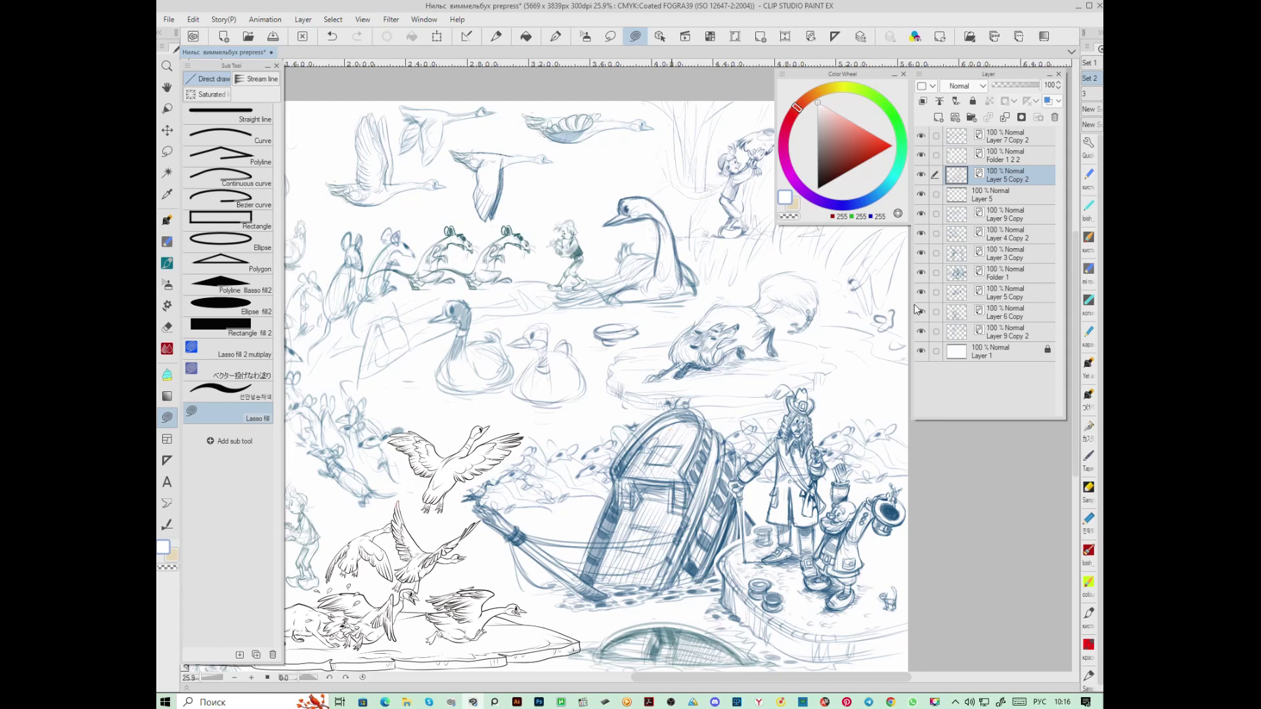
Find the layer holding the flying-geese sketch, Layer 7 Copy 2, and open its file object for editing
scroll(917, 308, up, 2)
drag(686, 322, 832, 410)
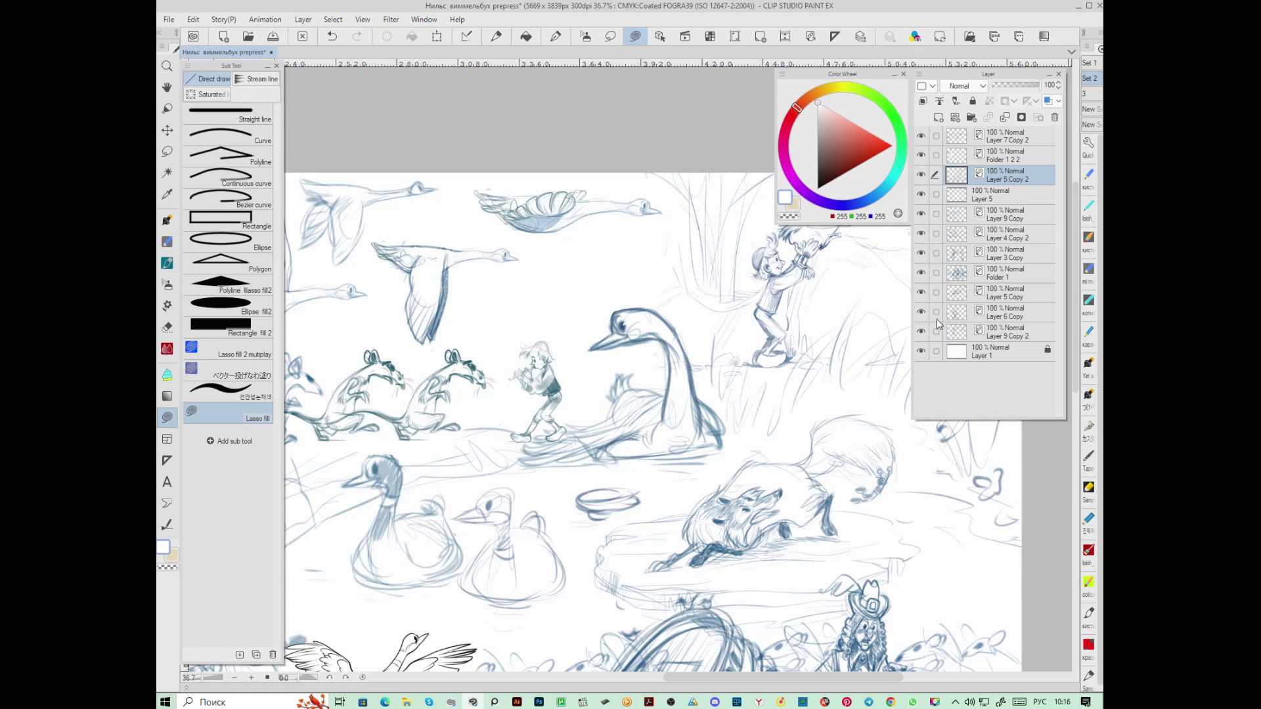
click(922, 138)
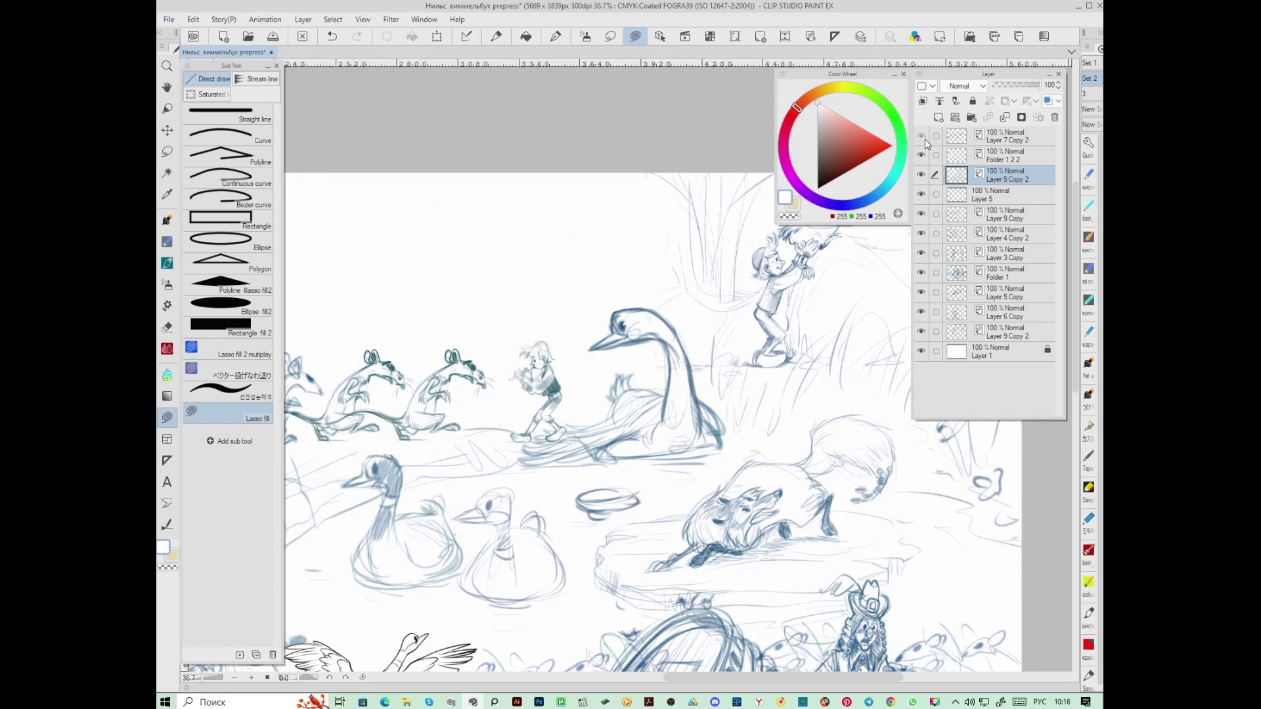
click(921, 136)
click(1017, 138)
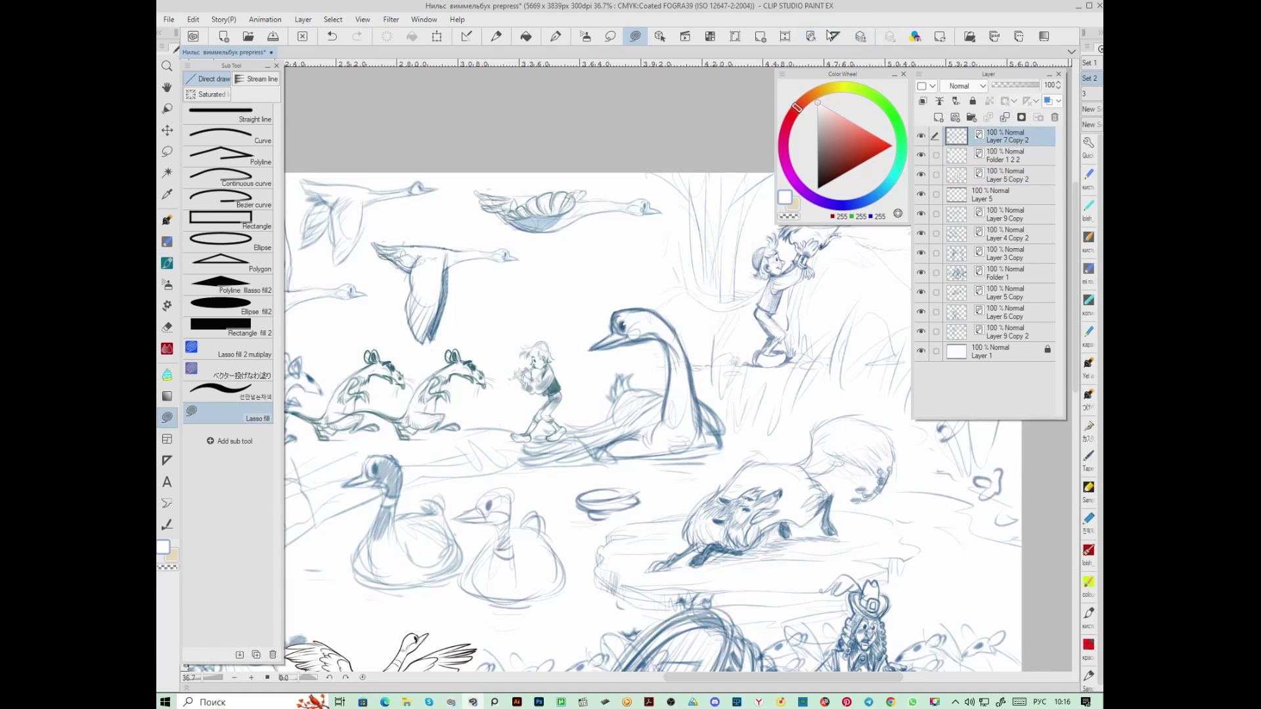
click(831, 36)
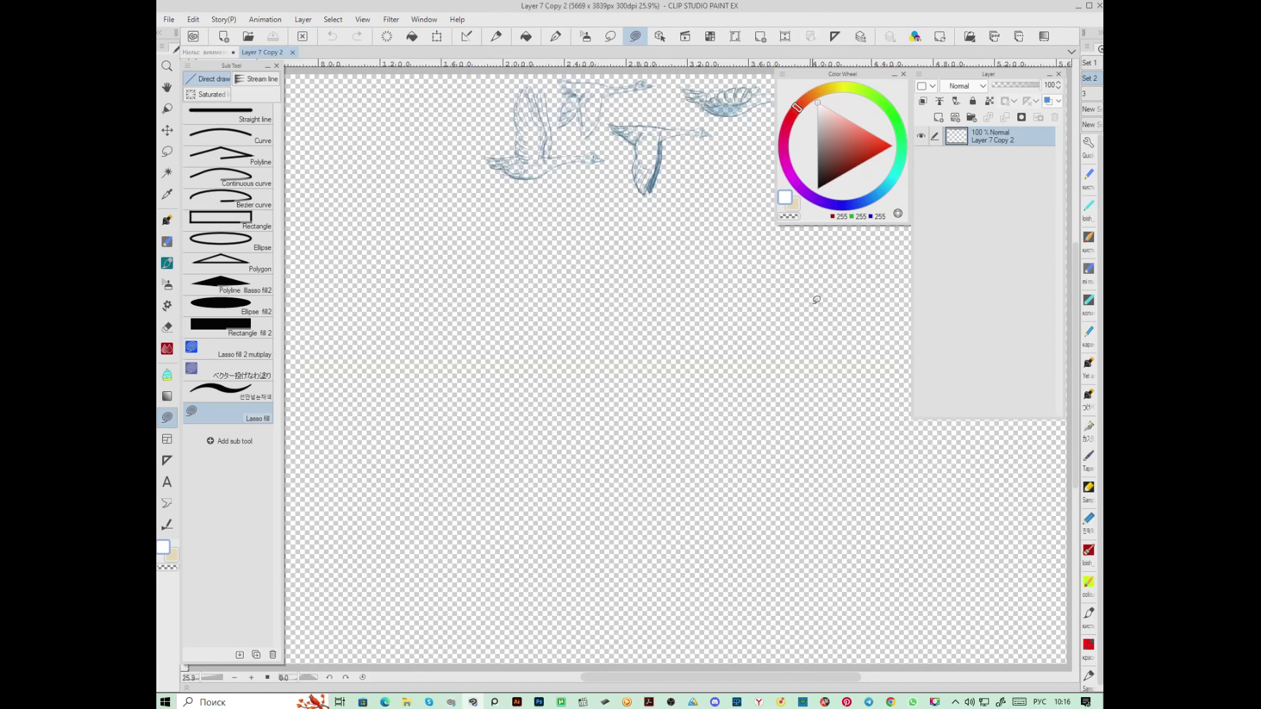
Add a new layer beneath the geese sketch and fill it with white as a background
click(938, 117)
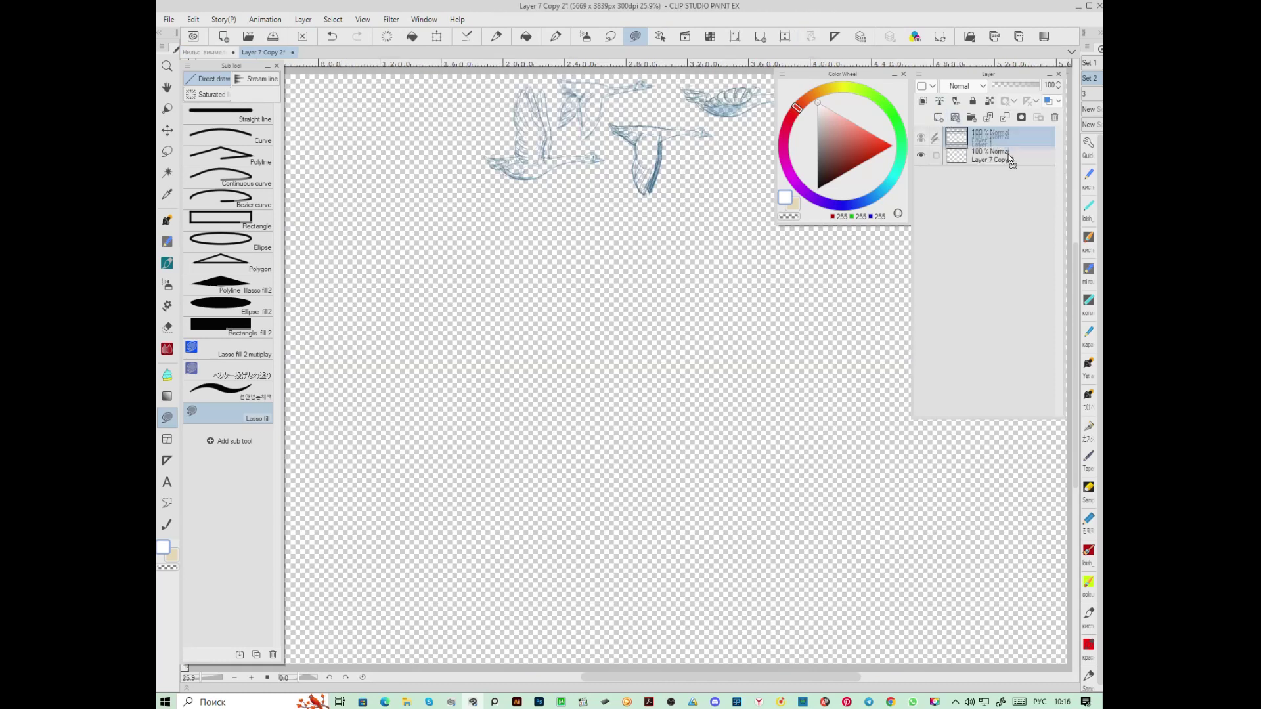
drag(1010, 152, 1010, 159)
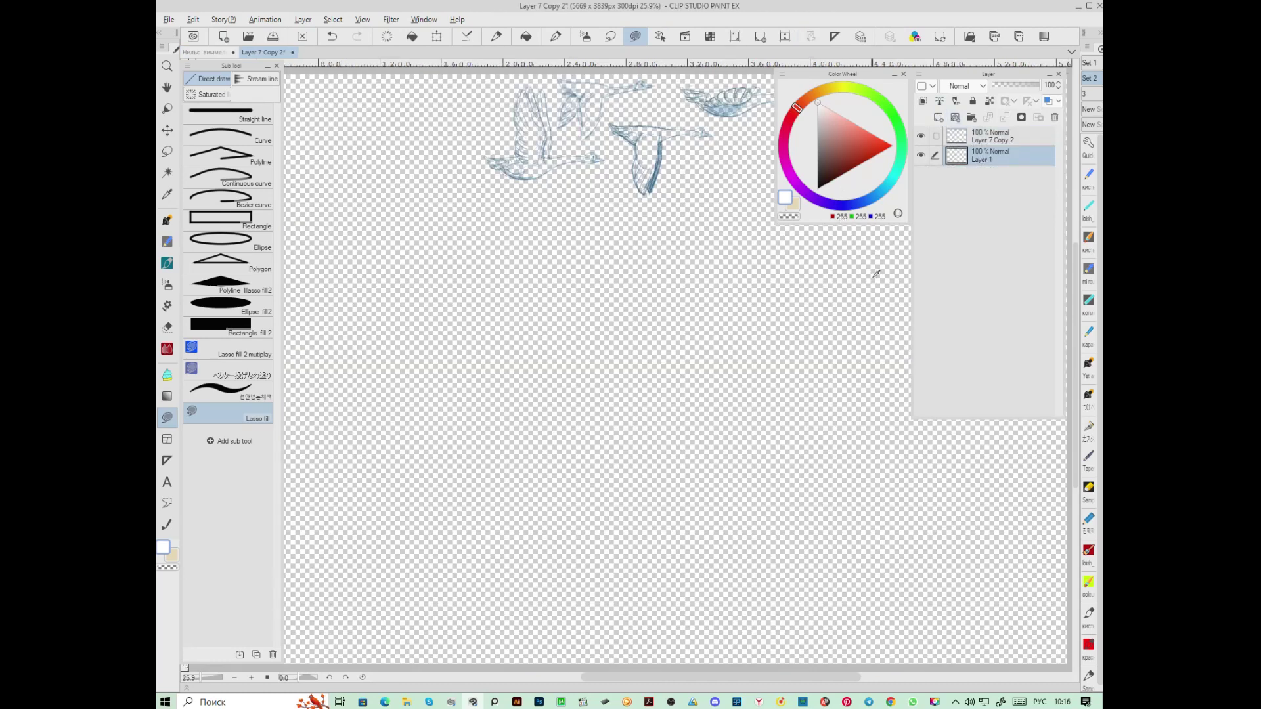
key(alt+BackSpace)
scroll(747, 222, up, 1)
Lower the geese sketch layer's opacity to 48 % and add a new layer above it for inking
click(991, 139)
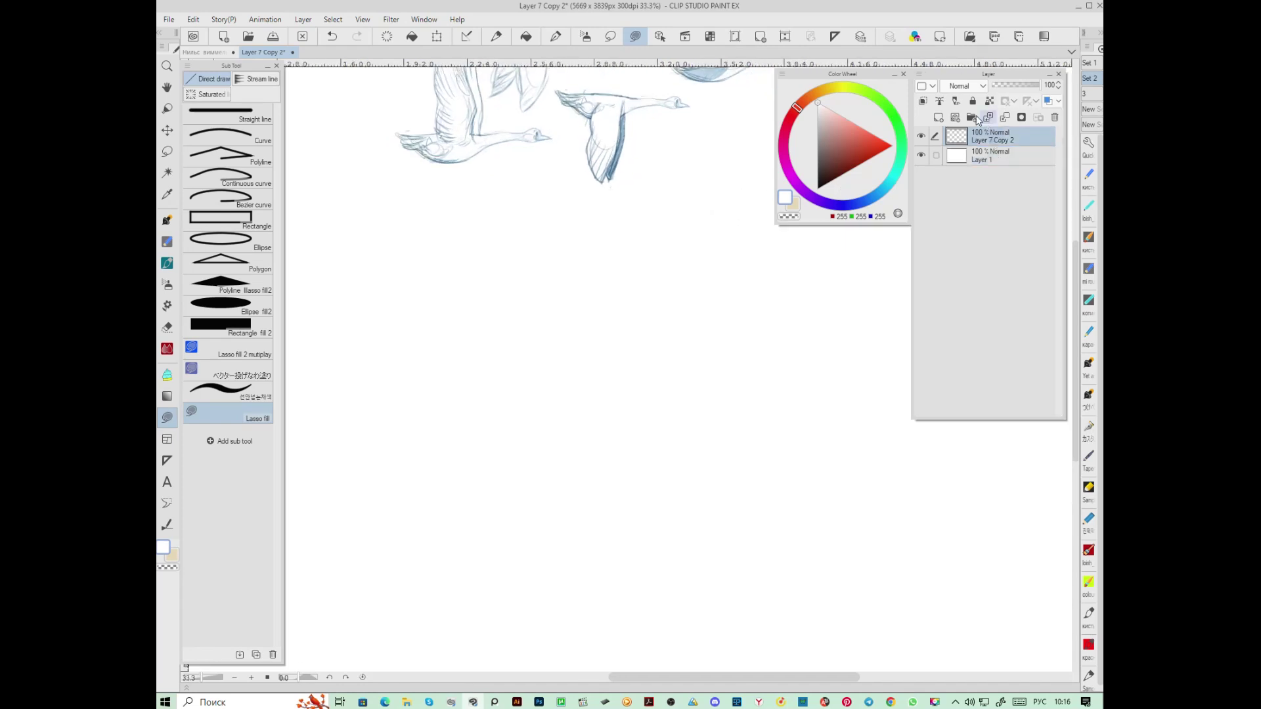
drag(1035, 86, 1014, 91)
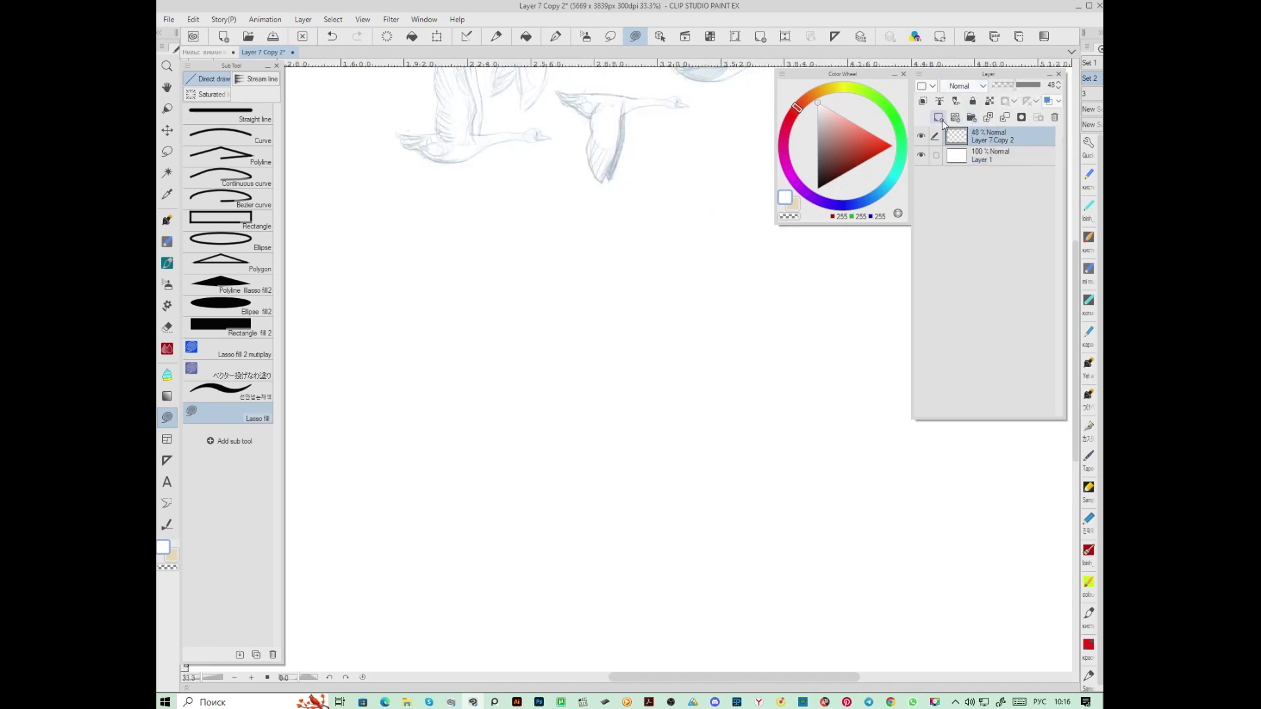
click(941, 117)
Ink the head, eye, beak and neck of the goose with the lowered wing in black, using the つけペン pen
click(821, 186)
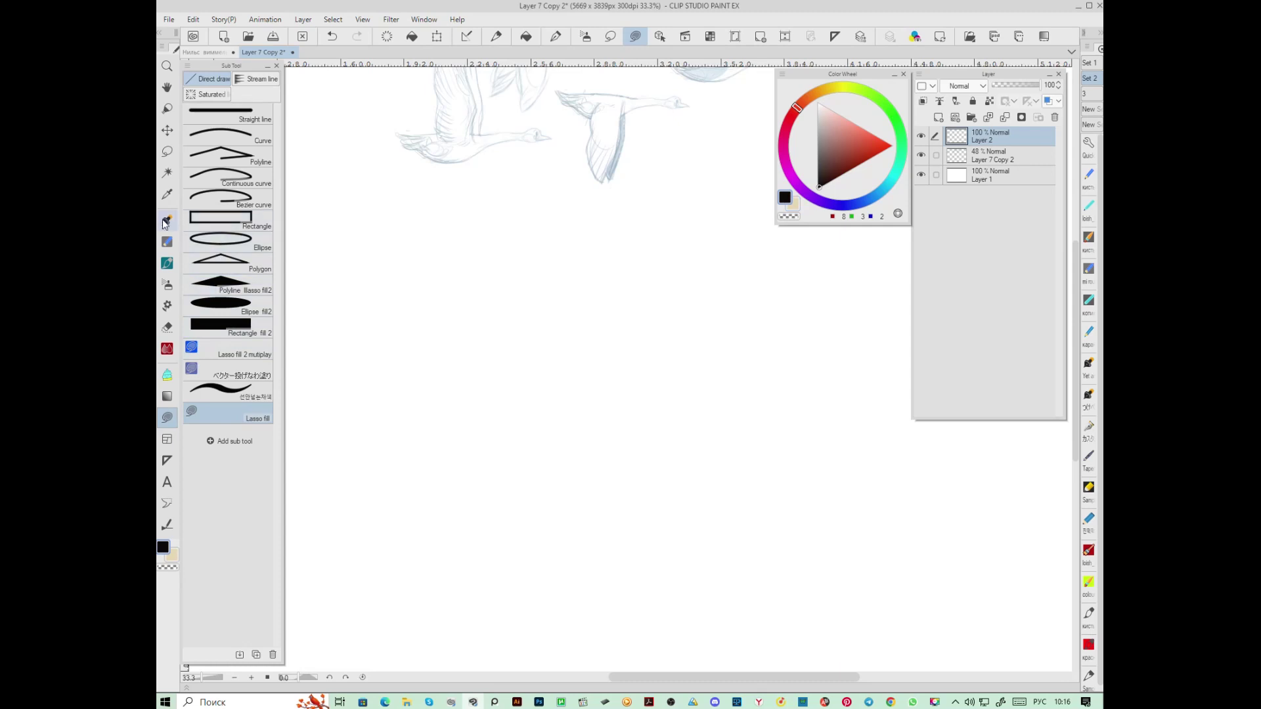
click(556, 37)
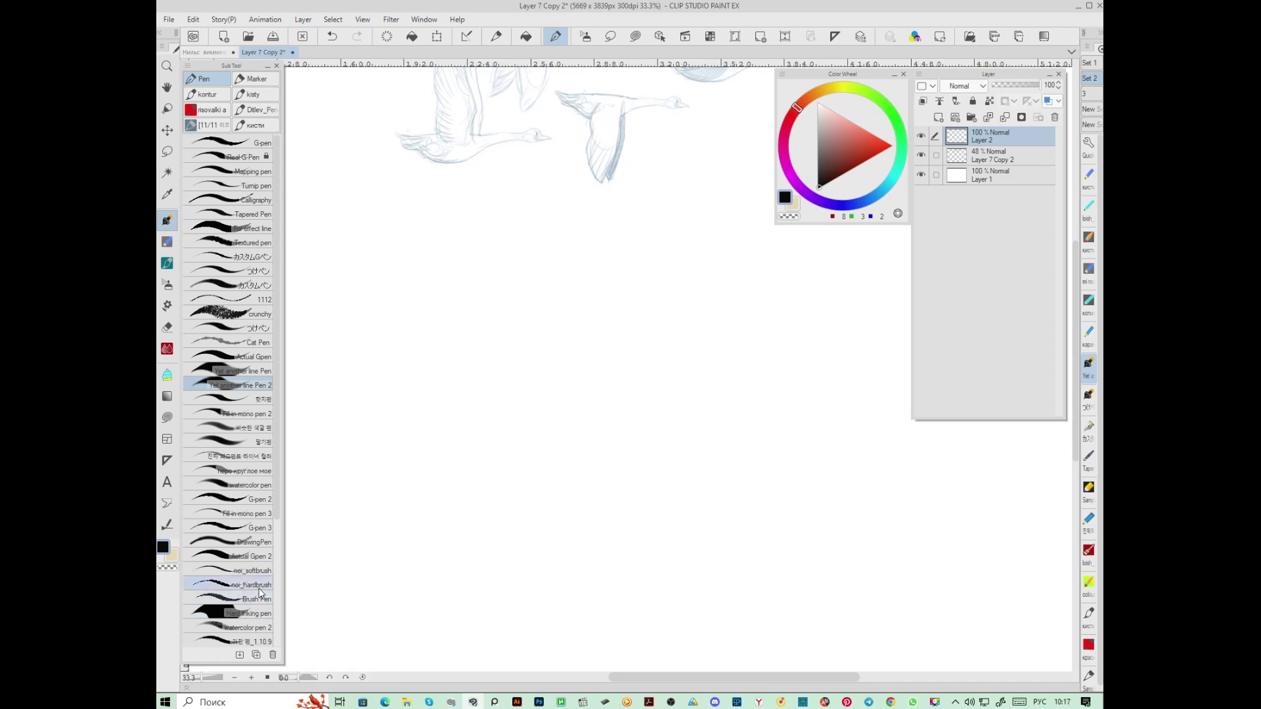
drag(275, 514, 279, 653)
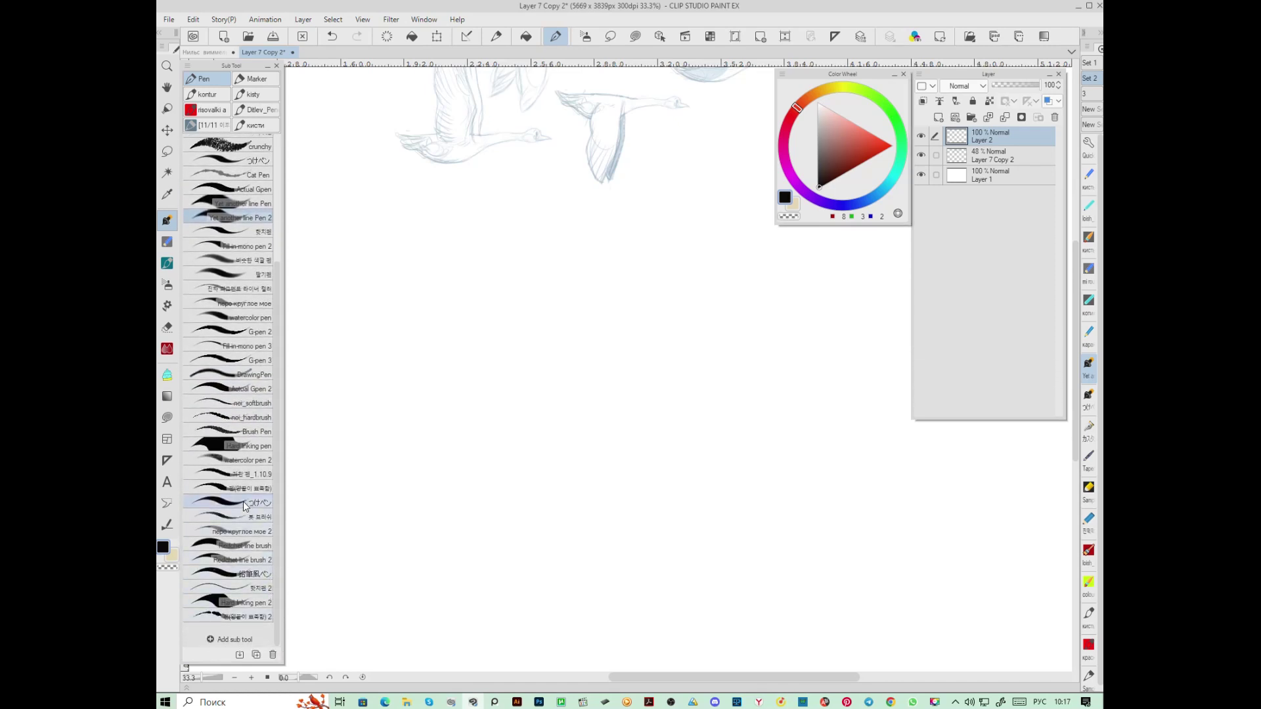
scroll(599, 211, up, 3)
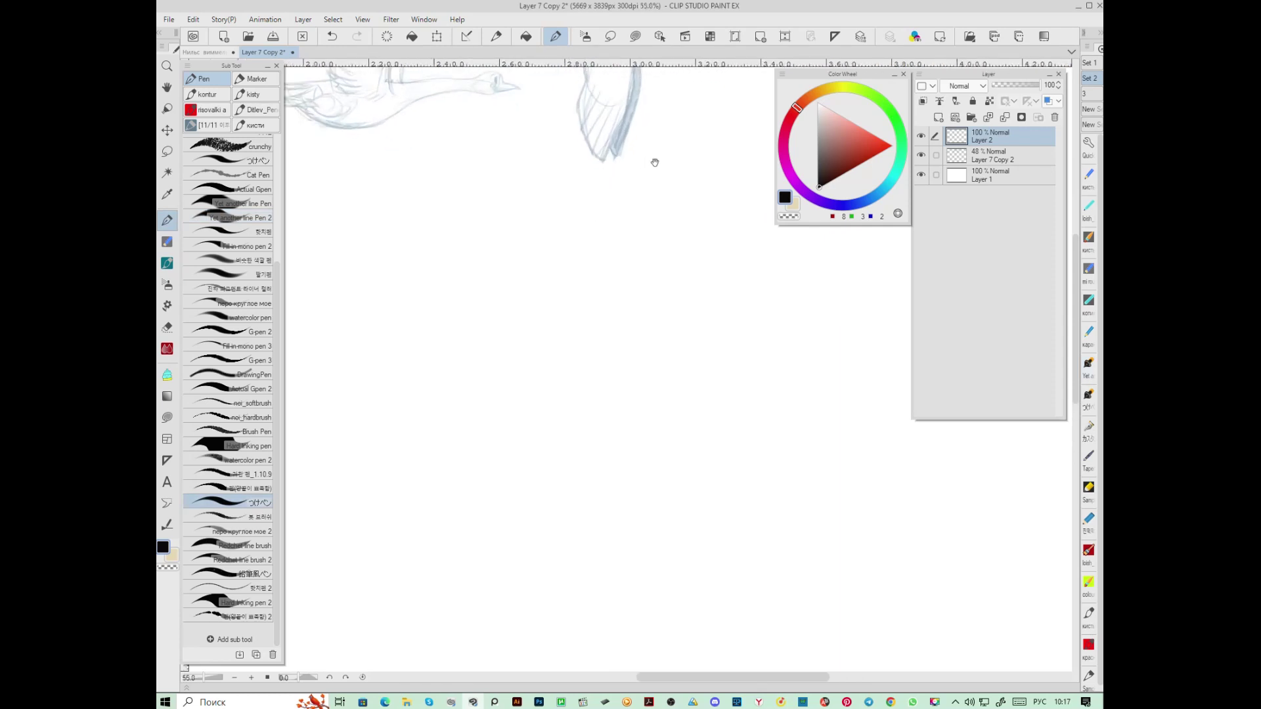
scroll(765, 333, up, 5)
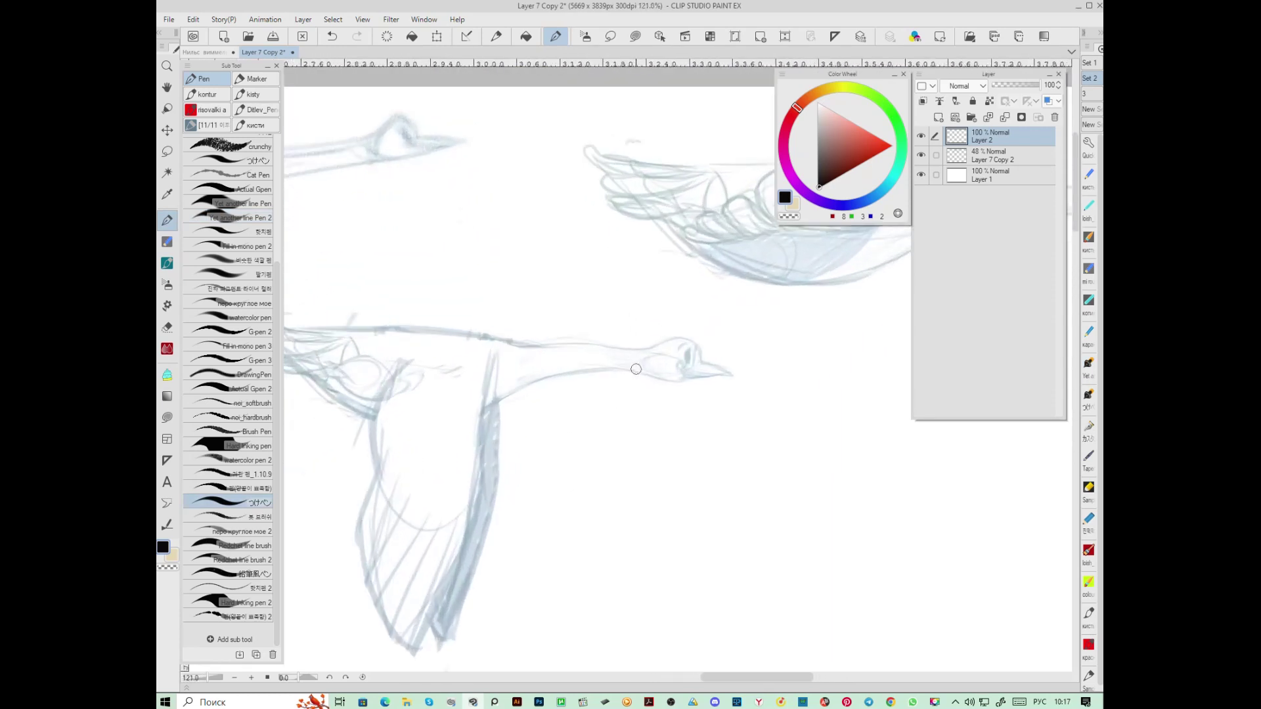
scroll(766, 333, up, 2)
mouse_move(689, 378)
mouse_down()
mouse_move(683, 347)
mouse_move(667, 399)
mouse_move(647, 388)
mouse_move(644, 401)
mouse_move(749, 397)
mouse_move(684, 374)
mouse_move(696, 385)
mouse_move(648, 381)
mouse_move(660, 358)
mouse_move(647, 346)
mouse_move(678, 350)
mouse_move(633, 326)
mouse_move(559, 354)
mouse_up()
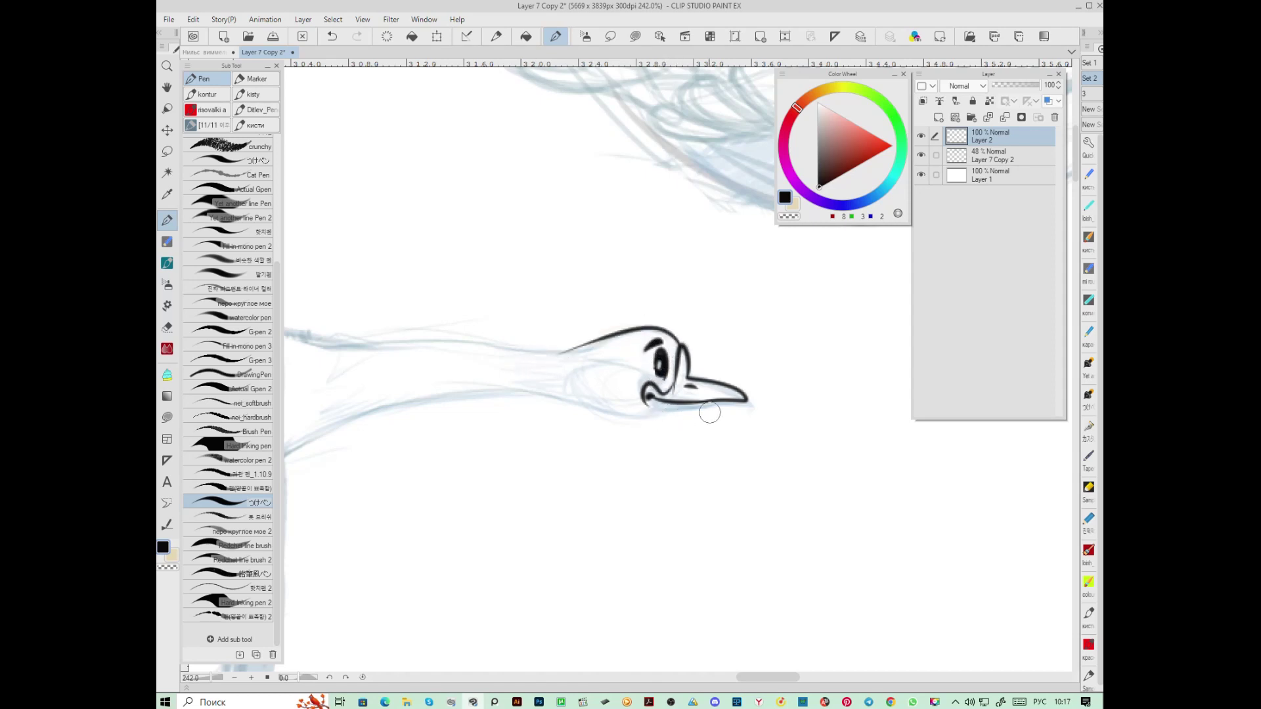
mouse_move(729, 405)
mouse_down()
mouse_move(654, 419)
mouse_move(449, 397)
mouse_move(731, 395)
mouse_up()
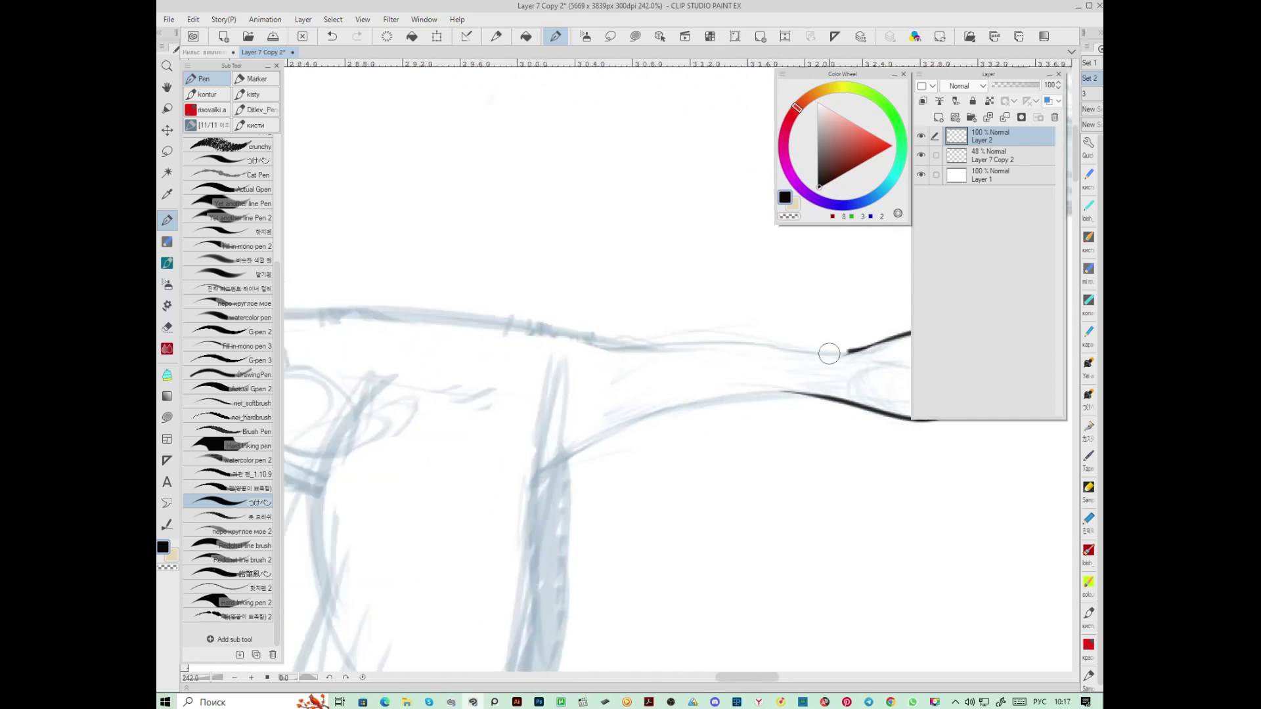
drag(830, 348, 574, 351)
mouse_move(848, 404)
mouse_down()
mouse_move(766, 388)
mouse_move(555, 458)
mouse_up()
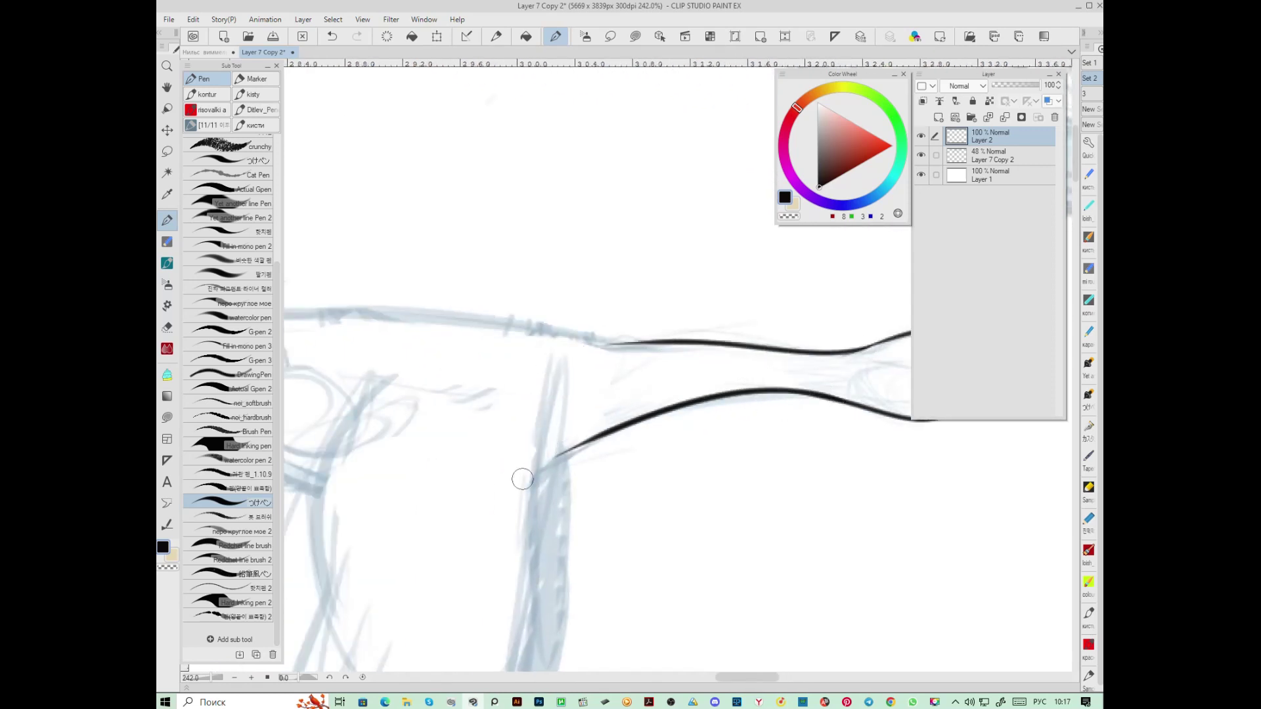
Try inking the goose's back line with the "кисть для раскрасок" brush from another brush set, and undo the stroke
click(1090, 99)
click(1092, 127)
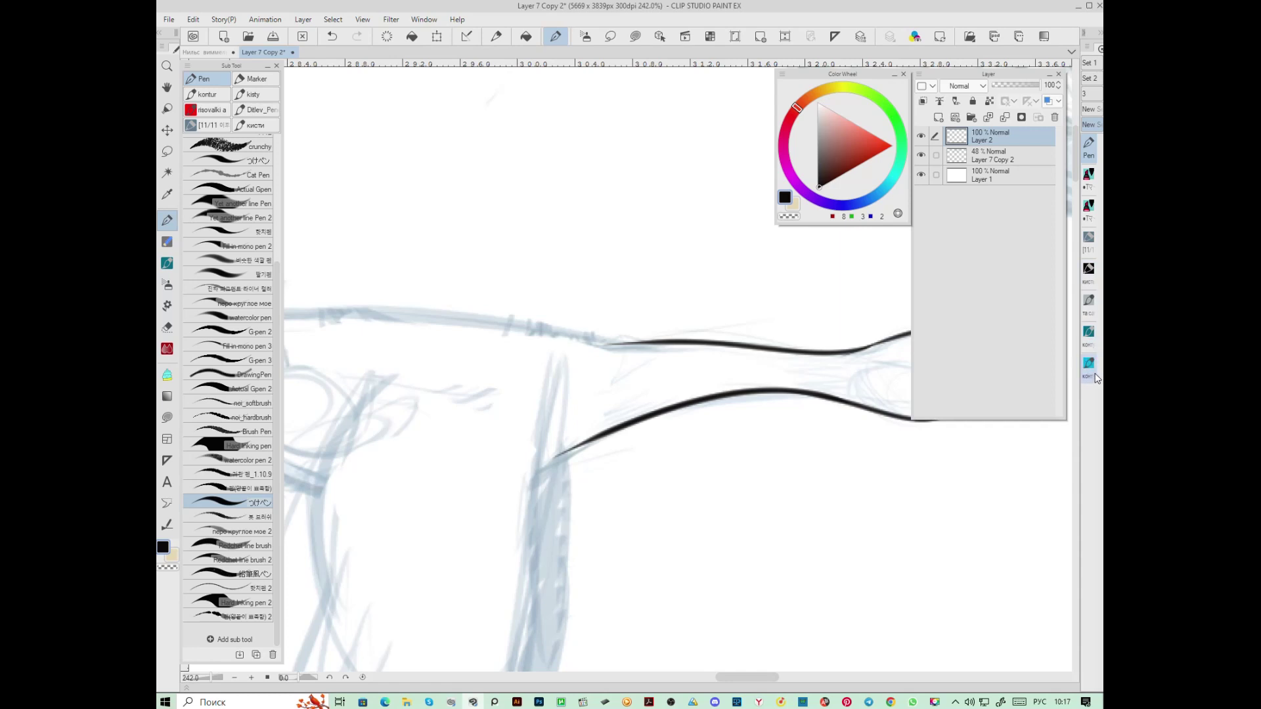
click(1088, 271)
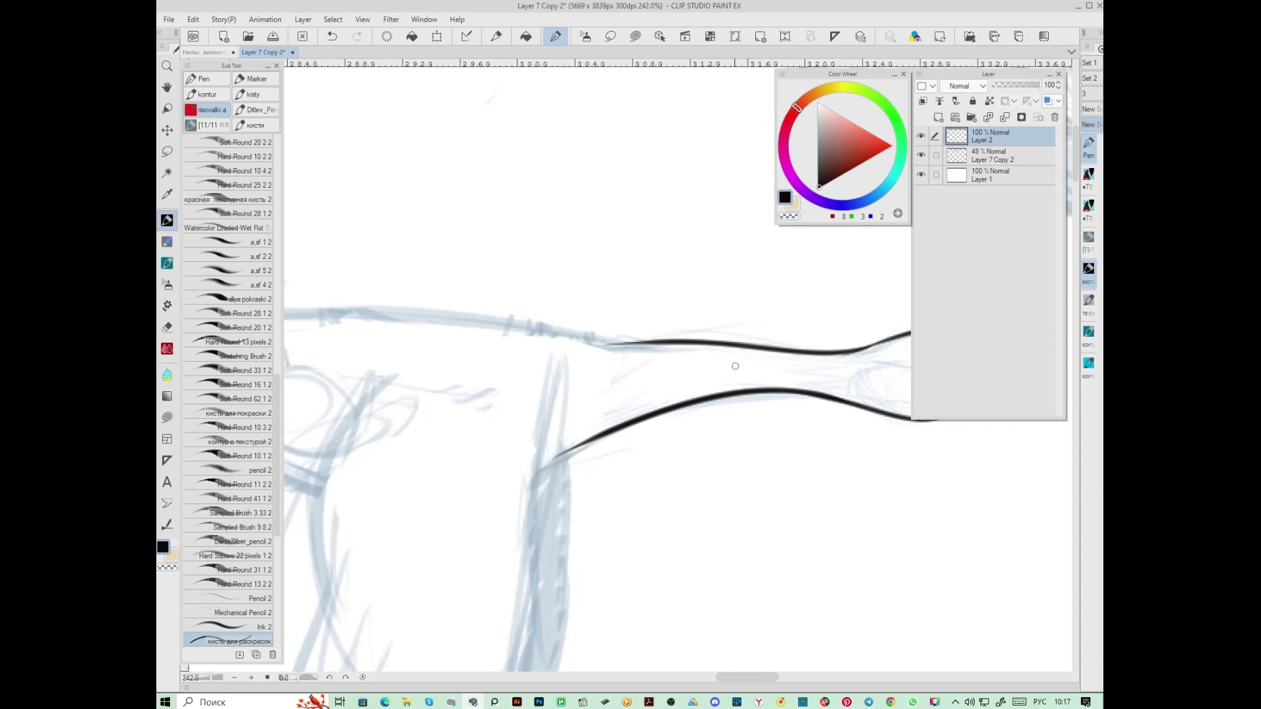
drag(632, 388, 848, 363)
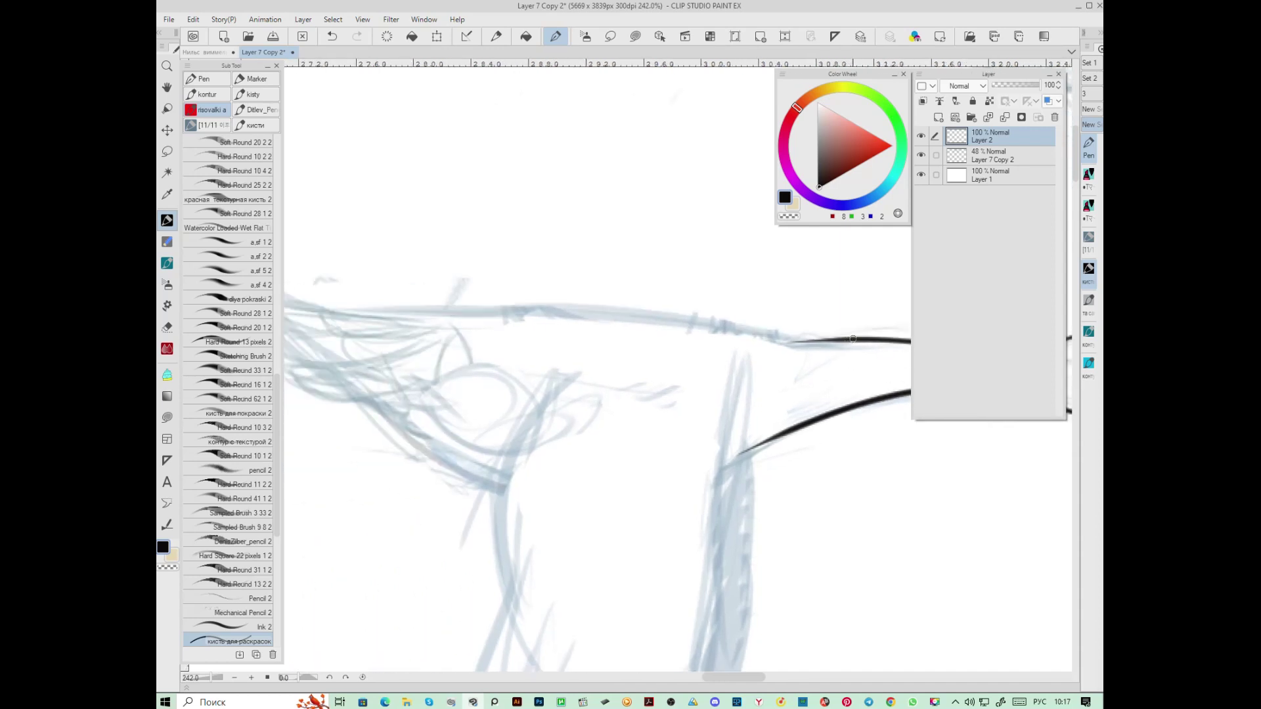
mouse_move(784, 338)
mouse_down()
mouse_move(661, 313)
mouse_move(415, 309)
mouse_up()
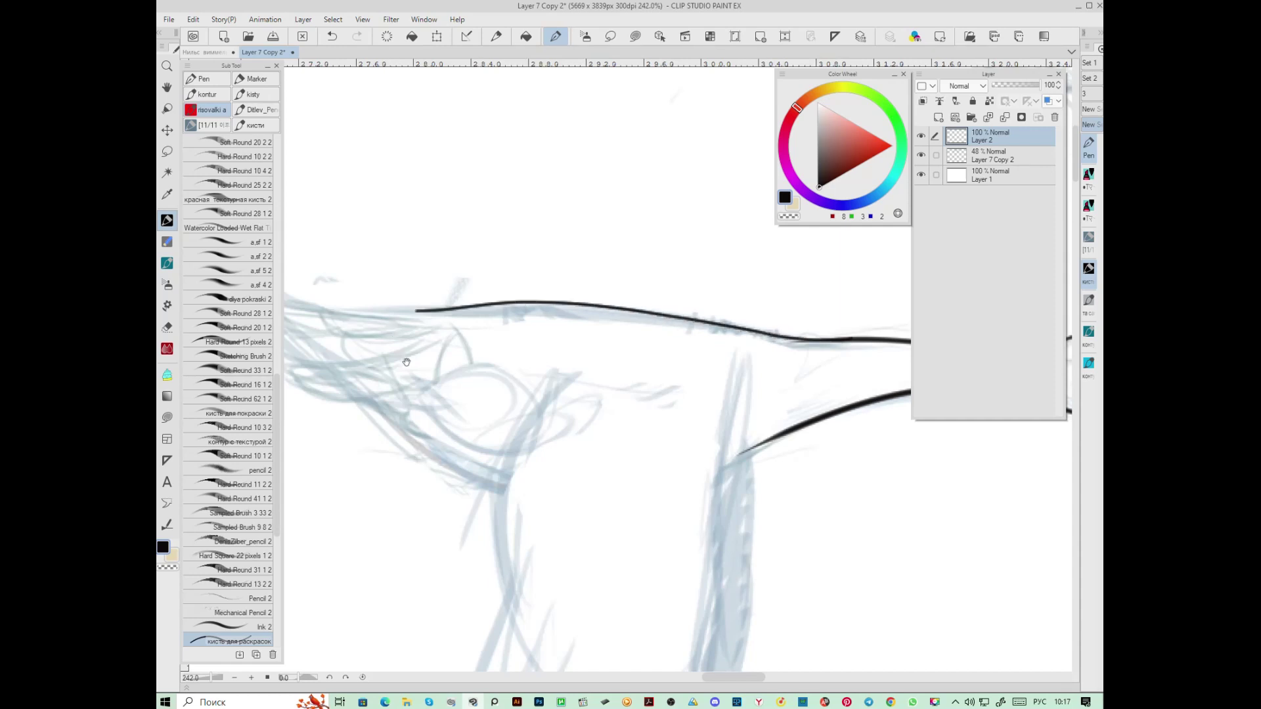
drag(472, 374, 530, 393)
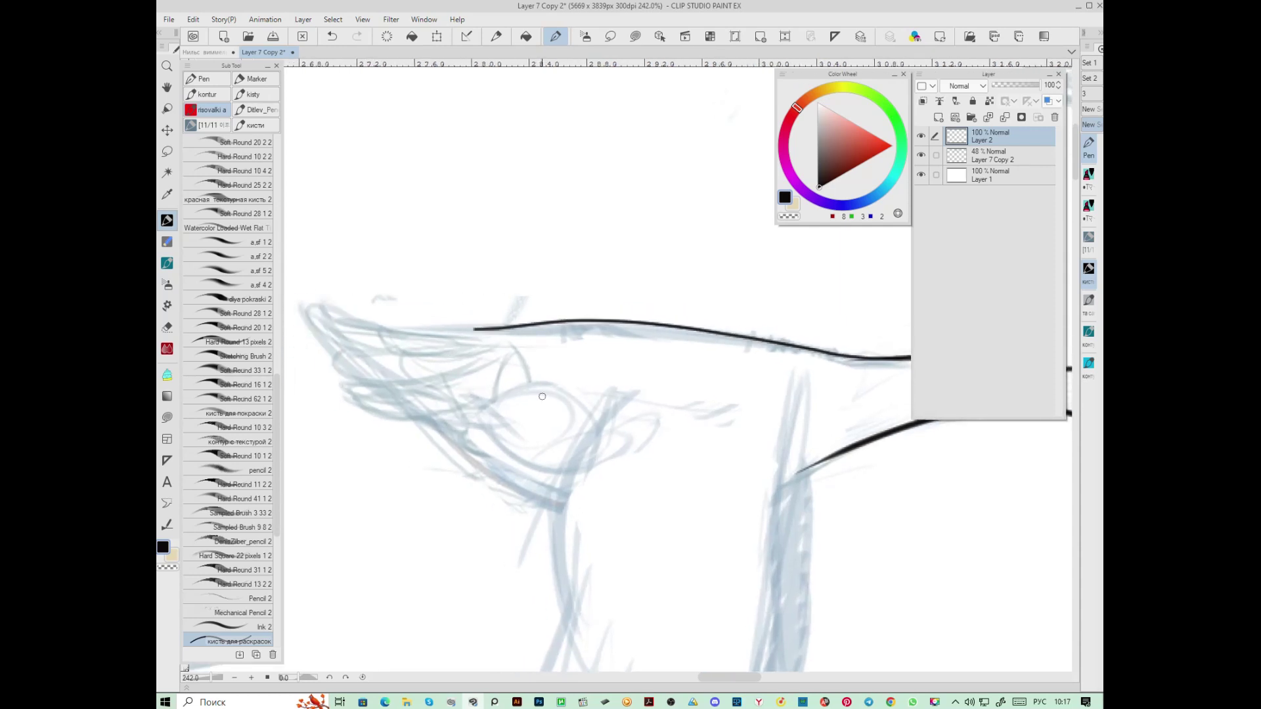
key(ctrl+z)
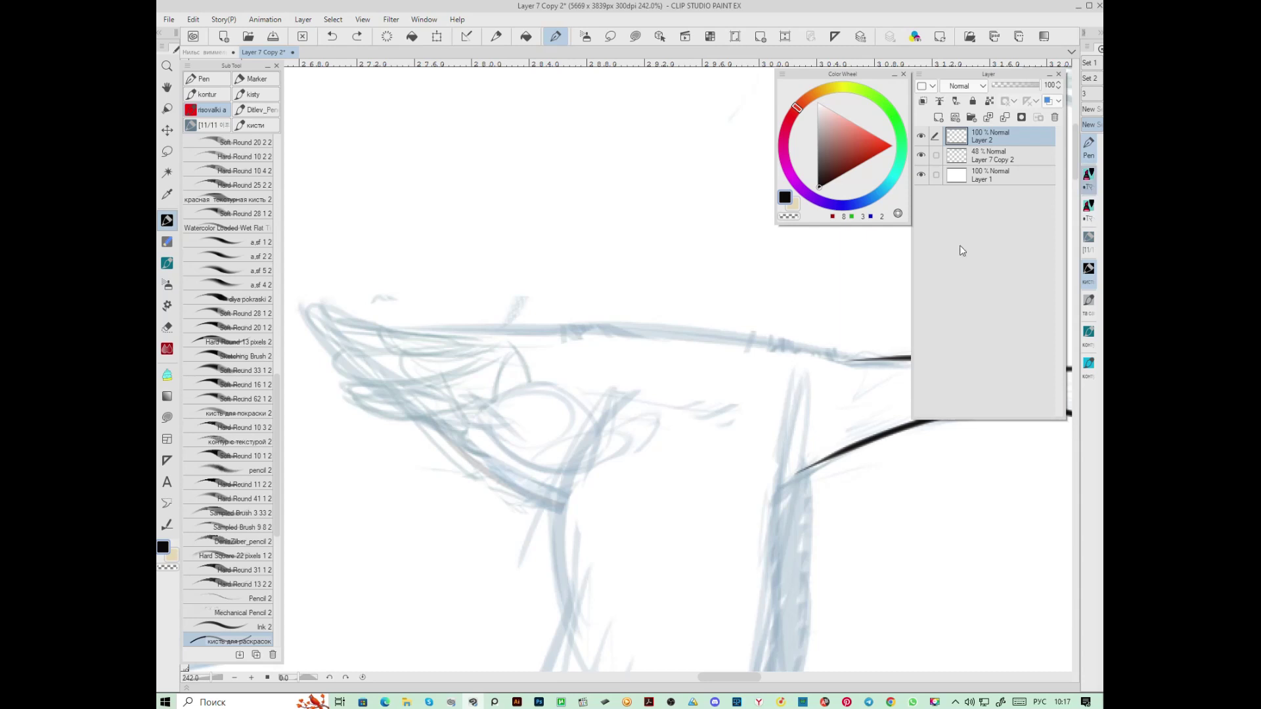
Try the Tマーカー/乗算 2 marker at a reduced brush size on the goose's back line and undo the stroke
click(1088, 174)
key(bracketleft)
key(bracketleft)
key(bracketleft)
key(bracketleft)
key(bracketleft)
key(bracketleft)
key(bracketleft)
key(bracketleft)
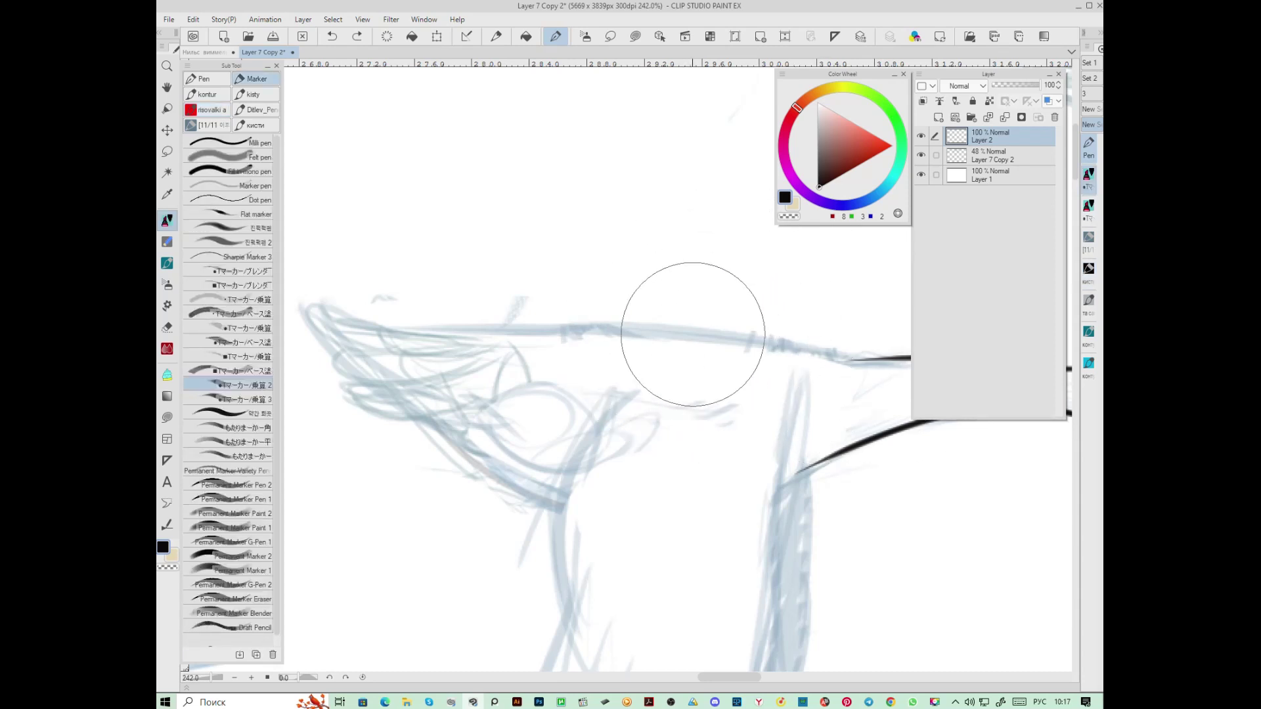
drag(857, 359, 660, 330)
key(ctrl+z)
Try the Tマーカー/乗算 3 marker at a smaller brush size on the goose's back and tail, and undo the strokes
click(1088, 208)
key(bracketleft)
key(bracketleft)
key(bracketleft)
key(bracketleft)
key(bracketleft)
key(bracketleft)
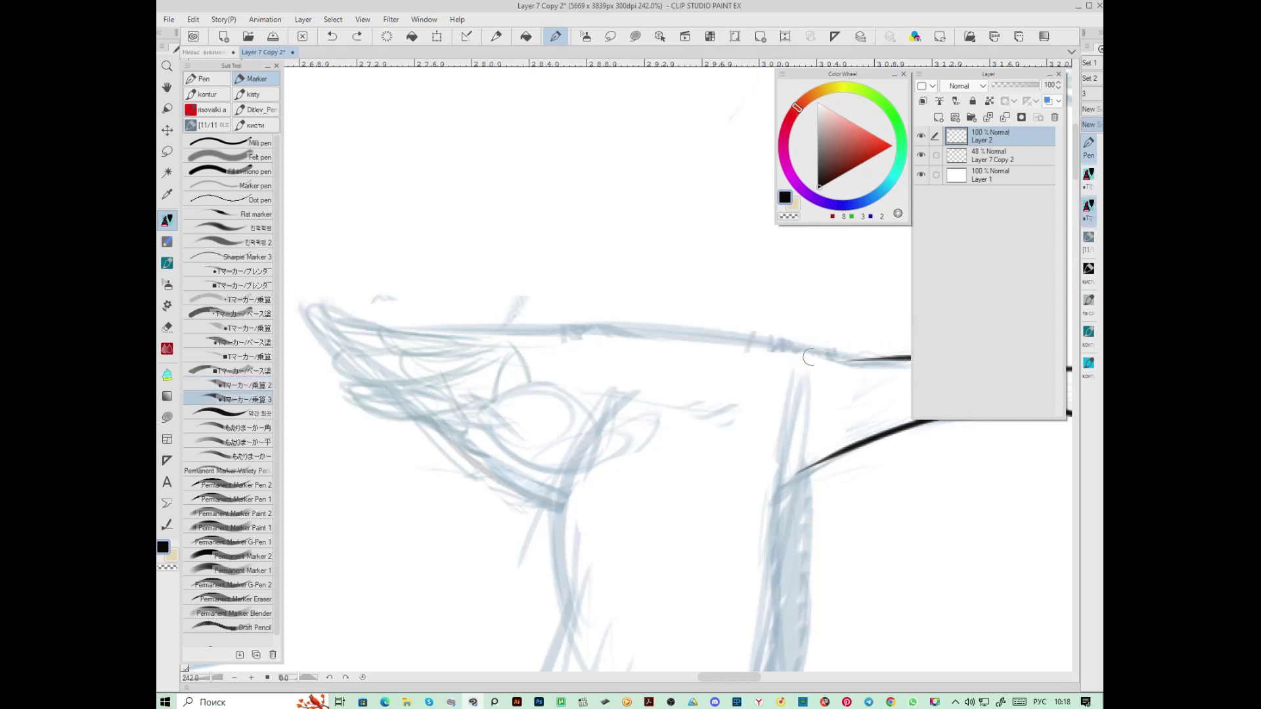
drag(890, 361, 660, 332)
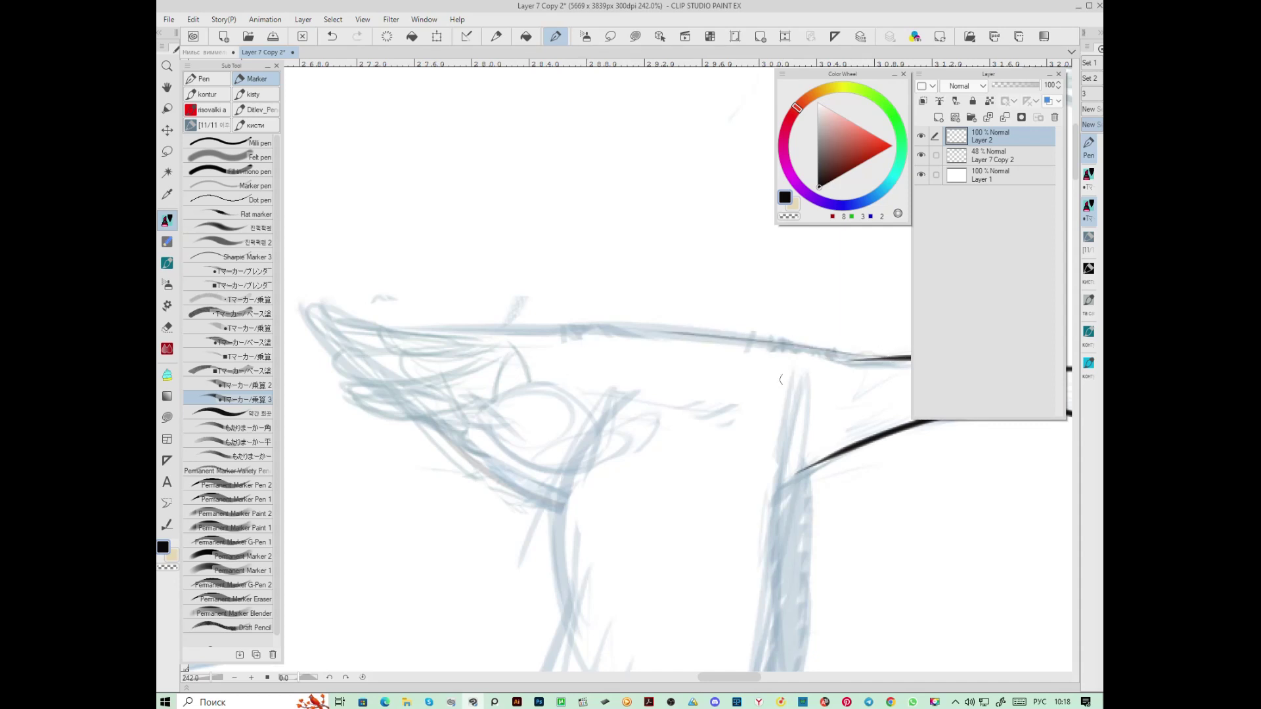
key(ctrl+z)
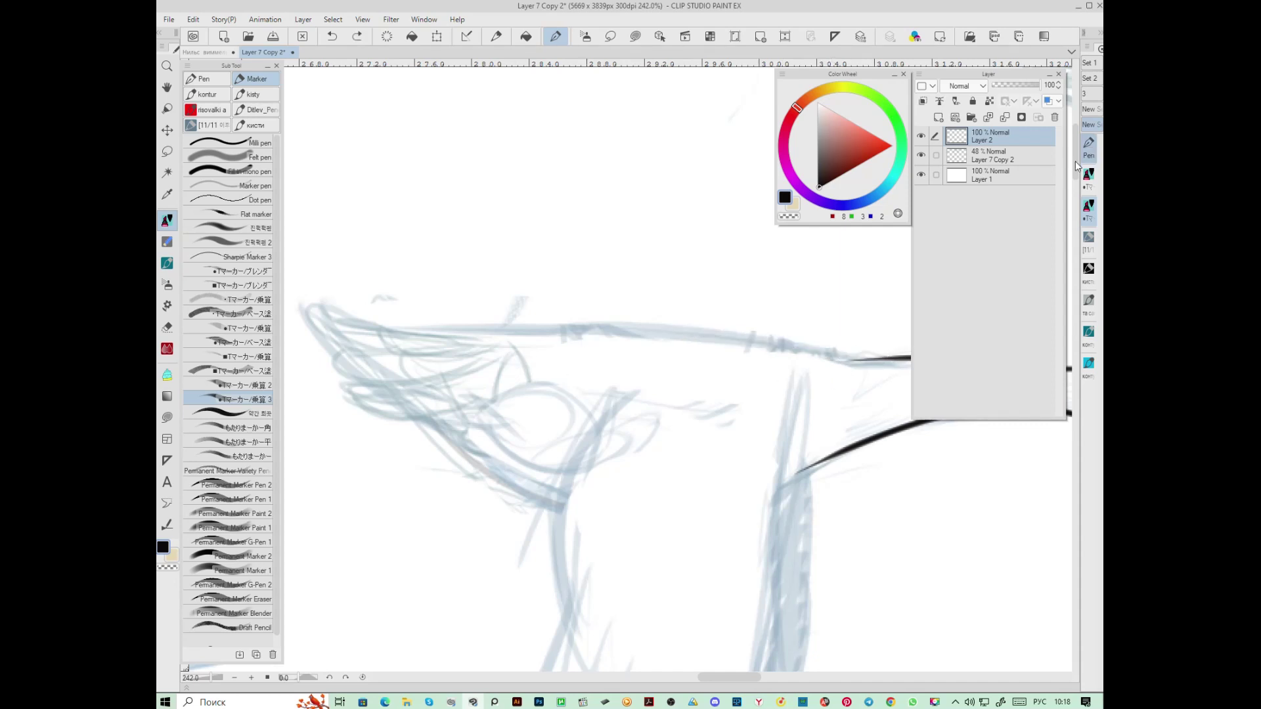
mouse_move(890, 359)
mouse_down()
mouse_move(643, 324)
mouse_move(383, 324)
mouse_move(318, 304)
mouse_move(308, 323)
mouse_move(394, 350)
mouse_up()
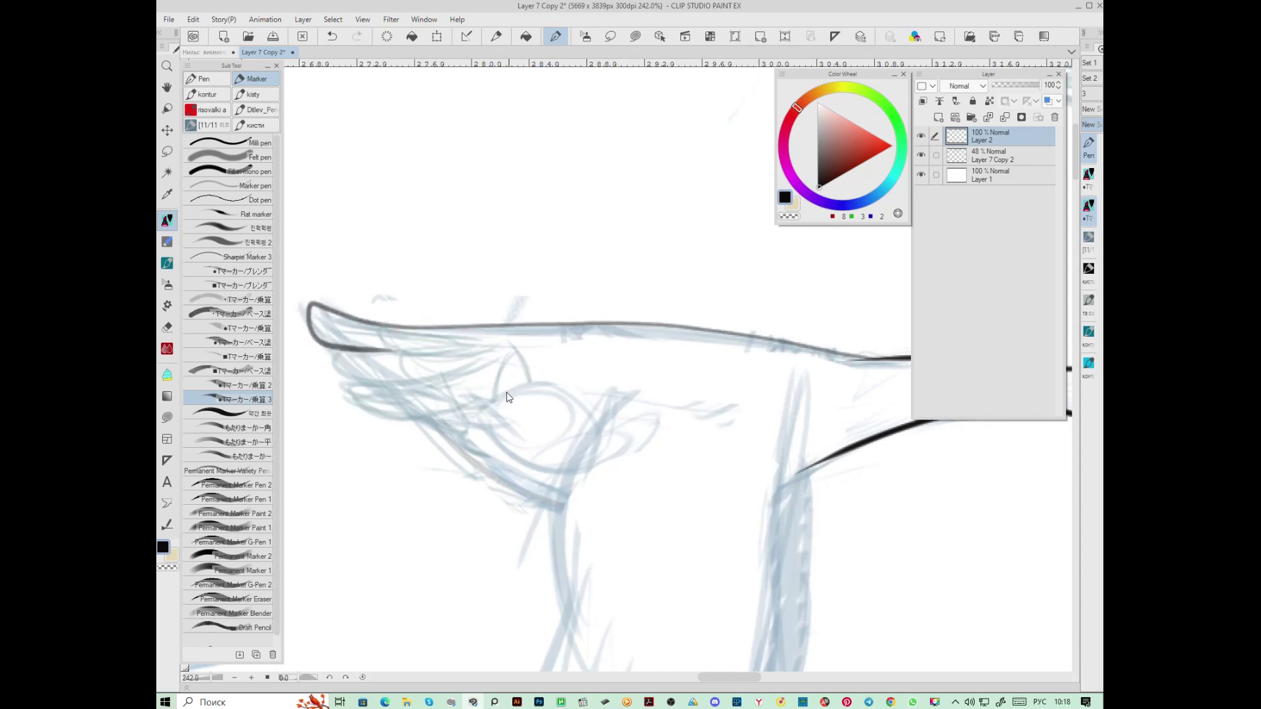
key(ctrl+z)
Ink the goose's back line and rounded tail feathers with the "кисть для раскрасок" brush
click(1088, 270)
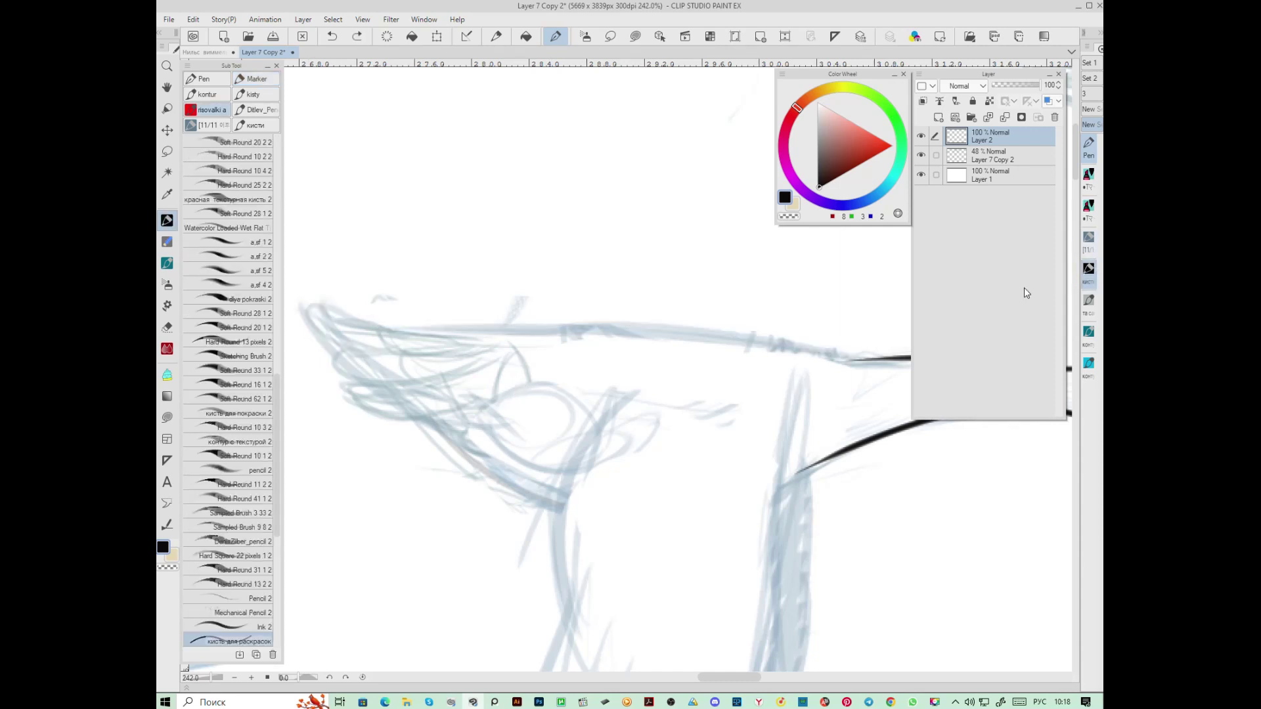
drag(895, 359, 832, 349)
key(ctrl+z)
mouse_move(878, 362)
mouse_down()
mouse_move(709, 333)
mouse_move(451, 323)
mouse_move(316, 301)
mouse_move(360, 344)
mouse_move(328, 348)
mouse_move(422, 417)
mouse_up()
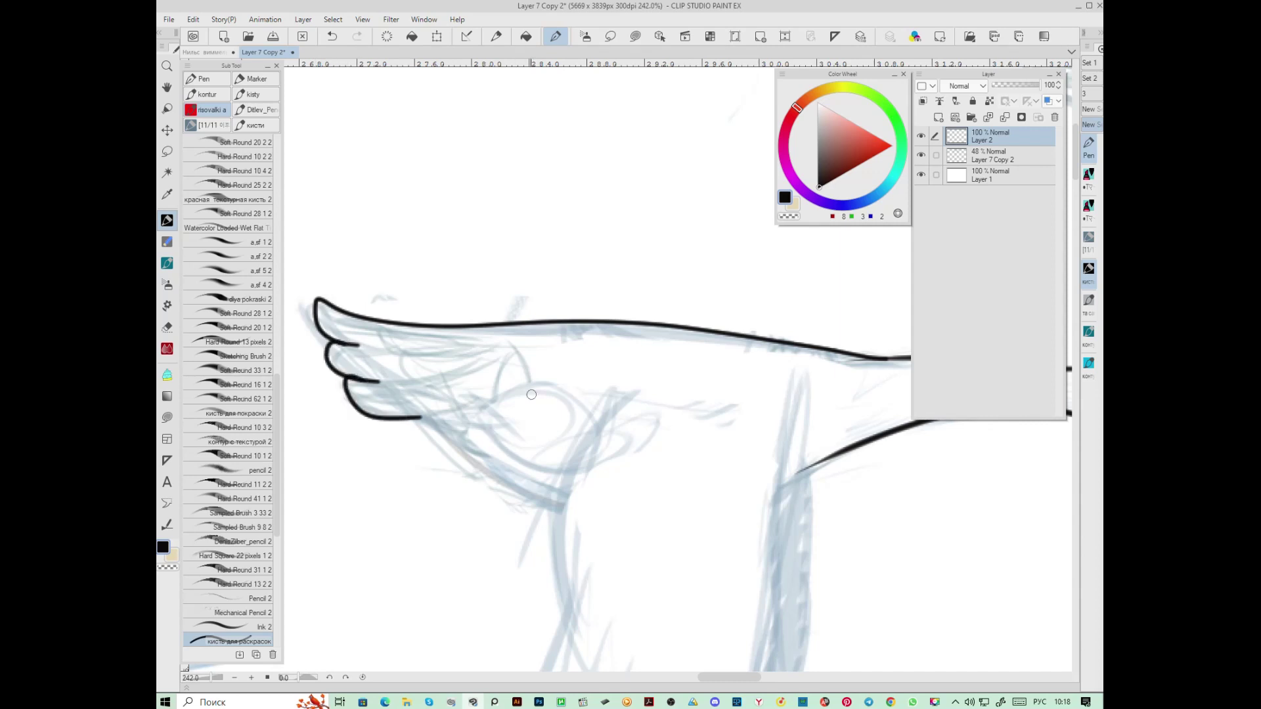
Ink the lowered wing's long front edge and the overlapping feather tips along its rear edge
mouse_move(828, 485)
mouse_down()
mouse_move(698, 284)
mouse_move(648, 280)
mouse_up()
mouse_move(662, 233)
mouse_down()
mouse_move(635, 465)
mouse_move(592, 601)
mouse_move(608, 618)
mouse_move(705, 360)
mouse_move(682, 374)
mouse_move(603, 559)
mouse_move(589, 561)
mouse_move(608, 457)
mouse_move(584, 529)
mouse_move(596, 494)
mouse_move(557, 538)
mouse_move(546, 518)
mouse_move(585, 408)
mouse_up()
mouse_move(547, 507)
mouse_down()
mouse_move(535, 505)
mouse_move(544, 424)
mouse_move(507, 453)
mouse_move(522, 361)
mouse_up()
mouse_move(505, 402)
mouse_down()
mouse_move(544, 547)
mouse_move(528, 519)
mouse_move(556, 422)
mouse_up()
mouse_move(532, 499)
mouse_down()
mouse_move(518, 439)
mouse_move(555, 363)
mouse_up()
drag(598, 387, 632, 523)
mouse_move(561, 548)
mouse_down()
mouse_move(584, 461)
mouse_move(558, 468)
mouse_move(582, 427)
mouse_move(601, 326)
mouse_move(588, 328)
mouse_up()
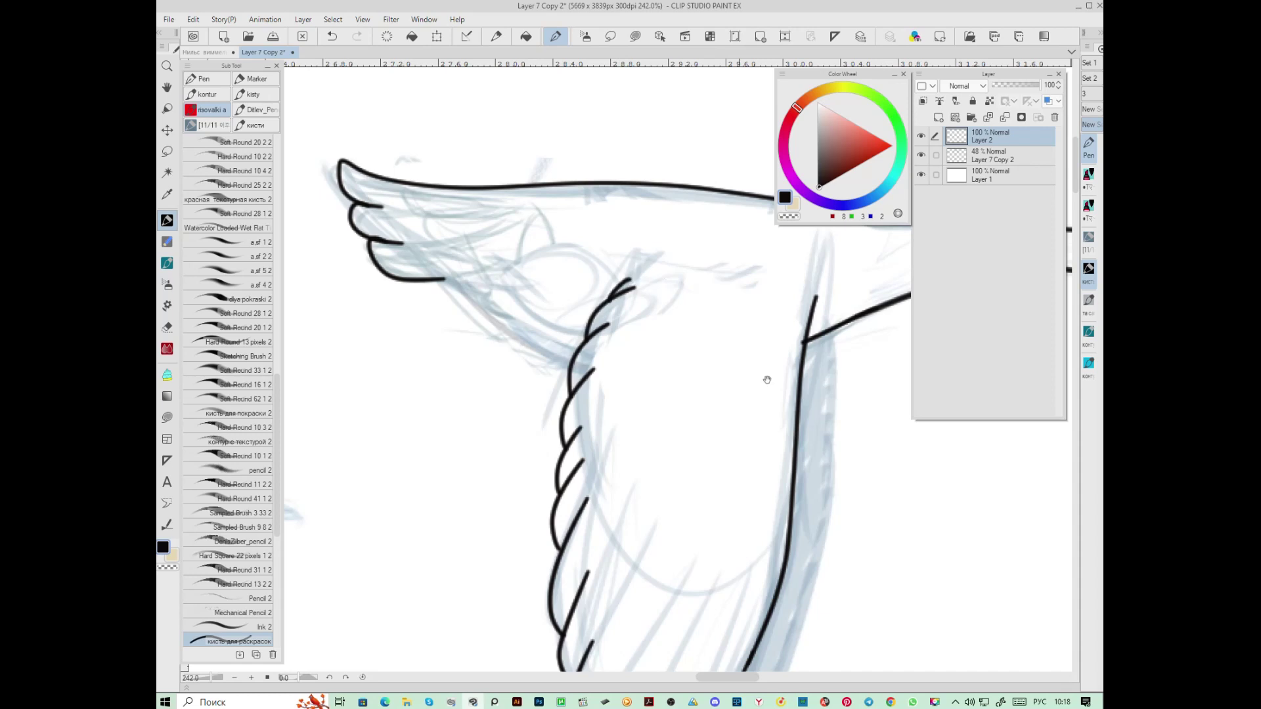
Ink the feathers at the lowered wing's tip and the outer edge of the far wing behind it
drag(766, 375, 738, 230)
drag(691, 364, 569, 377)
mouse_move(687, 183)
mouse_down()
mouse_move(677, 358)
mouse_move(646, 486)
mouse_move(605, 605)
mouse_move(561, 670)
mouse_move(580, 577)
mouse_up()
drag(560, 657, 549, 630)
drag(631, 263, 604, 453)
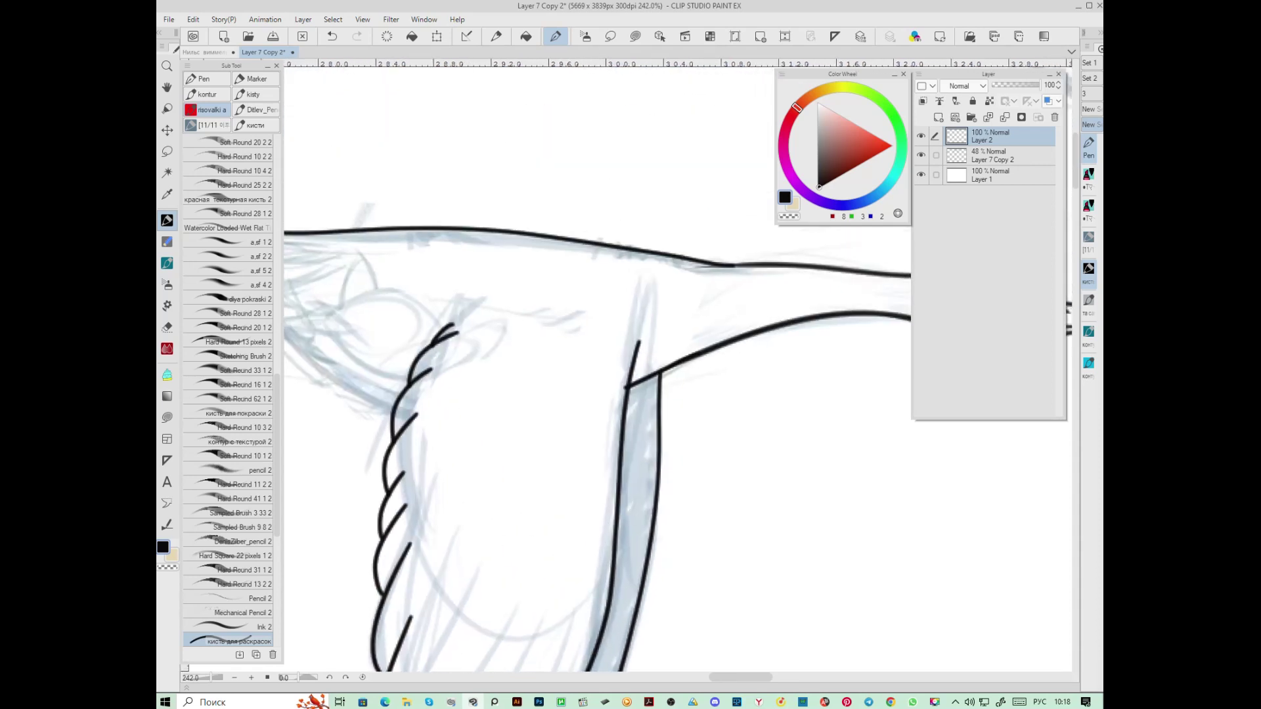
Ink the goose's belly line, tucked leg and webbed foot beneath the tail
drag(407, 387, 671, 416)
mouse_move(547, 348)
mouse_down()
mouse_move(676, 320)
mouse_move(547, 347)
mouse_move(619, 352)
mouse_move(609, 344)
mouse_move(654, 395)
mouse_up()
drag(677, 447, 559, 350)
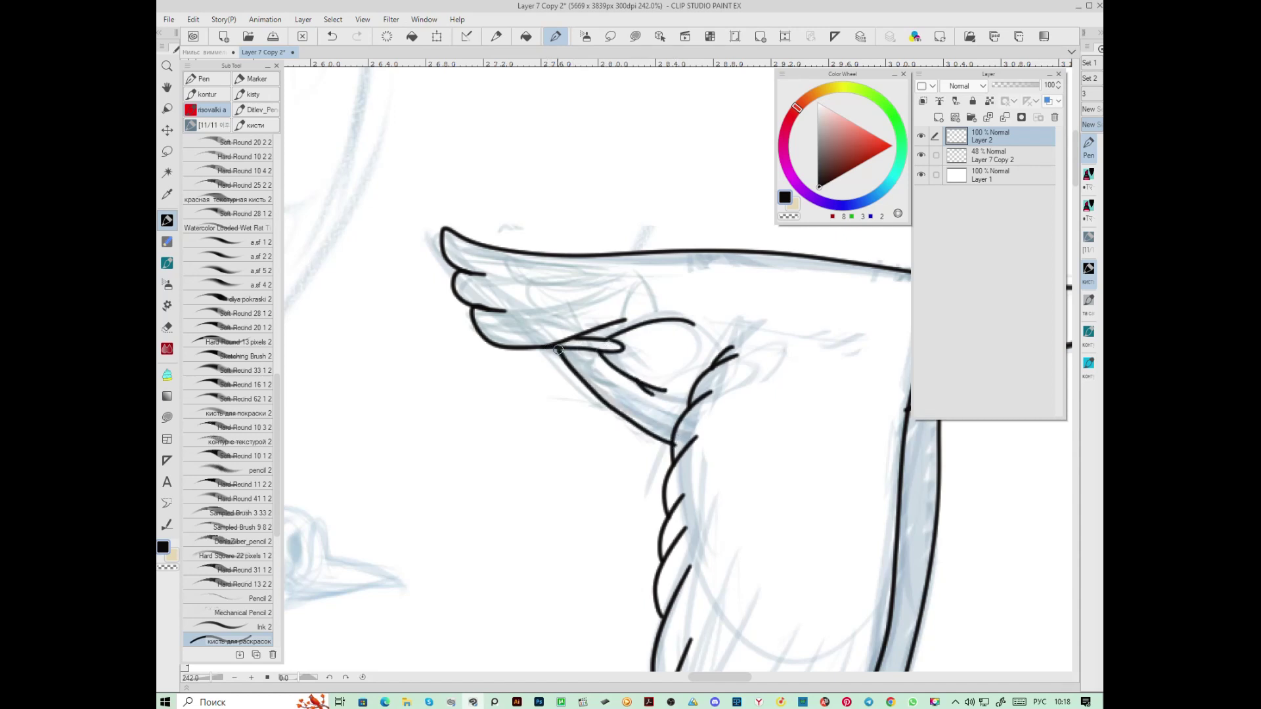
mouse_move(465, 314)
mouse_down()
mouse_move(461, 334)
mouse_move(478, 348)
mouse_move(516, 360)
mouse_move(561, 346)
mouse_up()
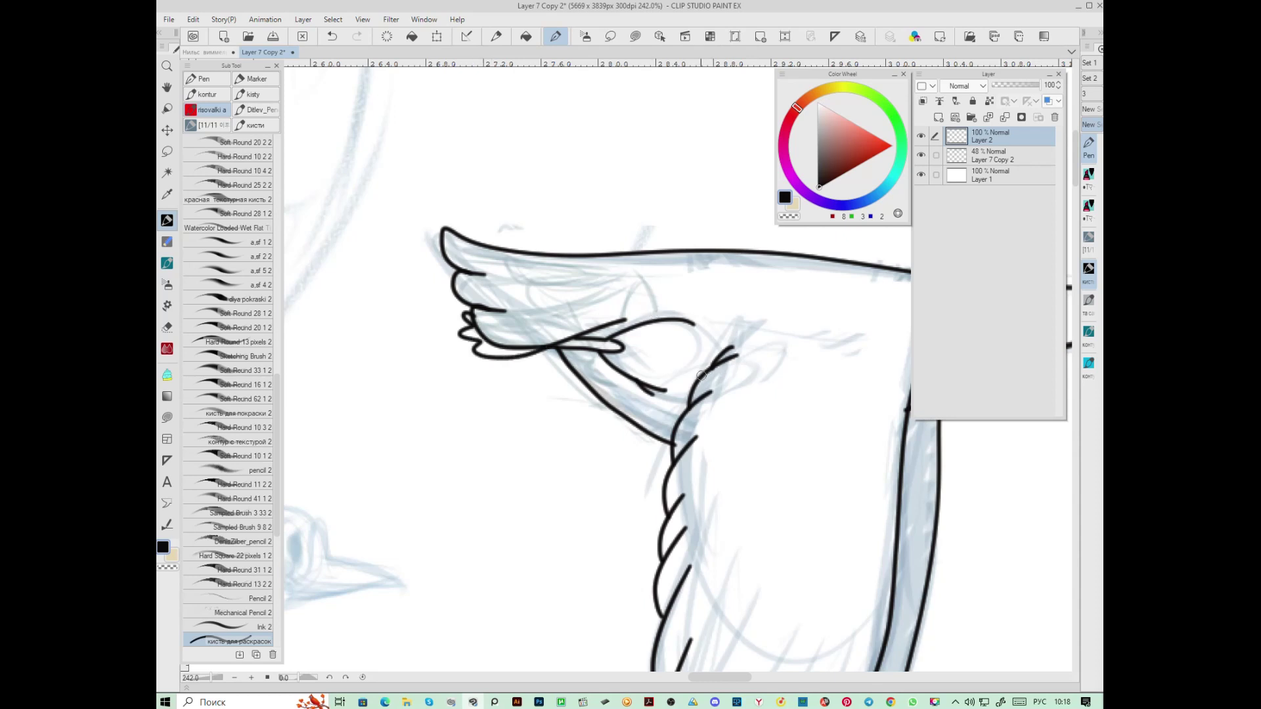
scroll(702, 375, down, 4)
drag(606, 450, 485, 484)
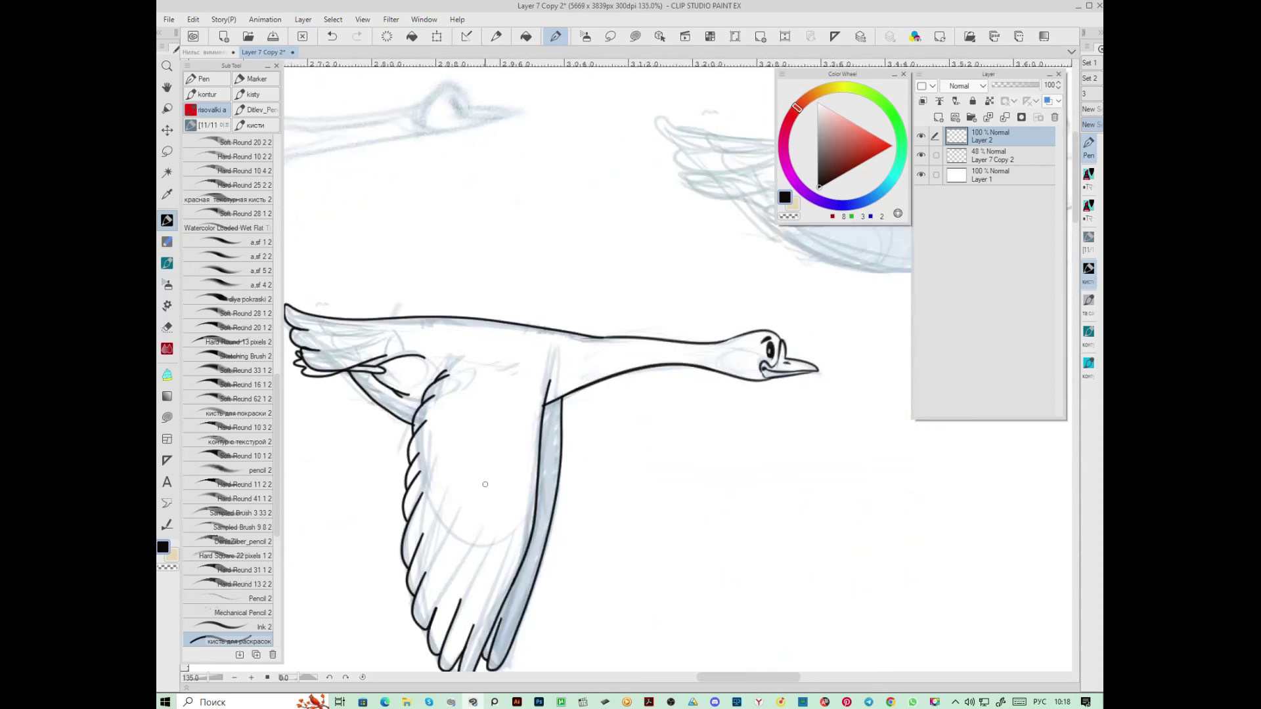
scroll(486, 484, down, 2)
drag(639, 521, 854, 496)
scroll(848, 499, down, 2)
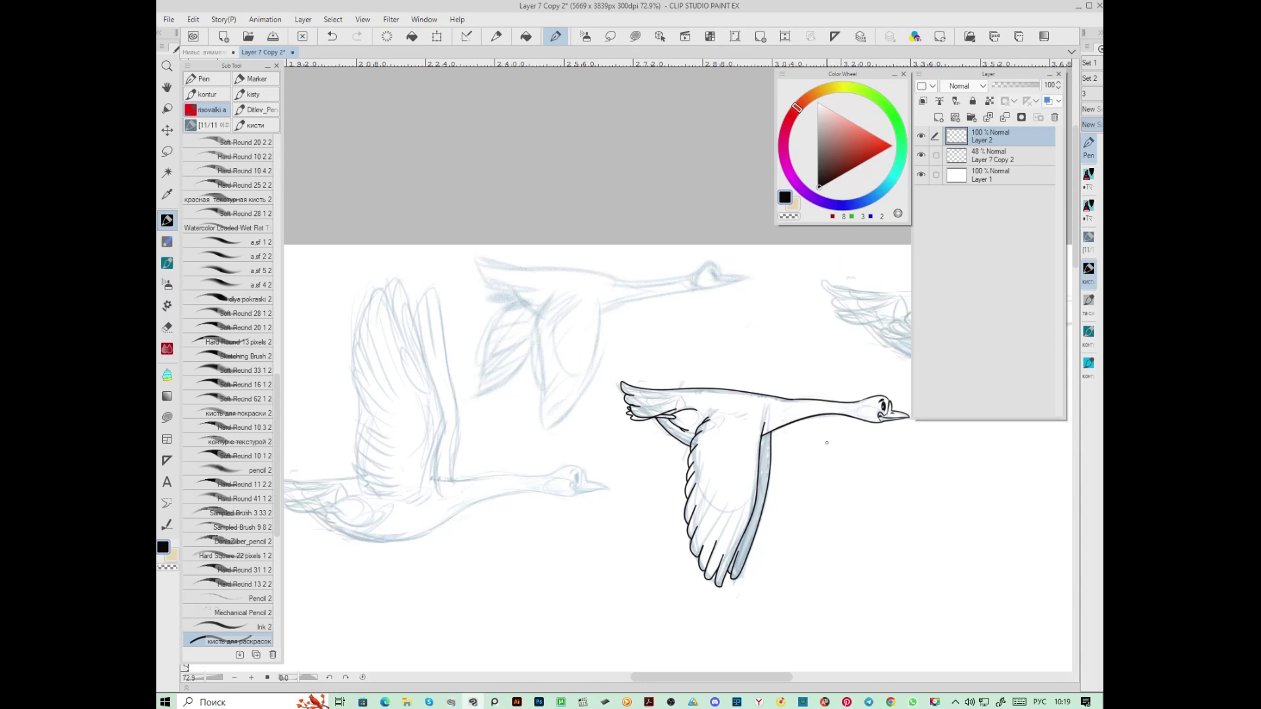
Switch to the Pen group of brushes
click(259, 583)
click(212, 82)
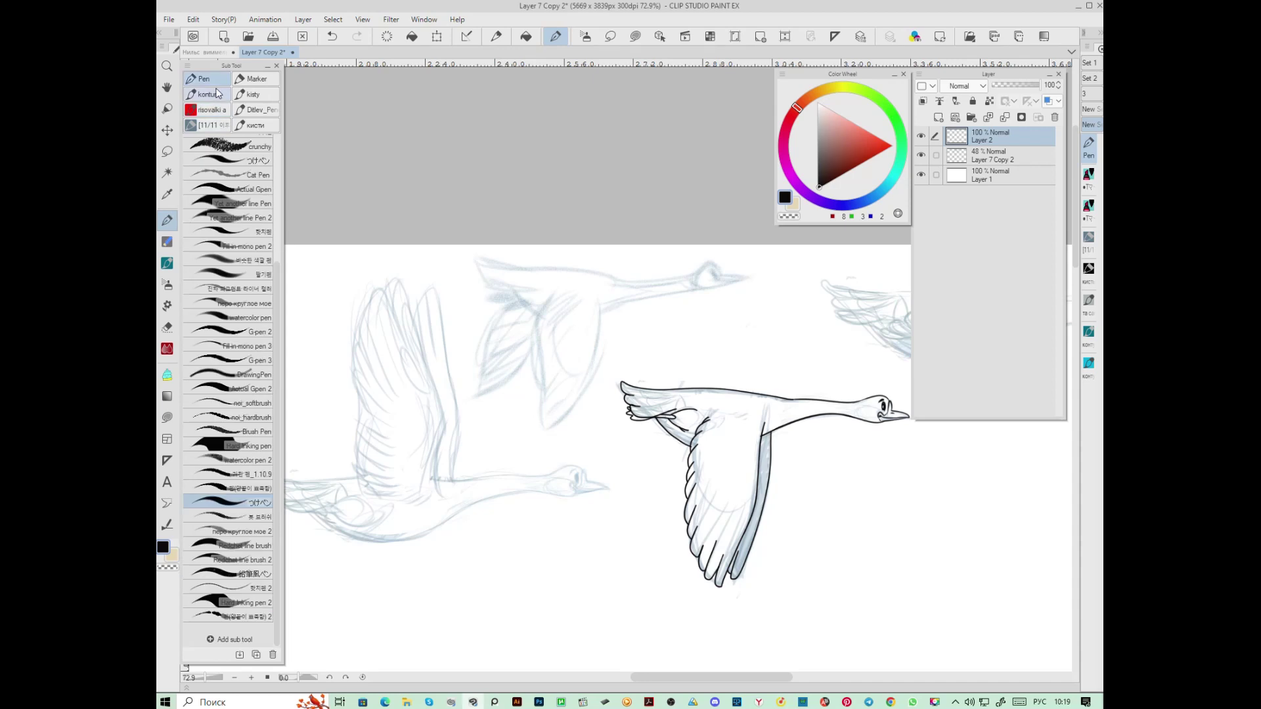
Try inking the head of the goose with raised wings using the "inking pen 2" brush at a smaller size
click(243, 602)
scroll(605, 489, up, 5)
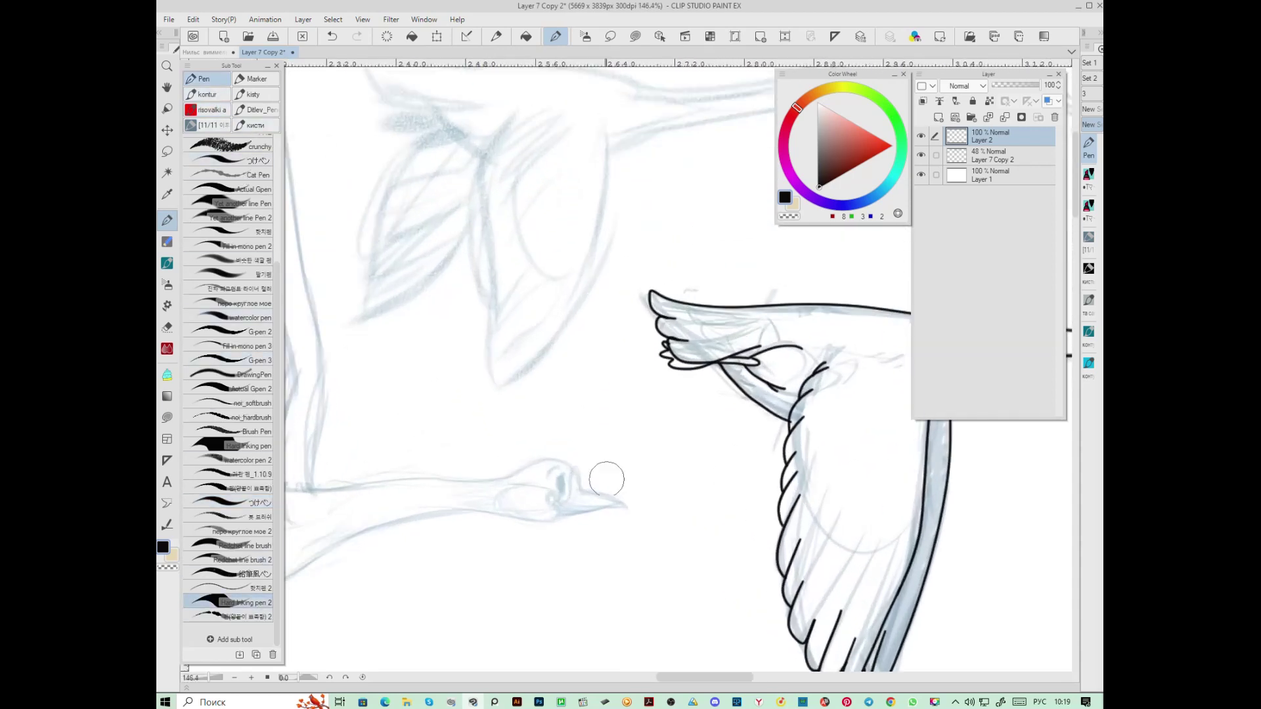
key(bracketleft)
key(bracketleft)
key(bracketleft)
key(bracketleft)
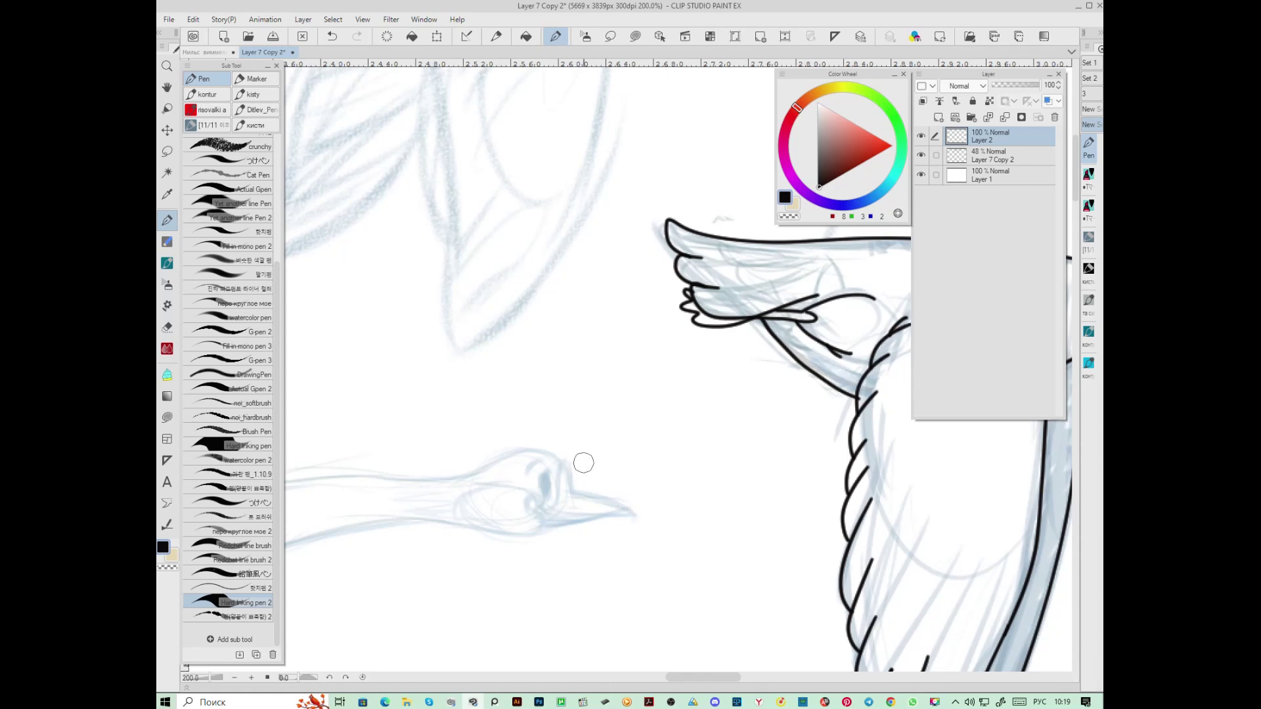
scroll(610, 486, up, 1)
drag(455, 494, 585, 500)
key(ctrl+z)
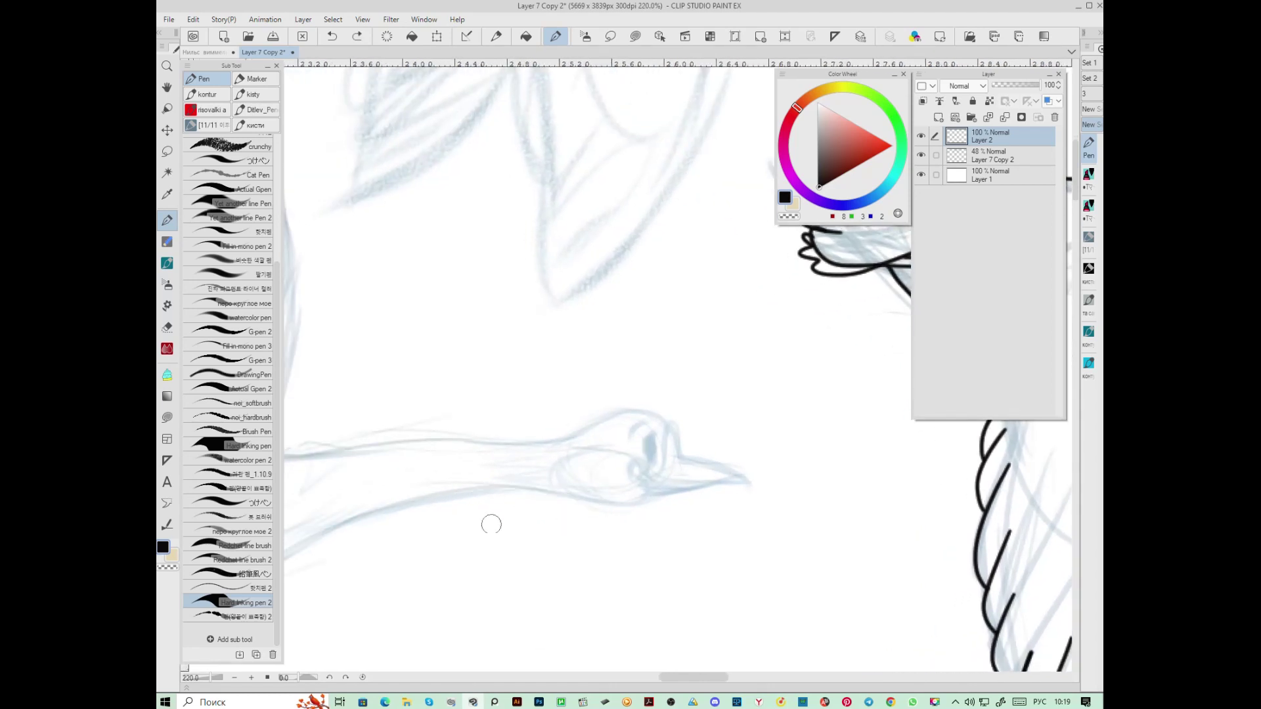
Ink the raised-wing goose's head, beak and neck outline and its narrow far wing with the "line brush 2" brush
click(251, 565)
mouse_move(357, 523)
mouse_down()
mouse_move(536, 492)
mouse_move(618, 501)
mouse_move(736, 484)
mouse_move(680, 454)
mouse_move(668, 427)
mouse_move(617, 411)
mouse_move(545, 435)
mouse_move(337, 451)
mouse_move(636, 470)
mouse_move(660, 439)
mouse_move(591, 448)
mouse_move(601, 610)
mouse_move(580, 610)
mouse_move(595, 456)
mouse_move(566, 253)
mouse_up()
mouse_move(566, 253)
mouse_down()
mouse_move(593, 450)
mouse_move(571, 296)
mouse_move(531, 249)
mouse_move(559, 438)
mouse_move(500, 279)
mouse_move(514, 388)
mouse_up()
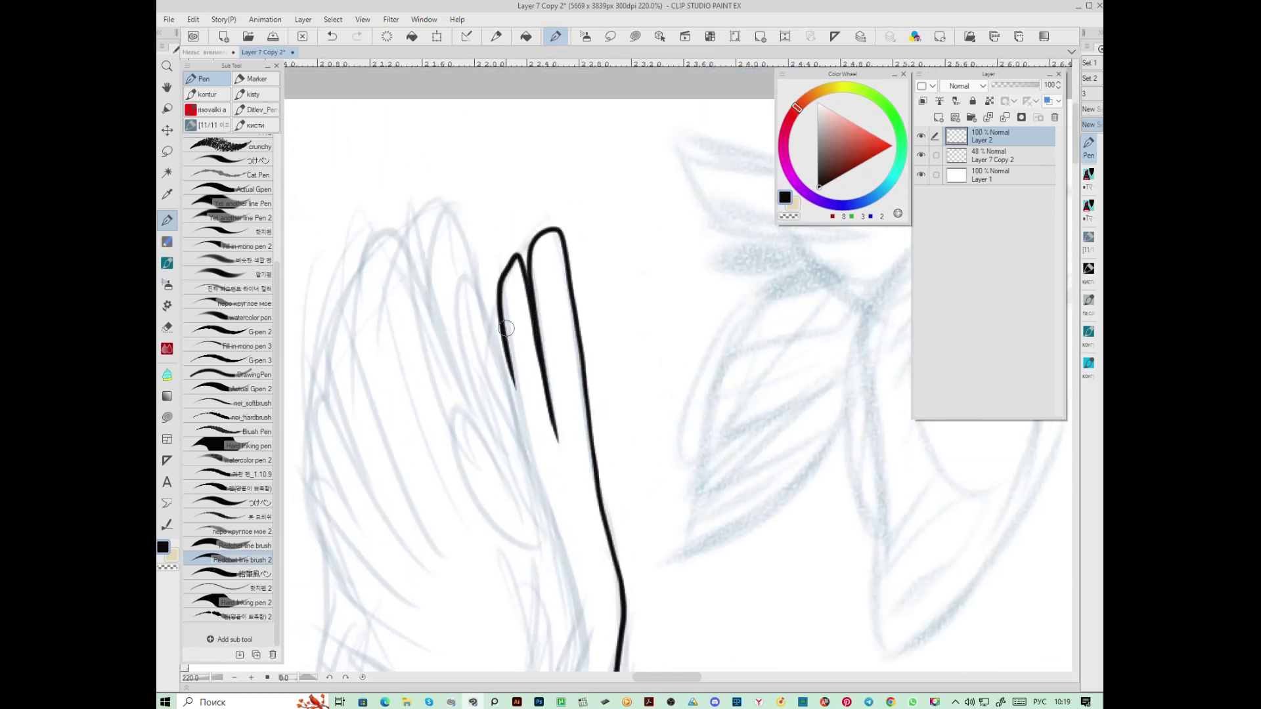
drag(547, 446, 539, 217)
Ink the near raised wing's front edge and the long rounded feathers at its tip
mouse_move(563, 621)
mouse_down()
mouse_move(549, 535)
mouse_move(575, 386)
mouse_move(485, 80)
mouse_up()
mouse_move(487, 134)
mouse_down()
mouse_move(576, 458)
mouse_move(509, 284)
mouse_move(546, 516)
mouse_up()
mouse_move(529, 473)
mouse_down()
mouse_move(479, 336)
mouse_move(447, 404)
mouse_move(486, 517)
mouse_up()
mouse_move(440, 363)
mouse_down()
mouse_move(420, 427)
mouse_move(475, 566)
mouse_up()
drag(473, 461, 514, 298)
mouse_move(454, 236)
mouse_down()
mouse_move(445, 300)
mouse_move(473, 385)
mouse_move(438, 319)
mouse_move(421, 354)
mouse_move(519, 506)
mouse_up()
mouse_move(421, 394)
mouse_down()
mouse_move(427, 439)
mouse_move(521, 544)
mouse_up()
Ink the overlapping feathers down the near raised wing's rear edge to its base
mouse_move(433, 454)
mouse_down()
mouse_move(520, 563)
mouse_move(595, 393)
mouse_up()
drag(464, 329, 514, 410)
mouse_move(454, 376)
mouse_down()
mouse_move(439, 395)
mouse_move(530, 485)
mouse_up()
mouse_move(456, 427)
mouse_down()
mouse_move(480, 499)
mouse_move(513, 519)
mouse_up()
mouse_move(453, 469)
mouse_down()
mouse_move(504, 544)
mouse_move(440, 526)
mouse_move(555, 564)
mouse_up()
drag(460, 548, 555, 590)
mouse_move(513, 601)
mouse_down()
mouse_move(472, 596)
mouse_move(576, 600)
mouse_up()
drag(720, 614, 750, 564)
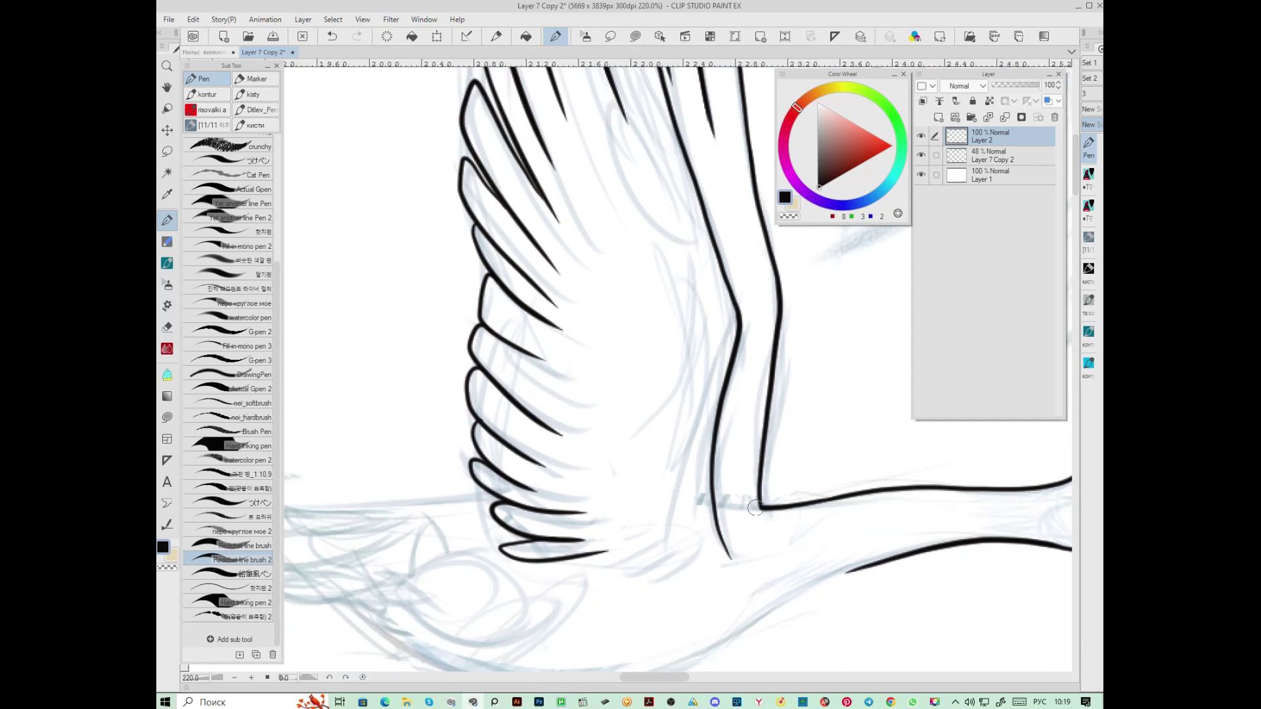
Ink the back line behind the raised wing and the layered tail feathers
drag(600, 537, 884, 471)
mouse_move(730, 434)
mouse_down()
mouse_move(444, 420)
mouse_move(452, 446)
mouse_move(594, 455)
mouse_up()
mouse_move(464, 449)
mouse_down()
mouse_move(606, 459)
mouse_move(519, 470)
mouse_up()
mouse_move(594, 459)
mouse_down()
mouse_move(461, 465)
mouse_move(486, 498)
mouse_move(612, 486)
mouse_up()
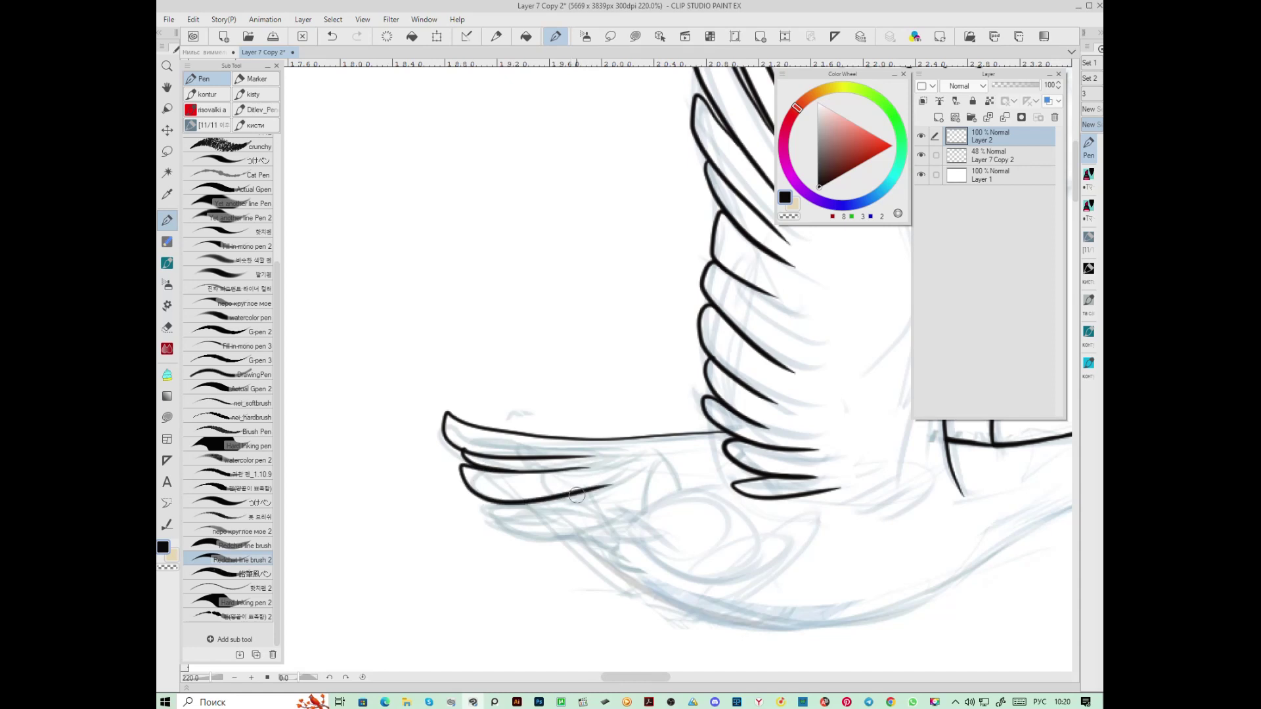
mouse_move(480, 509)
mouse_down()
mouse_move(518, 532)
mouse_move(623, 499)
mouse_up()
mouse_move(539, 533)
mouse_down()
mouse_move(647, 499)
mouse_move(599, 514)
mouse_up()
Ink the tucked leg with its foot under the tail and the long curved belly line
mouse_move(492, 524)
mouse_down()
mouse_move(469, 538)
mouse_move(512, 549)
mouse_move(483, 555)
mouse_move(662, 535)
mouse_move(640, 522)
mouse_move(627, 539)
mouse_move(735, 592)
mouse_up()
mouse_move(631, 519)
mouse_down()
mouse_move(706, 498)
mouse_move(544, 384)
mouse_up()
mouse_move(460, 455)
mouse_down()
mouse_move(552, 500)
mouse_move(644, 517)
mouse_move(799, 465)
mouse_move(638, 507)
mouse_move(749, 454)
mouse_up()
Ink short crease lines at the base of the neck and where the near wing joins the body
drag(624, 426, 648, 476)
drag(622, 420, 618, 465)
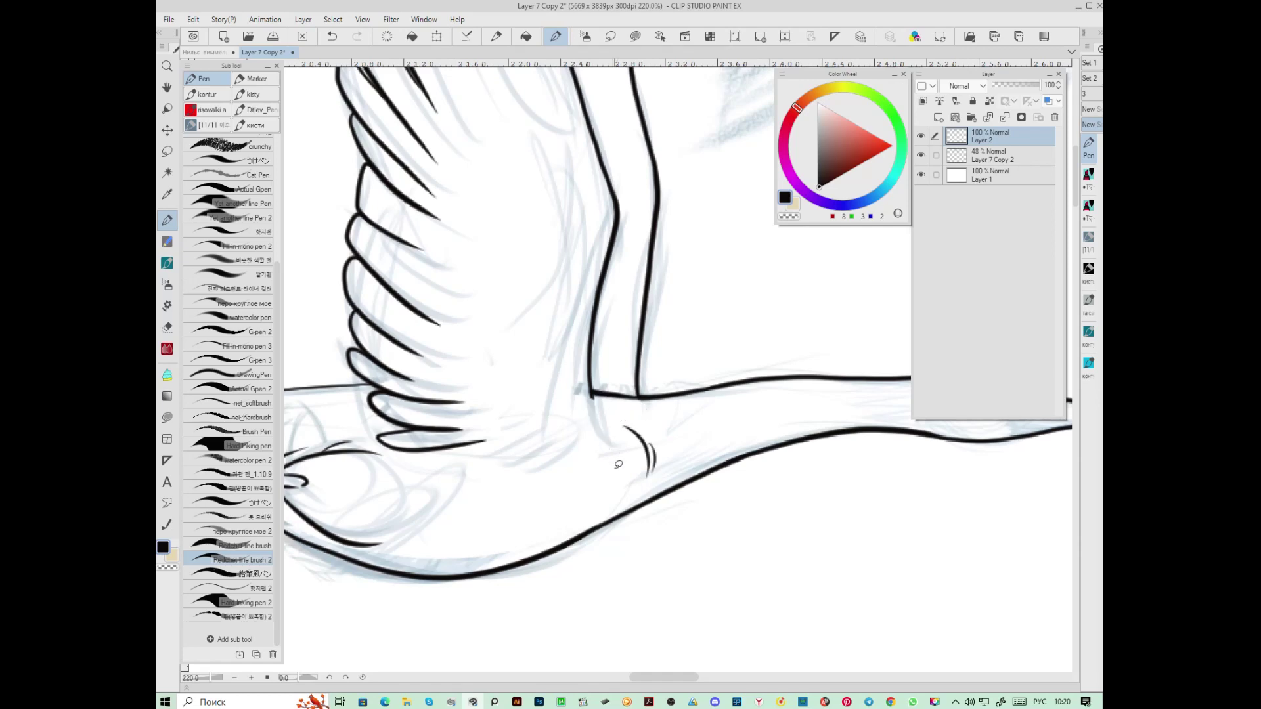
drag(589, 392, 624, 422)
Ink the inner layer of shorter overlapping feathers on the near raised wing, from its base up to its bend
scroll(626, 454, down, 2)
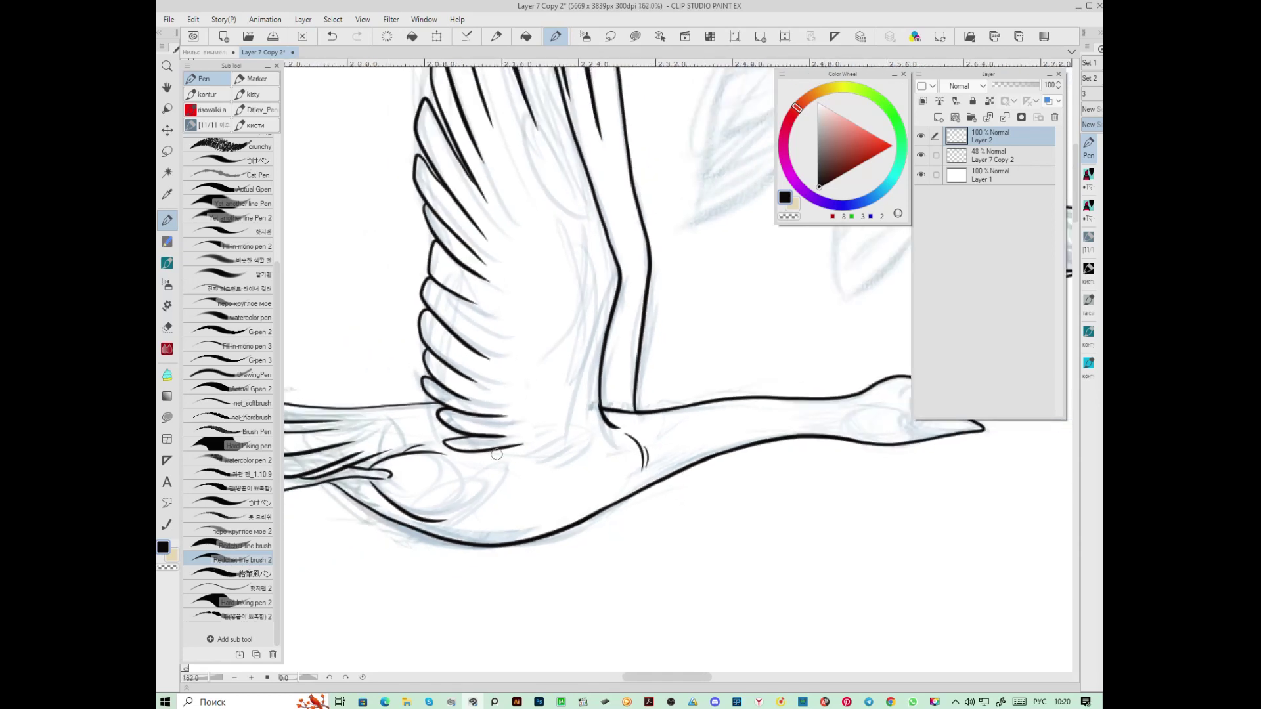
scroll(550, 437, up, 2)
mouse_move(608, 390)
mouse_down()
mouse_move(593, 359)
mouse_move(548, 338)
mouse_up()
drag(533, 290, 519, 387)
mouse_move(487, 292)
mouse_down()
mouse_move(475, 392)
mouse_move(483, 538)
mouse_up()
mouse_move(486, 539)
mouse_down()
mouse_move(477, 401)
mouse_move(478, 421)
mouse_move(513, 418)
mouse_up()
mouse_move(479, 419)
mouse_down()
mouse_move(491, 489)
mouse_move(546, 494)
mouse_move(489, 490)
mouse_move(549, 452)
mouse_move(527, 451)
mouse_up()
mouse_move(482, 394)
mouse_down()
mouse_move(535, 411)
mouse_move(535, 395)
mouse_up()
drag(472, 358, 532, 387)
mouse_move(475, 329)
mouse_down()
mouse_move(540, 369)
mouse_move(555, 357)
mouse_up()
mouse_move(468, 287)
mouse_down()
mouse_move(510, 326)
mouse_move(484, 252)
mouse_up()
mouse_move(560, 314)
mouse_down()
mouse_move(511, 242)
mouse_move(486, 118)
mouse_up()
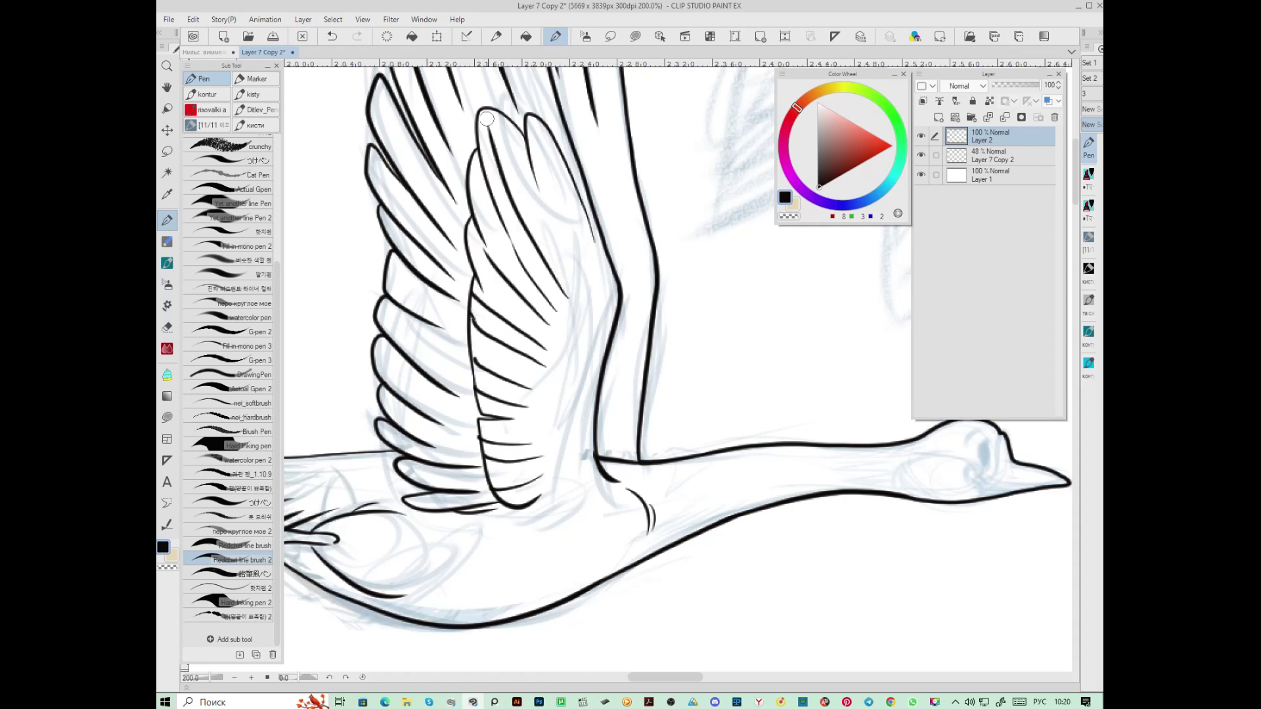
mouse_move(576, 272)
mouse_down()
mouse_move(538, 172)
mouse_move(548, 146)
mouse_up()
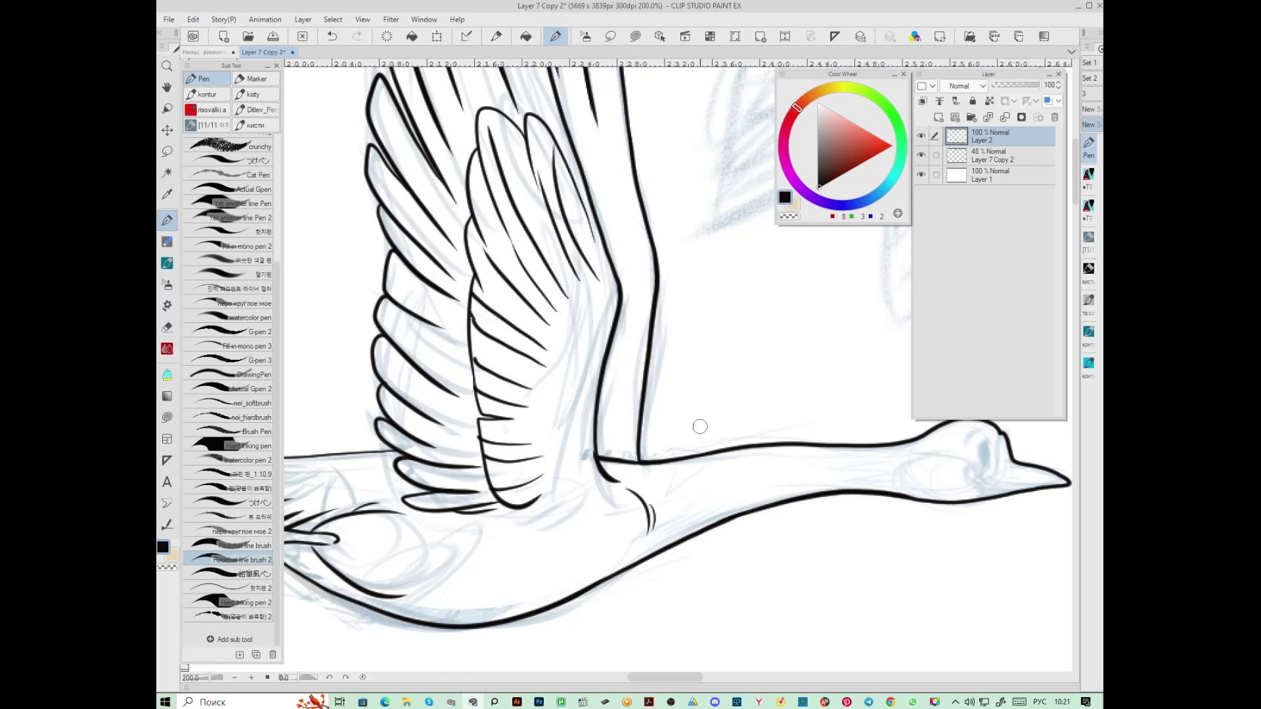
Ink a small cluster of feather tips at the bend of the near raised wing
scroll(648, 207, up, 3)
mouse_move(632, 406)
mouse_down()
mouse_move(584, 355)
mouse_move(596, 407)
mouse_up()
drag(582, 365, 579, 382)
mouse_move(636, 489)
mouse_down()
mouse_move(625, 458)
mouse_move(631, 503)
mouse_move(644, 503)
mouse_up()
scroll(926, 598, down, 4)
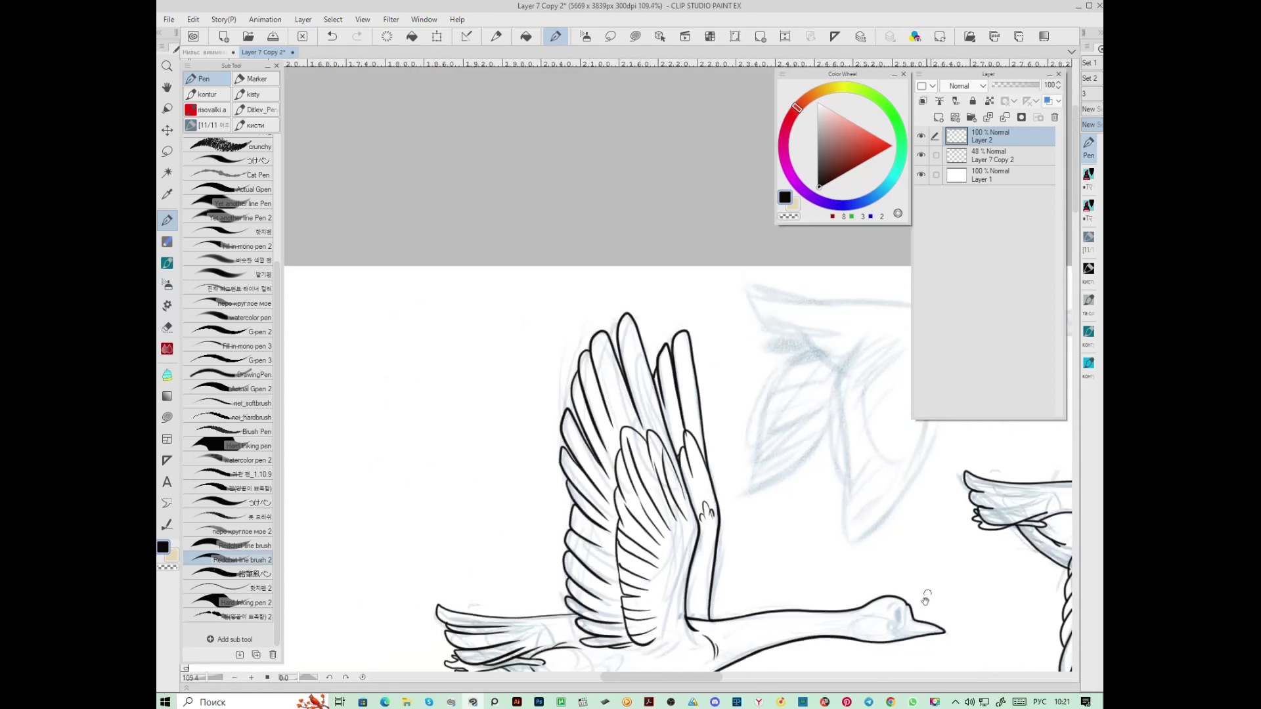
Ink the raised-wing goose's face: eye, eyebrow, beak base, mouth line and cheek curve
drag(926, 597, 668, 398)
scroll(683, 385, up, 4)
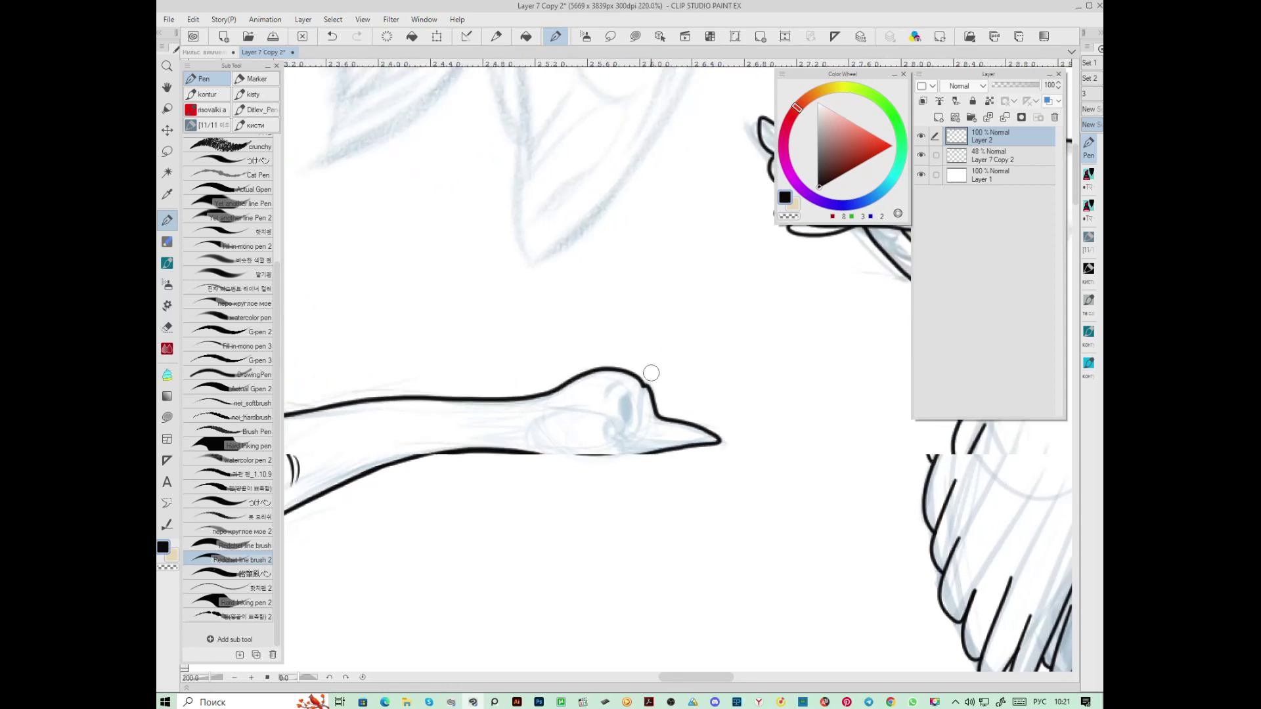
scroll(651, 373, up, 1)
mouse_move(616, 391)
mouse_down()
mouse_move(620, 434)
mouse_move(629, 387)
mouse_move(605, 405)
mouse_move(628, 387)
mouse_move(618, 410)
mouse_move(651, 402)
mouse_move(635, 442)
mouse_move(608, 435)
mouse_move(616, 453)
mouse_move(604, 448)
mouse_move(641, 453)
mouse_up()
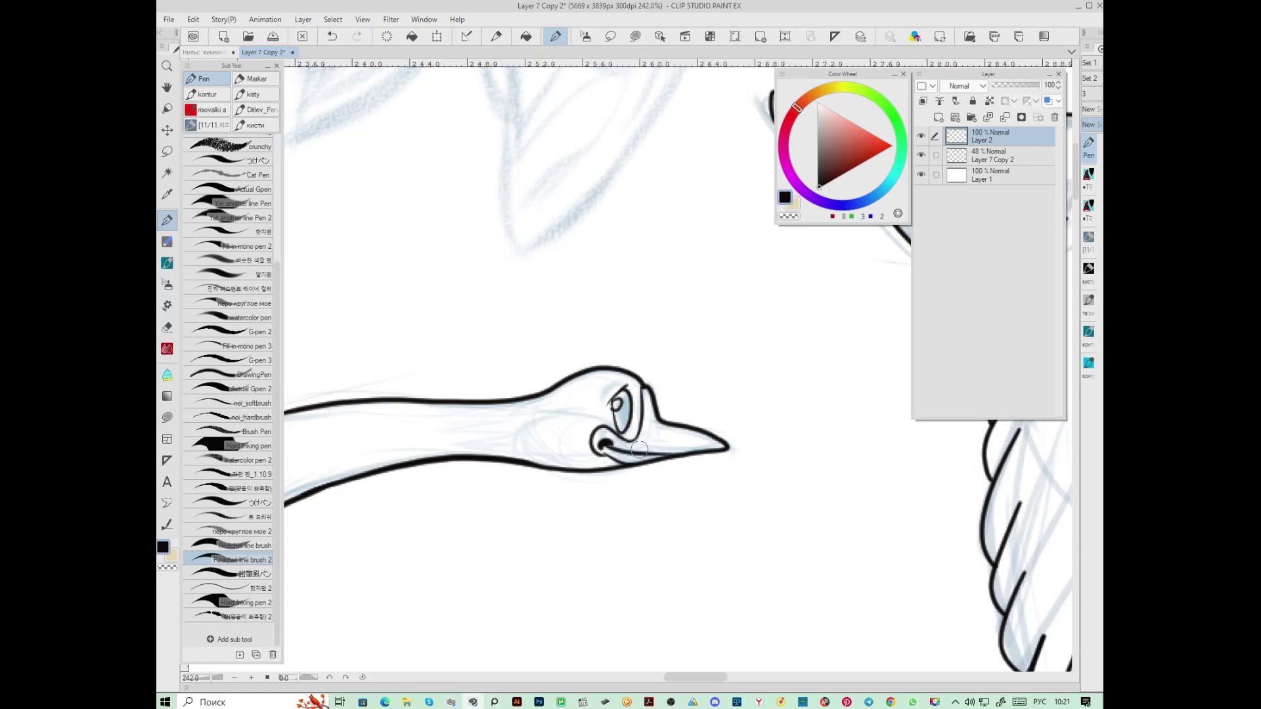
mouse_move(560, 415)
mouse_down()
mouse_move(586, 416)
mouse_move(534, 419)
mouse_move(586, 463)
mouse_up()
mouse_move(610, 392)
mouse_down()
mouse_move(601, 374)
mouse_move(634, 363)
mouse_up()
scroll(771, 469, down, 3)
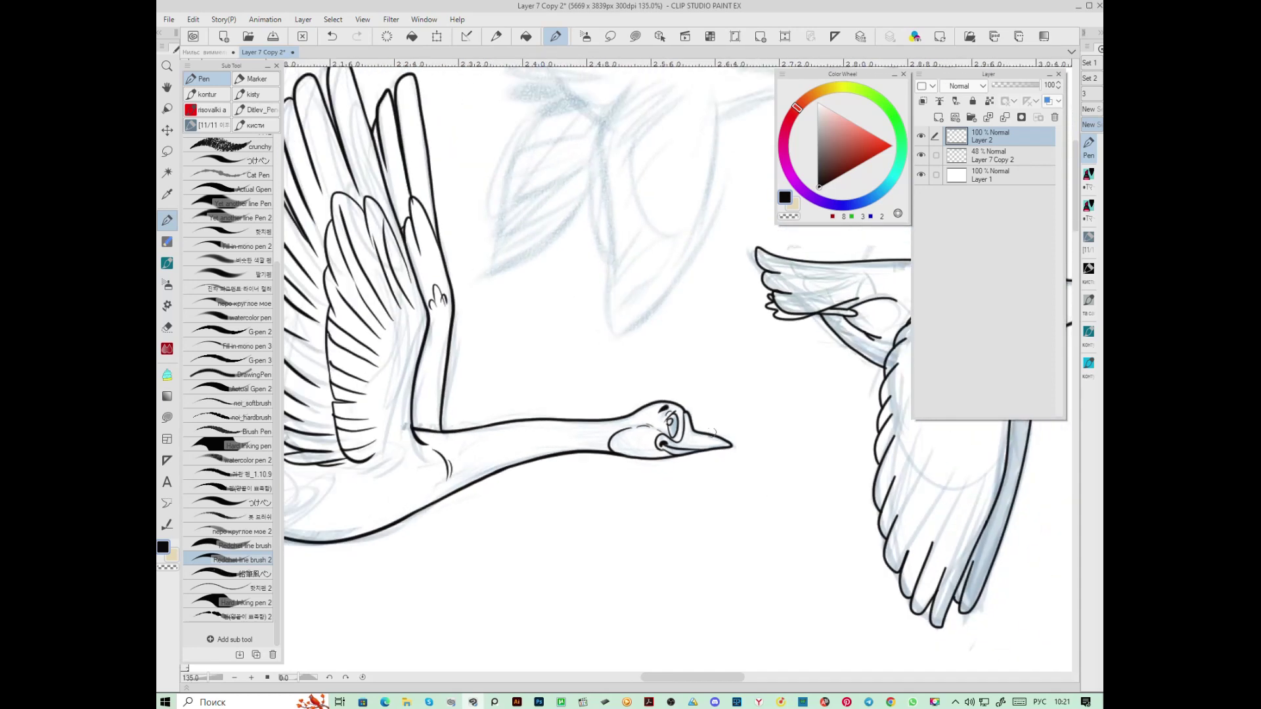
scroll(691, 440, up, 2)
scroll(710, 428, down, 2)
Ink the head, beak and neck lines of the goose sketched at the canvas's upper edge
mouse_move(754, 343)
mouse_down()
mouse_move(869, 411)
mouse_move(878, 402)
mouse_move(741, 352)
mouse_up()
scroll(723, 368, up, 3)
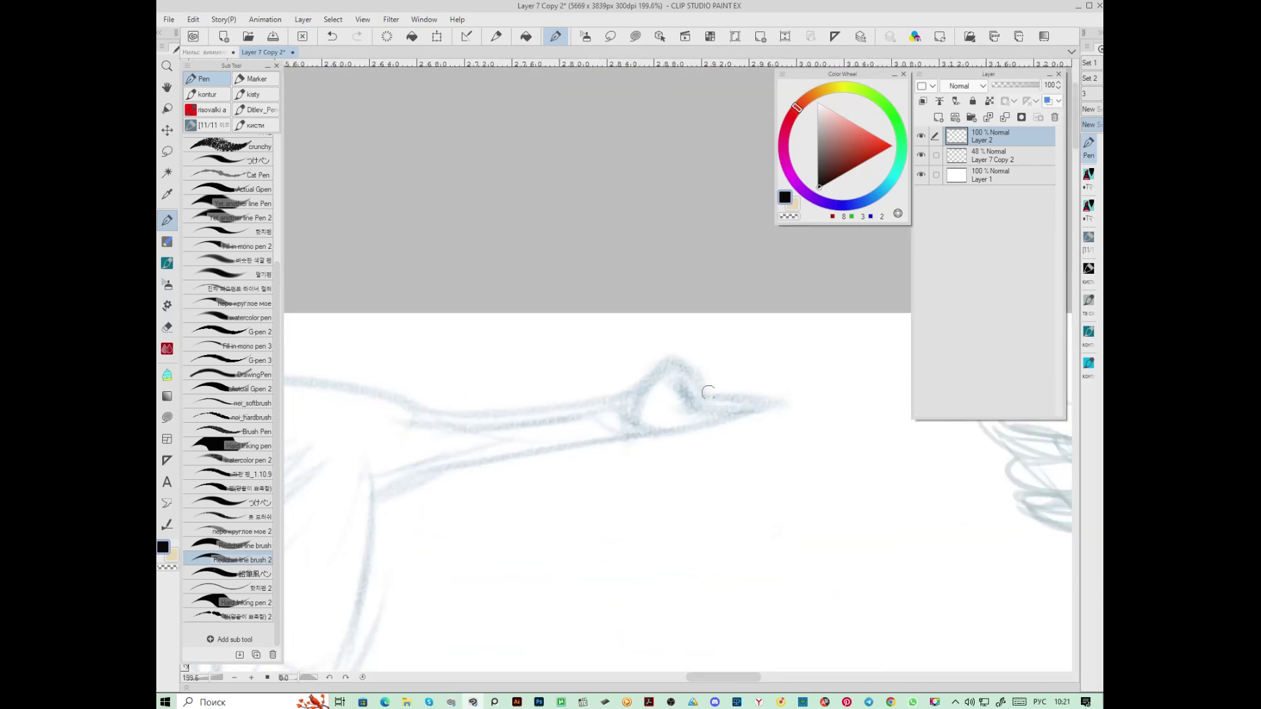
mouse_move(710, 394)
mouse_down()
mouse_move(691, 380)
mouse_move(690, 402)
mouse_move(673, 401)
mouse_move(778, 409)
mouse_move(680, 414)
mouse_move(697, 428)
mouse_move(601, 438)
mouse_up()
mouse_move(693, 369)
mouse_down()
mouse_move(649, 370)
mouse_move(569, 424)
mouse_up()
mouse_move(616, 407)
mouse_down()
mouse_move(796, 380)
mouse_move(589, 373)
mouse_up()
mouse_move(810, 412)
mouse_down()
mouse_move(718, 419)
mouse_move(566, 477)
mouse_up()
Ink the upper goose's near wing: long front edge, tip, rear feather edges and the inner feather contour
mouse_move(614, 454)
mouse_down()
mouse_move(720, 293)
mouse_move(659, 368)
mouse_move(552, 621)
mouse_move(554, 538)
mouse_up()
mouse_move(519, 616)
mouse_down()
mouse_move(560, 529)
mouse_move(550, 521)
mouse_up()
drag(506, 591, 543, 479)
drag(511, 547, 529, 365)
drag(497, 460, 535, 341)
mouse_move(497, 407)
mouse_down()
mouse_move(517, 392)
mouse_move(525, 300)
mouse_move(558, 246)
mouse_up()
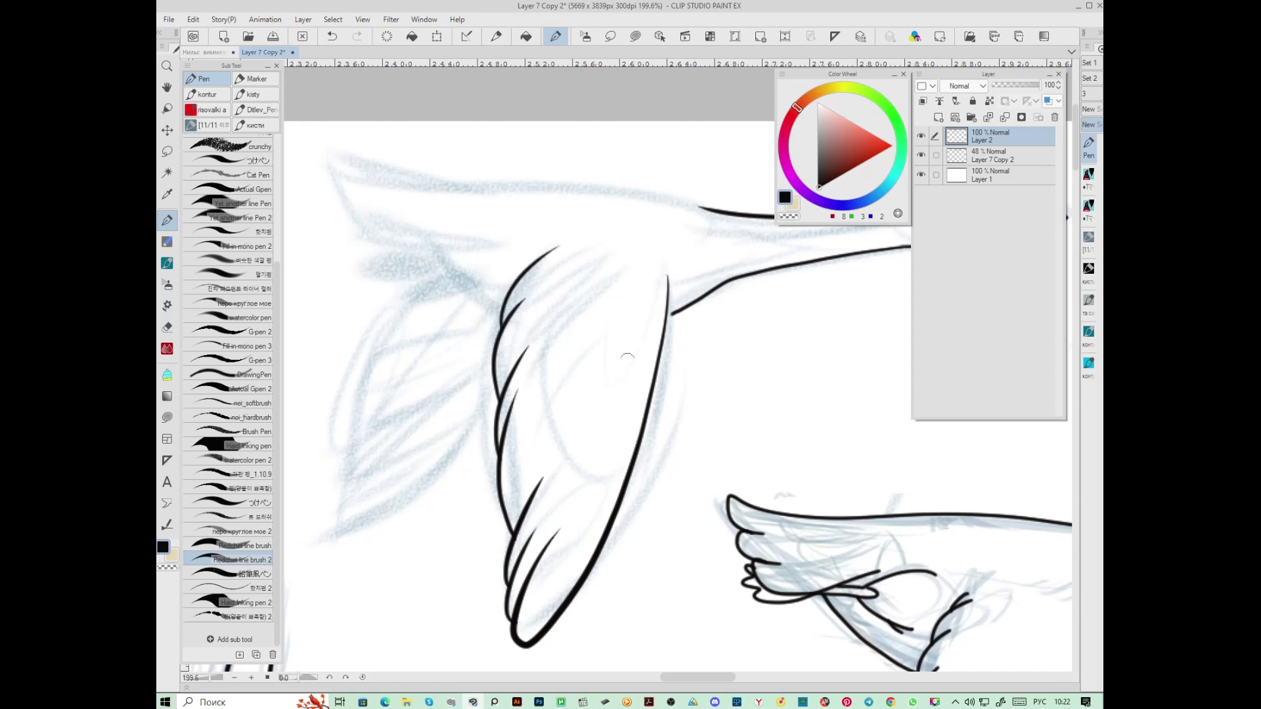
mouse_move(640, 424)
mouse_down()
mouse_move(601, 480)
mouse_move(565, 431)
mouse_move(576, 364)
mouse_up()
drag(552, 413, 607, 242)
Ink the upper goose's tucked leg with its webbed foot and the belly line behind the wing
mouse_move(454, 285)
mouse_down()
mouse_move(470, 302)
mouse_move(582, 304)
mouse_move(566, 286)
mouse_move(511, 283)
mouse_move(498, 298)
mouse_move(596, 301)
mouse_move(499, 307)
mouse_up()
mouse_move(596, 300)
mouse_down()
mouse_move(646, 331)
mouse_move(558, 267)
mouse_up()
drag(674, 310, 742, 386)
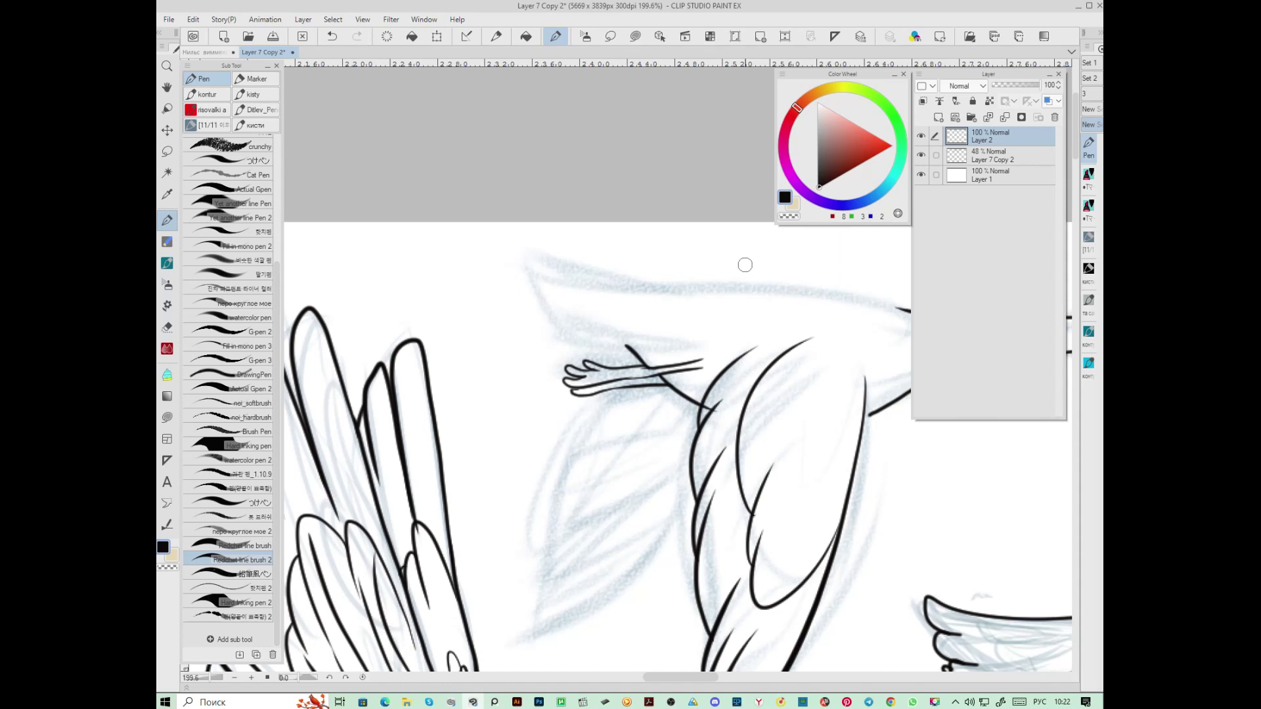
drag(715, 412, 705, 403)
Ink the upper goose's tail feathers and join them to the neck with a smooth back line
mouse_move(718, 337)
mouse_down()
mouse_move(559, 340)
mouse_move(554, 313)
mouse_move(666, 318)
mouse_move(537, 292)
mouse_move(625, 286)
mouse_move(527, 266)
mouse_up()
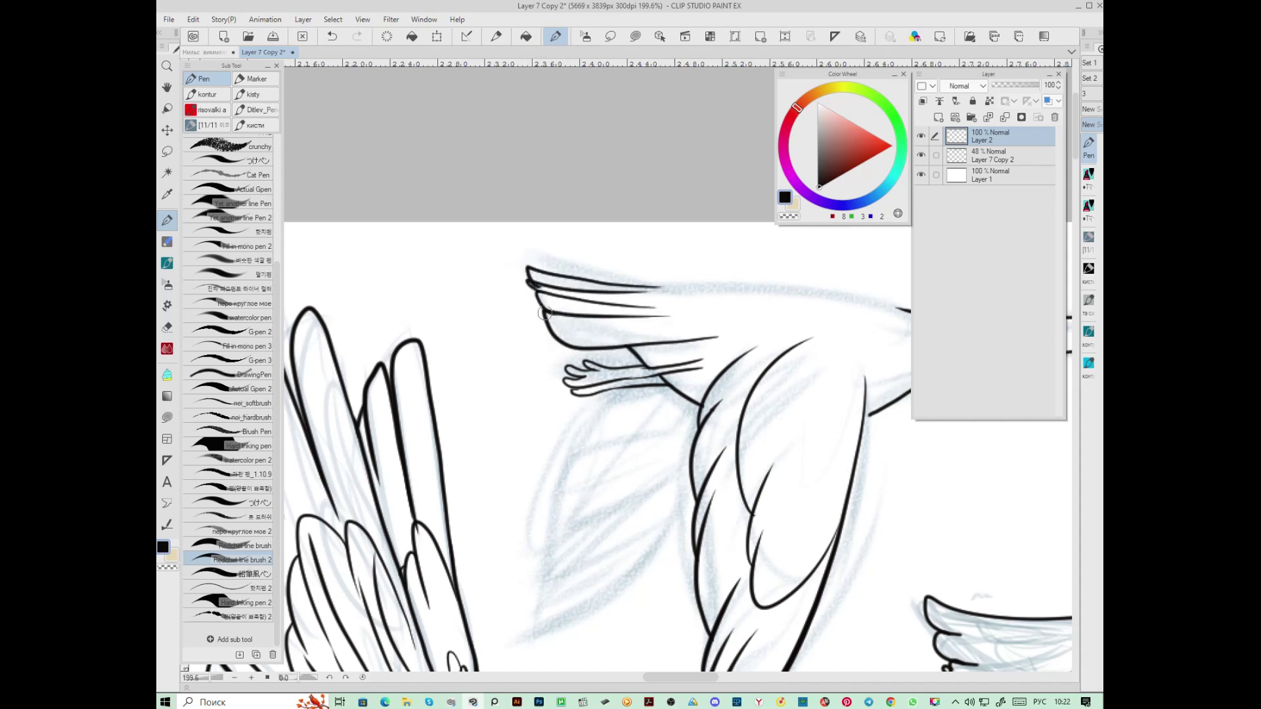
drag(657, 289, 908, 314)
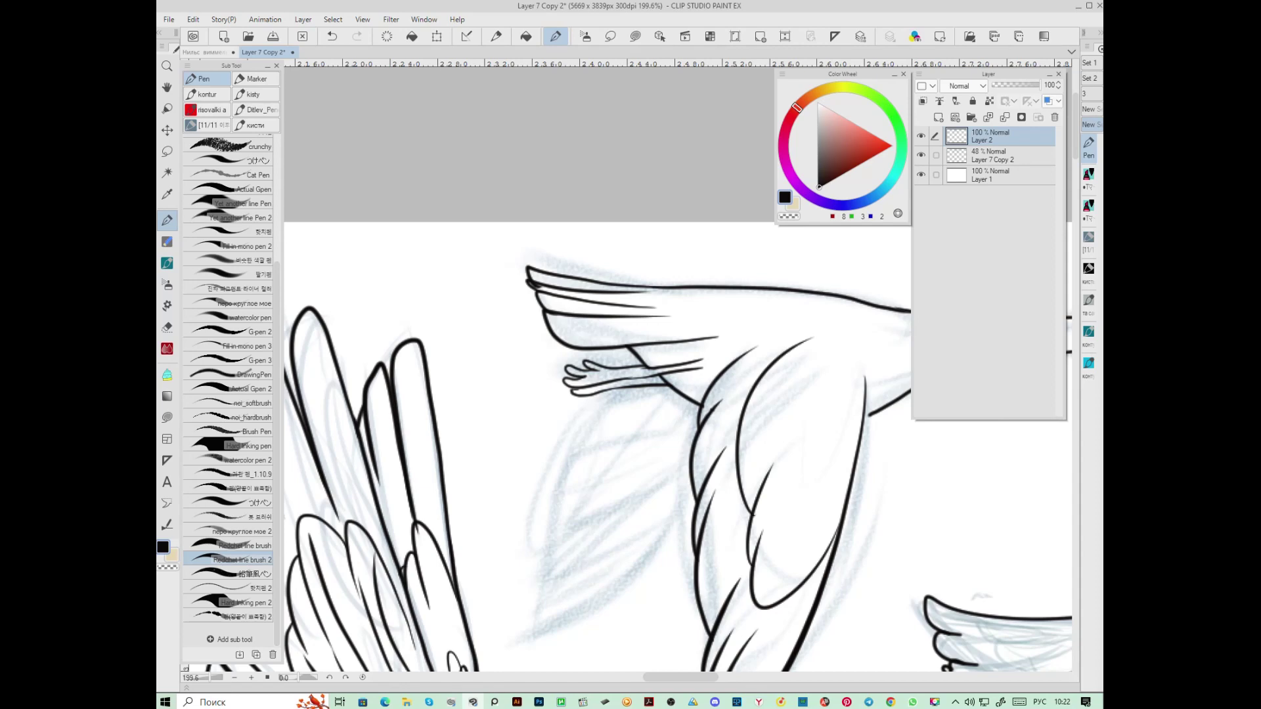
drag(767, 365, 752, 196)
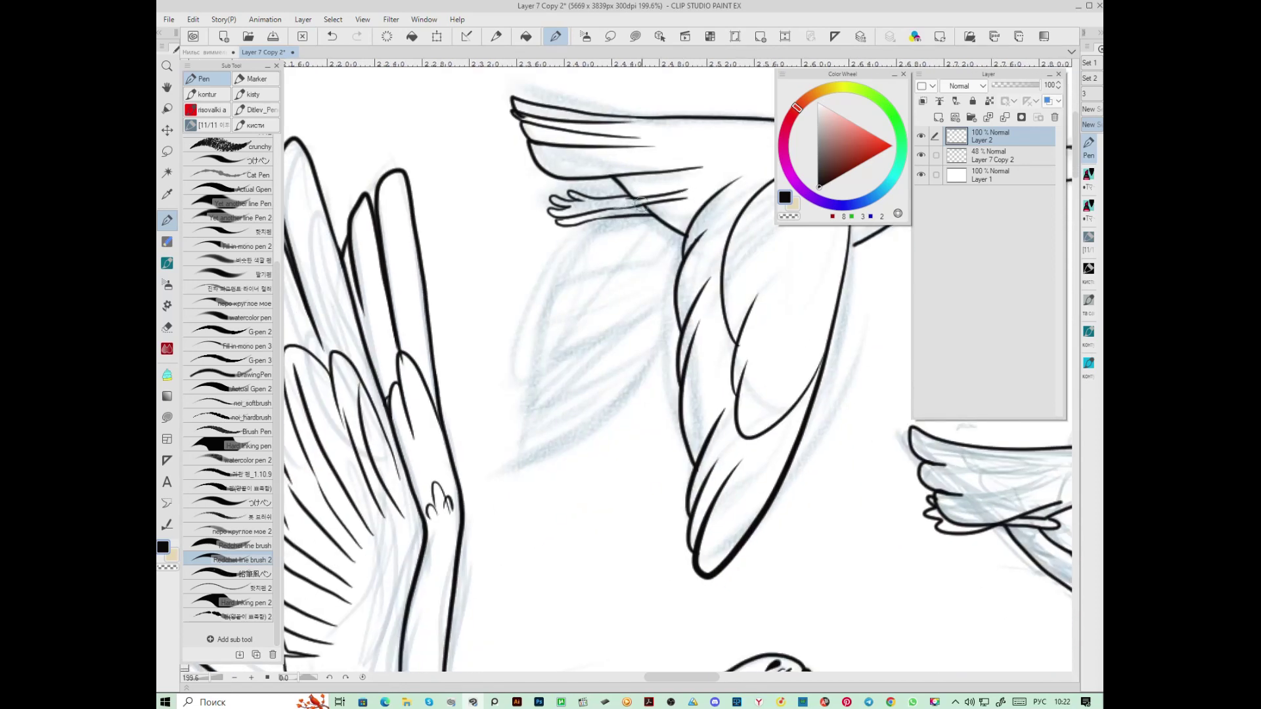
drag(565, 209, 603, 203)
Switch to the web browser and open the artist's own VKontakte profile page in a new tab
click(758, 702)
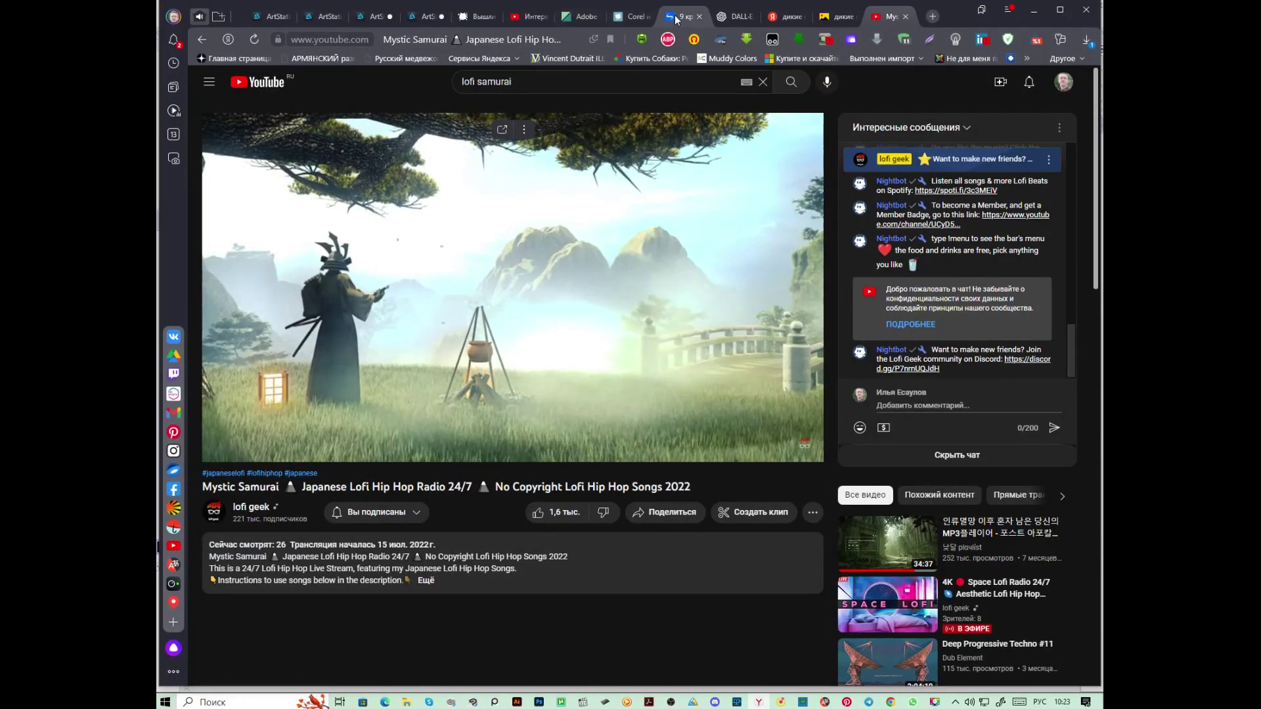
click(931, 17)
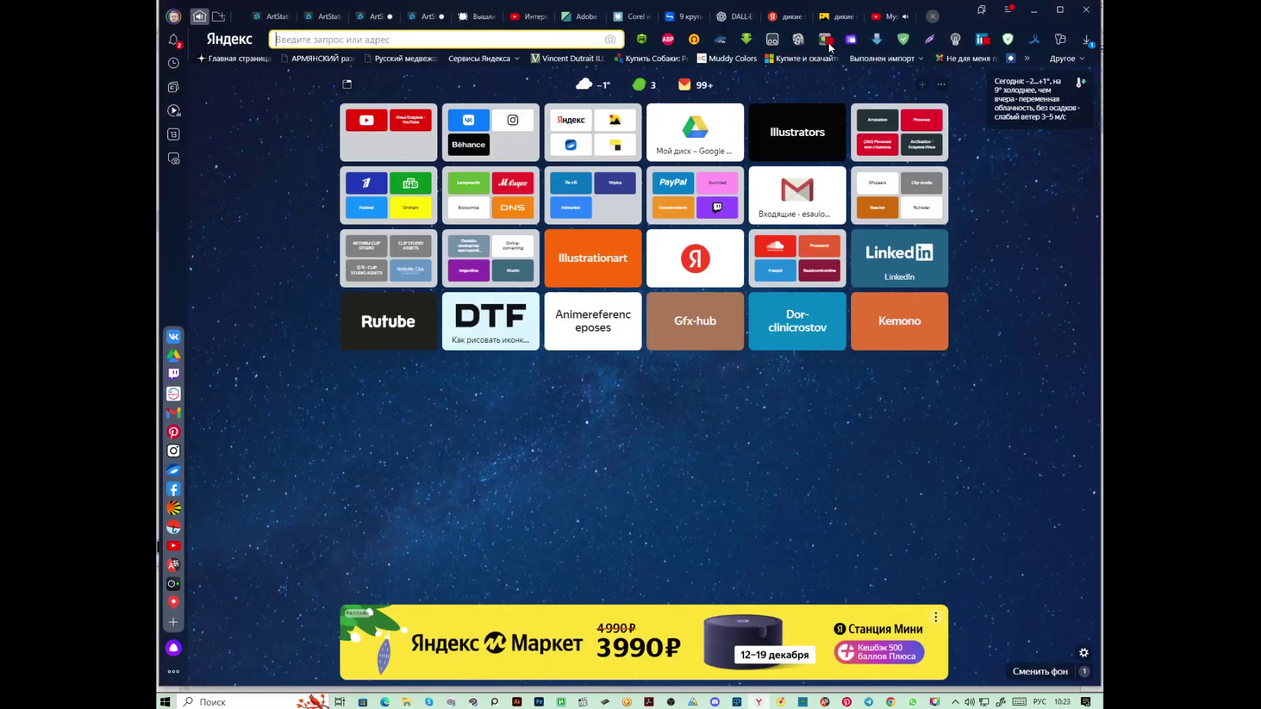
click(414, 132)
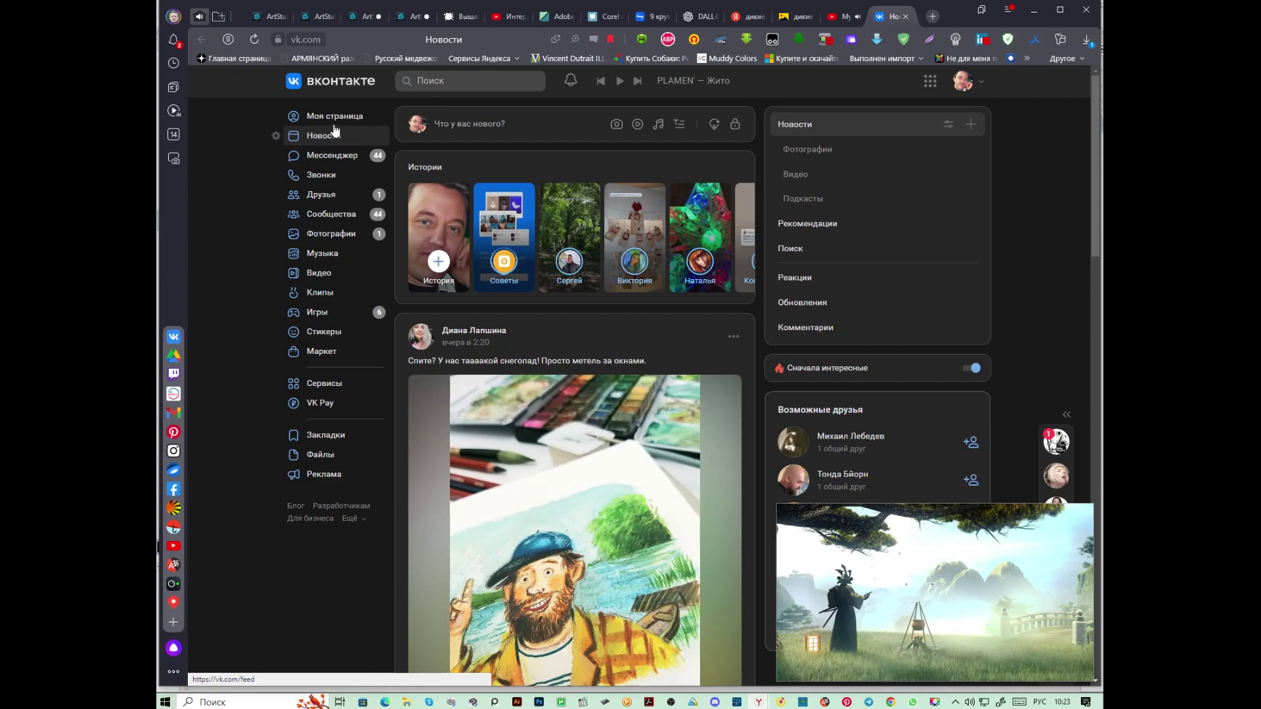
click(335, 125)
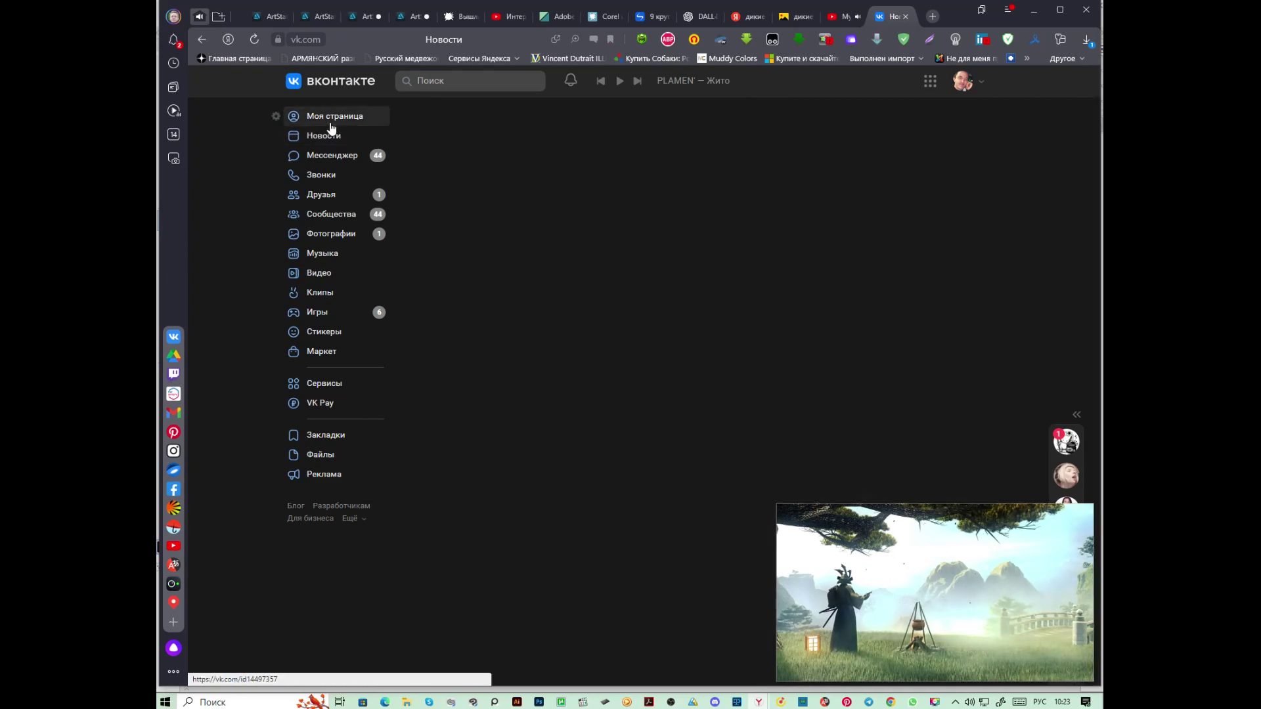
Read the wall comments about AI, expand the remaining ones, and open a commenter's profile
scroll(428, 207, down, 7)
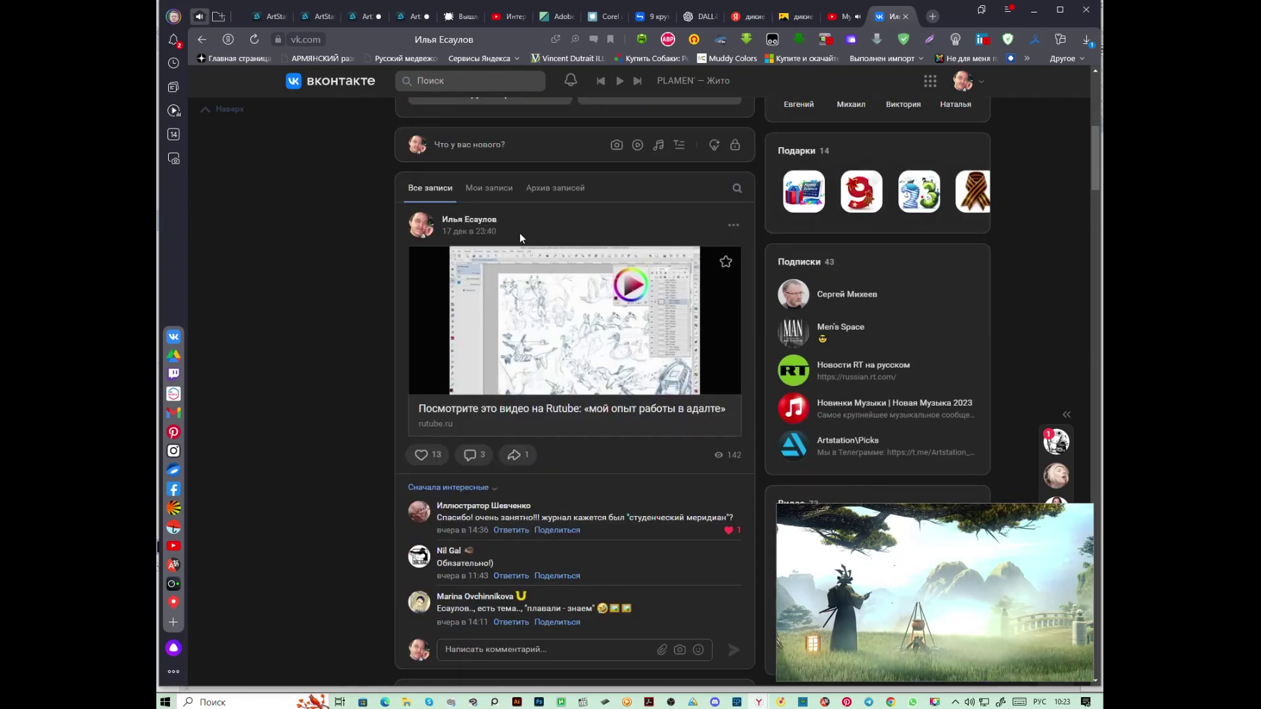
scroll(519, 233, down, 6)
scroll(520, 233, down, 6)
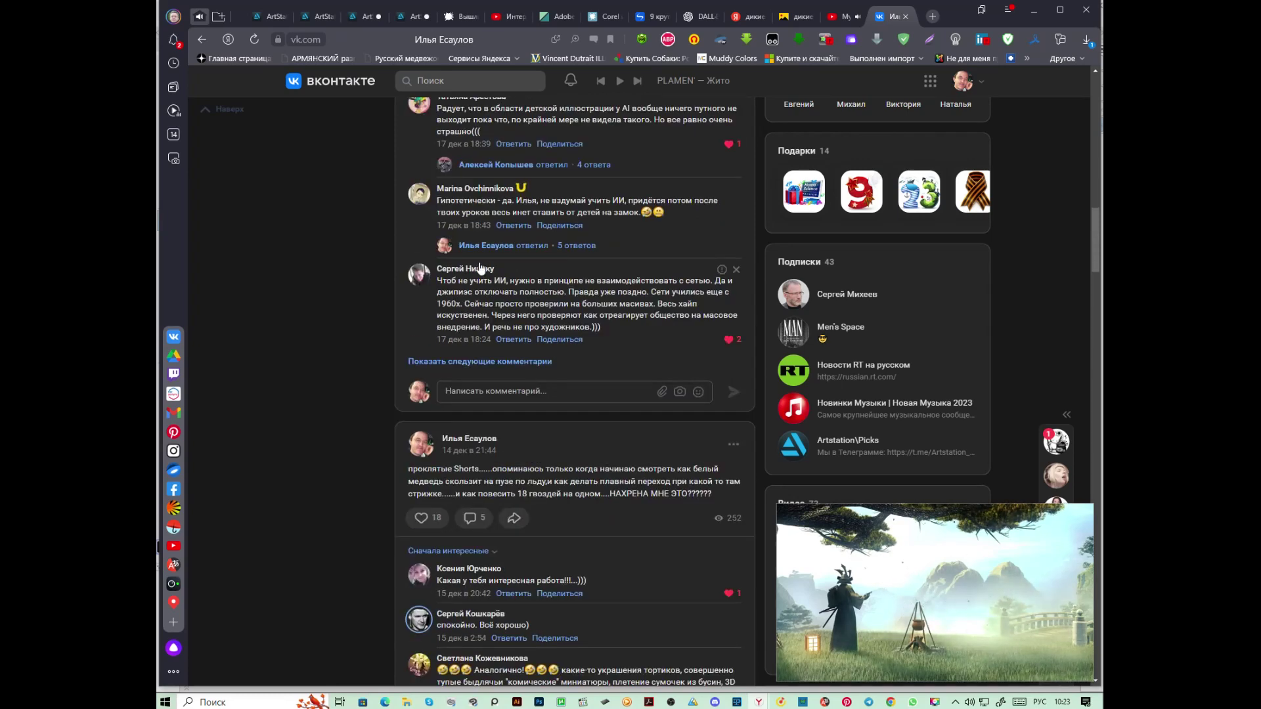
click(521, 367)
scroll(576, 337, down, 3)
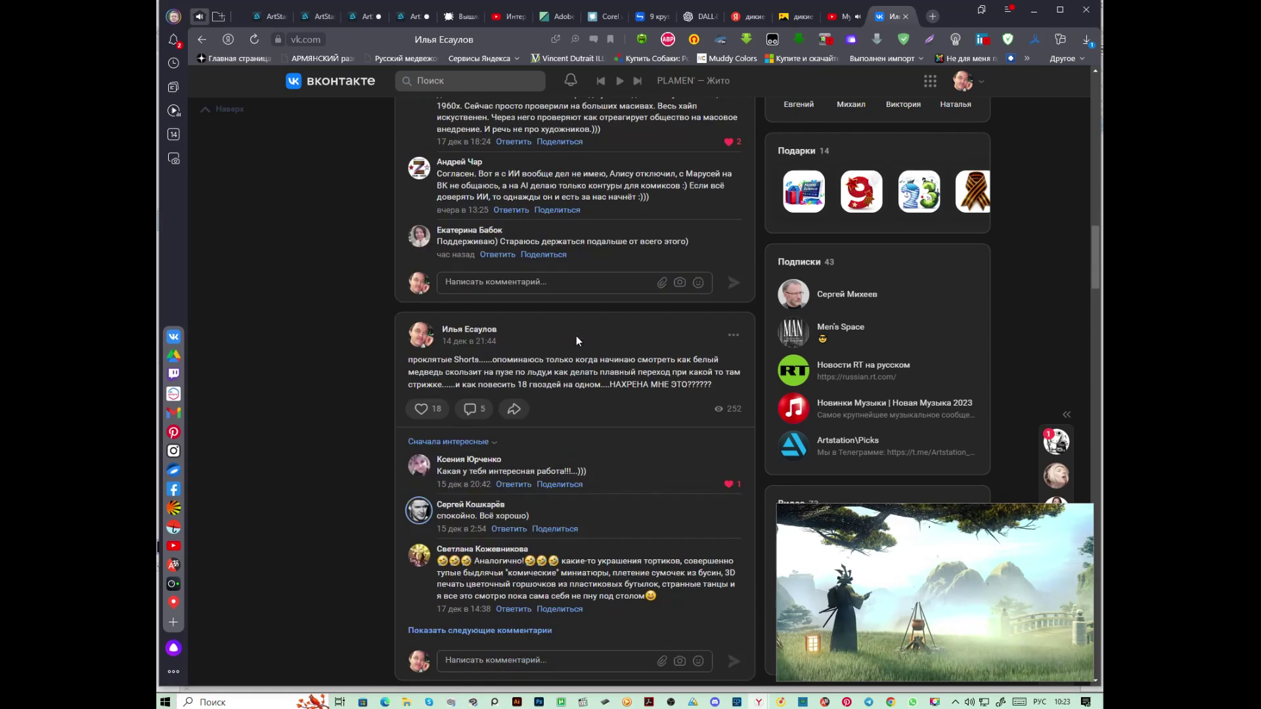
scroll(511, 282, up, 3)
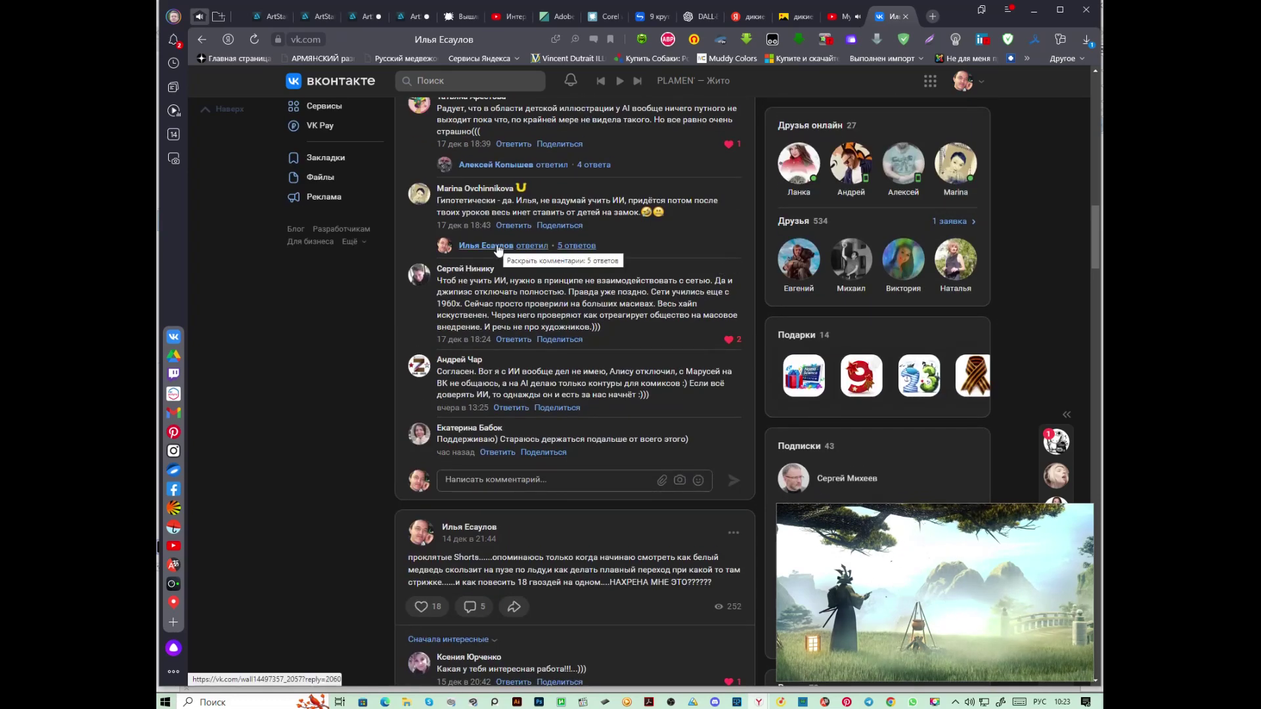
click(501, 249)
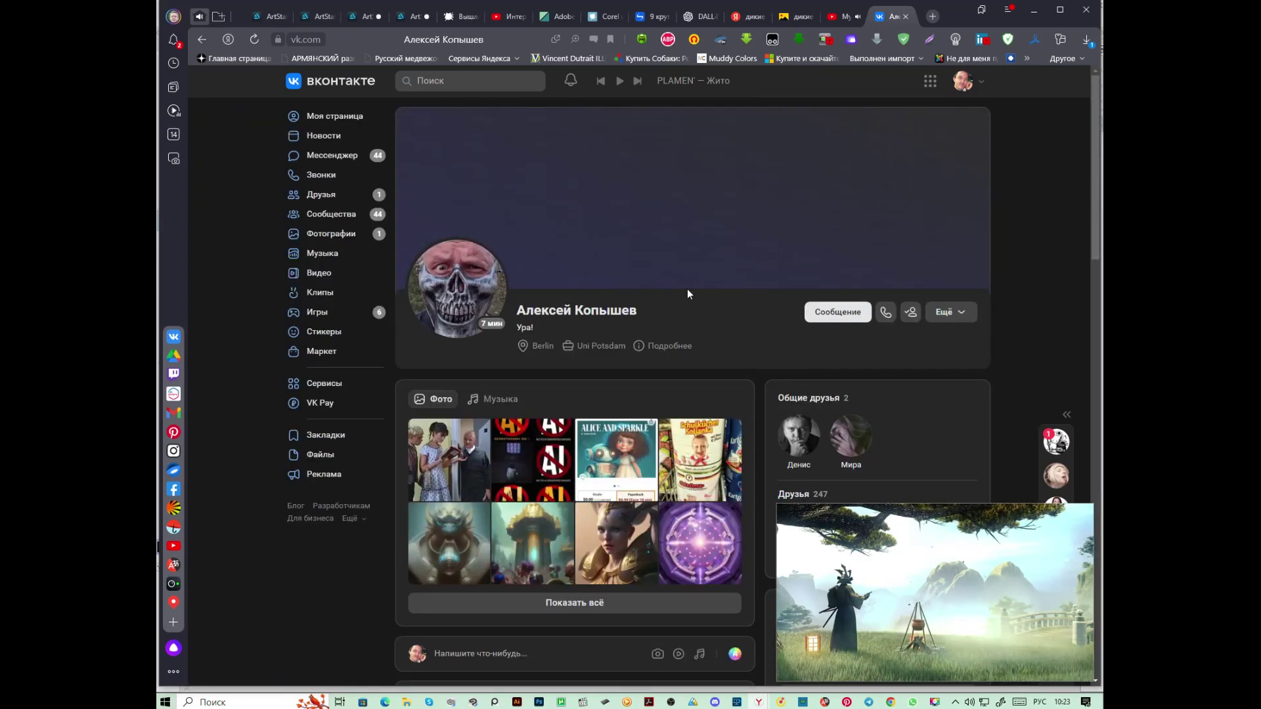
Open the commenter's full photo collection and browse the AI-generated images from 2022
scroll(687, 296, down, 3)
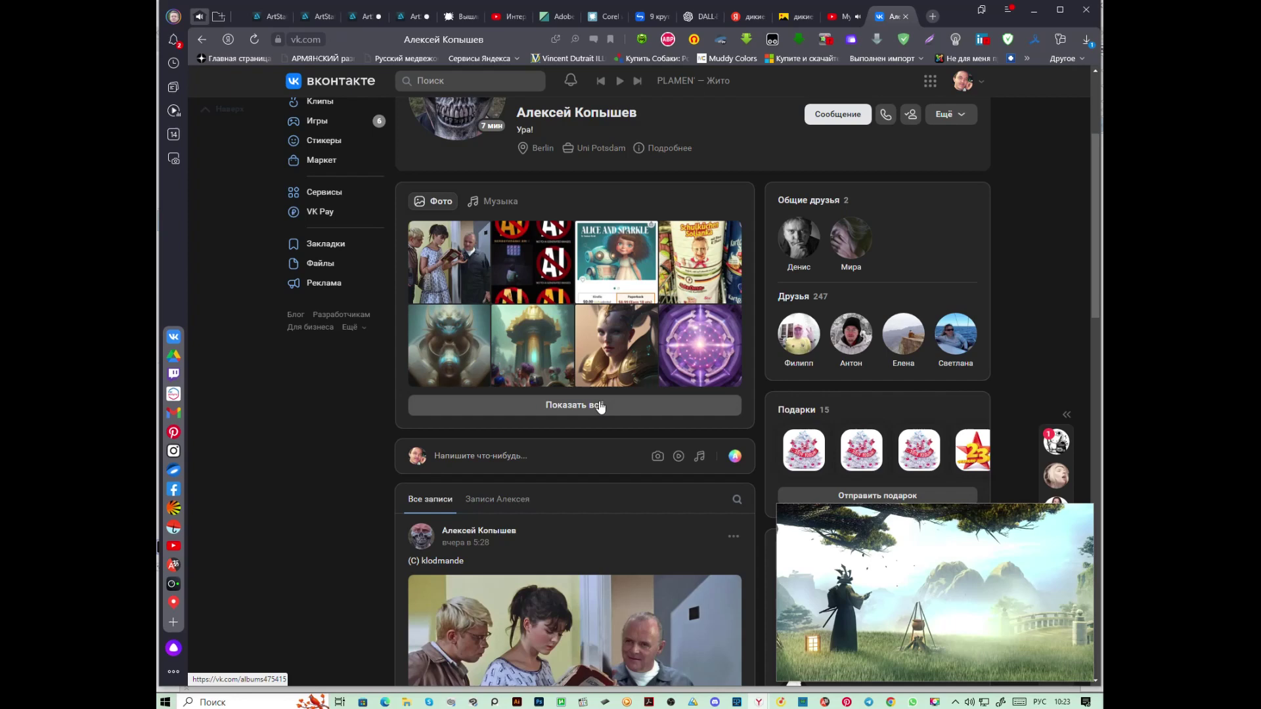
click(601, 404)
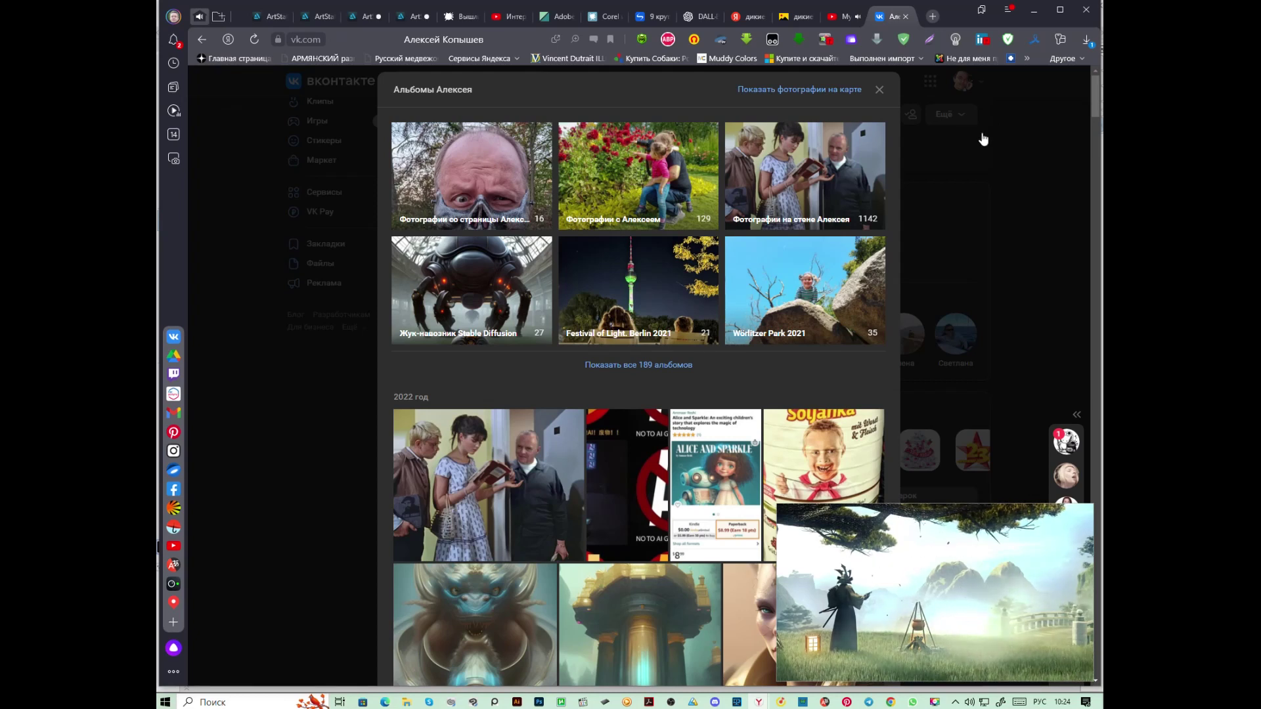
scroll(979, 140, down, 5)
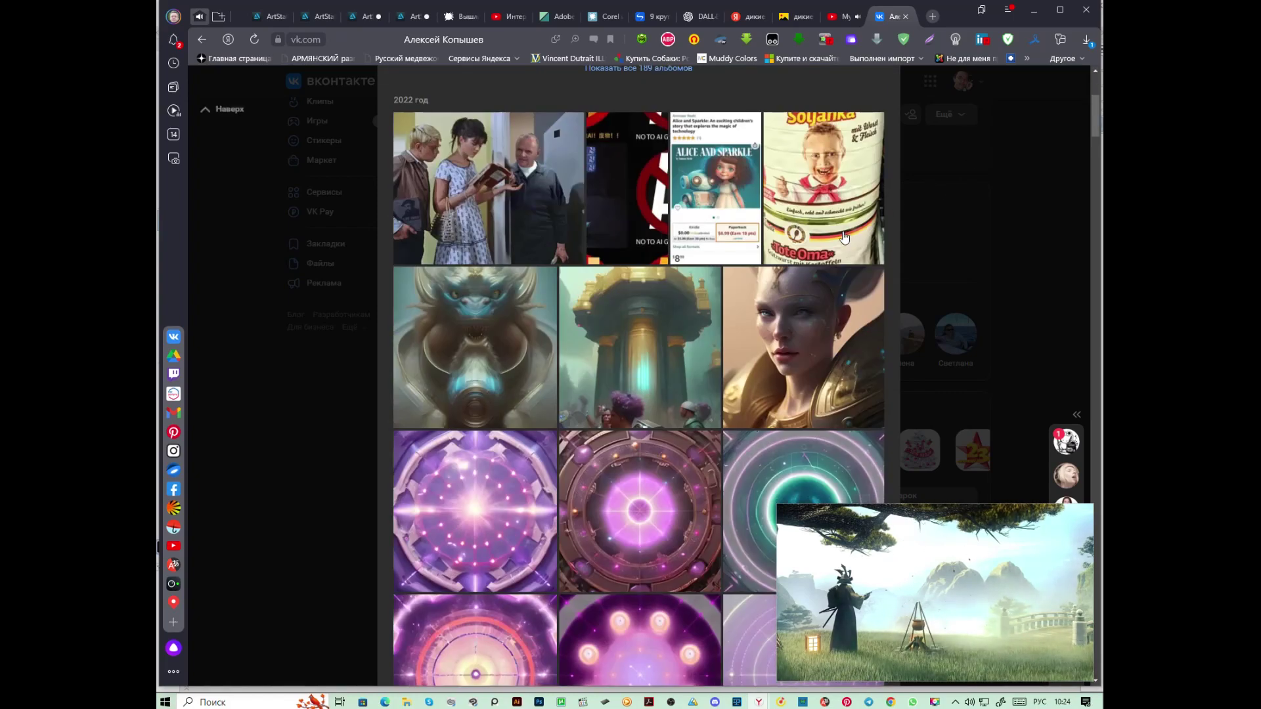
scroll(706, 244, down, 8)
scroll(695, 247, down, 10)
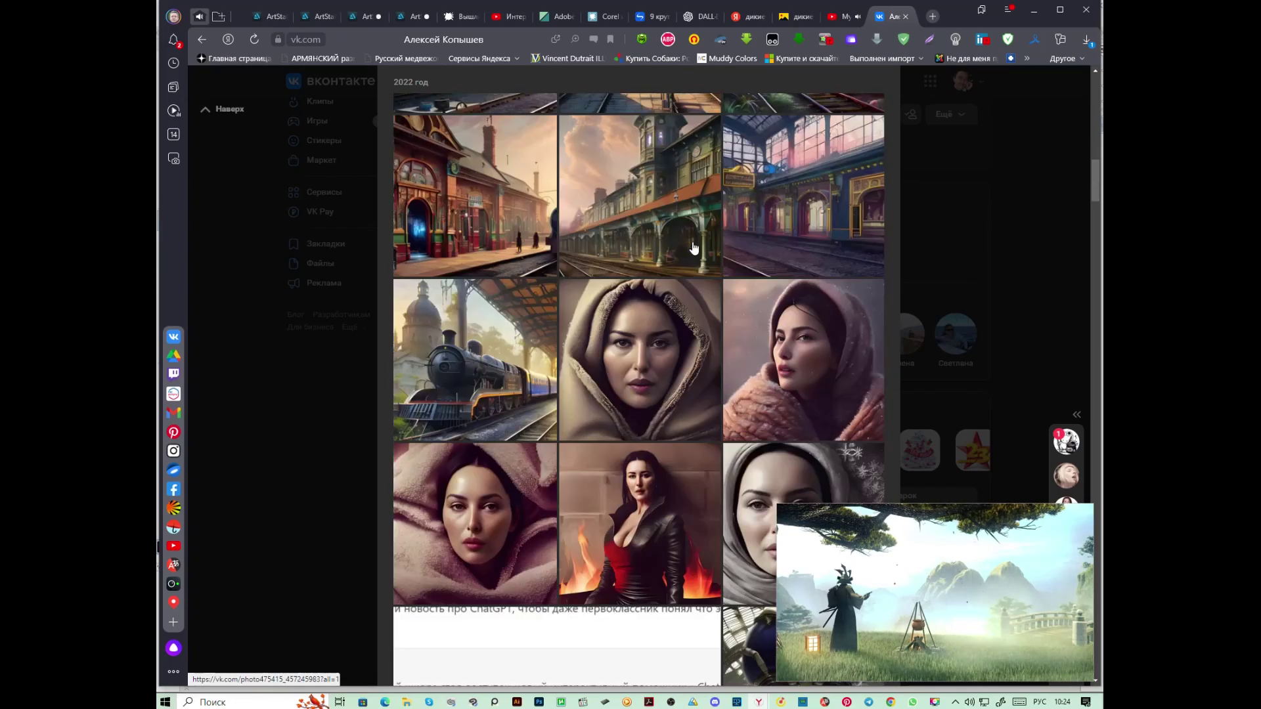
scroll(694, 248, down, 10)
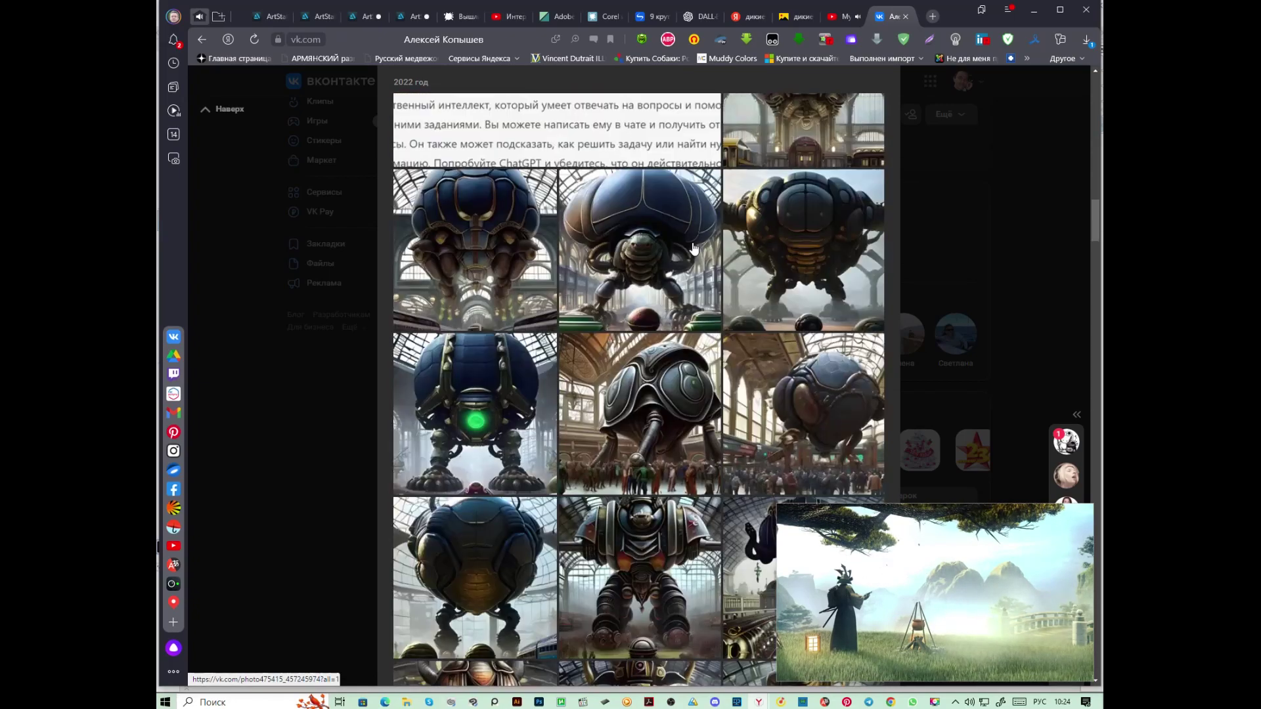
Return to the newest 2022 photos in the collection and open the image of the golden temple tower
scroll(693, 248, down, 4)
scroll(694, 248, up, 10)
scroll(694, 249, up, 6)
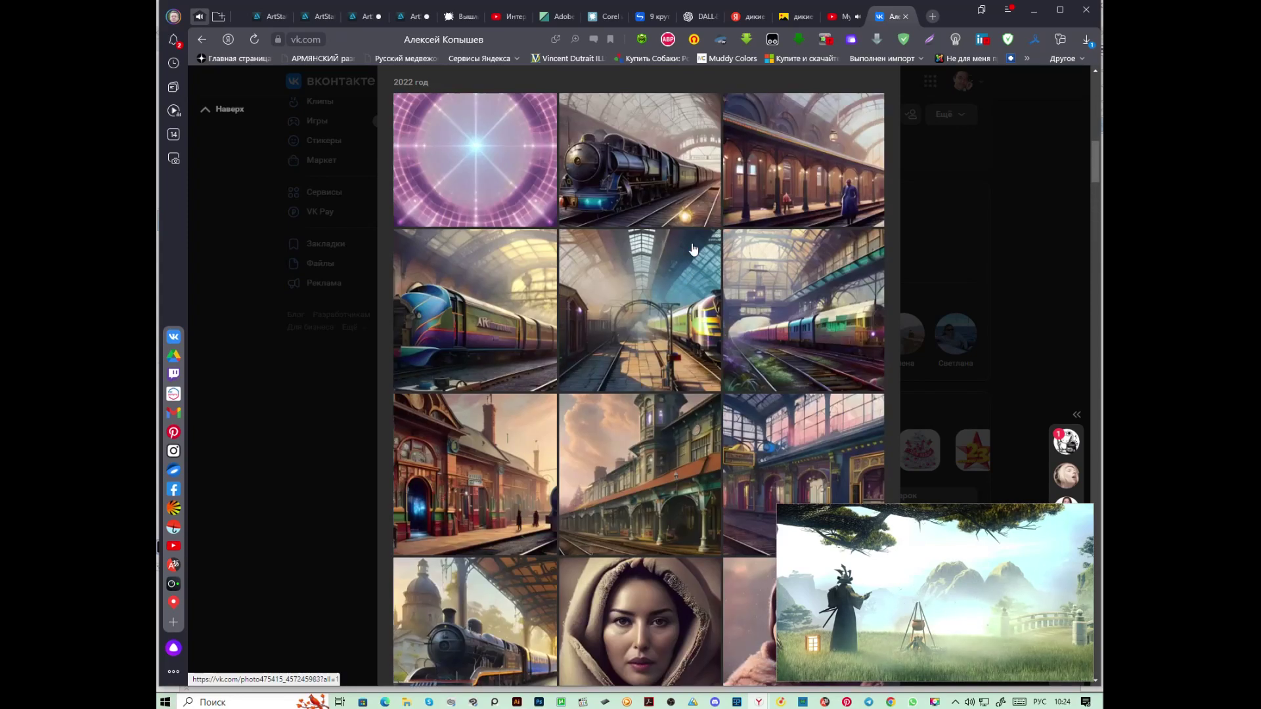
scroll(693, 248, up, 9)
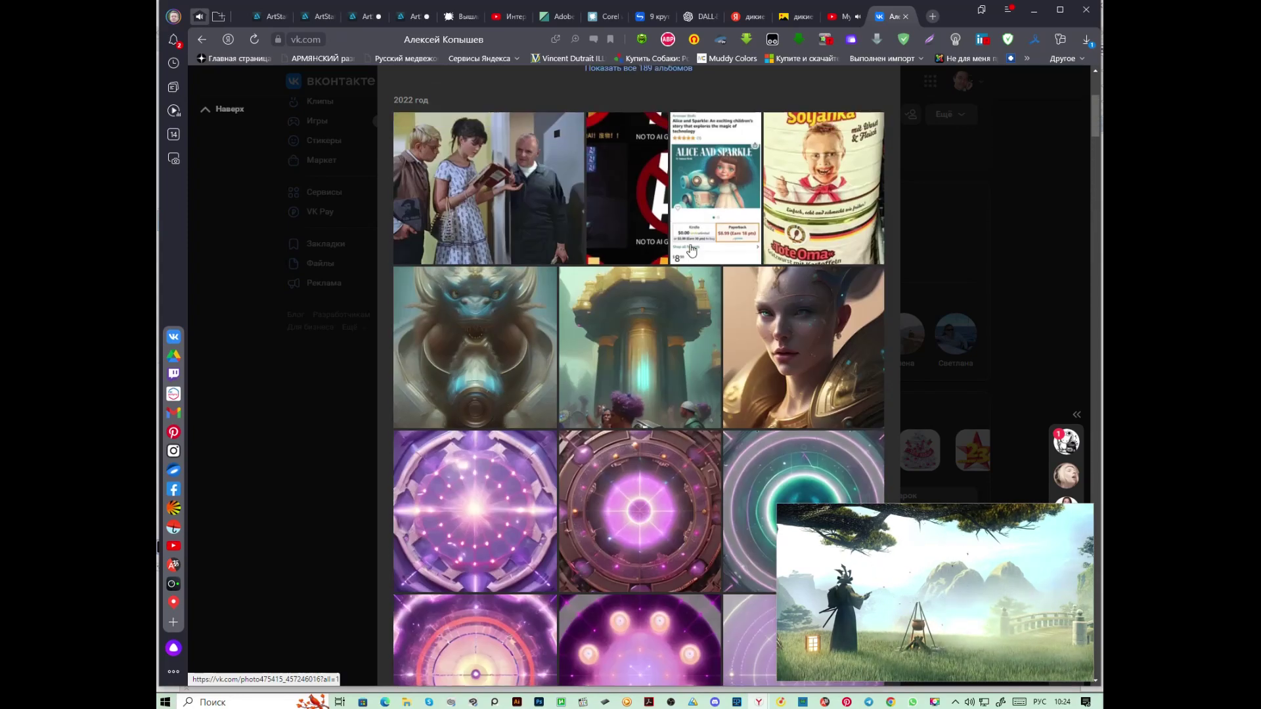
click(665, 307)
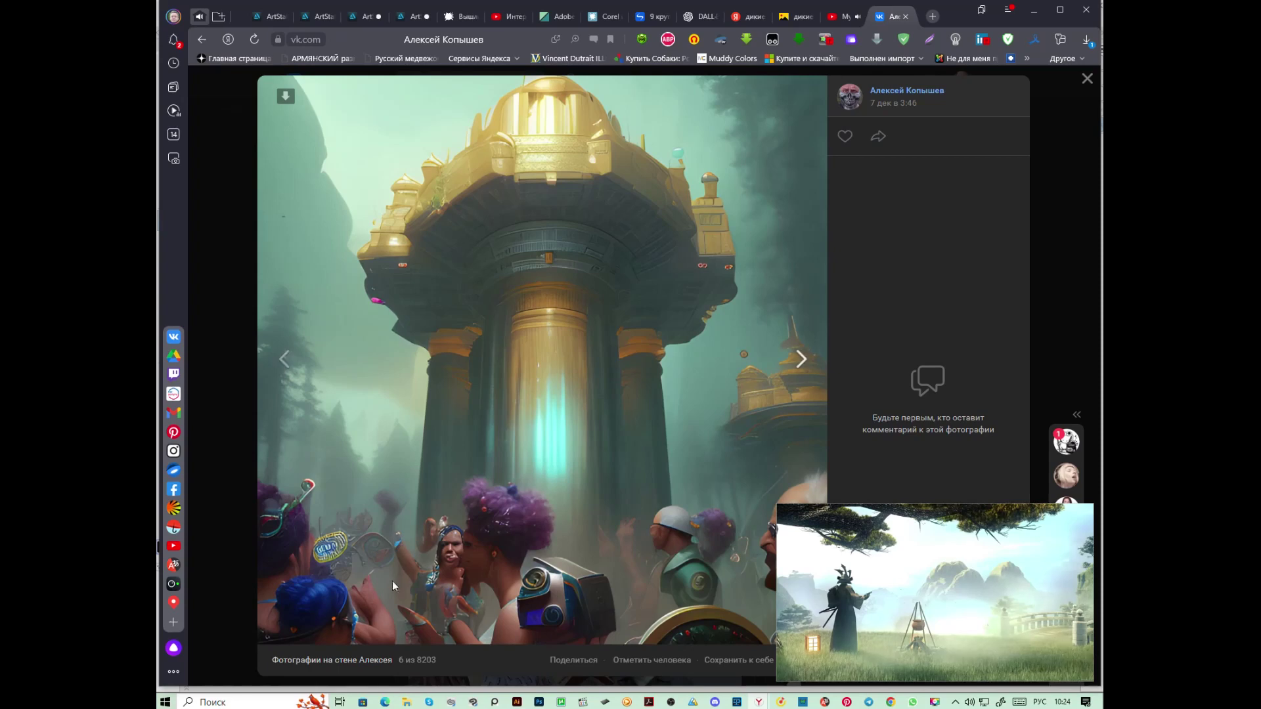
Page through the following AI images as far as the steam locomotive and move the floating video clear of the photo viewer
click(800, 360)
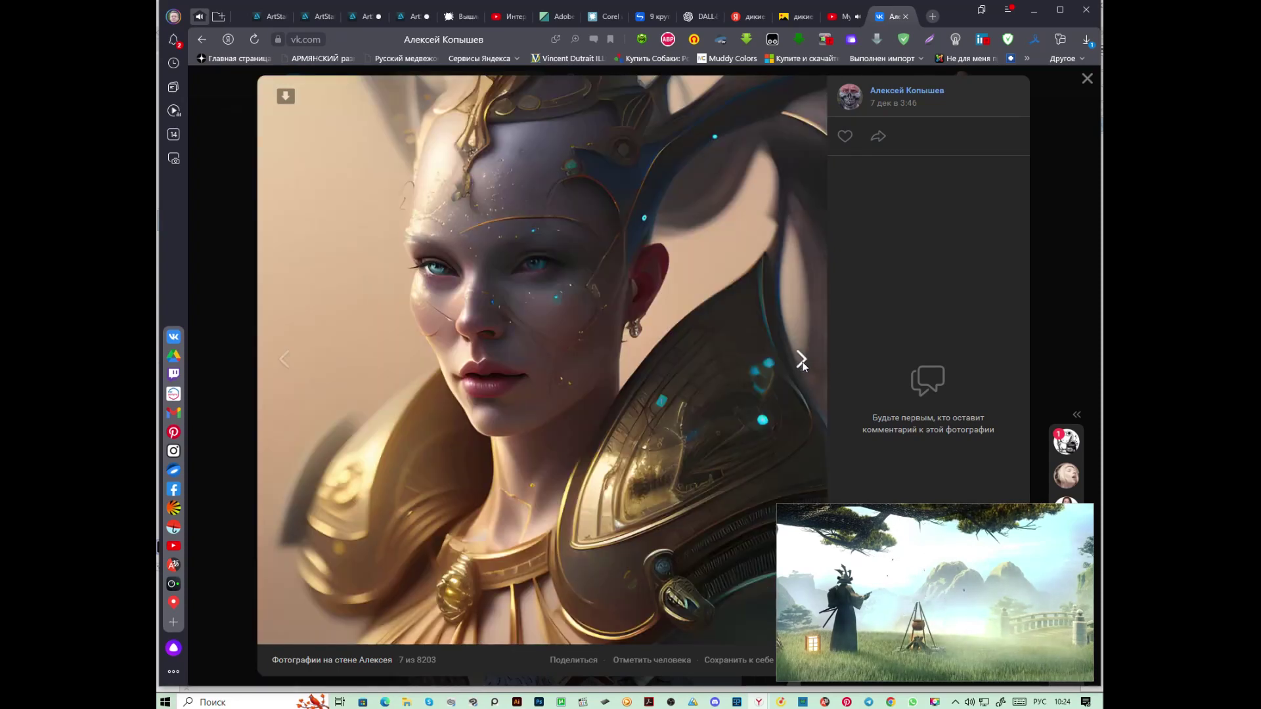
click(801, 360)
click(802, 360)
click(802, 360)
click(802, 360)
click(802, 359)
click(801, 360)
click(801, 360)
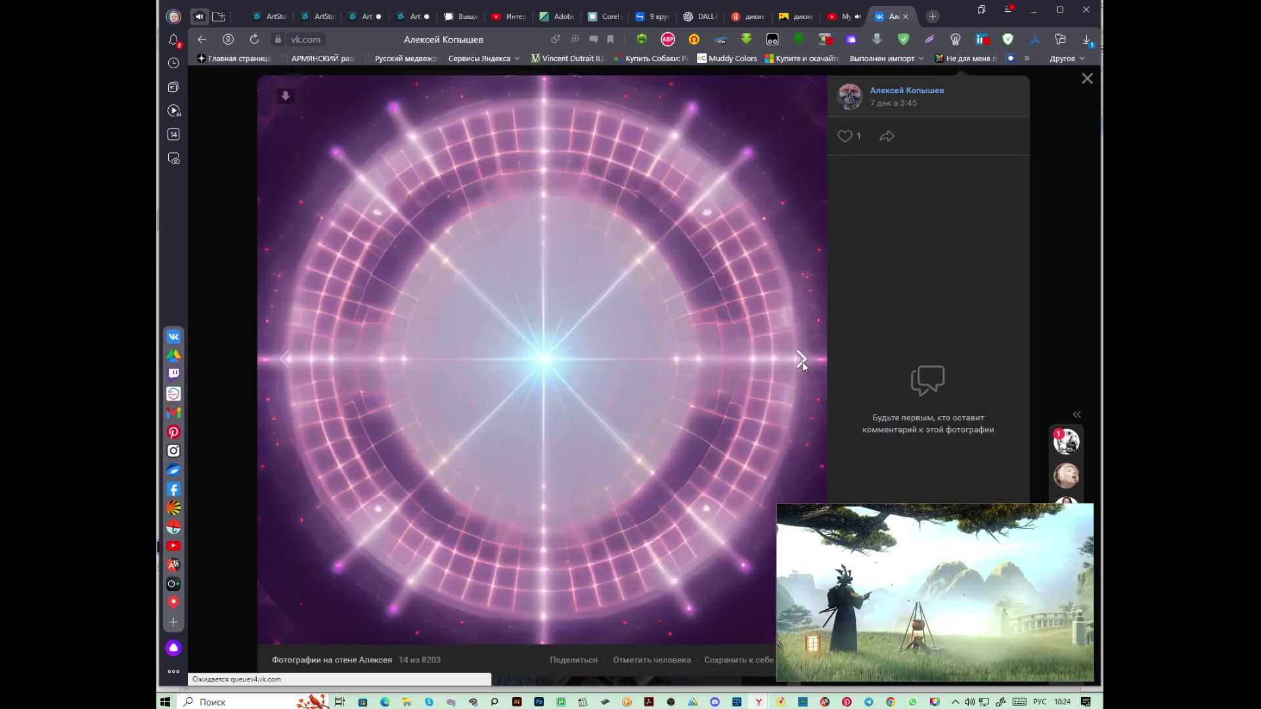
click(802, 360)
drag(794, 519, 905, 532)
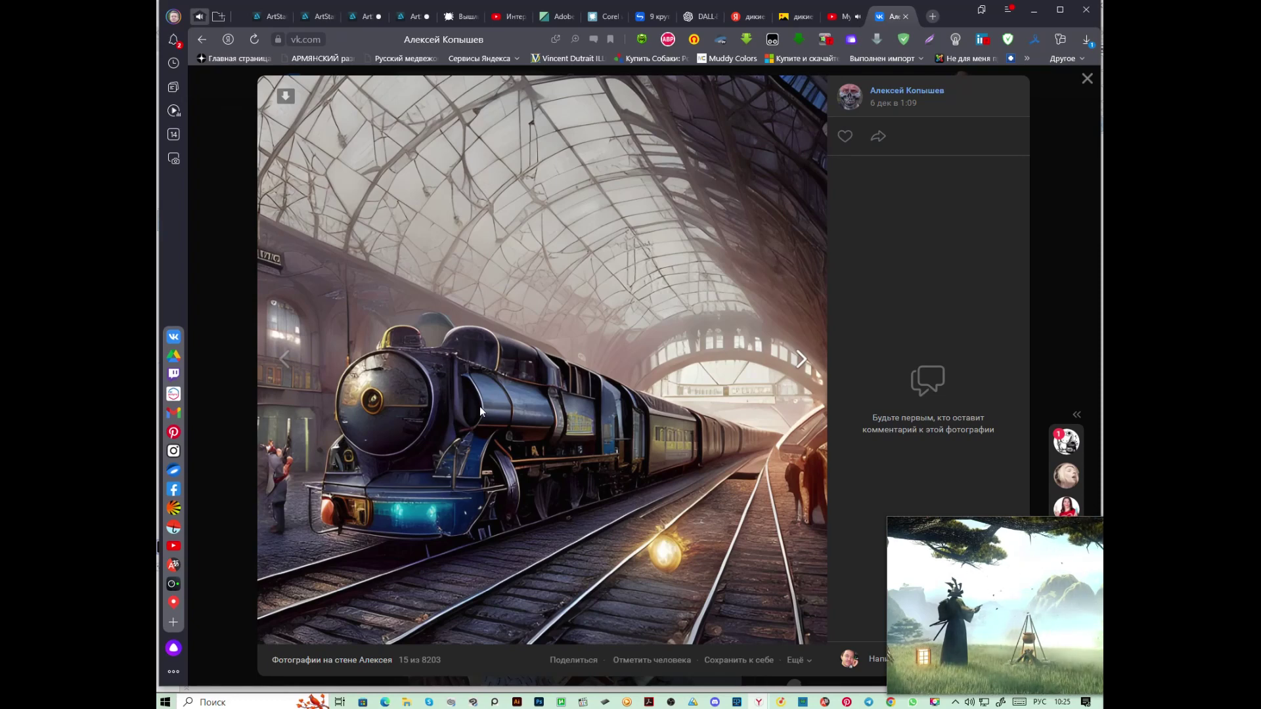
Switch back to Clip Studio Paint and ink the scalloped far wing edge behind the upper goose's near wing, adding short feather strokes
key(alt+Tab)
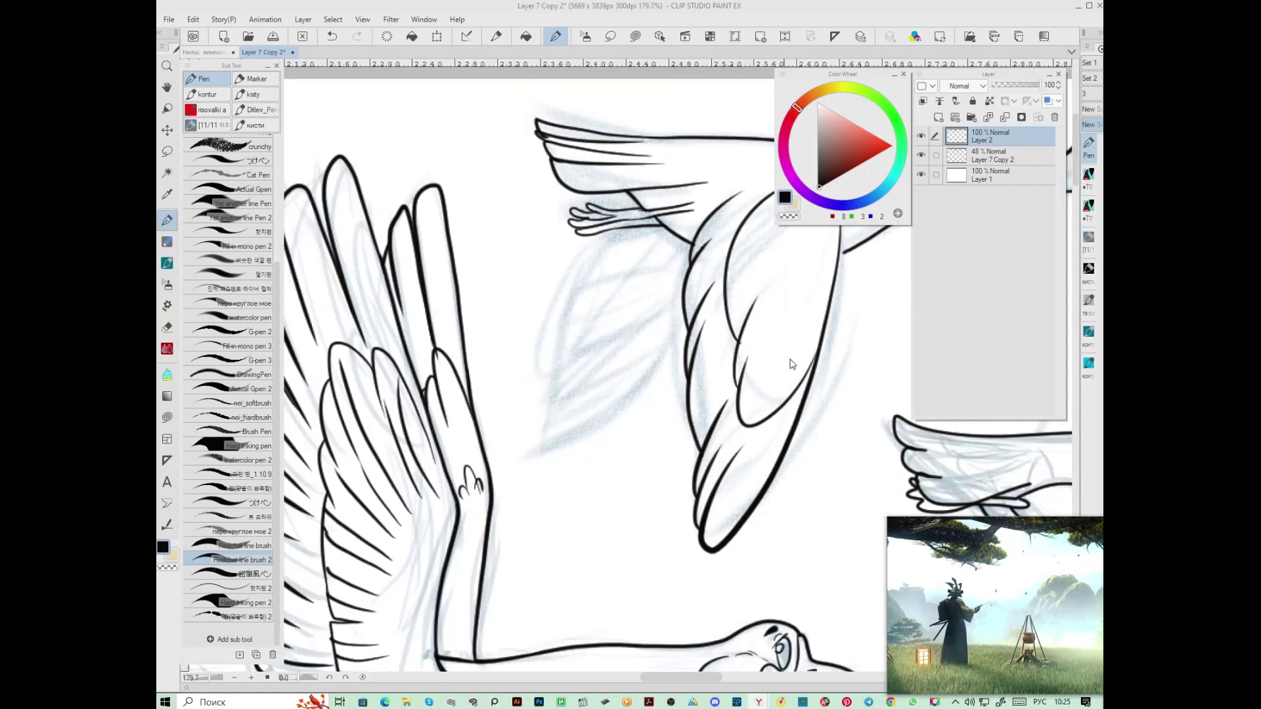
scroll(684, 385, up, 3)
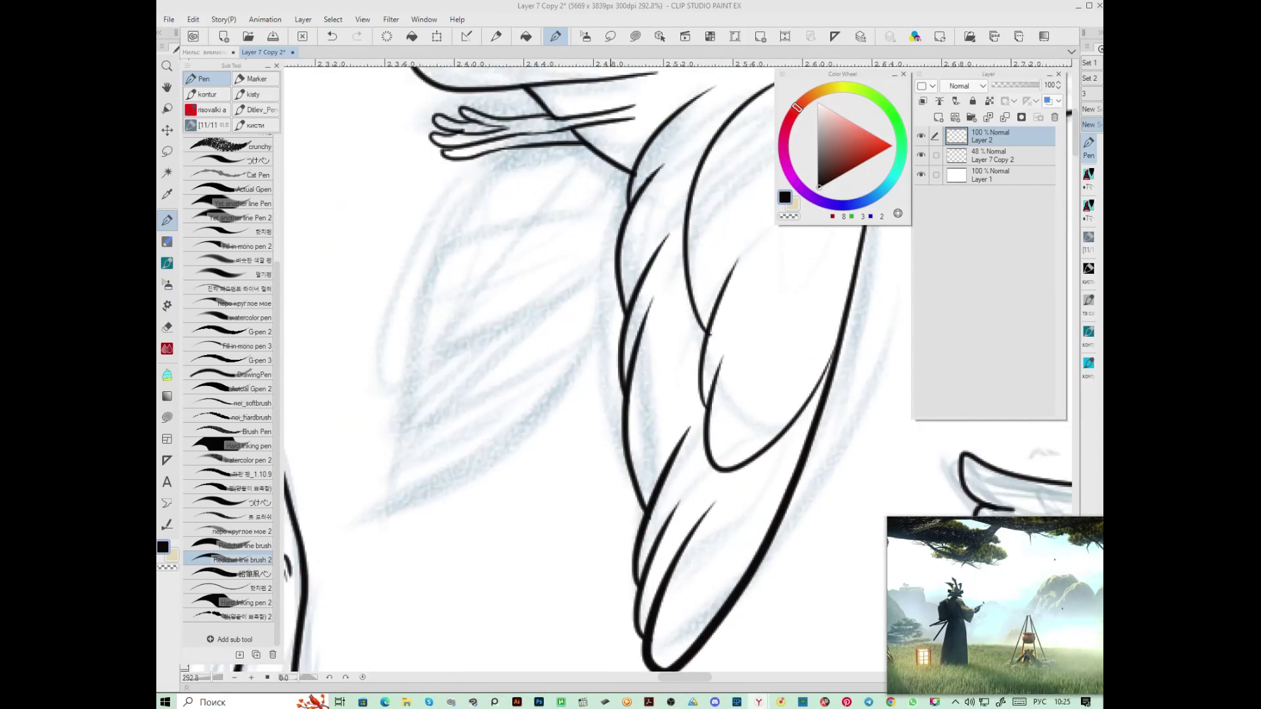
mouse_move(609, 168)
mouse_down()
mouse_move(586, 296)
mouse_move(606, 512)
mouse_move(589, 619)
mouse_move(593, 652)
mouse_move(631, 640)
mouse_up()
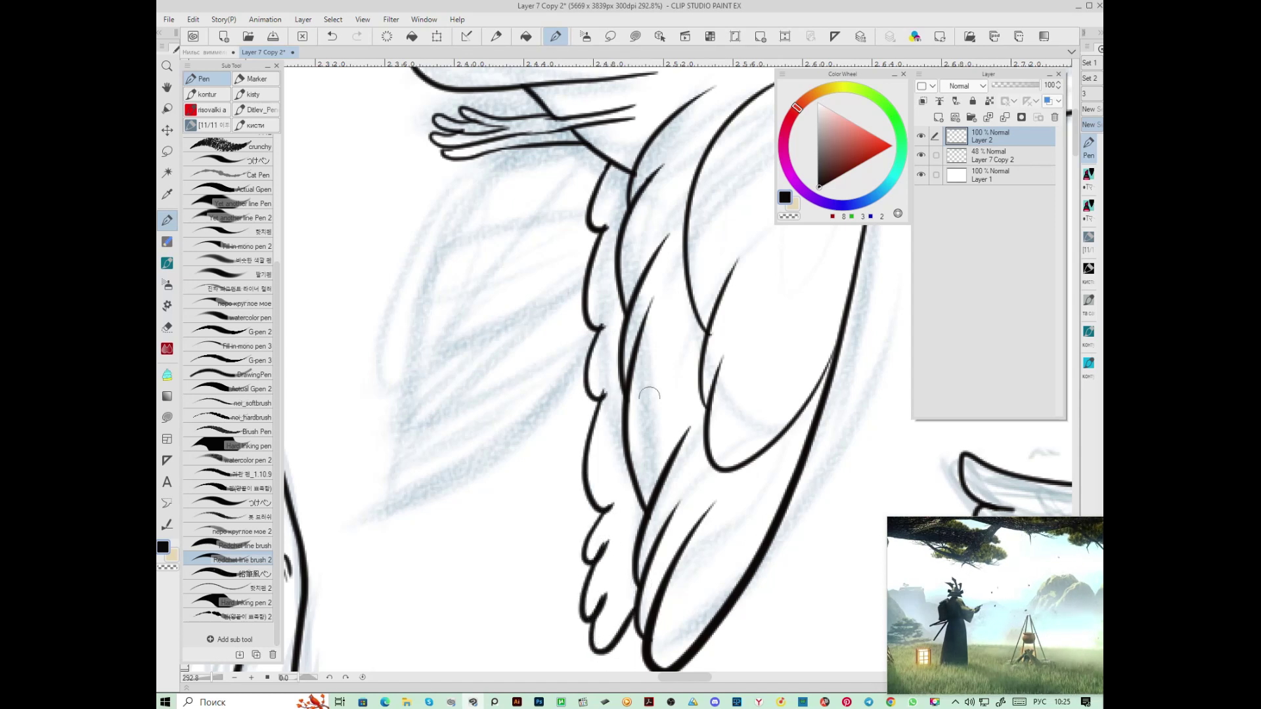
drag(677, 338, 628, 478)
drag(662, 434, 631, 490)
Ink small feather ticks where the upper goose's wing meets the body and touch up the lines near its leg
scroll(654, 432, up, 5)
drag(613, 288, 598, 307)
mouse_move(709, 322)
mouse_down()
mouse_move(710, 357)
mouse_move(730, 324)
mouse_up()
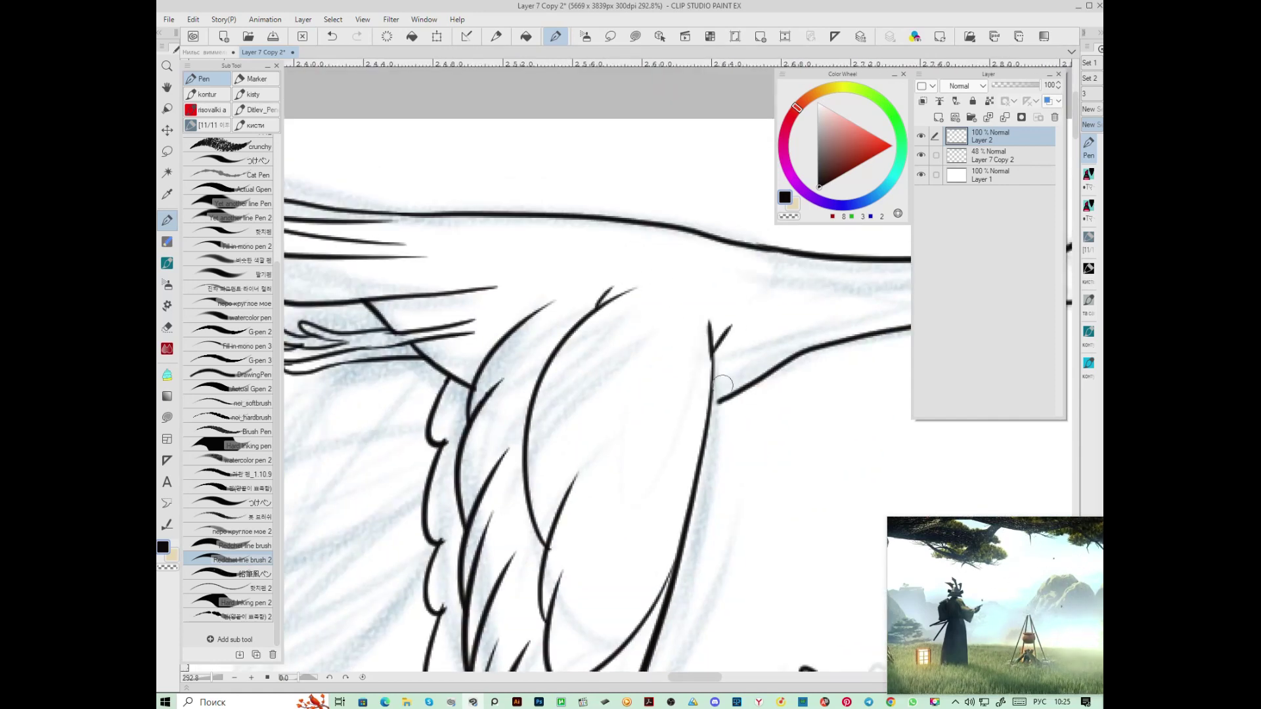
scroll(726, 378, down, 4)
mouse_move(570, 361)
mouse_down()
mouse_move(602, 328)
mouse_move(615, 352)
mouse_move(586, 356)
mouse_up()
scroll(601, 328, up, 2)
key(ctrl+z)
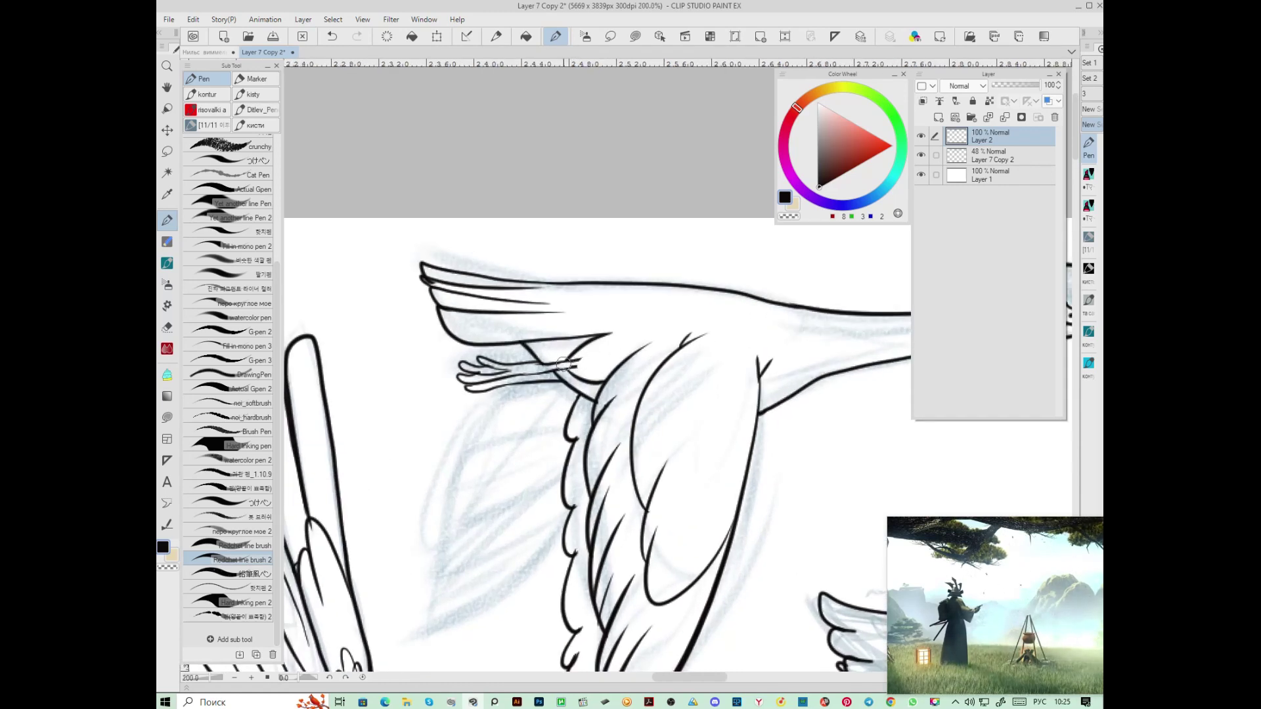
scroll(765, 332, down, 3)
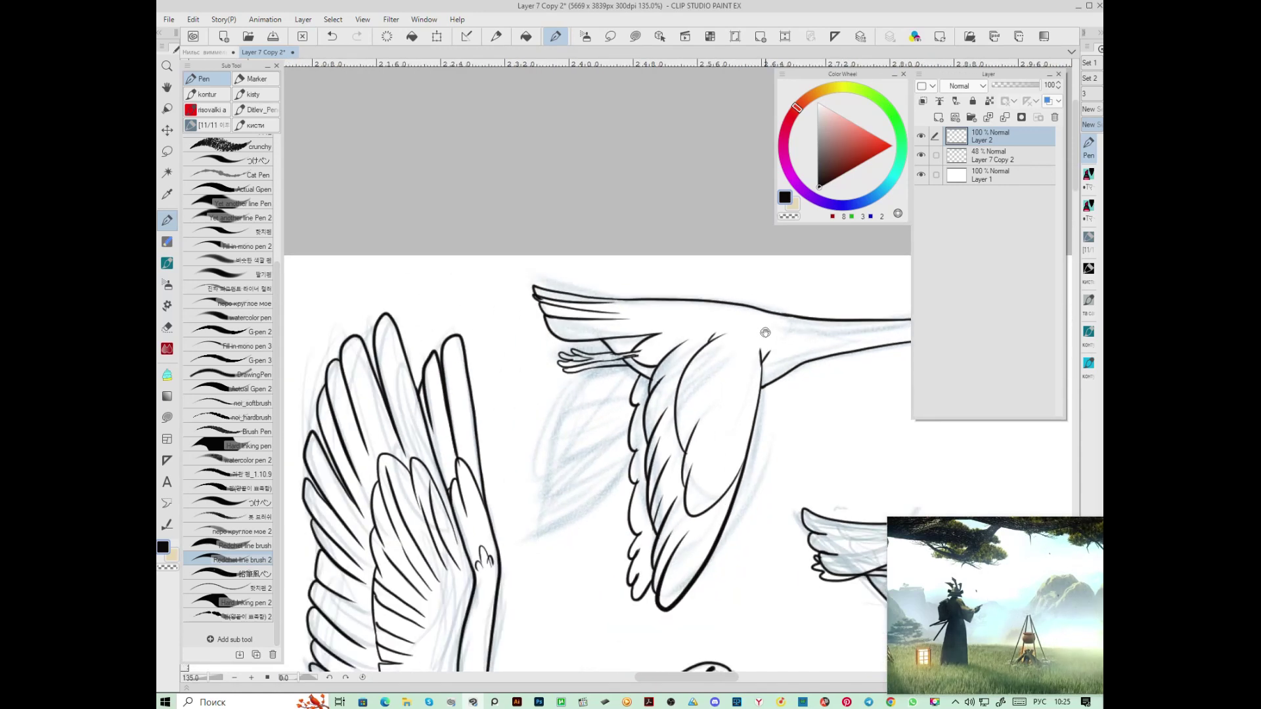
Ink the upper goose's eye, brow and nostril, and add short feather marks on its cheek
drag(793, 416, 629, 455)
scroll(599, 481, up, 1)
scroll(813, 351, up, 3)
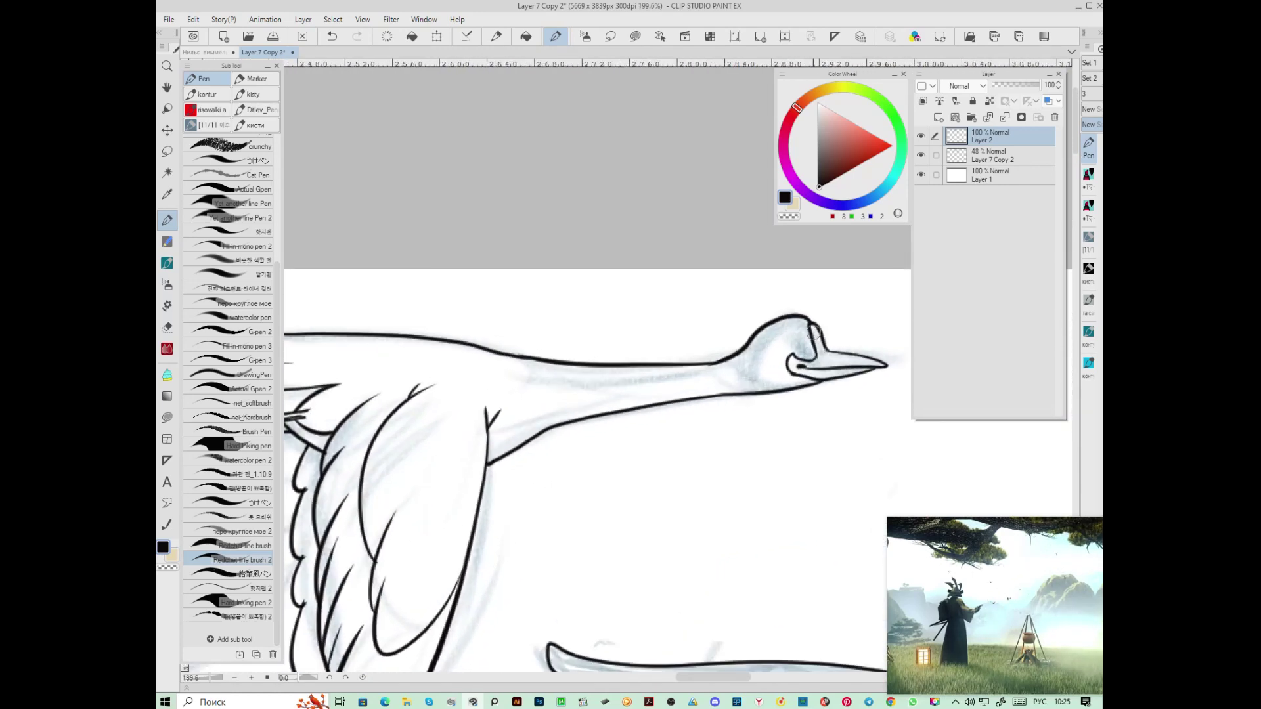
mouse_move(793, 335)
mouse_down()
mouse_move(798, 354)
mouse_move(803, 335)
mouse_move(782, 327)
mouse_move(838, 357)
mouse_up()
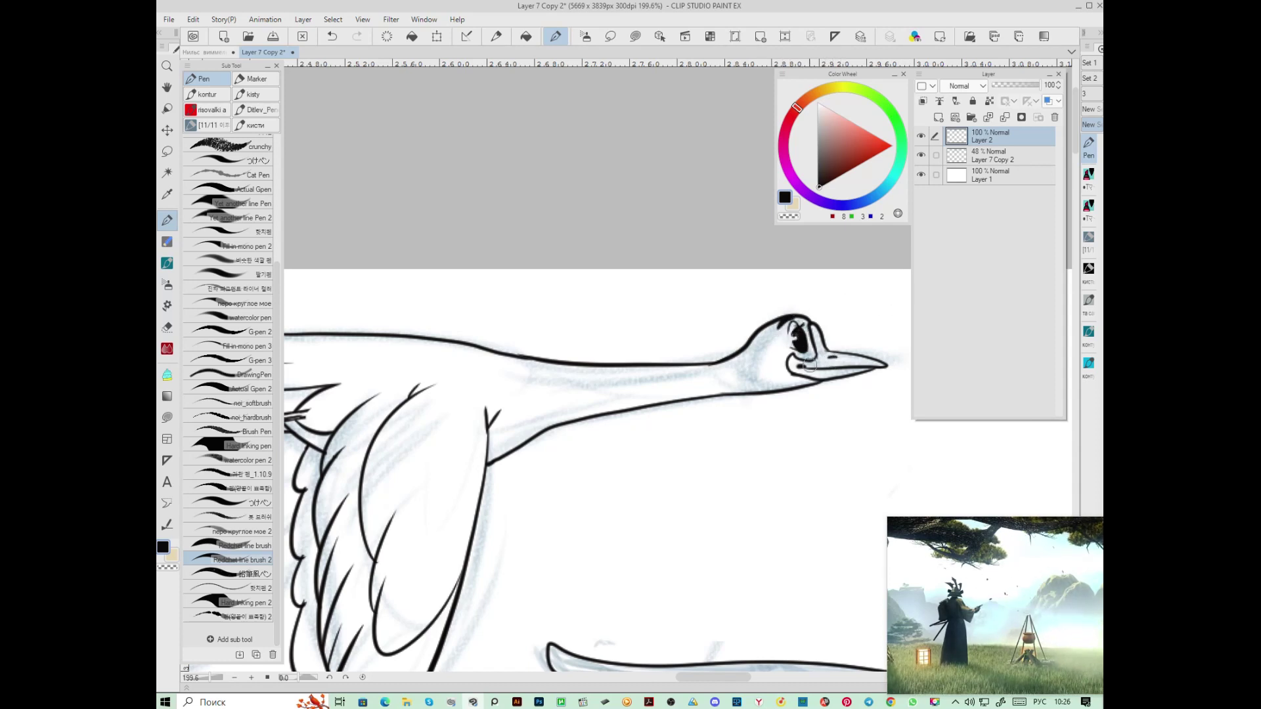
drag(737, 379, 749, 385)
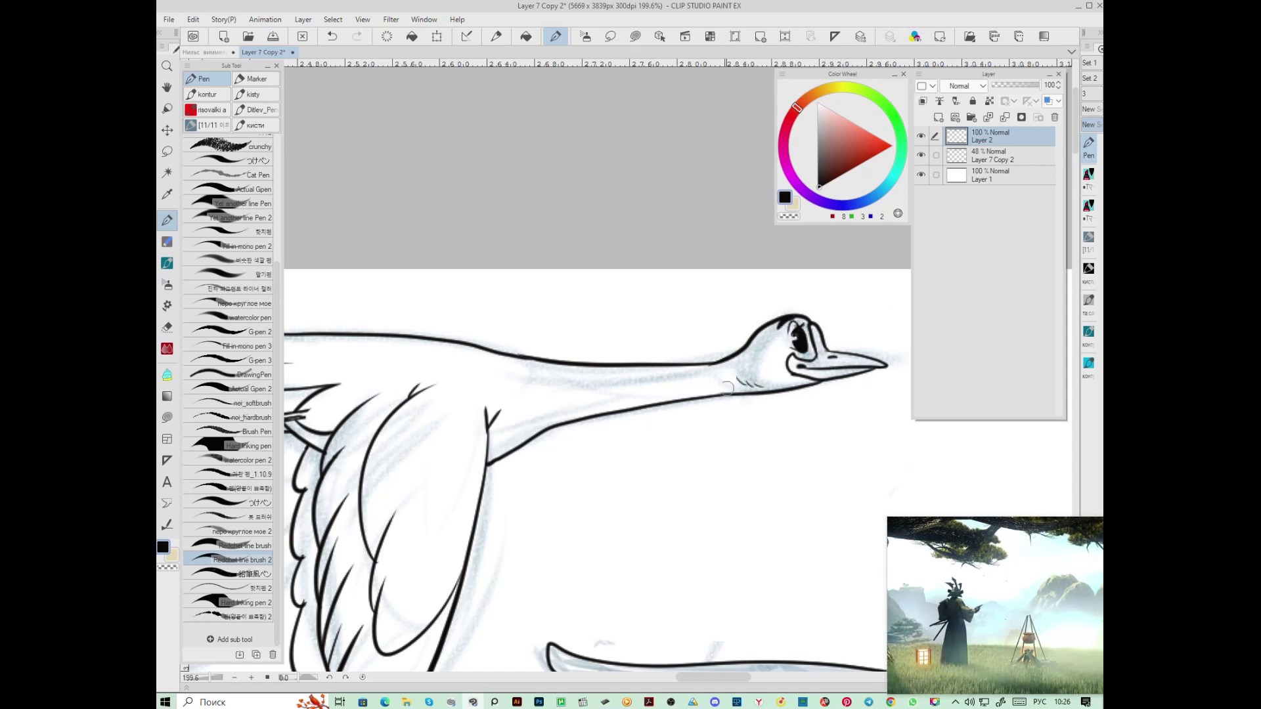
Ink the face of the next, still uninked goose: eye, brow, beak and the top of the head
drag(667, 391, 628, 72)
drag(634, 475, 433, 497)
drag(779, 491, 539, 460)
mouse_move(791, 440)
mouse_down()
mouse_move(646, 436)
mouse_move(515, 515)
mouse_up()
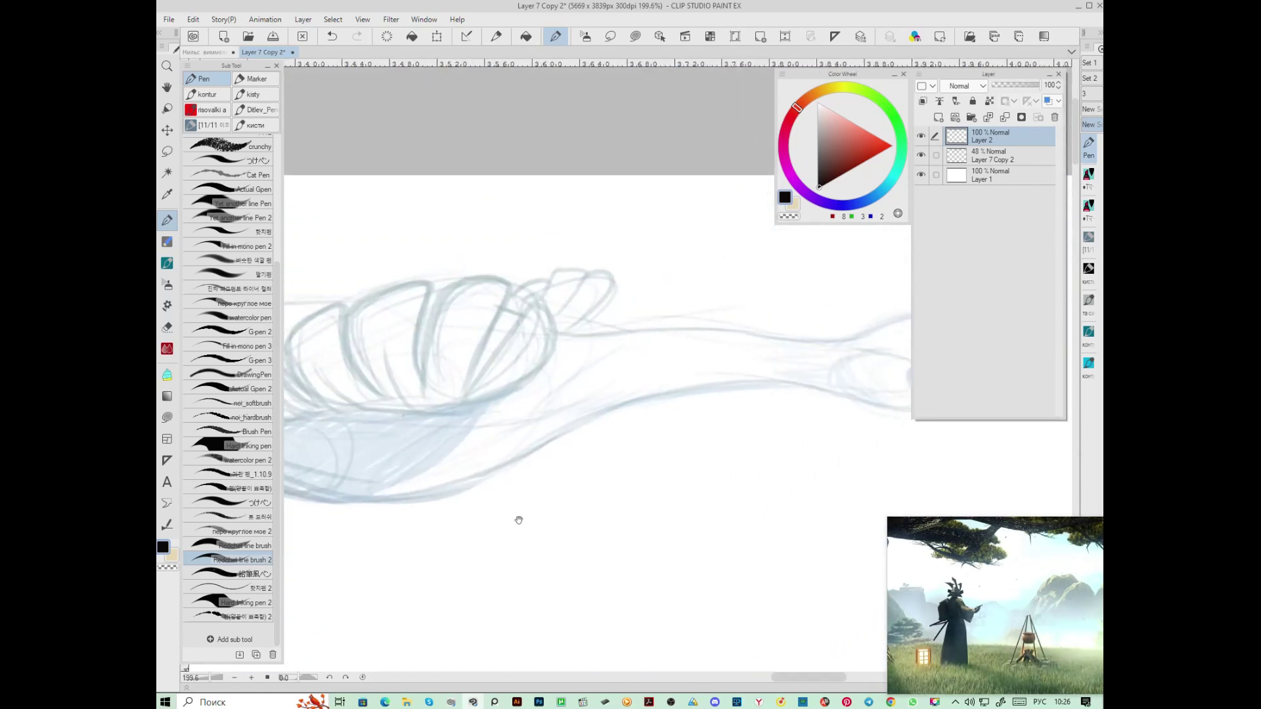
drag(802, 425, 569, 459)
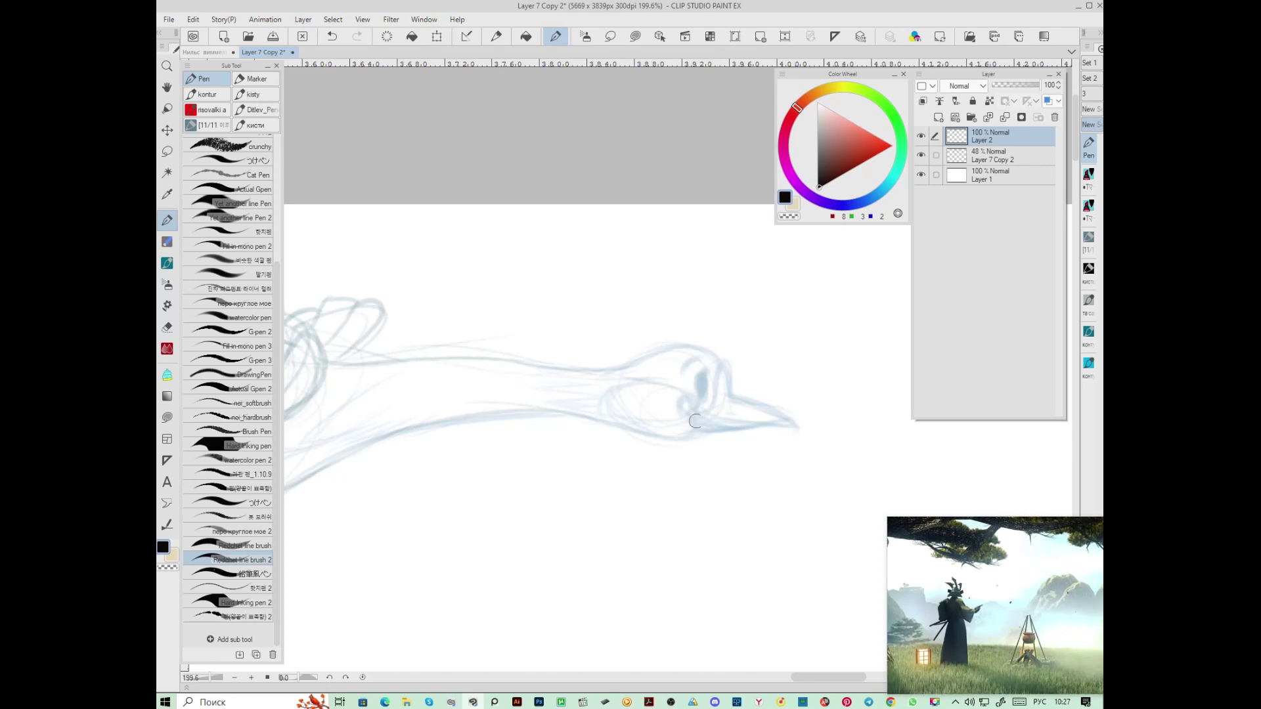
mouse_move(730, 397)
mouse_down()
mouse_move(708, 409)
mouse_move(694, 402)
mouse_move(681, 426)
mouse_move(791, 419)
mouse_move(733, 409)
mouse_up()
mouse_move(787, 422)
mouse_down()
mouse_move(686, 436)
mouse_move(696, 373)
mouse_move(698, 389)
mouse_move(706, 376)
mouse_move(703, 397)
mouse_move(689, 367)
mouse_move(720, 352)
mouse_move(608, 366)
mouse_up()
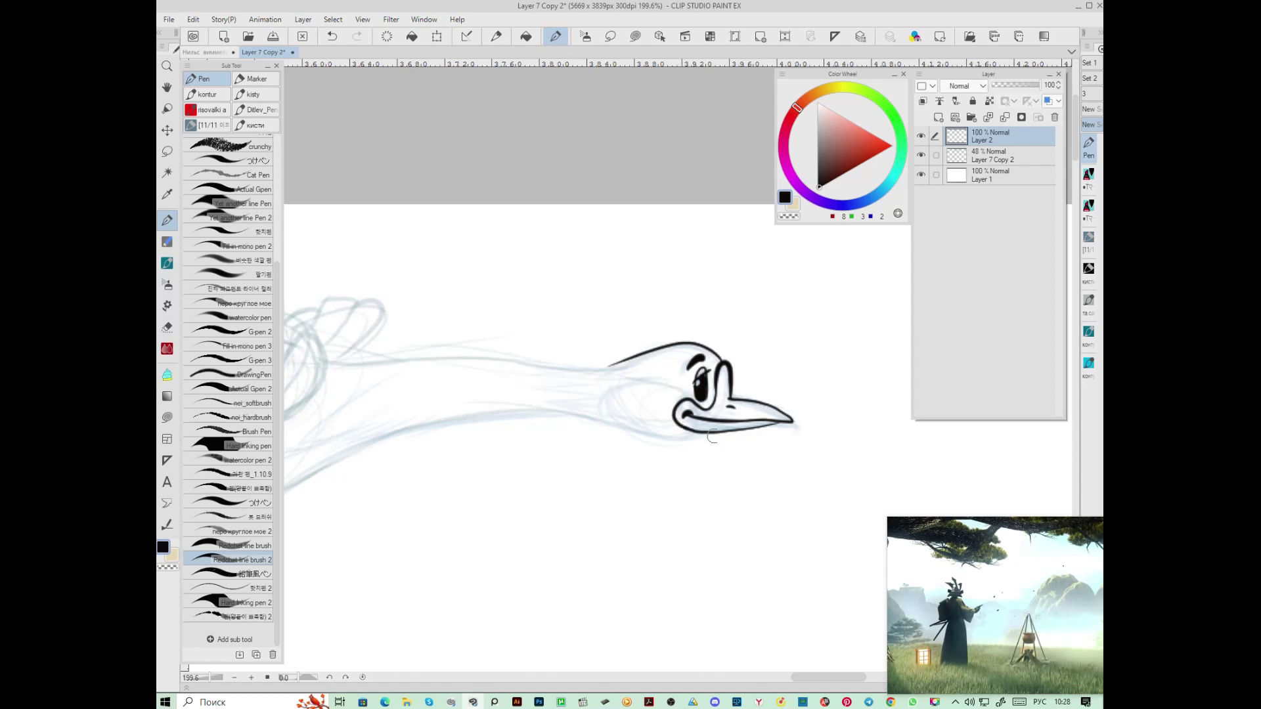
Ink the underside of this goose's head and both neck lines, extending the upper one to the wing
drag(725, 436, 507, 409)
drag(608, 368, 372, 358)
drag(554, 416, 353, 447)
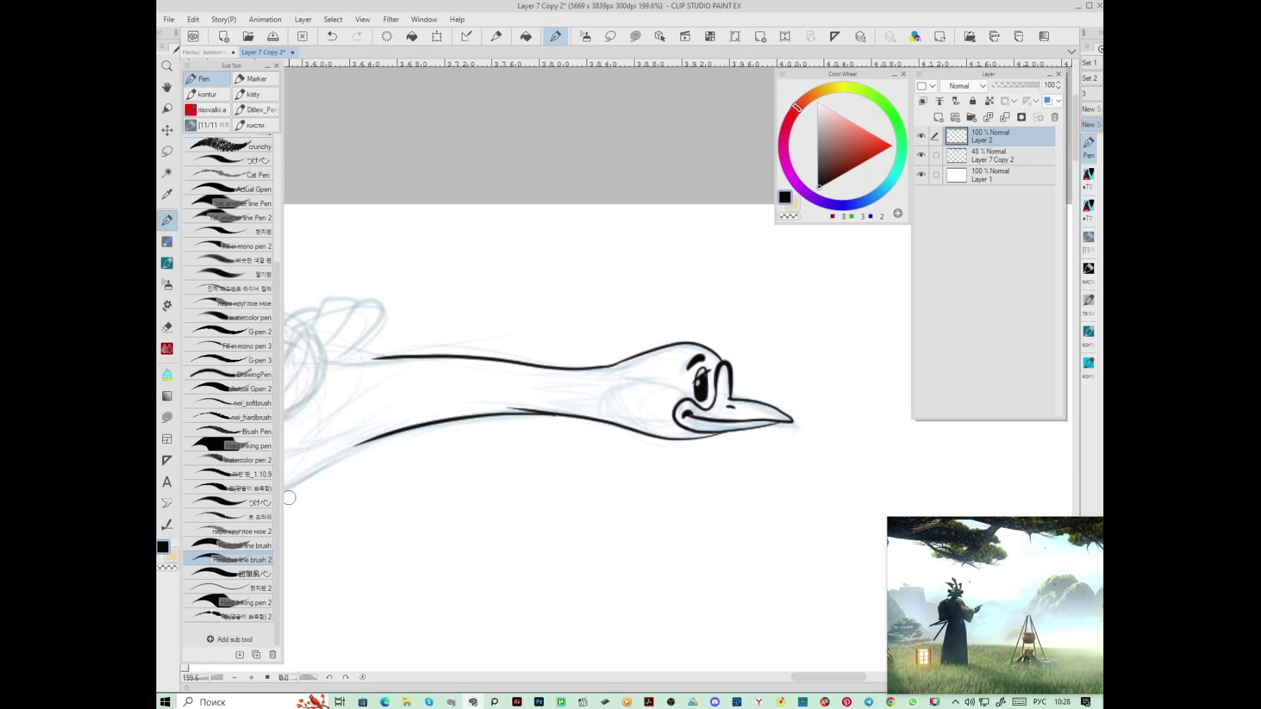
mouse_move(682, 384)
mouse_down()
mouse_move(634, 383)
mouse_move(608, 402)
mouse_up()
scroll(591, 427, left, 5)
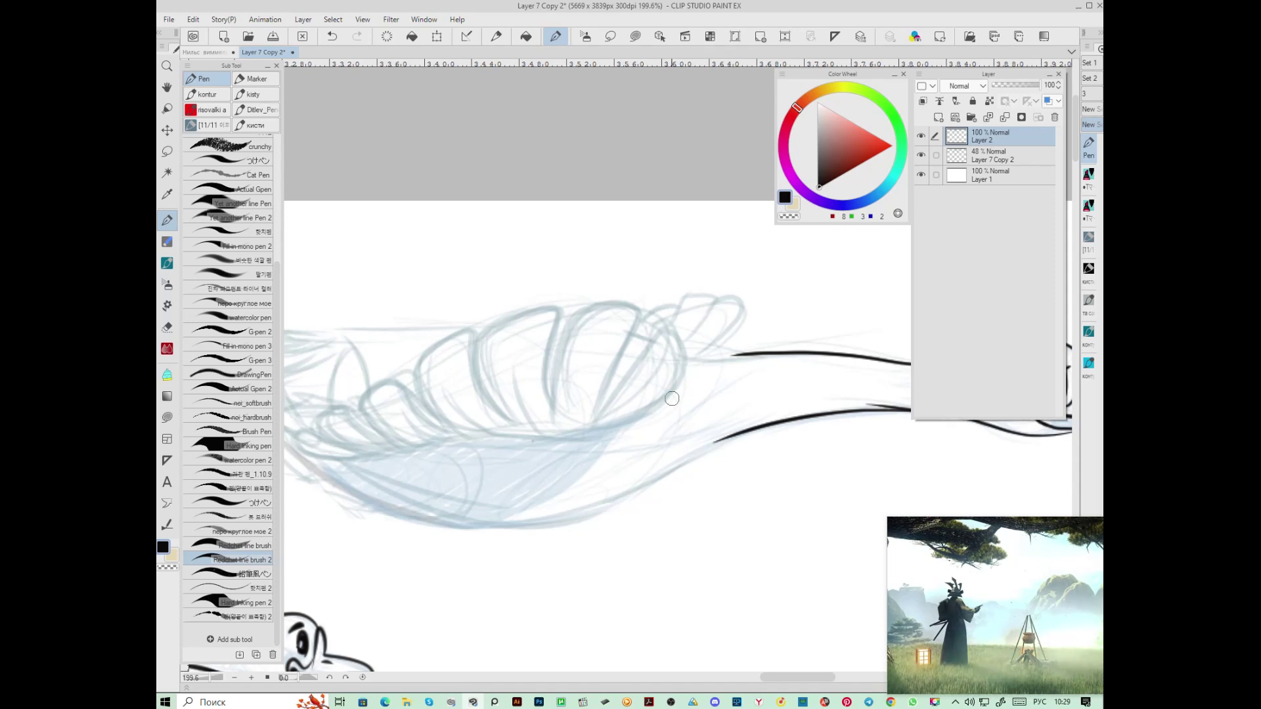
drag(754, 352, 687, 357)
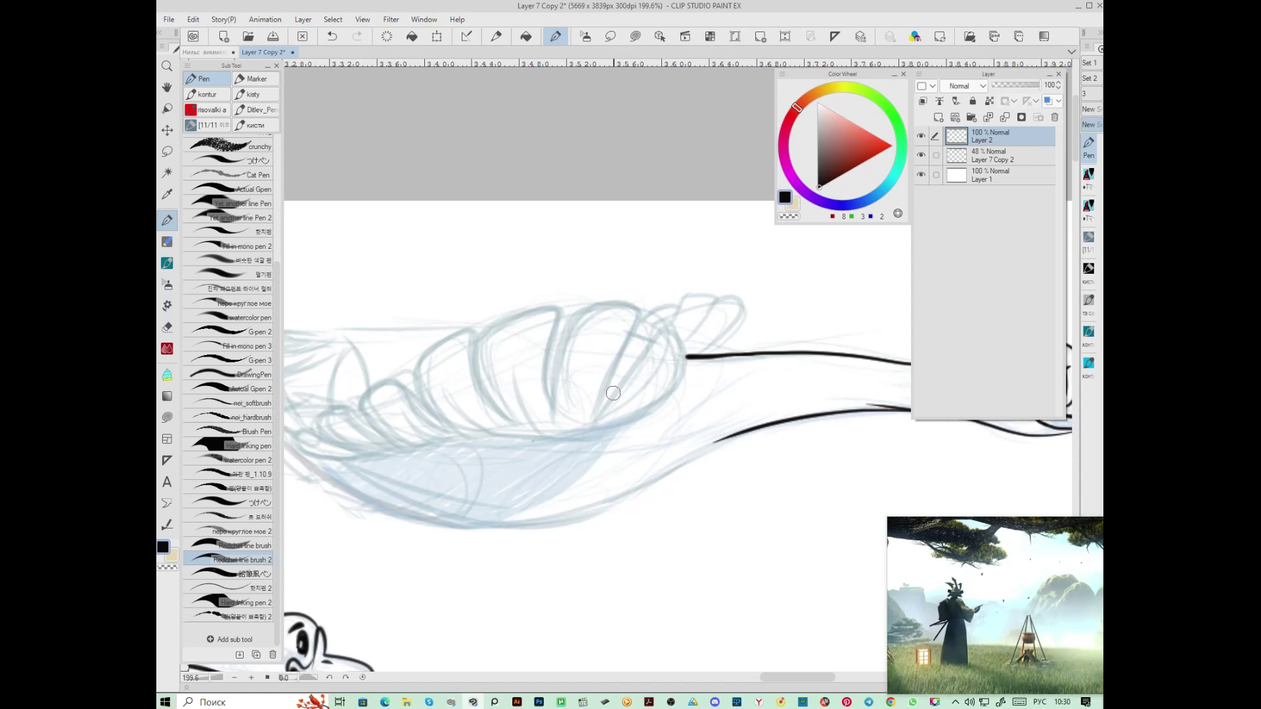
Ink the far wing's tips and the near wing's fan of rounded feathers, closed by its lower edge
mouse_move(701, 356)
mouse_down()
mouse_move(739, 314)
mouse_move(730, 293)
mouse_move(688, 343)
mouse_move(696, 293)
mouse_up()
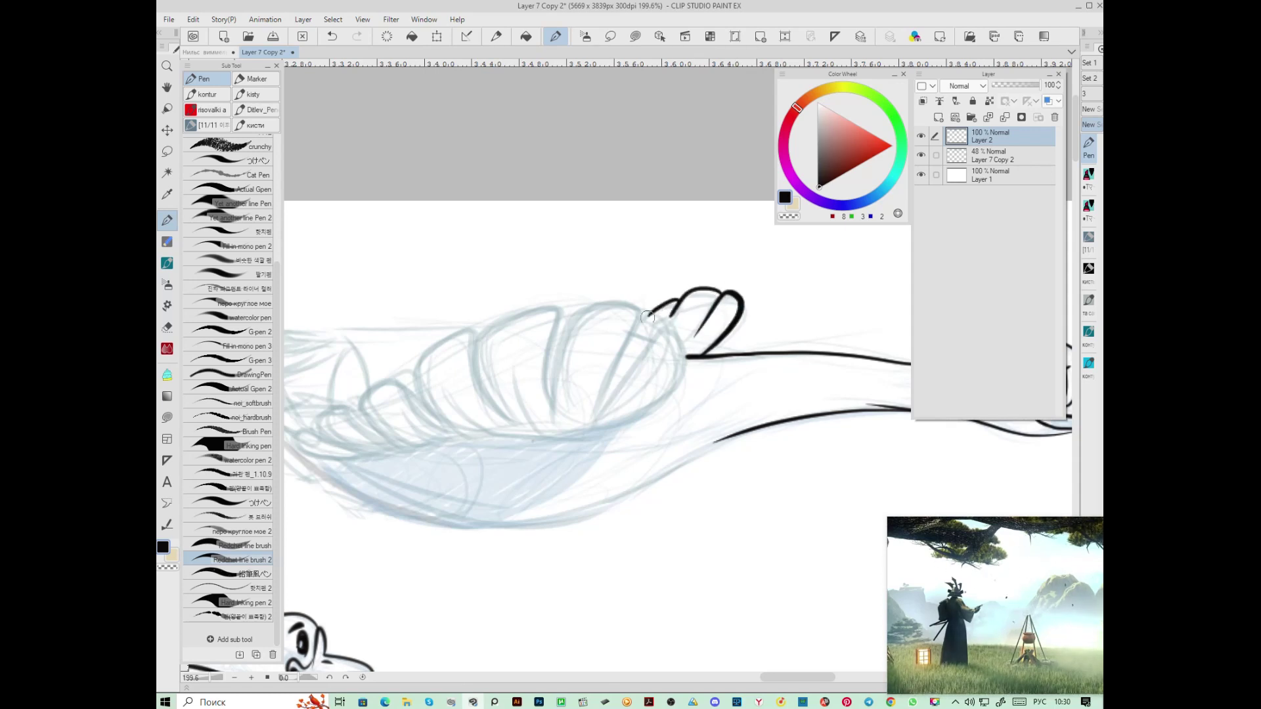
mouse_move(593, 432)
mouse_down()
mouse_move(683, 348)
mouse_move(660, 325)
mouse_move(595, 419)
mouse_move(635, 306)
mouse_move(551, 406)
mouse_up()
mouse_move(643, 339)
mouse_down()
mouse_move(627, 343)
mouse_move(642, 351)
mouse_up()
mouse_move(552, 406)
mouse_down()
mouse_move(548, 297)
mouse_move(492, 324)
mouse_move(502, 408)
mouse_up()
mouse_move(491, 321)
mouse_down()
mouse_move(481, 383)
mouse_move(421, 338)
mouse_move(431, 430)
mouse_move(593, 401)
mouse_up()
mouse_move(526, 365)
mouse_down()
mouse_move(535, 343)
mouse_move(505, 352)
mouse_move(551, 408)
mouse_move(465, 386)
mouse_move(517, 424)
mouse_move(478, 438)
mouse_up()
mouse_move(713, 409)
mouse_down()
mouse_move(486, 443)
mouse_move(523, 432)
mouse_up()
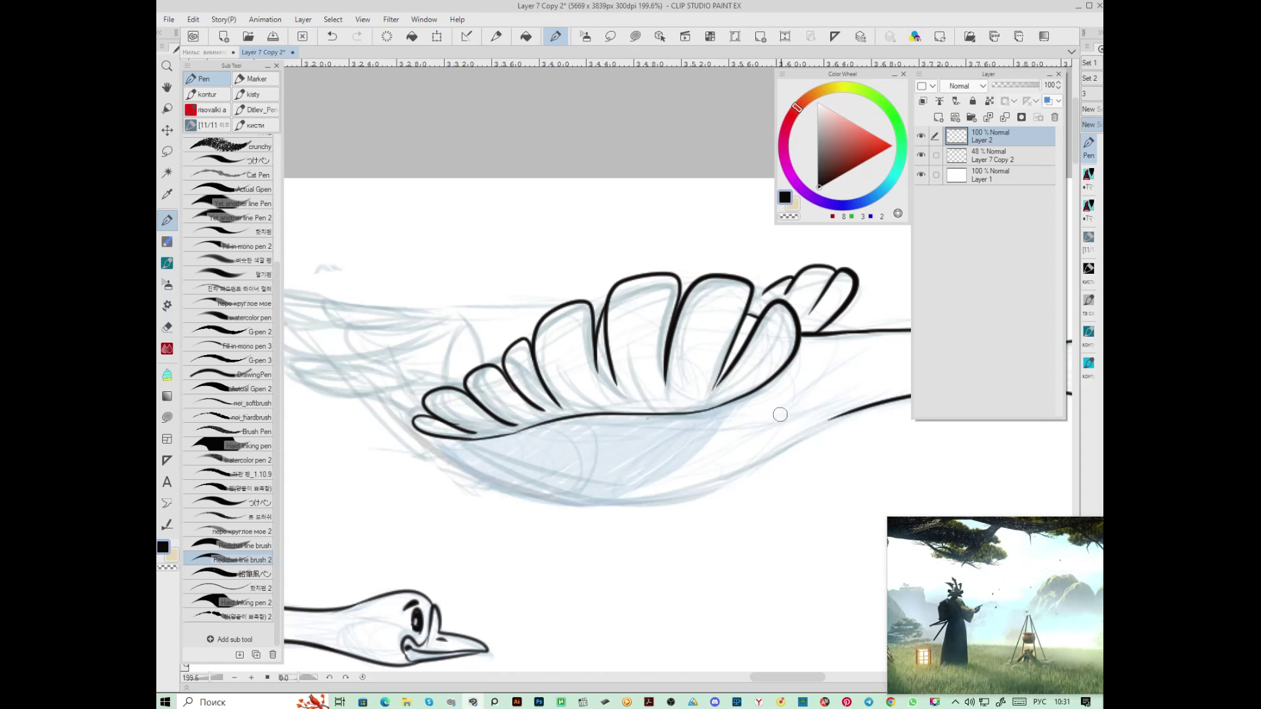
Ink short inner strokes along the near wing's base and feather tufts on the body behind the wing
mouse_move(676, 412)
mouse_down()
mouse_move(695, 378)
mouse_move(729, 371)
mouse_up()
mouse_move(636, 408)
mouse_down()
mouse_move(631, 382)
mouse_move(569, 390)
mouse_move(519, 428)
mouse_move(474, 431)
mouse_up()
drag(660, 385, 795, 379)
drag(680, 306, 578, 354)
mouse_move(642, 326)
mouse_down()
mouse_move(578, 356)
mouse_move(576, 383)
mouse_up()
Ink this goose's back line, layered tail feathers and trailing foot
mouse_move(725, 299)
mouse_down()
mouse_move(741, 291)
mouse_move(523, 297)
mouse_move(392, 271)
mouse_move(501, 308)
mouse_up()
mouse_move(408, 291)
mouse_down()
mouse_move(434, 314)
mouse_move(519, 324)
mouse_up()
drag(431, 318, 525, 329)
mouse_move(454, 358)
mouse_down()
mouse_move(499, 348)
mouse_move(450, 360)
mouse_move(559, 371)
mouse_move(447, 384)
mouse_move(410, 364)
mouse_move(452, 365)
mouse_up()
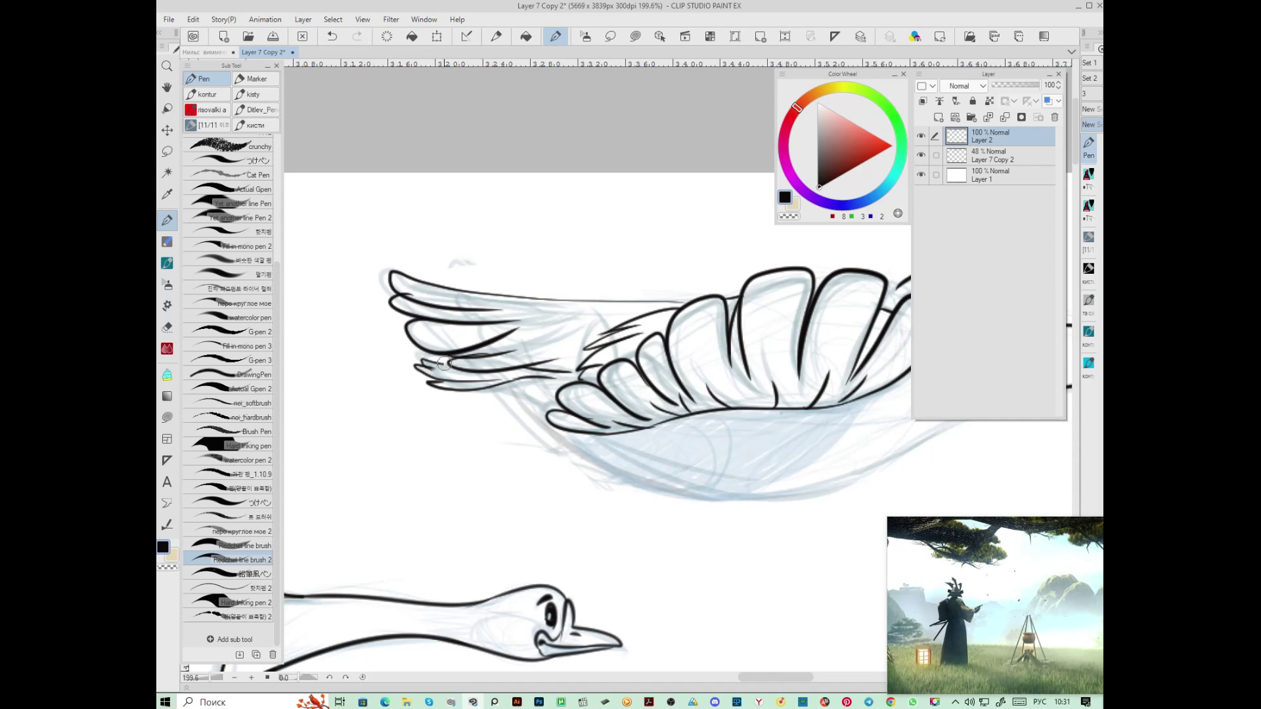
Ink the goose's belly line from neck to tail, with a small feather and a short curve in front of the wing
mouse_move(512, 392)
mouse_down()
mouse_move(576, 450)
mouse_move(851, 480)
mouse_move(632, 497)
mouse_move(683, 447)
mouse_move(769, 404)
mouse_up()
drag(700, 369, 706, 406)
mouse_move(611, 422)
mouse_down()
mouse_move(646, 393)
mouse_move(613, 427)
mouse_move(581, 416)
mouse_move(610, 359)
mouse_up()
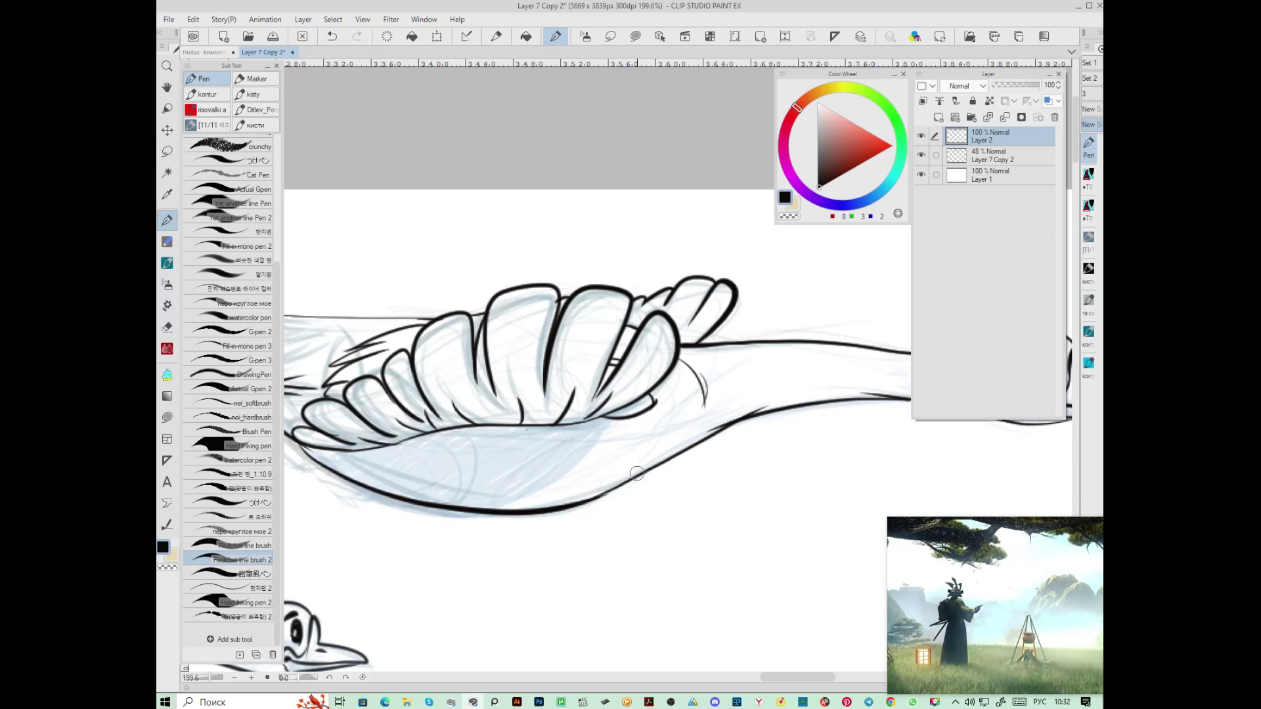
Switch to the web browser, leave the locomotive image, and read the photo post about the book Alice and Sparkle
mouse_move(760, 701)
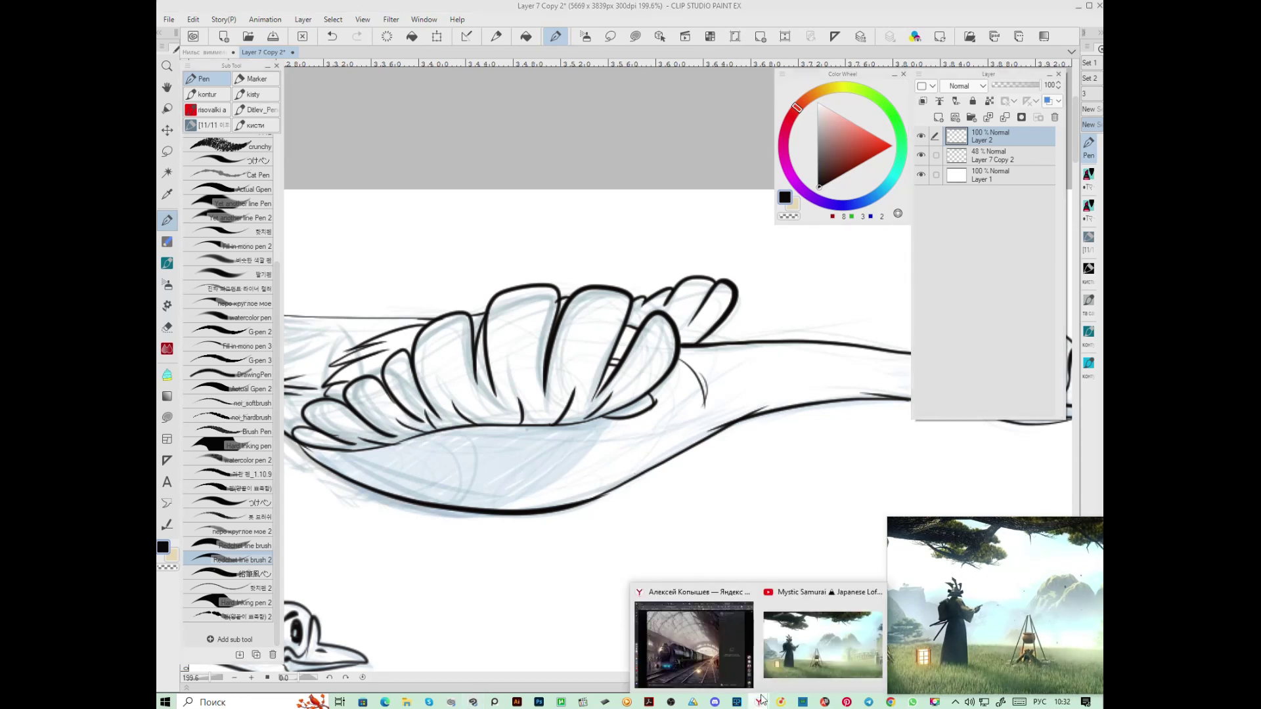
click(700, 598)
key(Escape)
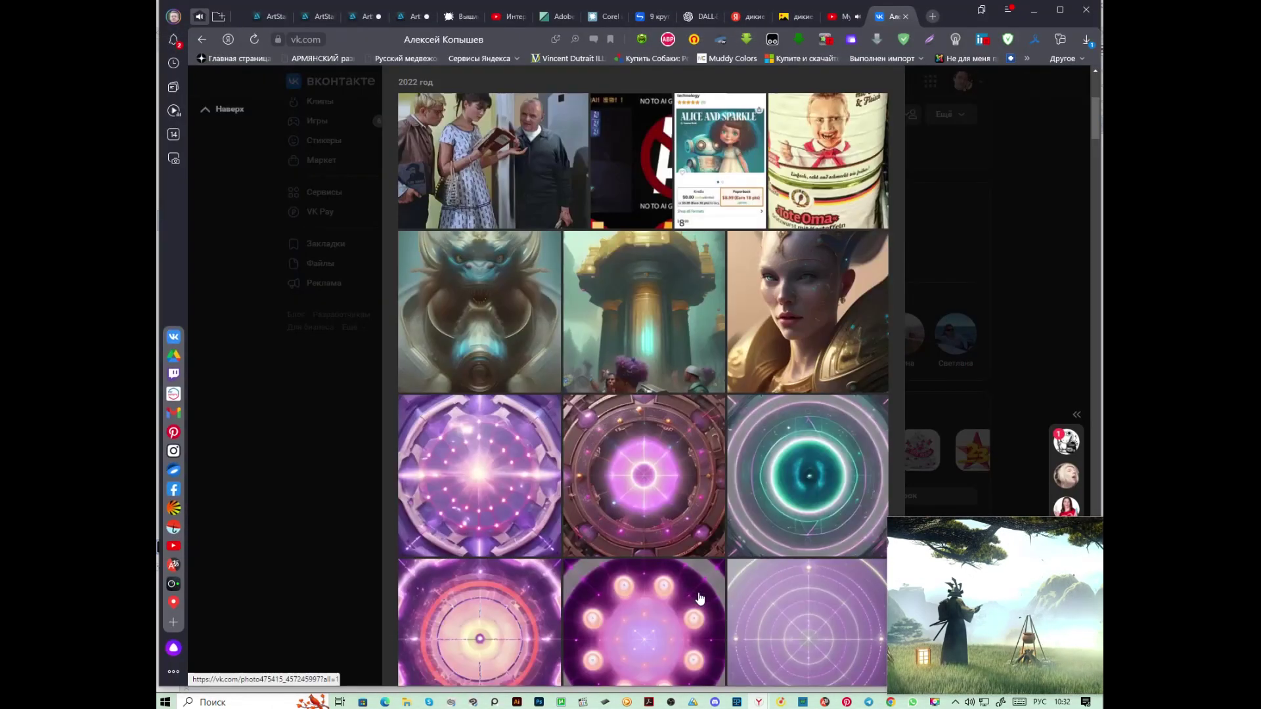
click(700, 598)
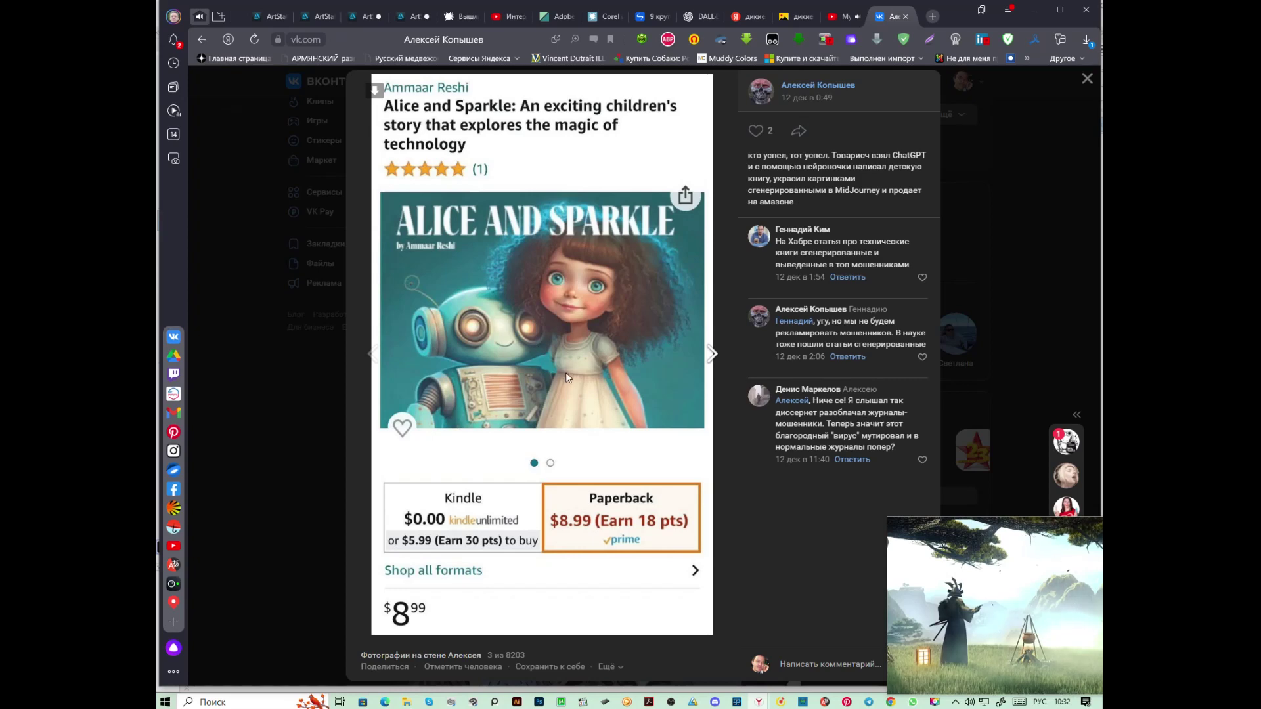
click(625, 350)
click(333, 365)
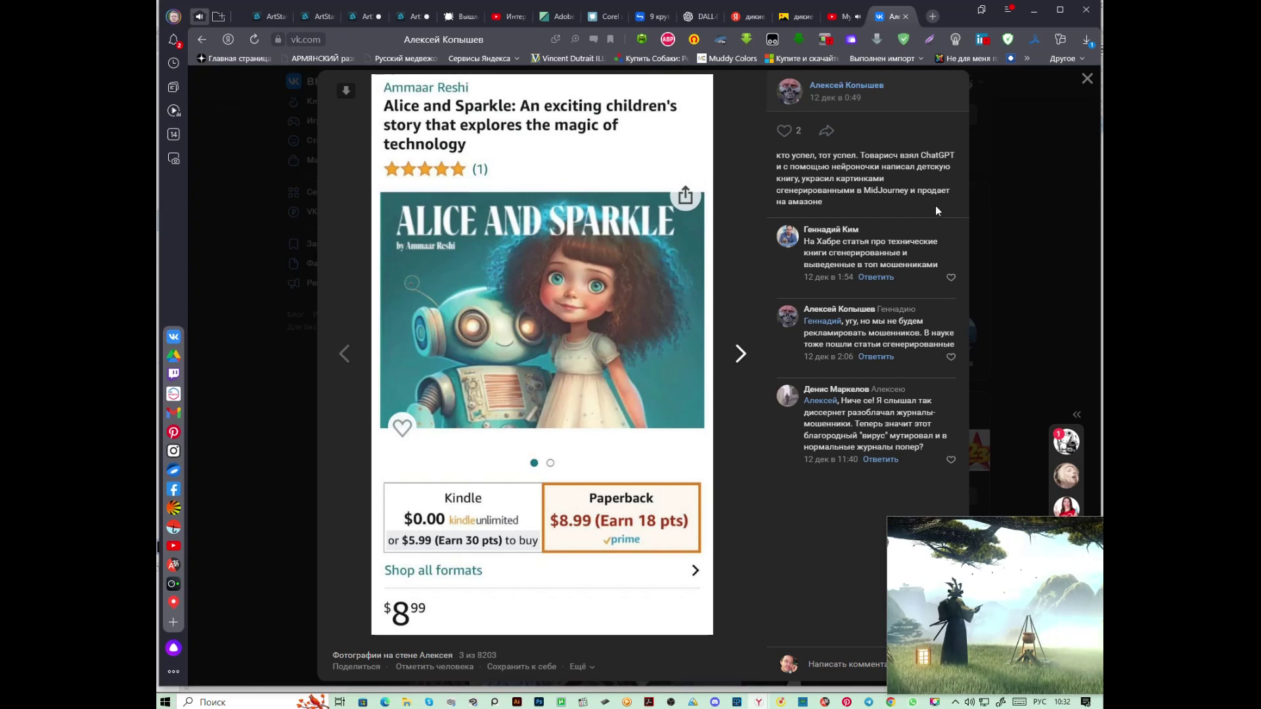
click(1086, 81)
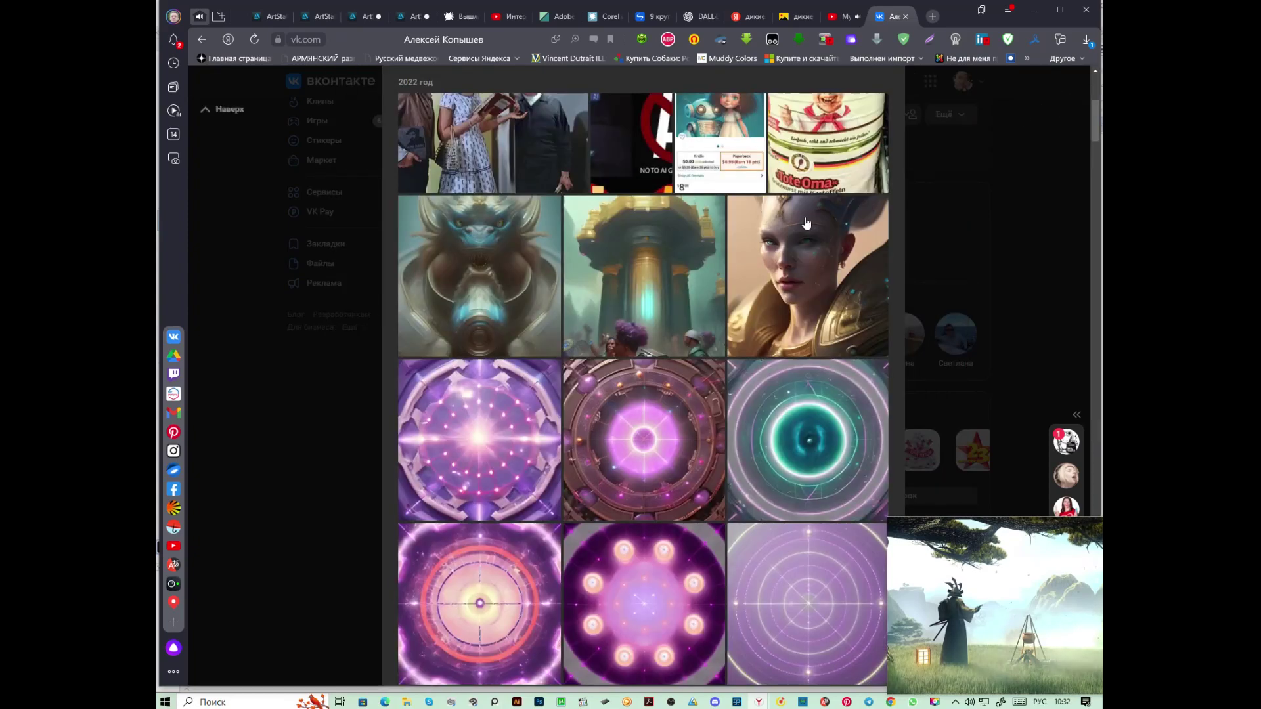
Browse further down the 2022 photo collection through the AI portraits, mechanical beetles and flower-framed faces
scroll(725, 247, down, 15)
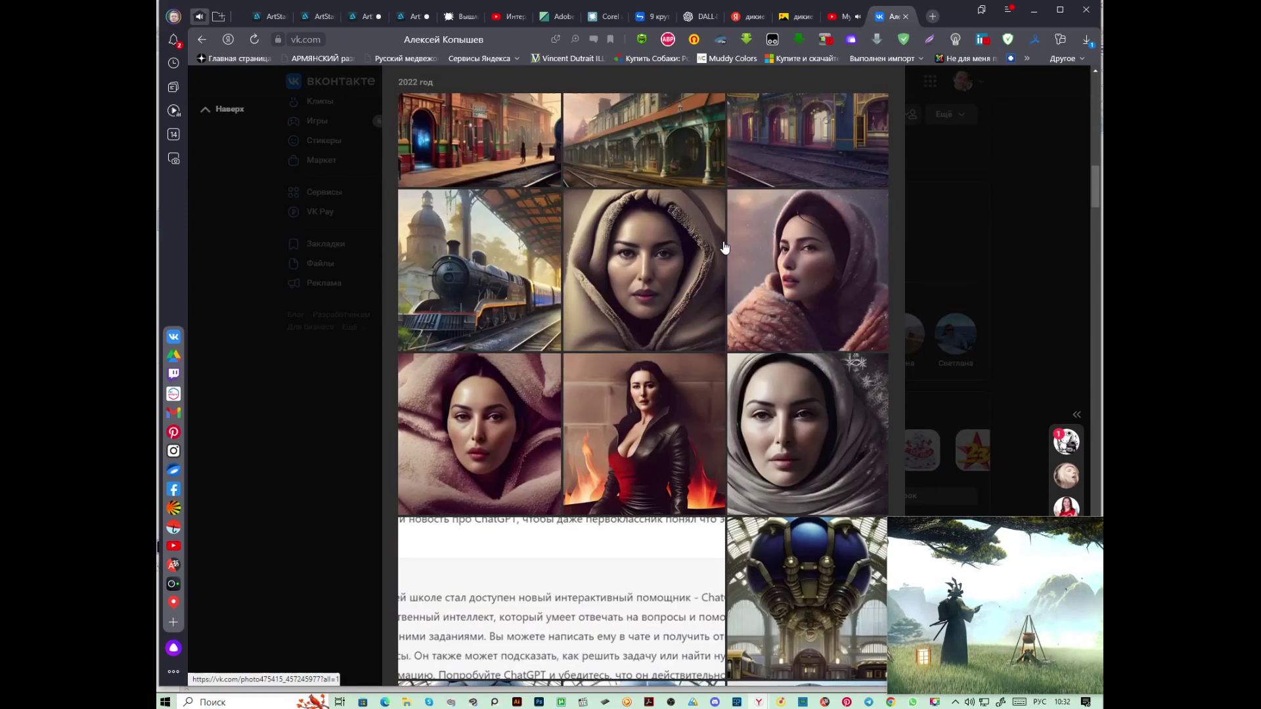
scroll(724, 247, down, 5)
scroll(724, 246, down, 5)
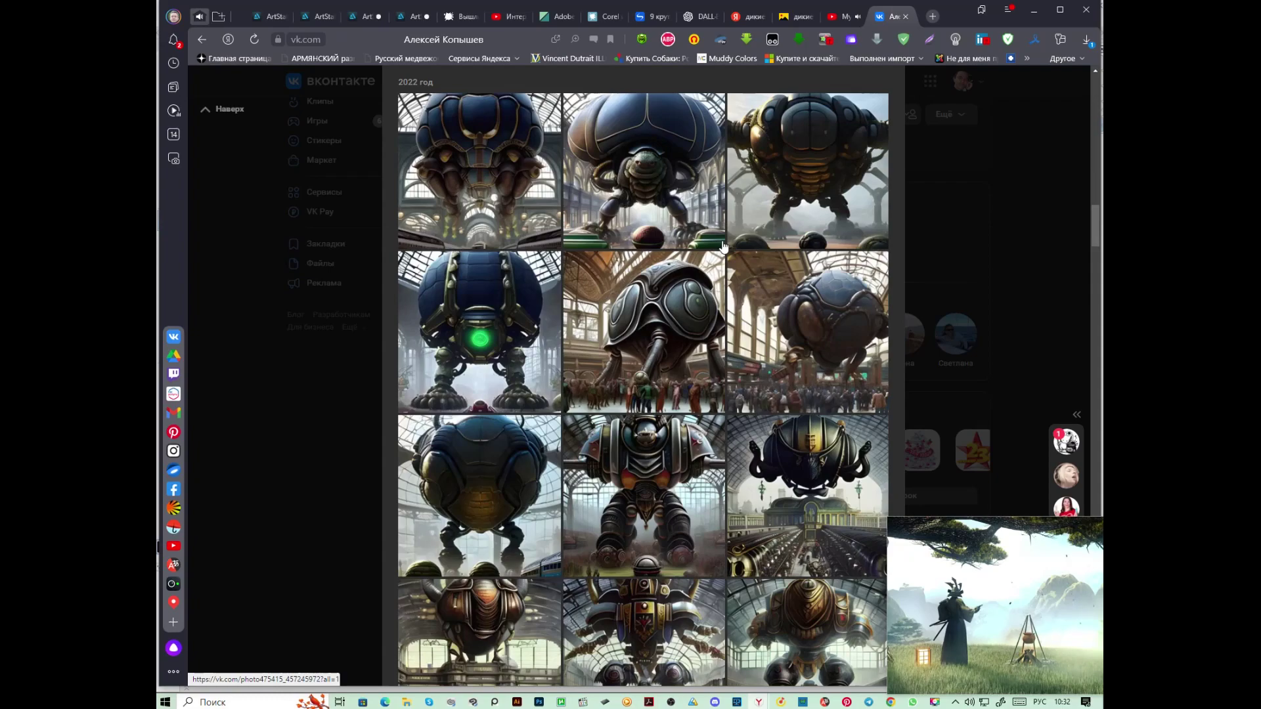
scroll(722, 246, down, 8)
scroll(722, 244, down, 10)
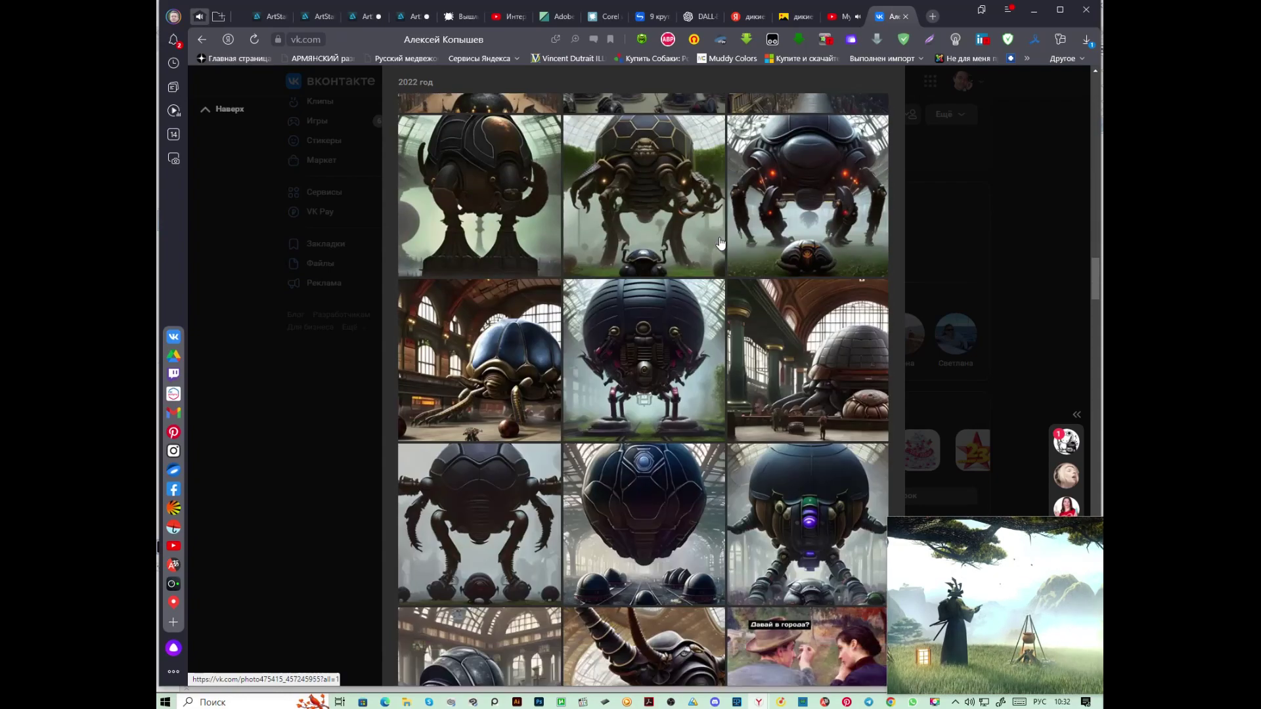
scroll(719, 241, down, 6)
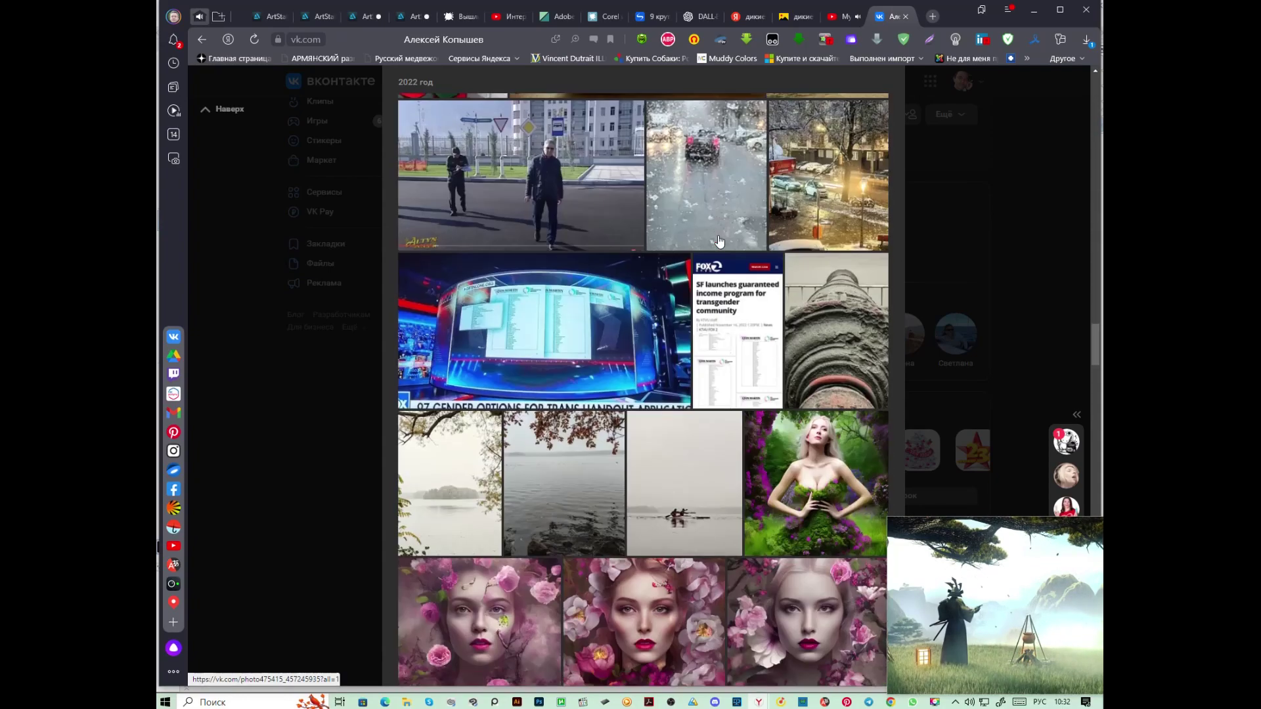
scroll(720, 241, down, 5)
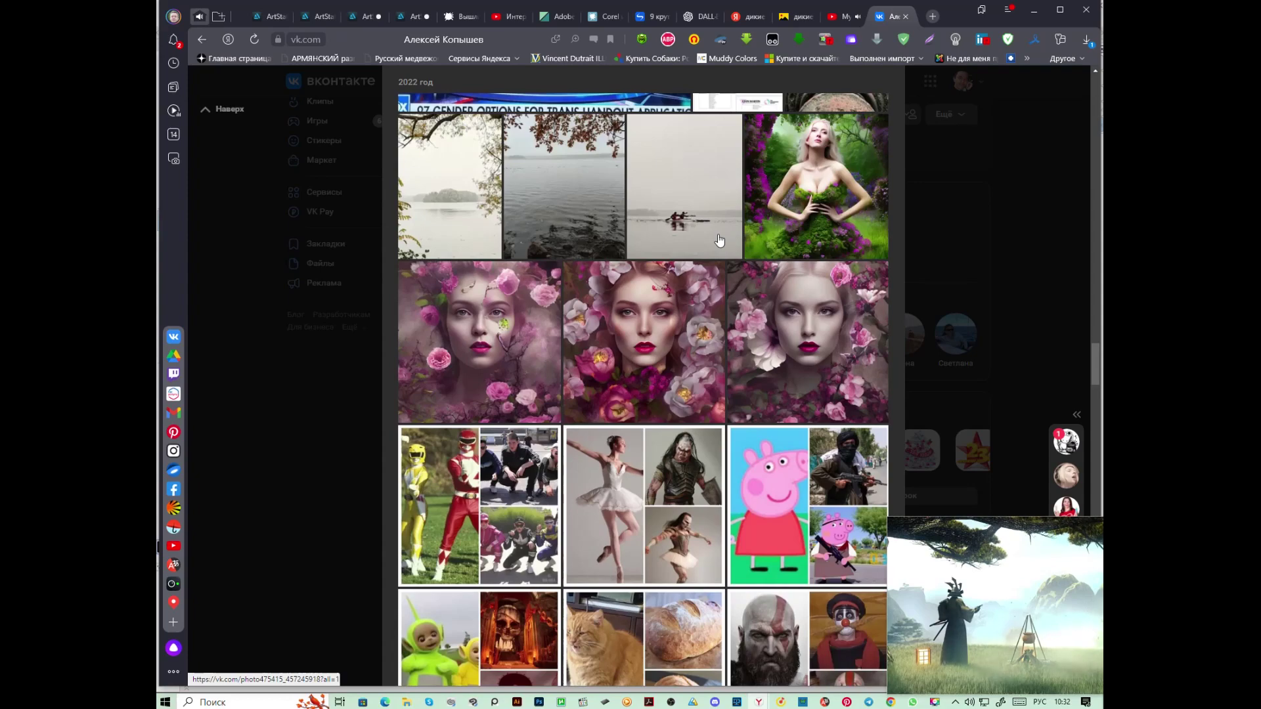
Browse the rest of the 2022 photo collection, close the VKontakte page and return to the goose drawing
scroll(719, 240, down, 5)
scroll(718, 240, down, 5)
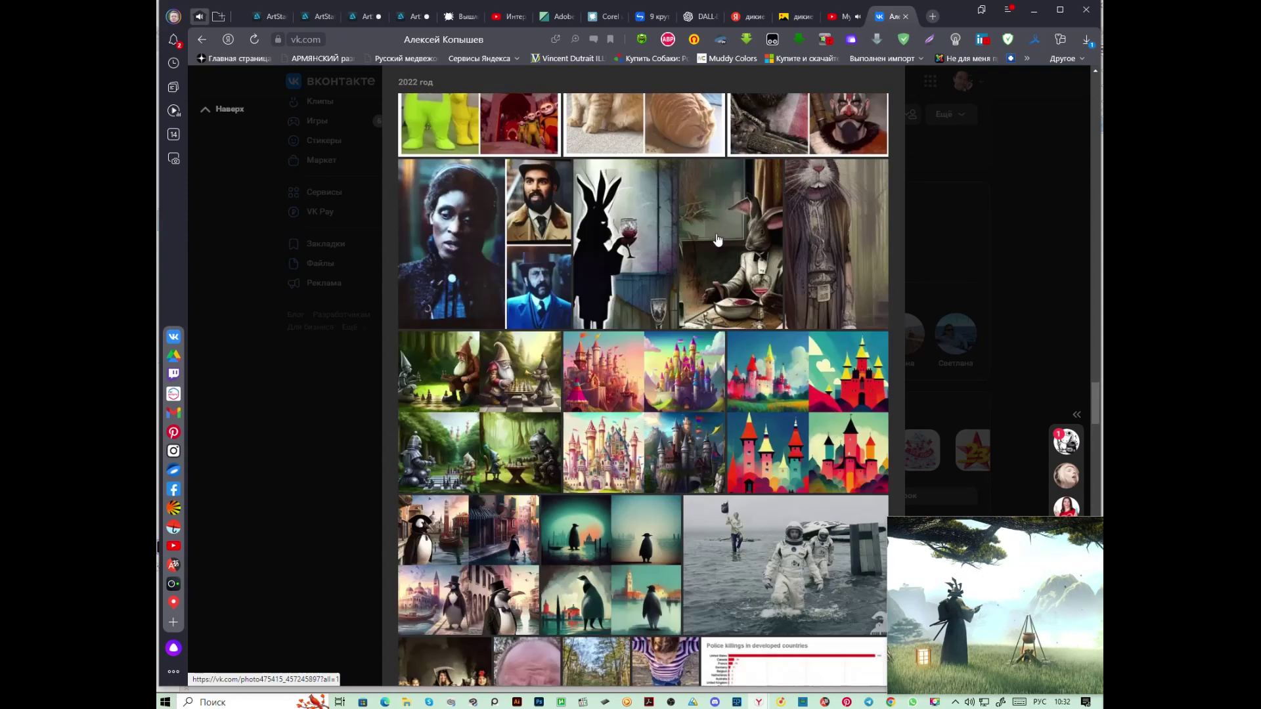
scroll(719, 241, down, 5)
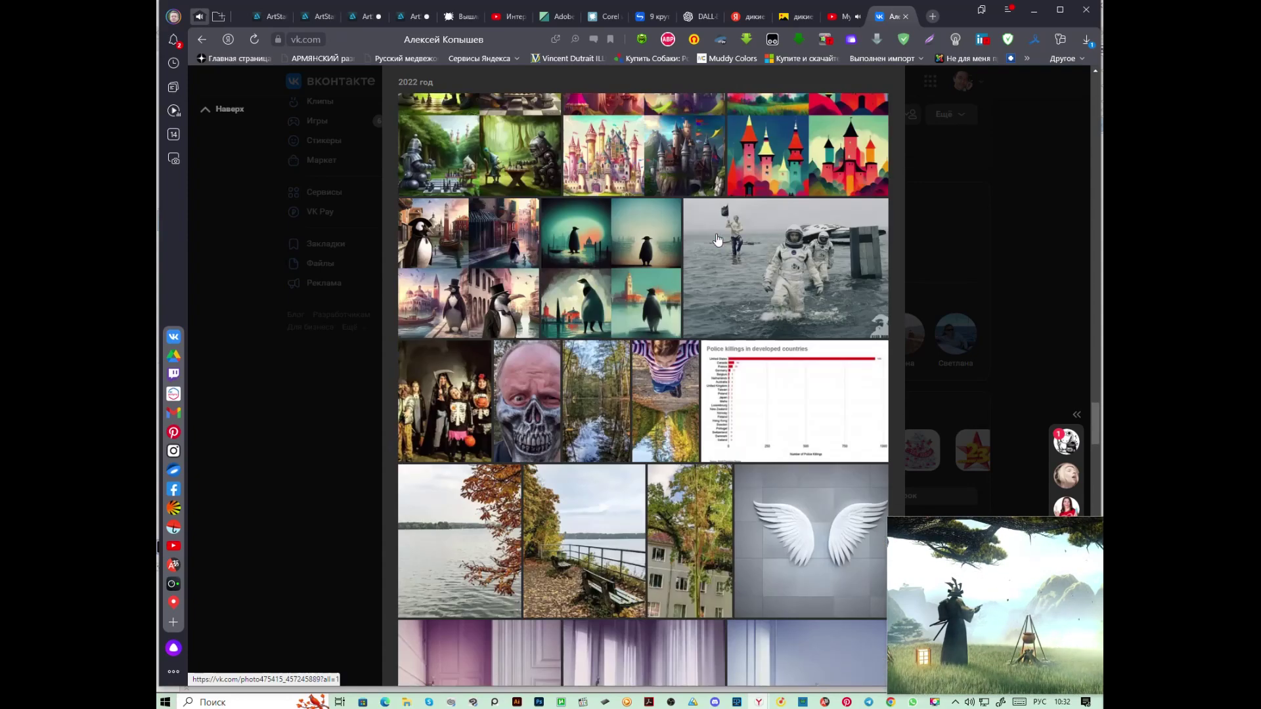
scroll(719, 240, down, 5)
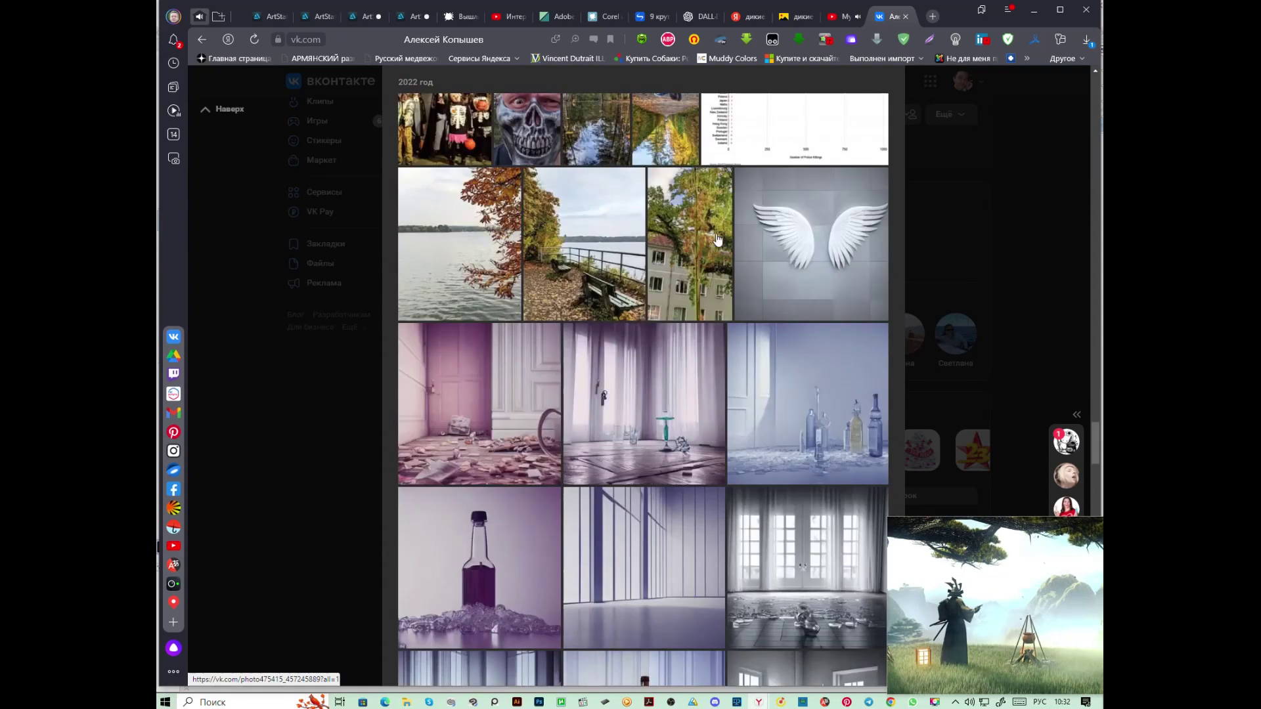
click(906, 17)
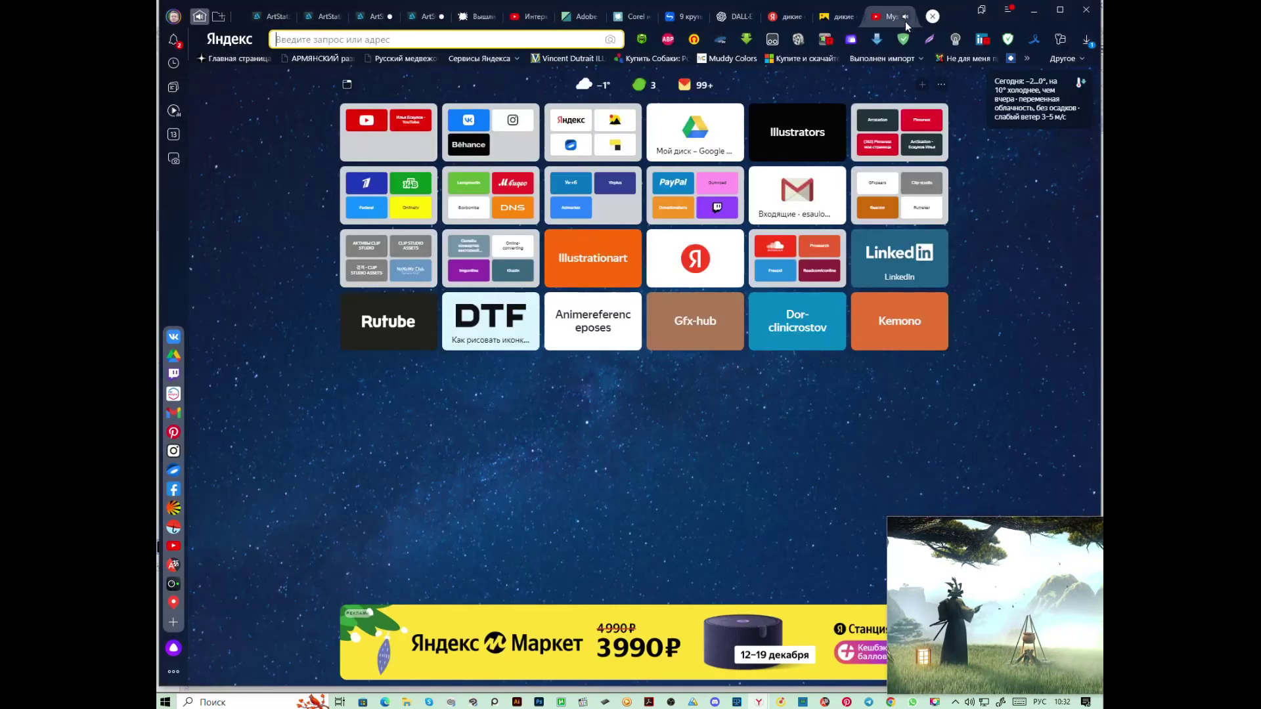
click(1035, 10)
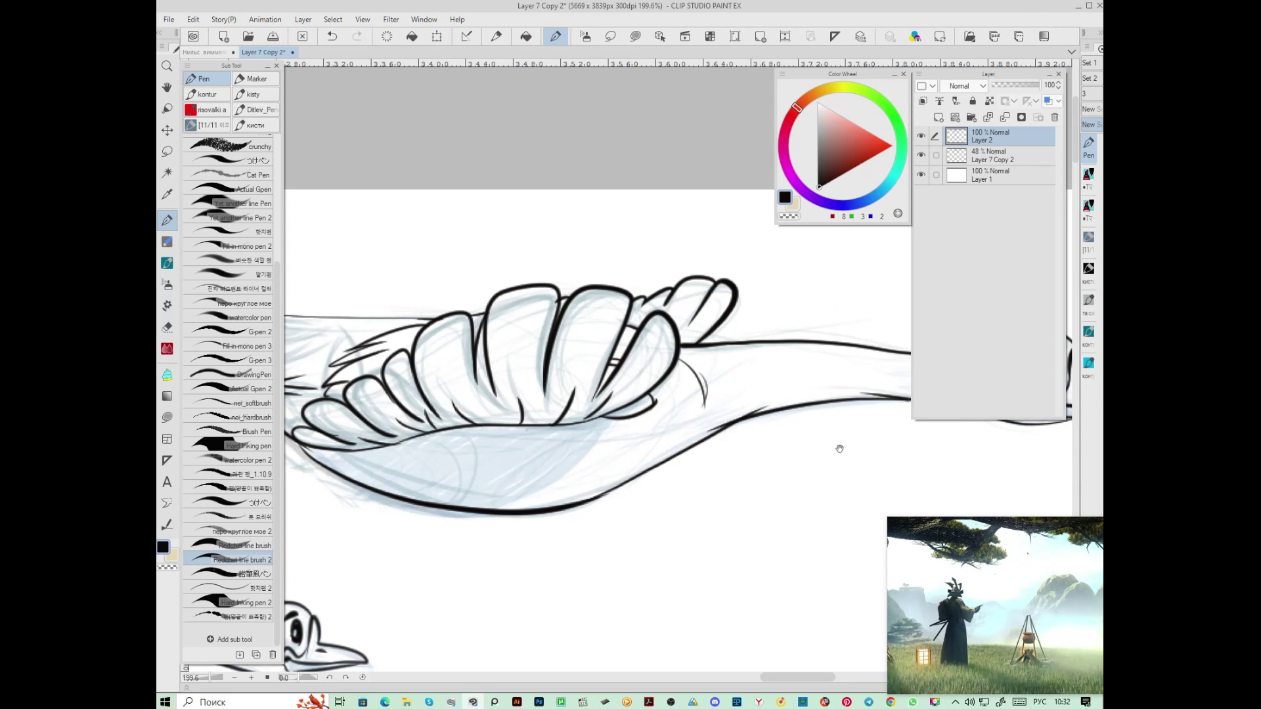
Add short curved accent strokes to the body and chest of the goose with the raised wings
drag(837, 445, 637, 458)
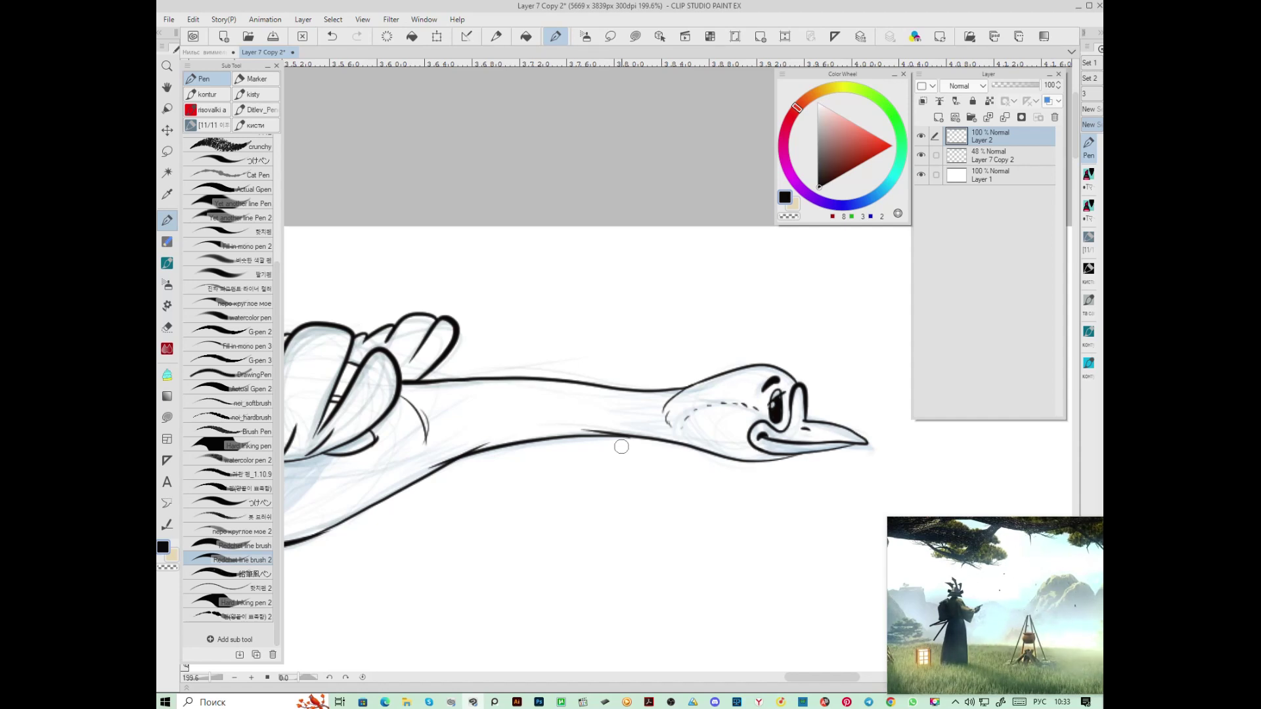
click(1049, 532)
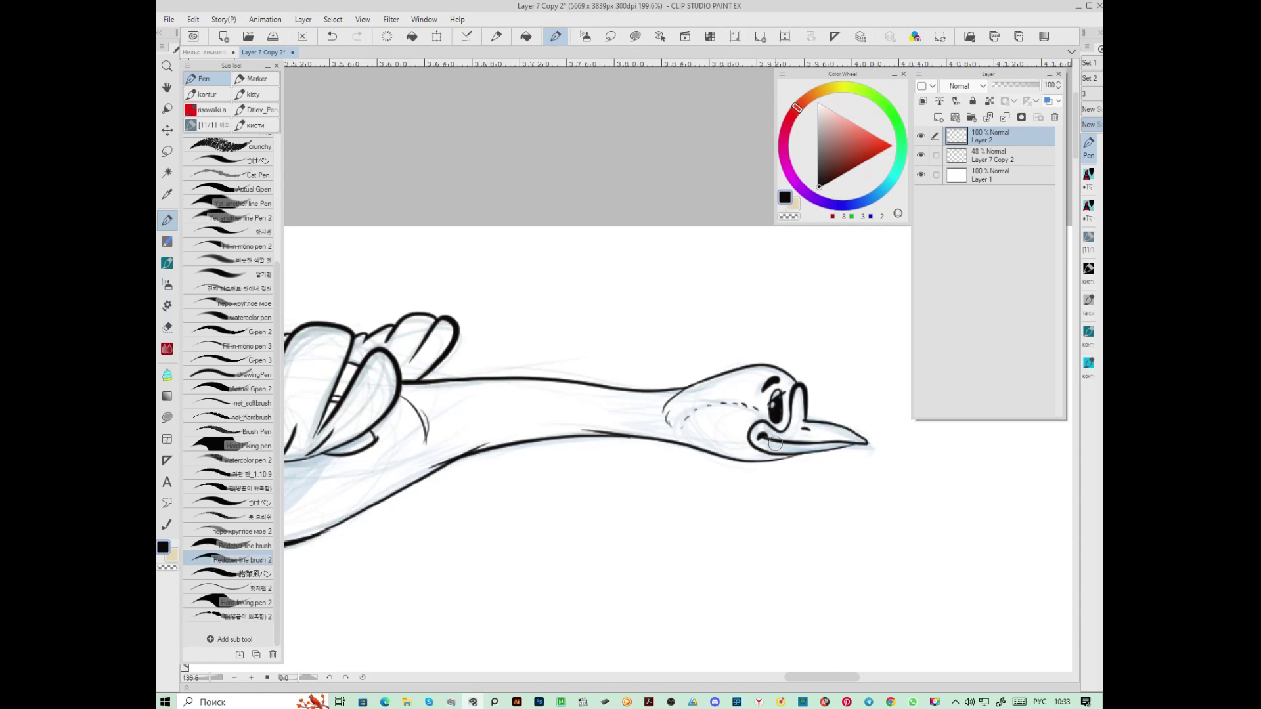
mouse_move(775, 444)
mouse_down()
mouse_move(570, 517)
mouse_move(550, 510)
mouse_move(662, 473)
mouse_move(485, 323)
mouse_move(377, 305)
mouse_up()
drag(667, 411, 684, 428)
drag(875, 435, 858, 453)
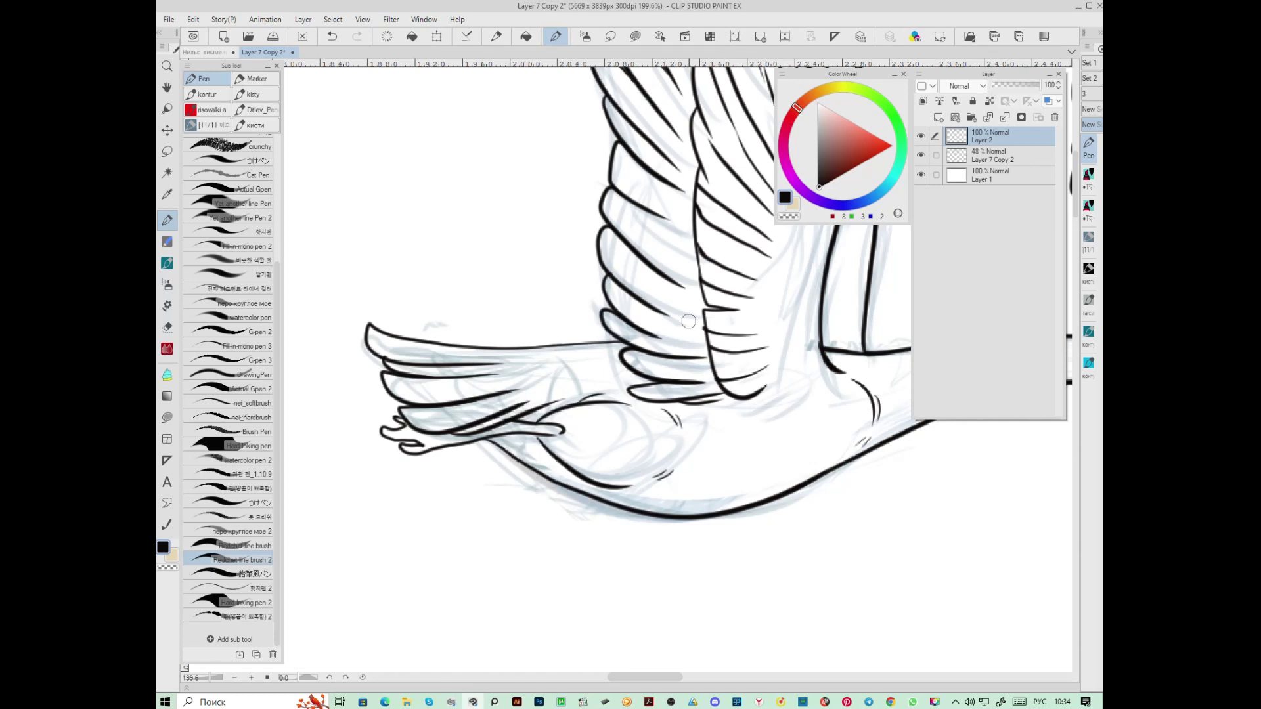
Ink the small thigh and tail detail strokes on the lower goose with the lowered wing
scroll(688, 322, down, 8)
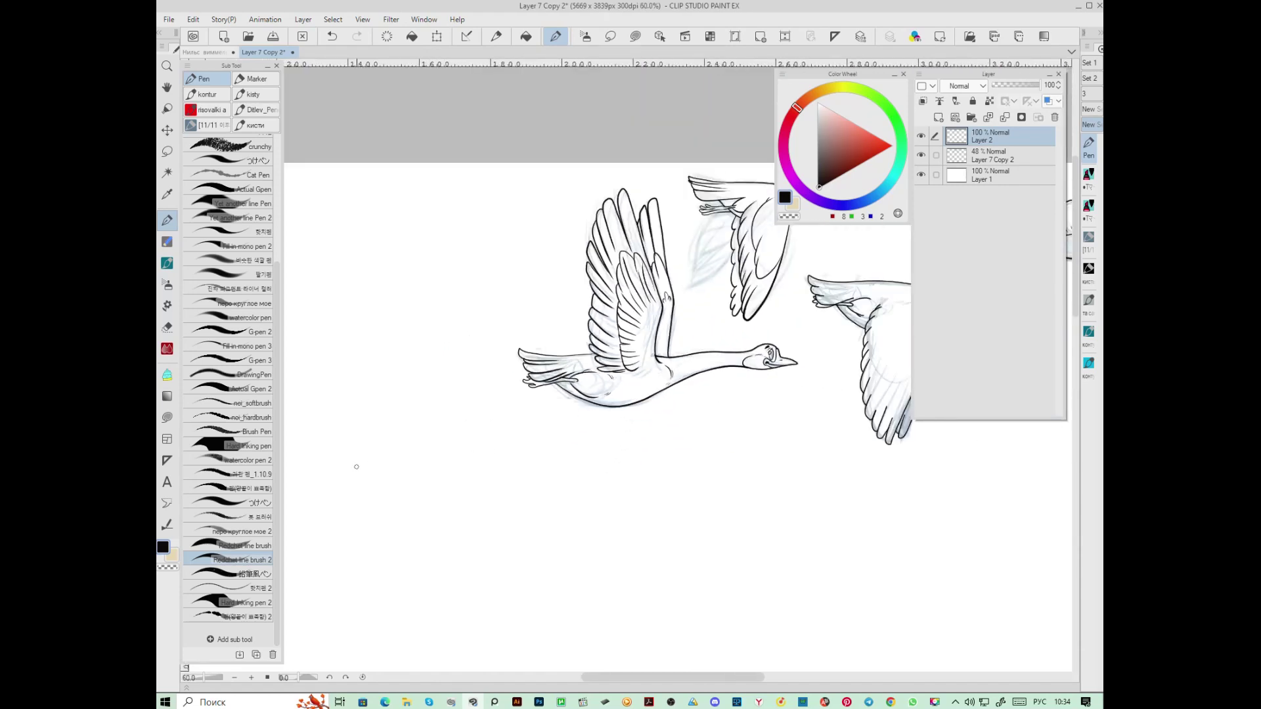
drag(387, 426, 281, 421)
scroll(657, 367, up, 2)
scroll(737, 294, up, 3)
mouse_move(684, 299)
mouse_down()
mouse_move(733, 304)
mouse_move(754, 332)
mouse_move(787, 320)
mouse_up()
drag(578, 338, 606, 358)
drag(591, 303, 614, 299)
mouse_move(503, 277)
mouse_down()
mouse_move(542, 291)
mouse_move(518, 265)
mouse_move(573, 299)
mouse_up()
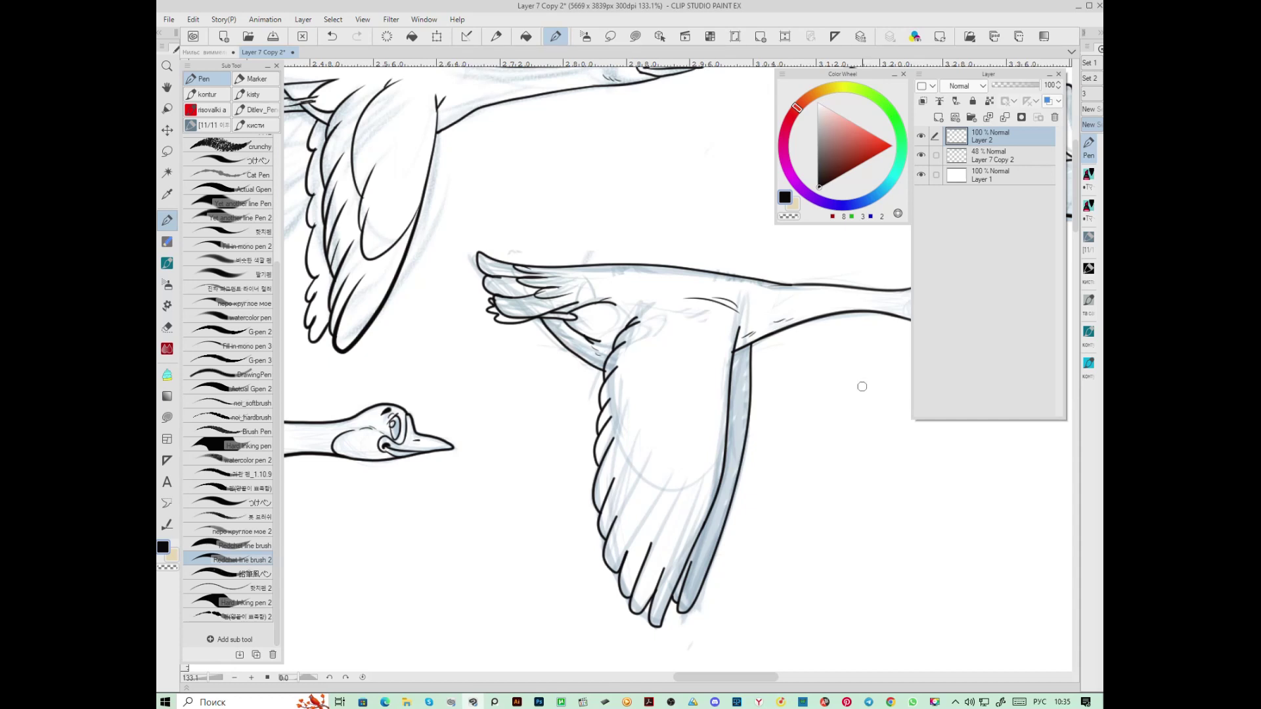
Add short accent strokes around the thigh and wing root of the upper goose with the lowered wing
mouse_move(537, 233)
mouse_down()
mouse_move(640, 352)
mouse_move(616, 329)
mouse_move(624, 346)
mouse_up()
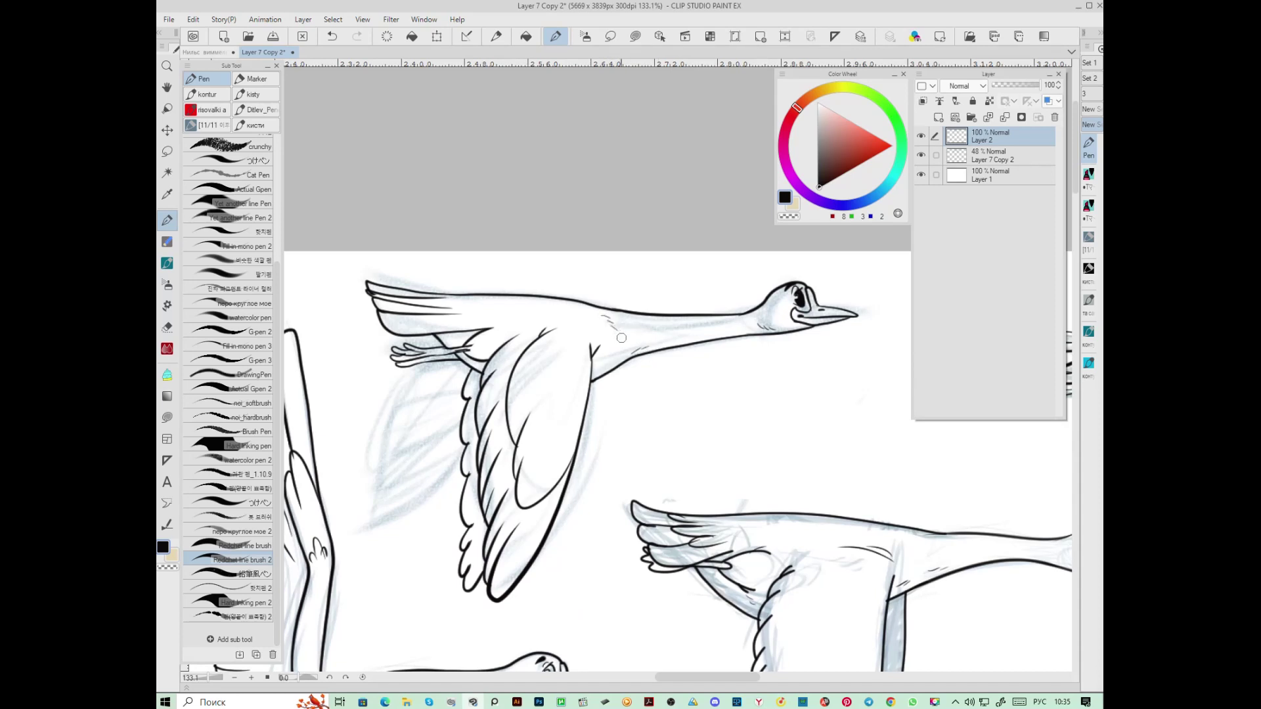
drag(499, 317, 514, 315)
drag(469, 332, 484, 330)
drag(593, 340, 592, 356)
Ink the long inner contour on the lower goose's wing, from the shoulder down to a rounded tip
drag(570, 564, 769, 440)
drag(787, 566, 689, 432)
drag(854, 521, 393, 533)
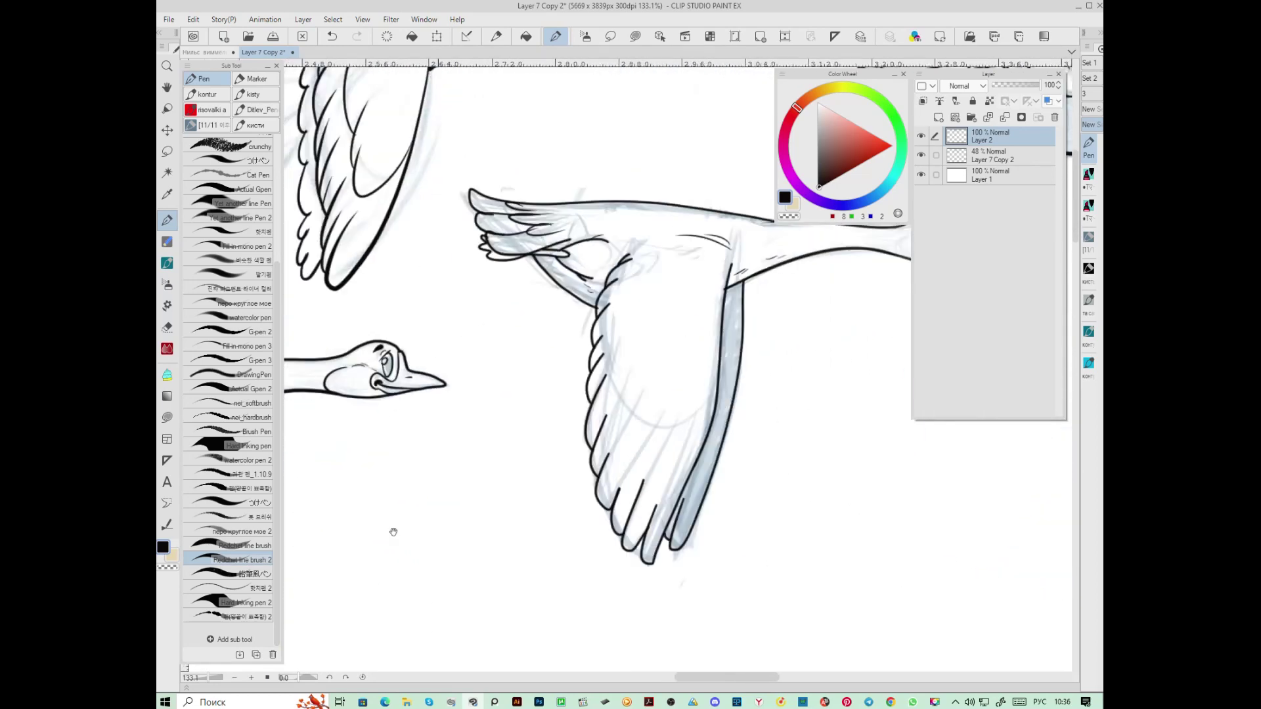
drag(602, 521, 800, 451)
mouse_move(582, 460)
mouse_down()
mouse_move(746, 436)
mouse_move(690, 435)
mouse_up()
mouse_move(628, 513)
mouse_down()
mouse_move(602, 427)
mouse_move(588, 477)
mouse_move(570, 401)
mouse_move(611, 297)
mouse_up()
drag(627, 512, 643, 489)
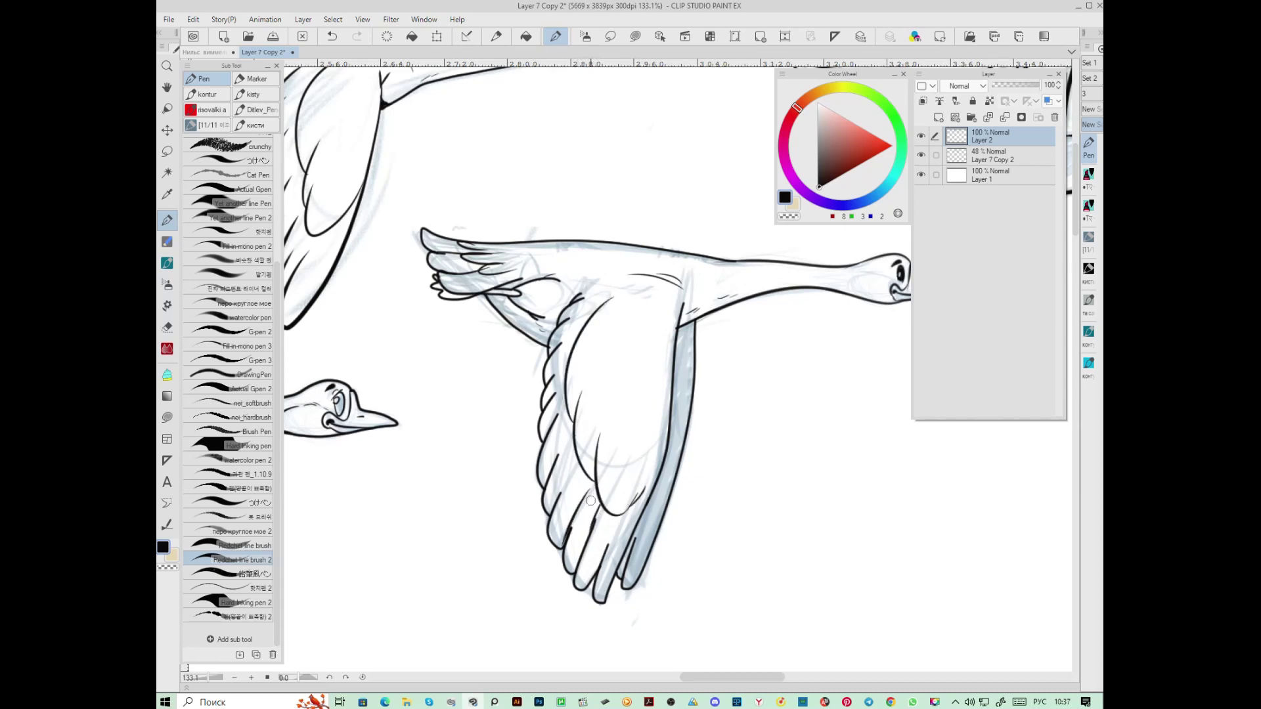
Ink the feather divisions around the inner contour and along the front edge of the lower goose's wing
mouse_move(571, 529)
mouse_down()
mouse_move(591, 487)
mouse_move(568, 438)
mouse_up()
drag(678, 453, 651, 497)
drag(688, 348, 671, 428)
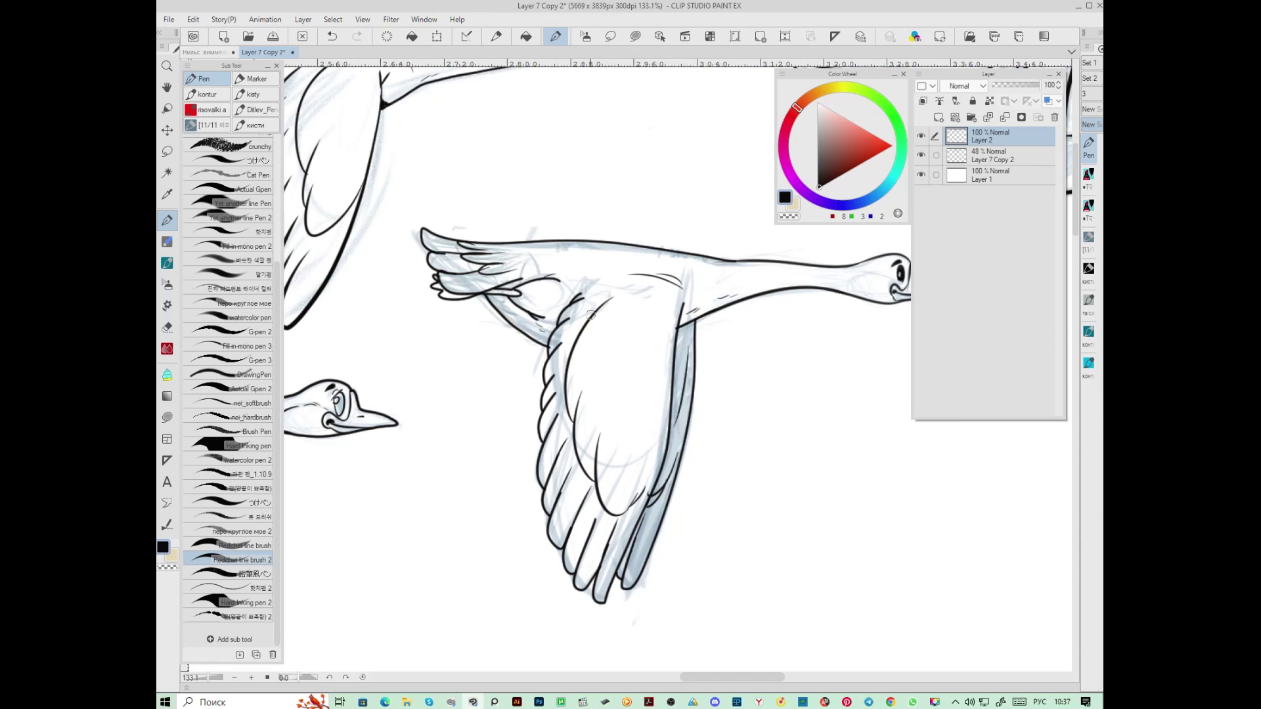
drag(601, 304, 572, 332)
Hide the white Layer 1 and the Layer 7 Copy 2 sketch, then save and close the goose document
click(921, 175)
key(ctrl+s)
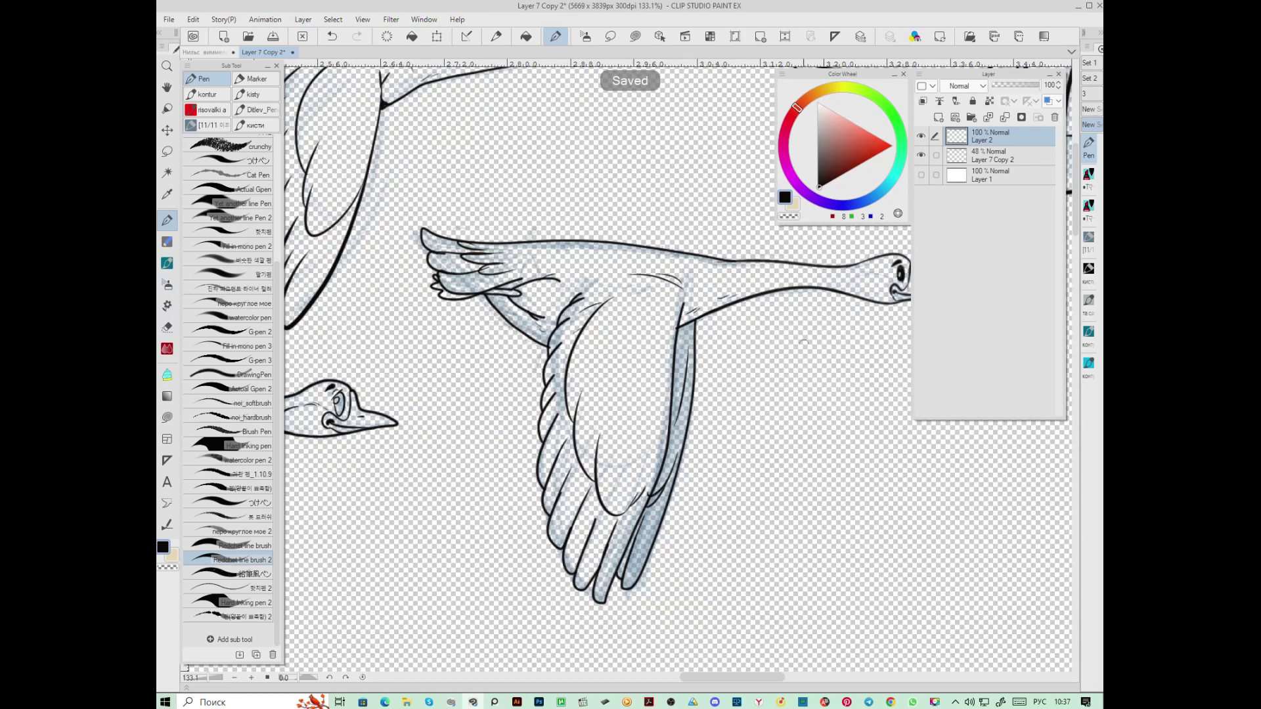
click(921, 156)
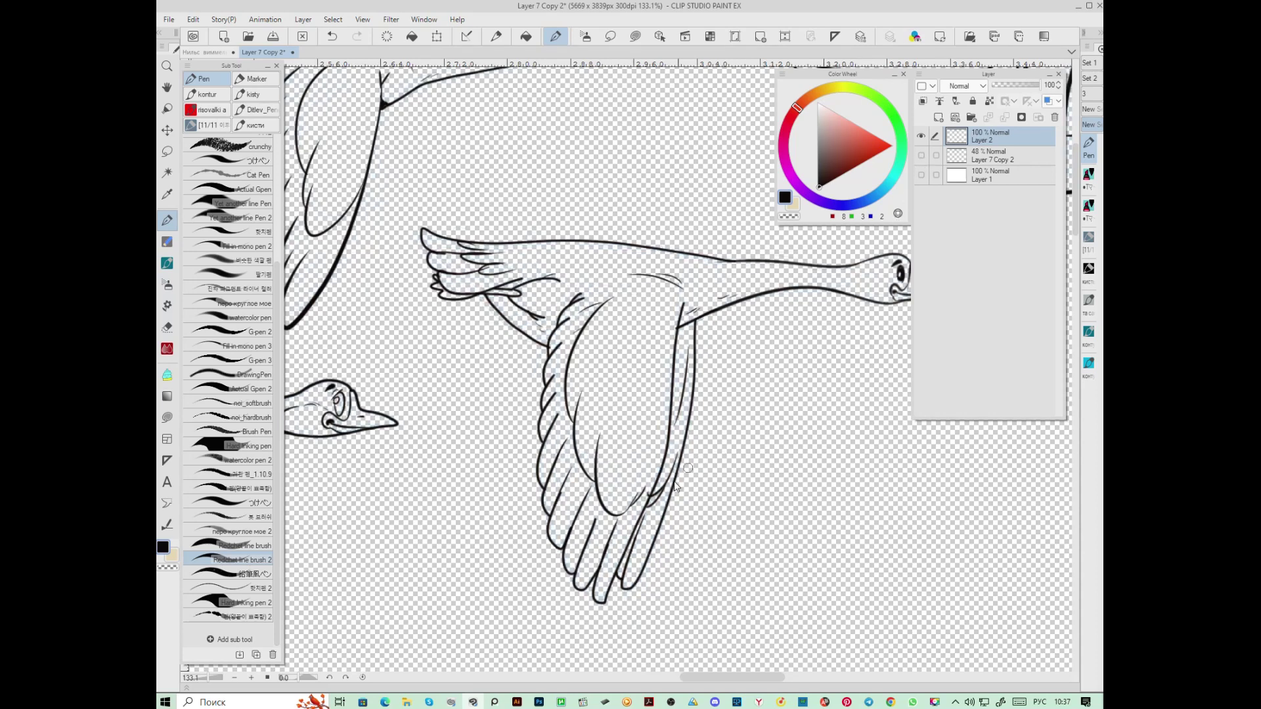
key(ctrl+s)
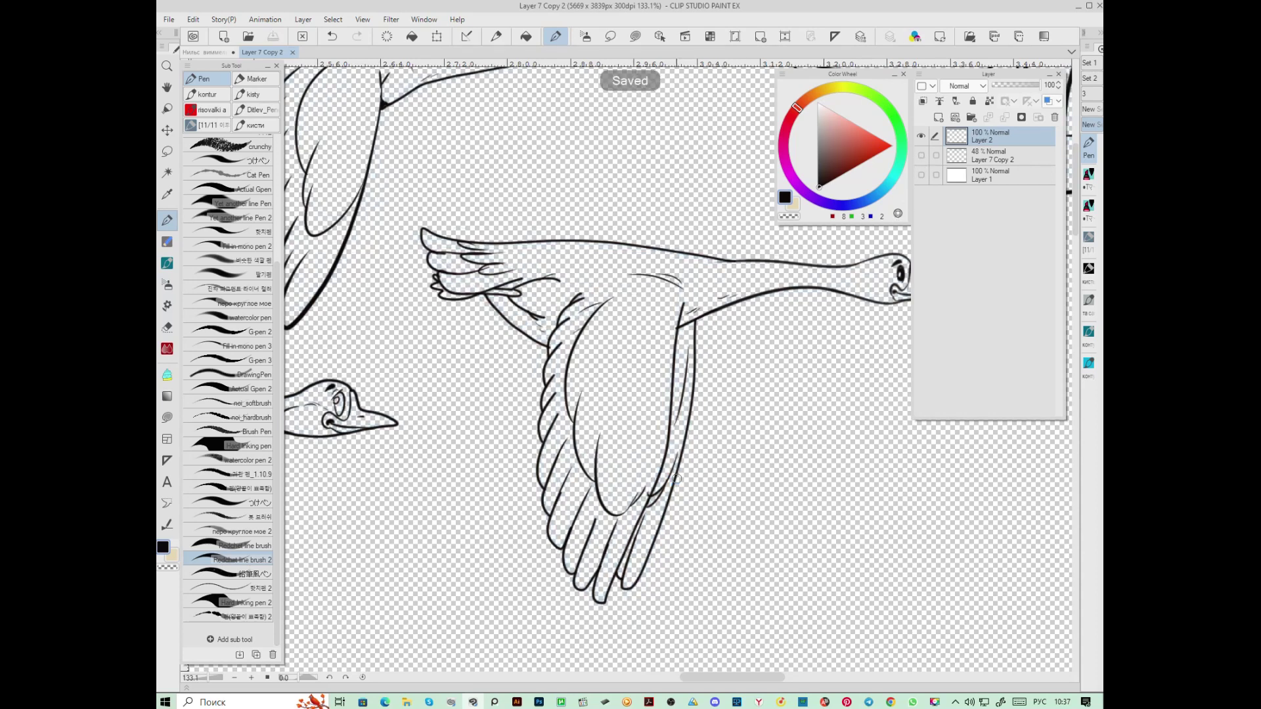
key(ctrl+w)
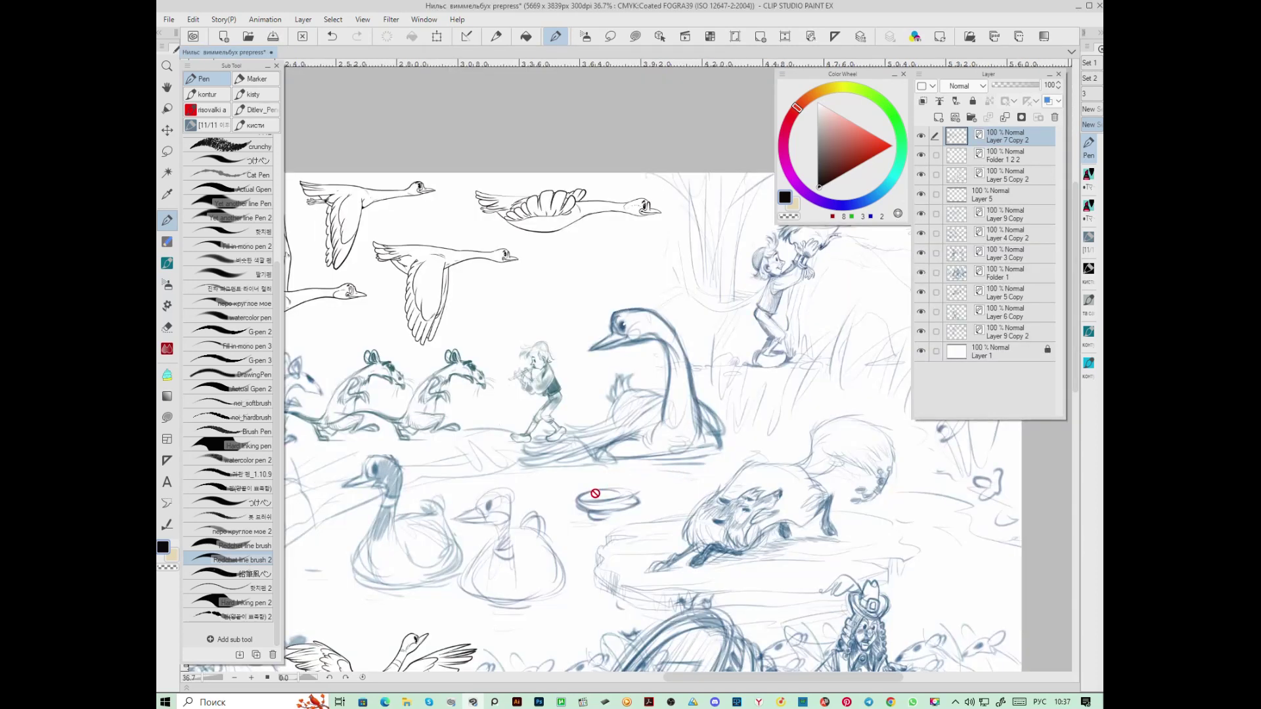
Select the Layer 3 Copy sketch of the gnome and boy and open its file object for editing
scroll(714, 514, left, 3)
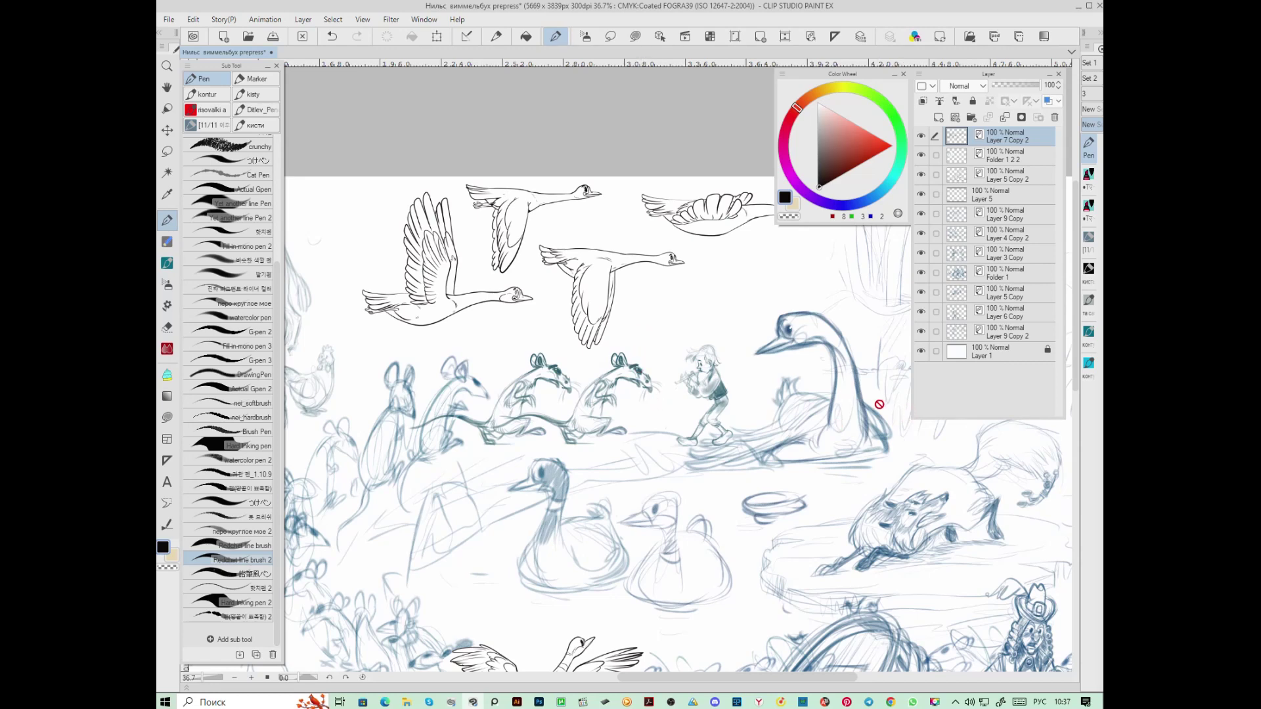
drag(683, 603, 786, 352)
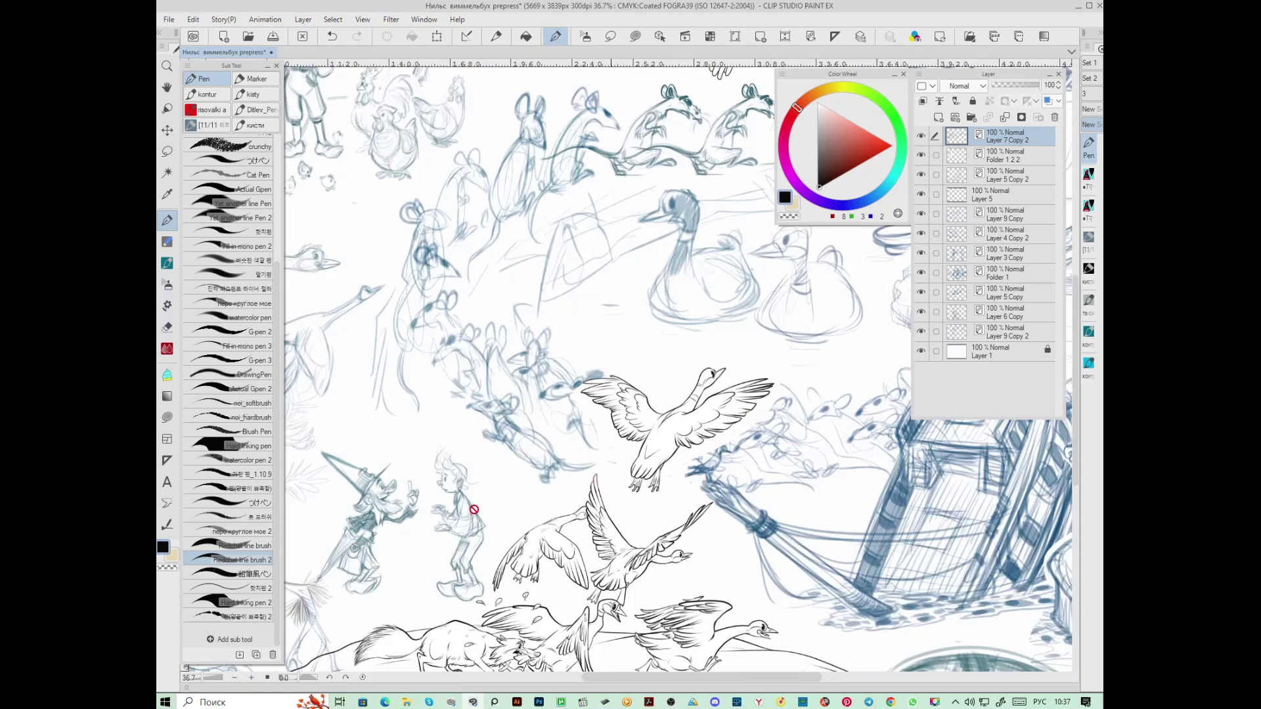
ctrl+shift+click(371, 520)
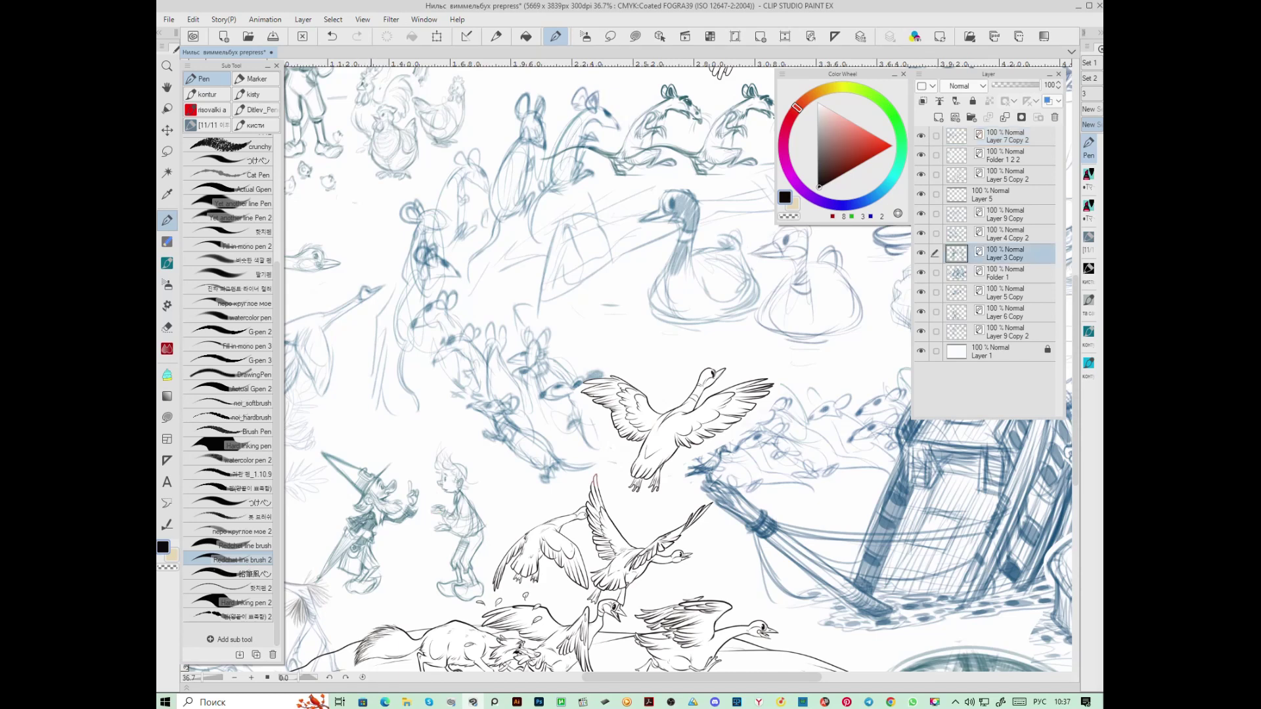
click(812, 37)
Add a layer beneath the gnome and boy sketch and fill it with near-white, RGB 255, 248, 247
click(939, 117)
drag(982, 138, 999, 172)
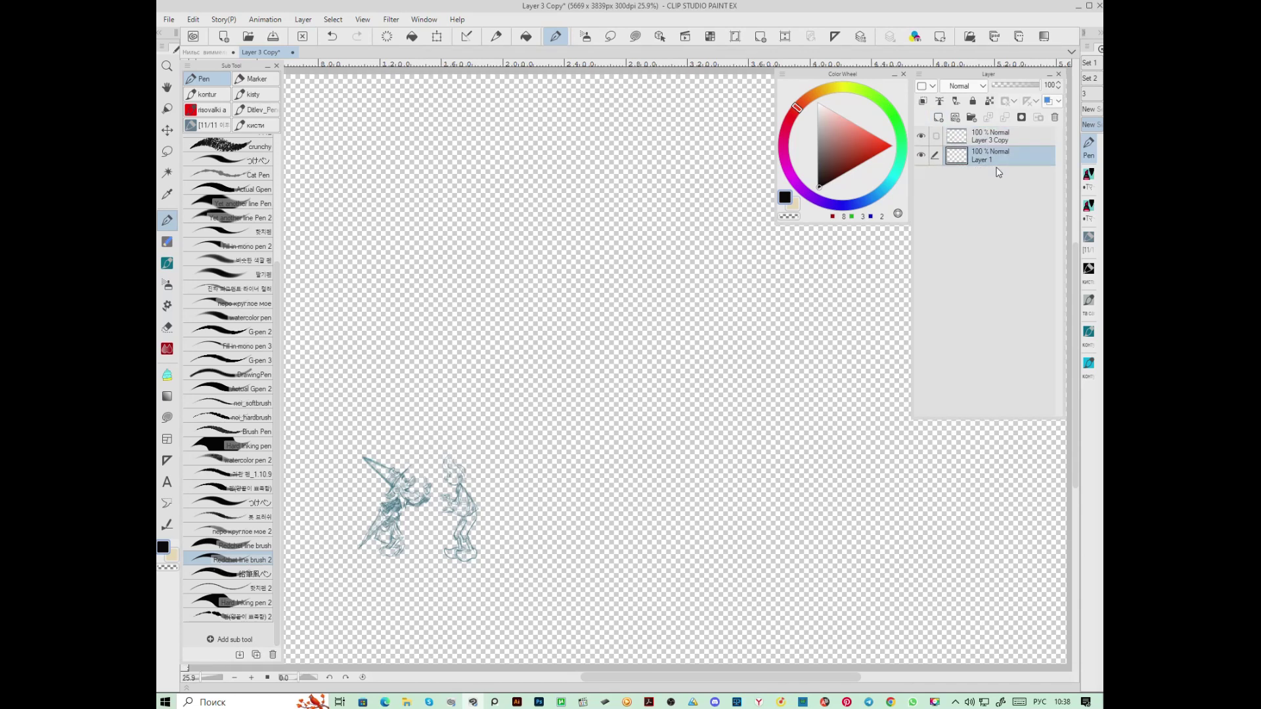
click(820, 105)
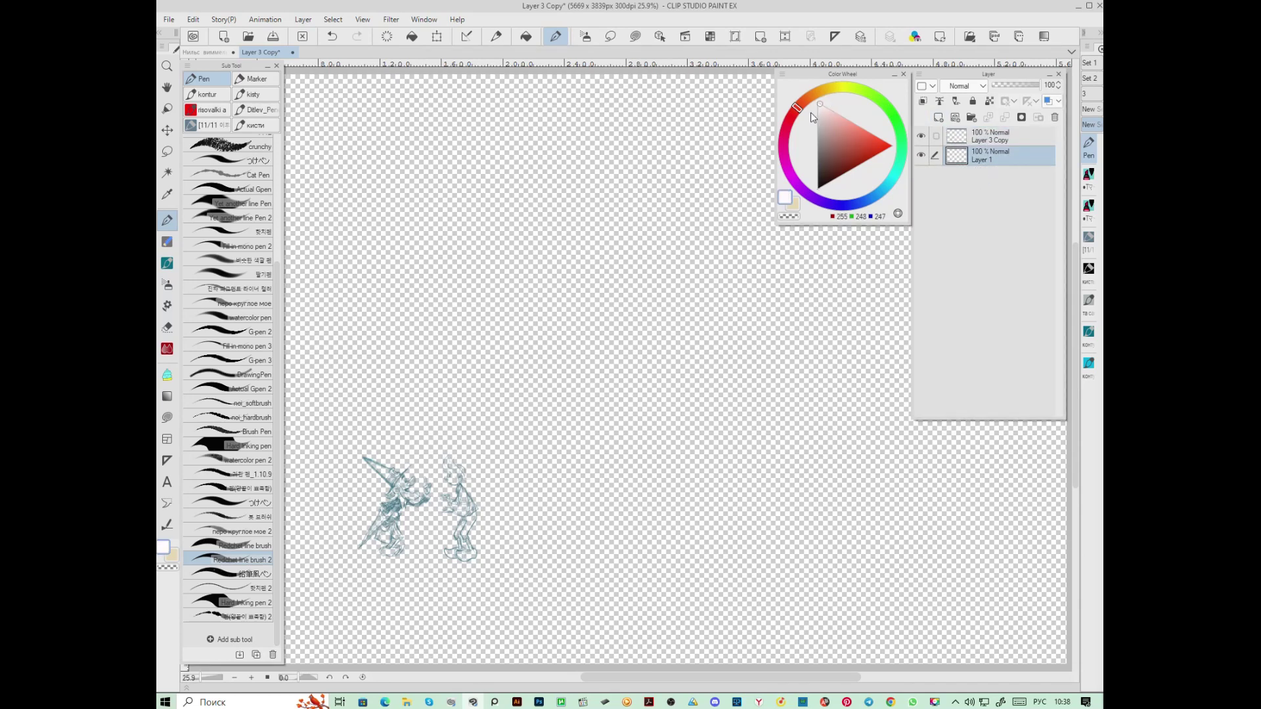
key(alt+BackSpace)
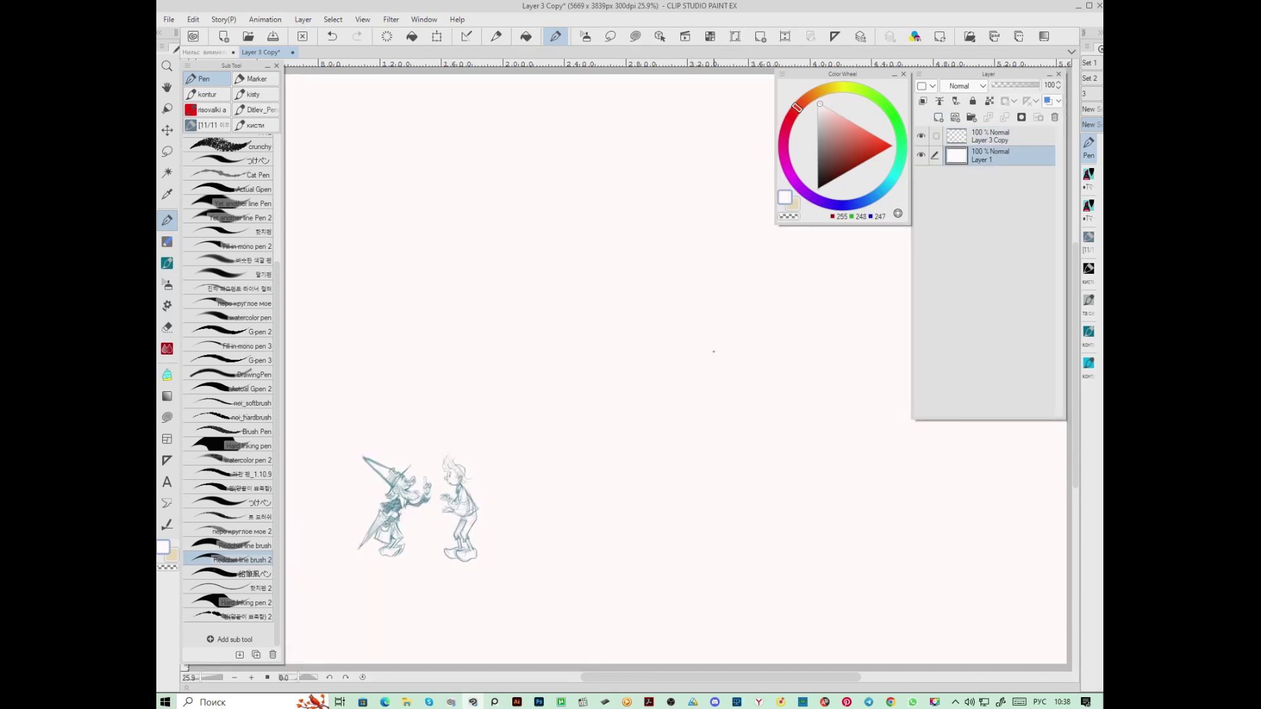
Lower the Layer 3 Copy sketch to 44% opacity and add a new layer above it
click(990, 138)
drag(1039, 85, 1015, 90)
click(939, 118)
scroll(479, 466, up, 3)
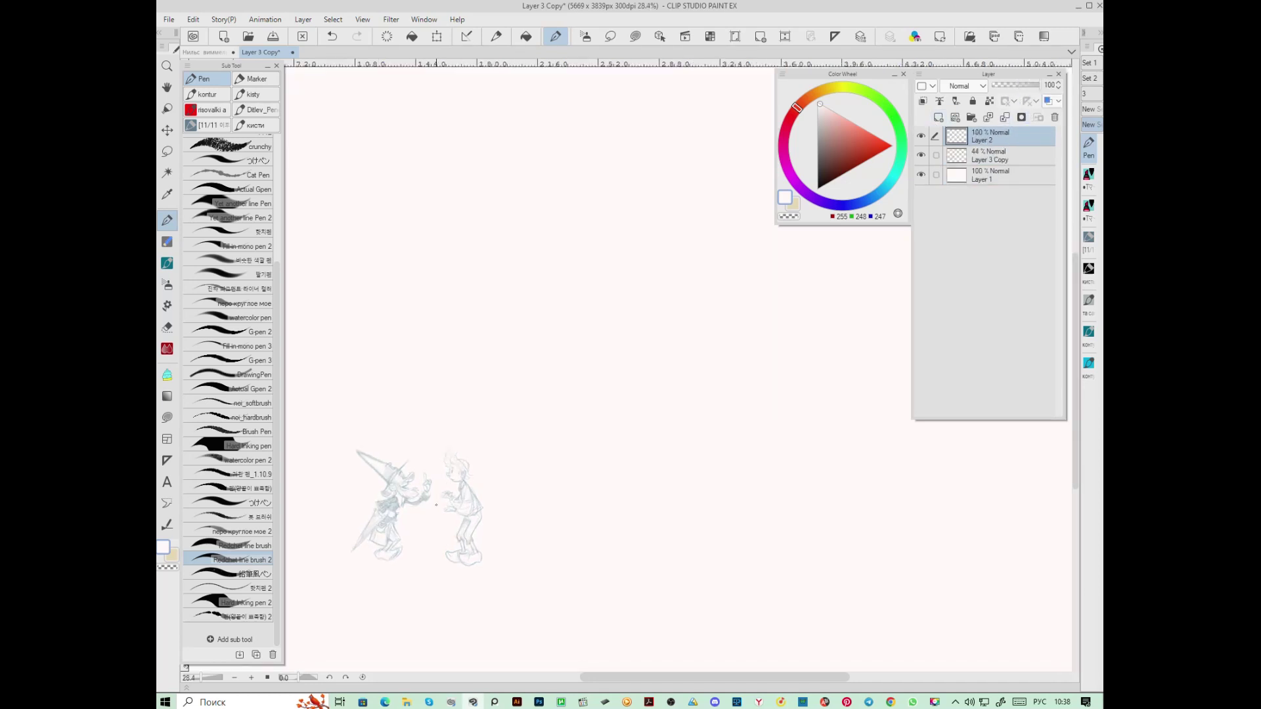
Choose near-black, RGB 5, 6, 15, and draw two simple figures in the empty area above the boy sketch
click(820, 201)
click(821, 186)
scroll(644, 299, up, 1)
mouse_move(528, 292)
mouse_down()
mouse_move(542, 303)
mouse_move(530, 287)
mouse_move(521, 358)
mouse_up()
drag(530, 314, 547, 358)
drag(531, 314, 536, 327)
mouse_move(580, 275)
mouse_down()
mouse_move(572, 303)
mouse_move(574, 349)
mouse_up()
drag(583, 301, 584, 348)
drag(573, 350, 587, 348)
Draw an arrow out of the second figure, circle that figure and label it "Из."
mouse_move(579, 300)
mouse_down()
mouse_move(609, 344)
mouse_move(628, 342)
mouse_up()
mouse_move(619, 337)
mouse_down()
mouse_move(628, 342)
mouse_move(618, 348)
mouse_up()
mouse_move(568, 249)
mouse_down()
mouse_move(549, 348)
mouse_move(561, 266)
mouse_up()
drag(555, 224, 570, 247)
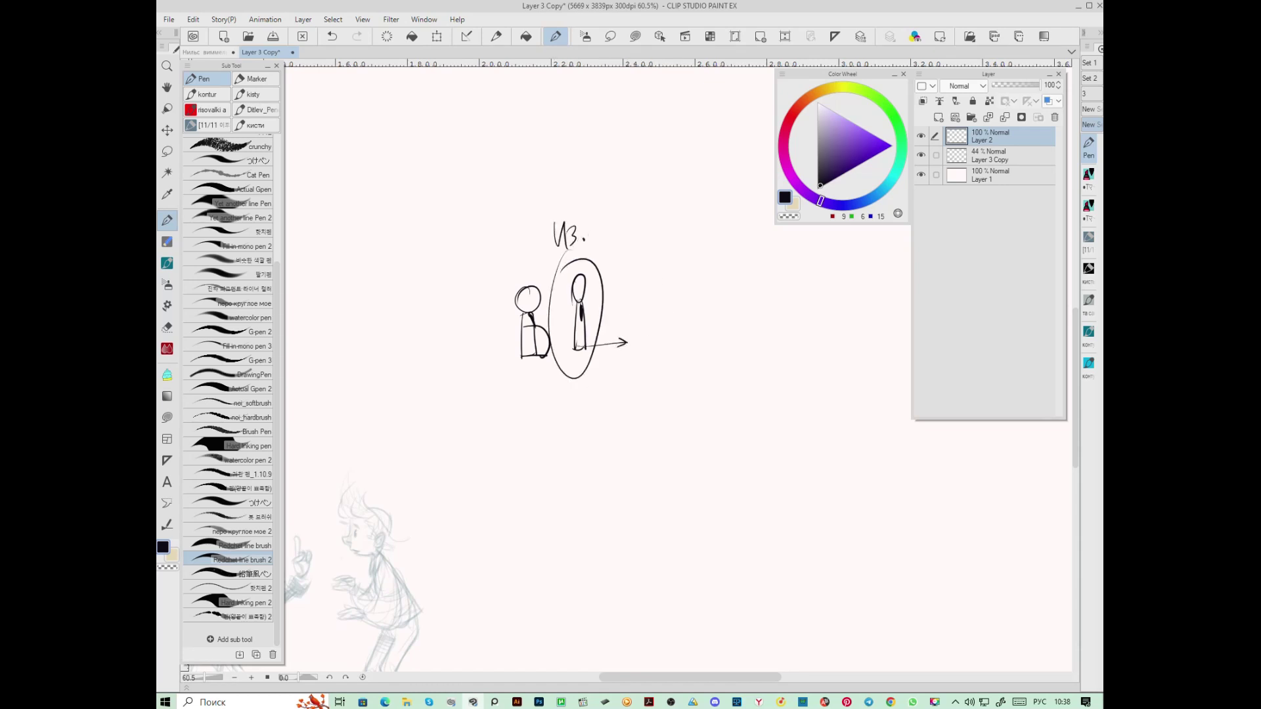
Handwrite a short underlined heading beside the figures and draw a row of long vertical lines below it
mouse_move(647, 240)
mouse_down()
mouse_move(648, 257)
mouse_move(654, 247)
mouse_up()
mouse_move(655, 241)
mouse_down()
mouse_move(653, 257)
mouse_move(676, 247)
mouse_move(693, 270)
mouse_move(707, 266)
mouse_move(651, 402)
mouse_up()
mouse_move(690, 278)
mouse_down()
mouse_move(685, 415)
mouse_move(709, 407)
mouse_up()
drag(754, 266, 760, 440)
mouse_move(776, 260)
mouse_down()
mouse_move(772, 421)
mouse_move(812, 323)
mouse_move(823, 457)
mouse_up()
drag(836, 286, 838, 412)
drag(875, 268, 871, 417)
Draw an upright rectangle below the vertical lines and an arrow leading to it from the circled figure
drag(655, 448, 662, 591)
drag(731, 453, 750, 591)
drag(656, 459, 719, 455)
drag(657, 590, 755, 571)
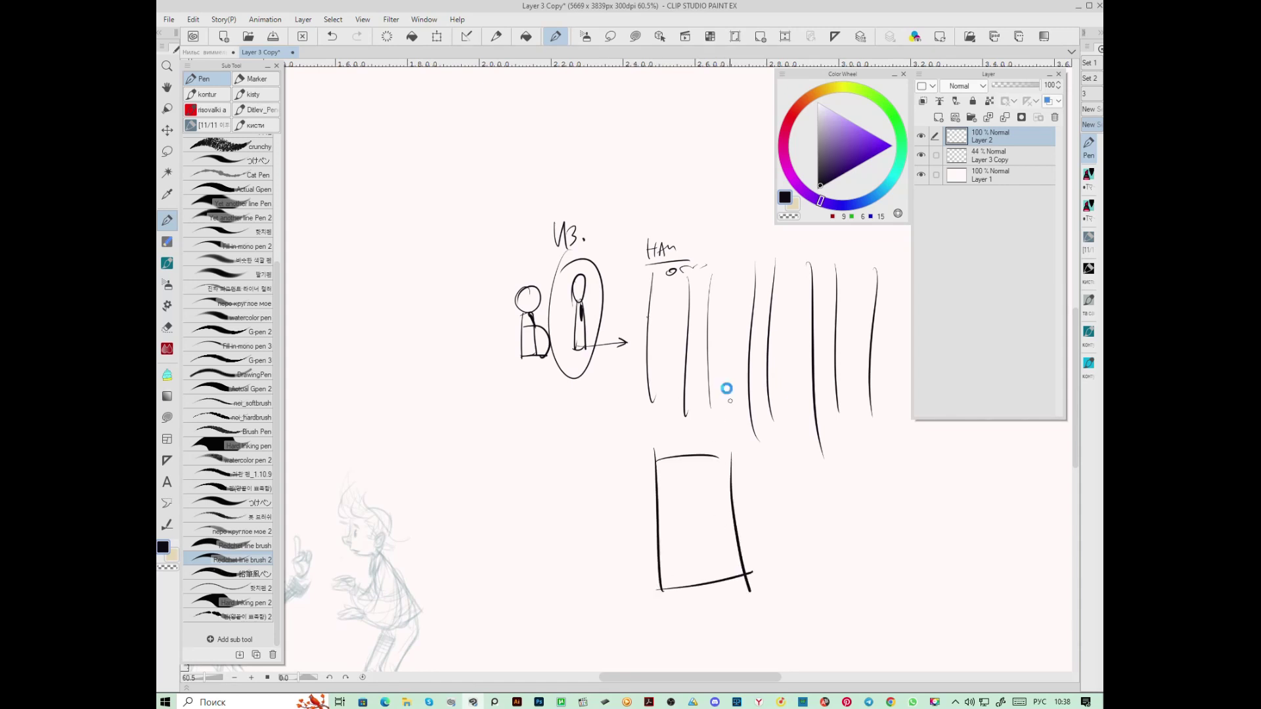
drag(587, 353, 634, 447)
drag(616, 436, 634, 448)
mouse_move(629, 446)
mouse_down()
mouse_move(641, 457)
mouse_move(742, 451)
mouse_up()
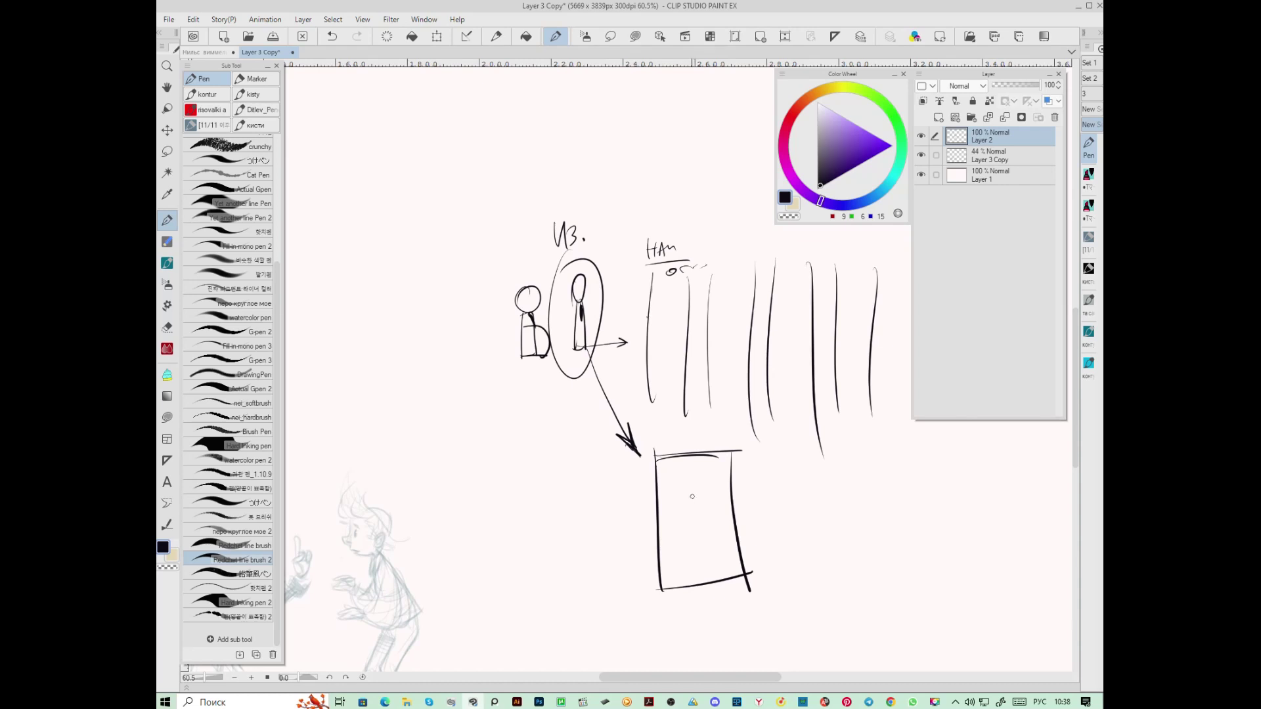
Draw an arrow into the rectangle and a row of dots across it, with sloping lines above the dots
mouse_move(671, 431)
mouse_down()
mouse_move(688, 447)
mouse_move(691, 500)
mouse_up()
mouse_move(691, 500)
mouse_down()
mouse_move(677, 488)
mouse_move(689, 501)
mouse_up()
drag(674, 522, 678, 523)
drag(691, 519, 832, 521)
mouse_move(659, 517)
mouse_down()
mouse_move(691, 500)
mouse_move(737, 510)
mouse_up()
drag(738, 500, 817, 519)
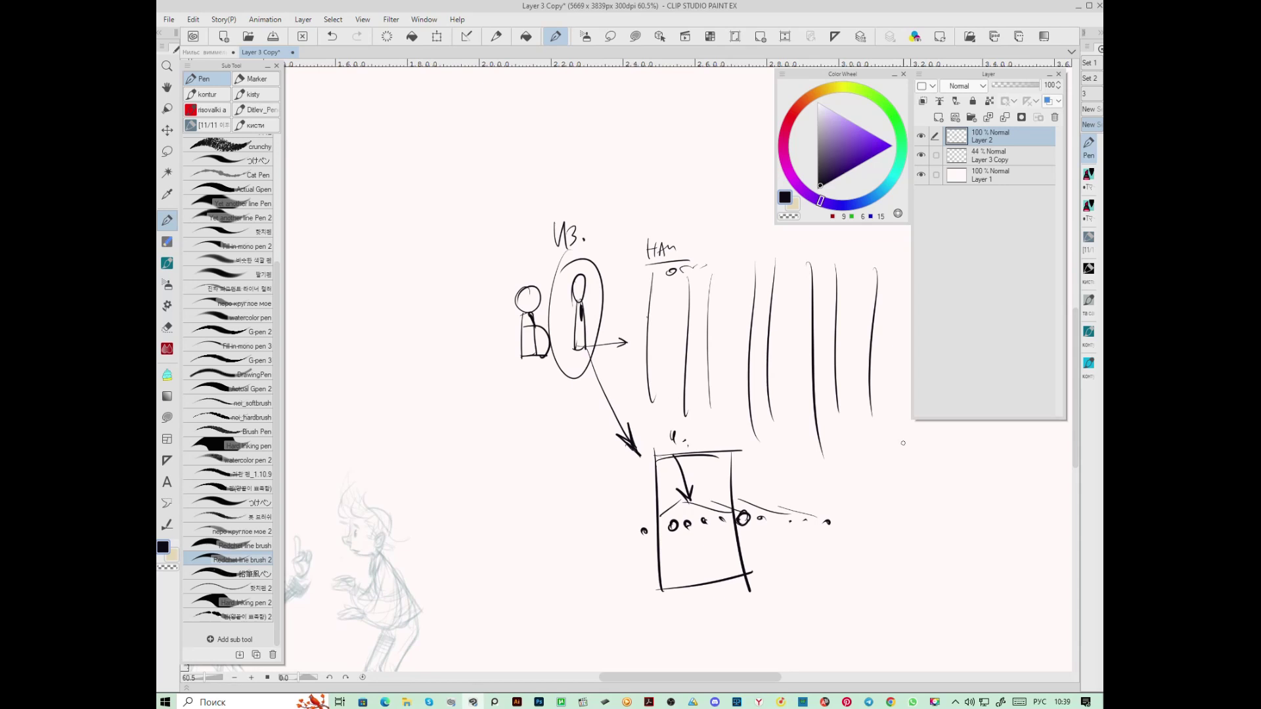
Draw callout lines from the outer dots to scribbled notes and a hatched shape beside the rectangle
mouse_move(749, 514)
mouse_down()
mouse_move(757, 464)
mouse_move(777, 460)
mouse_up()
drag(786, 457, 847, 463)
drag(854, 456, 856, 457)
mouse_move(826, 520)
mouse_down()
mouse_move(860, 476)
mouse_move(985, 462)
mouse_up()
mouse_move(644, 528)
mouse_down()
mouse_move(609, 490)
mouse_move(626, 480)
mouse_move(645, 491)
mouse_move(589, 500)
mouse_move(583, 530)
mouse_move(622, 522)
mouse_move(585, 517)
mouse_up()
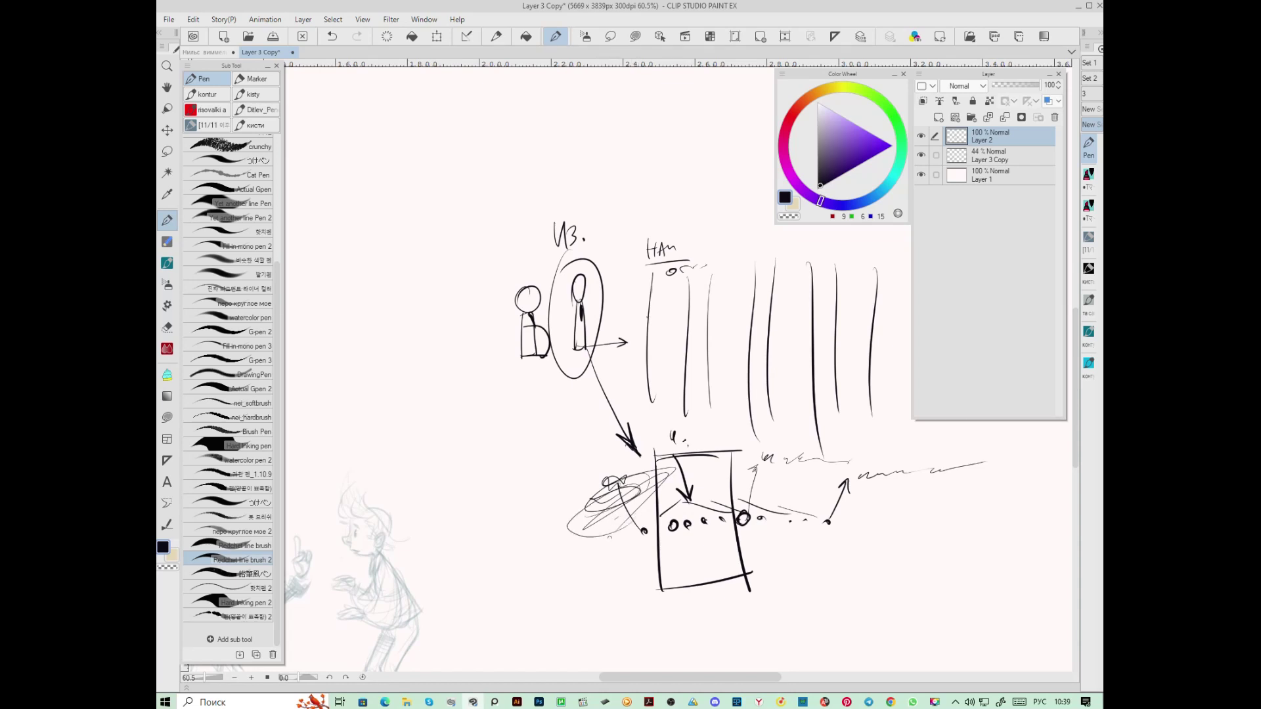
Draw an arrow back to the circled figure, a downward arrow from the dots and long horizontal lines beneath them
mouse_move(679, 448)
mouse_down()
mouse_move(601, 357)
mouse_move(626, 370)
mouse_up()
drag(603, 357, 622, 368)
drag(633, 448, 640, 457)
mouse_move(686, 518)
mouse_down()
mouse_move(822, 519)
mouse_move(769, 527)
mouse_move(775, 565)
mouse_up()
mouse_move(766, 553)
mouse_down()
mouse_move(776, 568)
mouse_move(810, 542)
mouse_up()
mouse_move(668, 570)
mouse_down()
mouse_move(922, 532)
mouse_move(565, 574)
mouse_move(942, 518)
mouse_up()
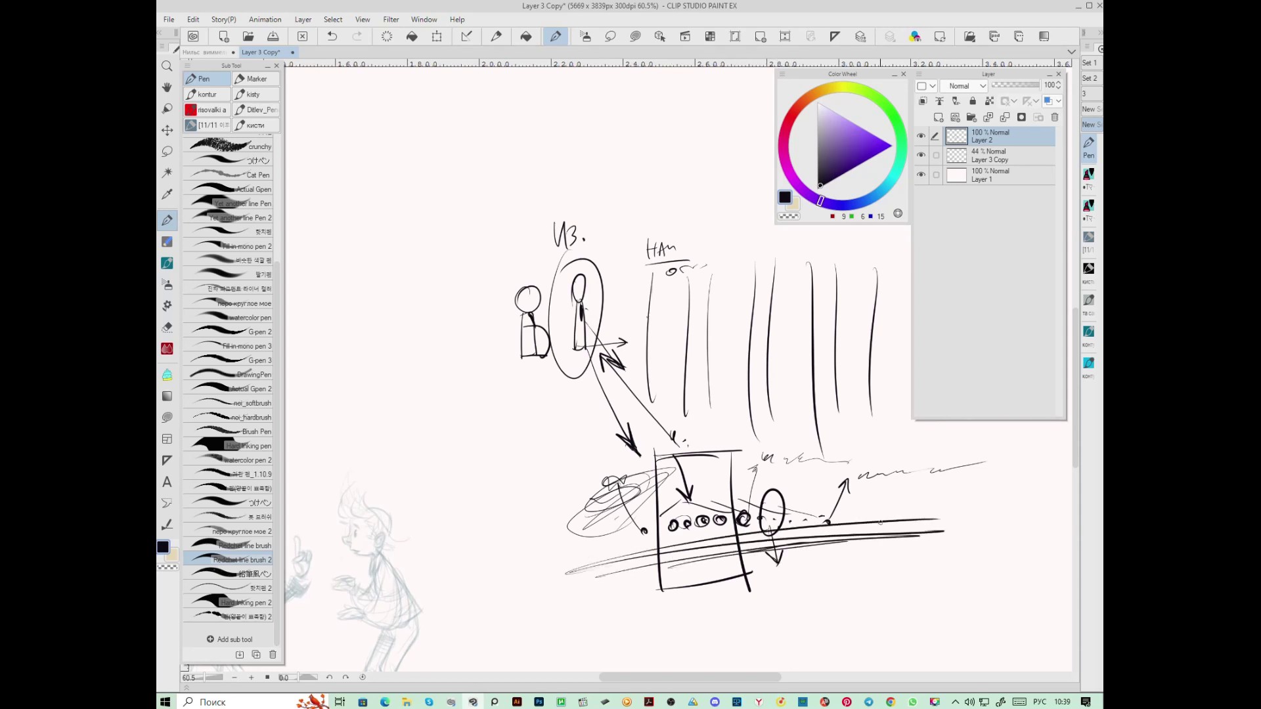
Circle one of the dots, thicken the downward arrow and enclose the whole row in a bold ellipse
drag(684, 542, 702, 530)
drag(851, 538, 967, 522)
mouse_move(708, 519)
mouse_down()
mouse_move(702, 541)
mouse_move(713, 509)
mouse_up()
drag(771, 538, 782, 583)
drag(770, 567, 781, 583)
mouse_move(729, 501)
mouse_down()
mouse_move(591, 559)
mouse_move(578, 548)
mouse_move(651, 558)
mouse_move(557, 535)
mouse_up()
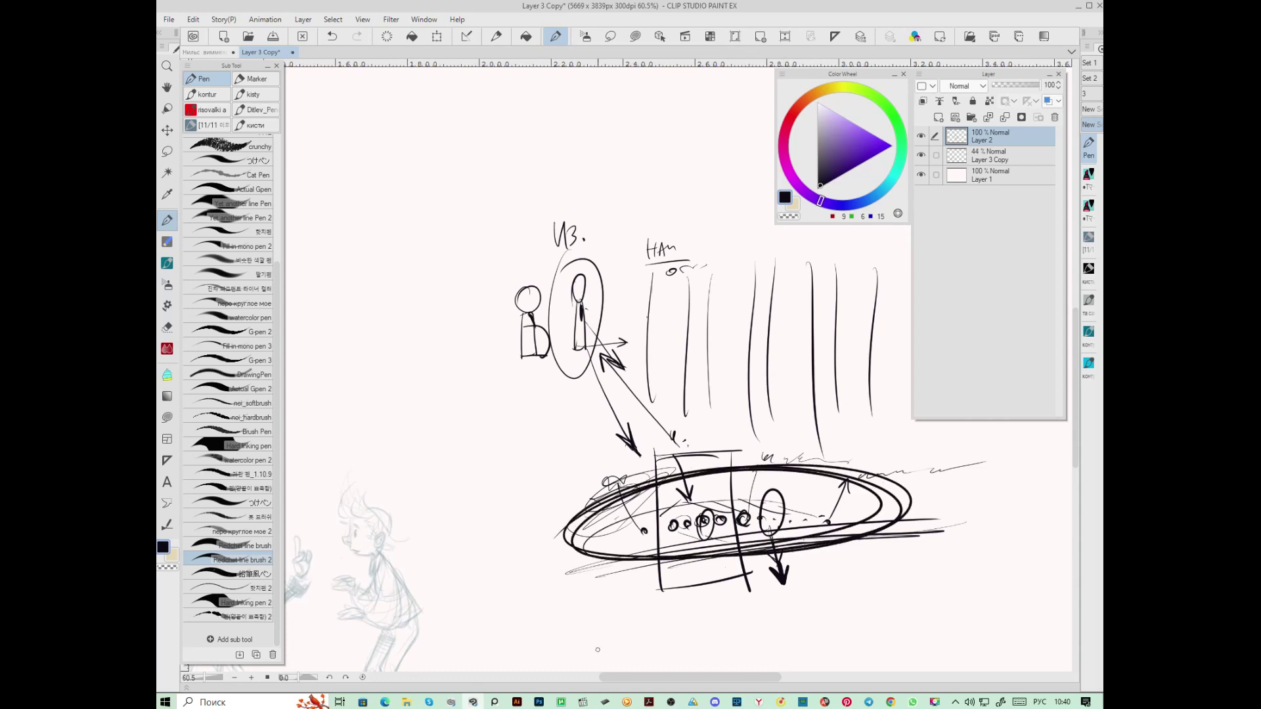
Draw a second wide ellipse below the first, with an arrow leading into it and a handwritten label above
mouse_move(801, 549)
mouse_down()
mouse_move(821, 585)
mouse_move(799, 592)
mouse_move(835, 591)
mouse_up()
mouse_move(972, 584)
mouse_down()
mouse_move(762, 589)
mouse_move(1005, 607)
mouse_move(772, 584)
mouse_move(841, 575)
mouse_move(828, 577)
mouse_up()
drag(840, 560, 847, 575)
drag(854, 561, 869, 571)
drag(870, 566, 876, 569)
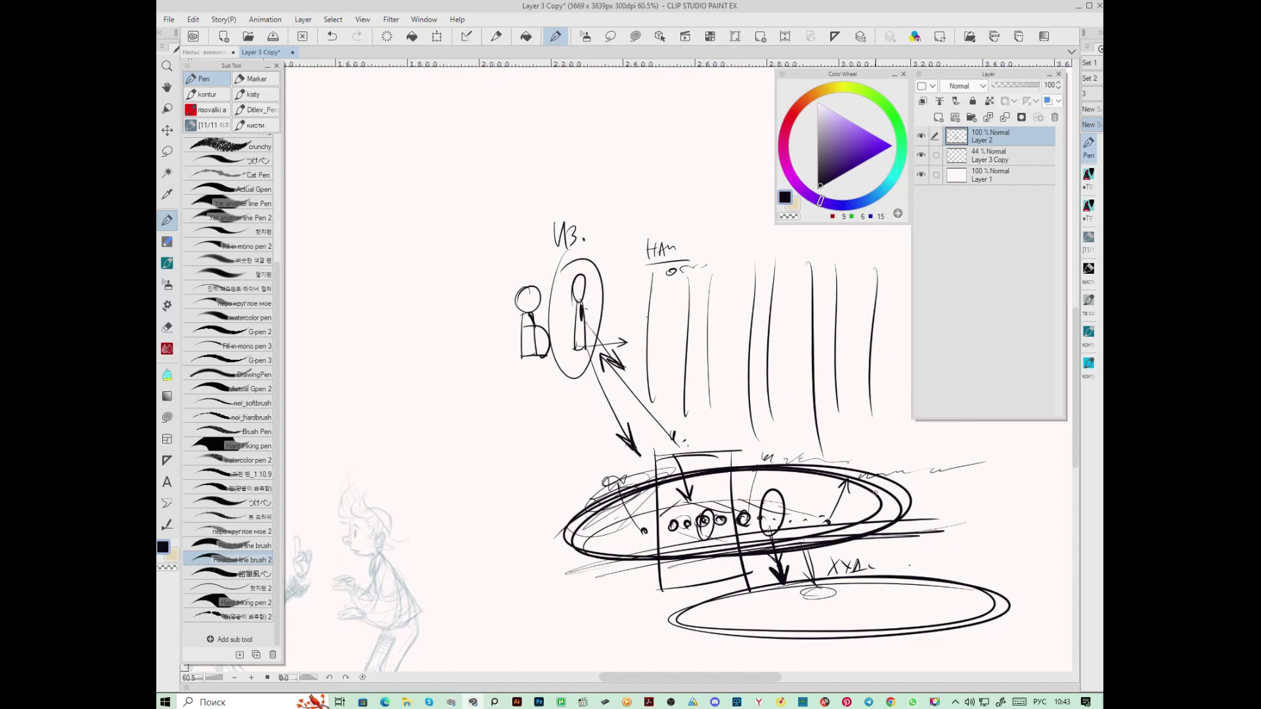
Switch to Yandex Browser, open VK, expand the replies about AI training under the wall post and open a commenter's profile
click(761, 703)
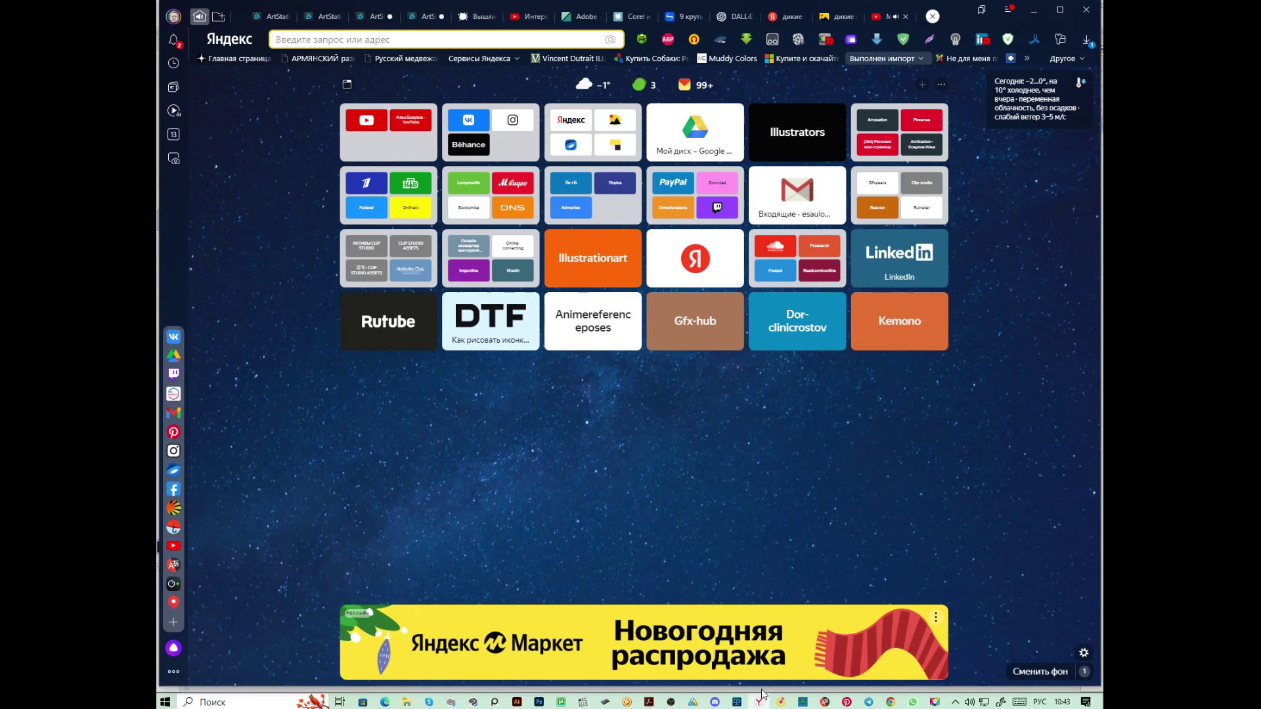
click(491, 132)
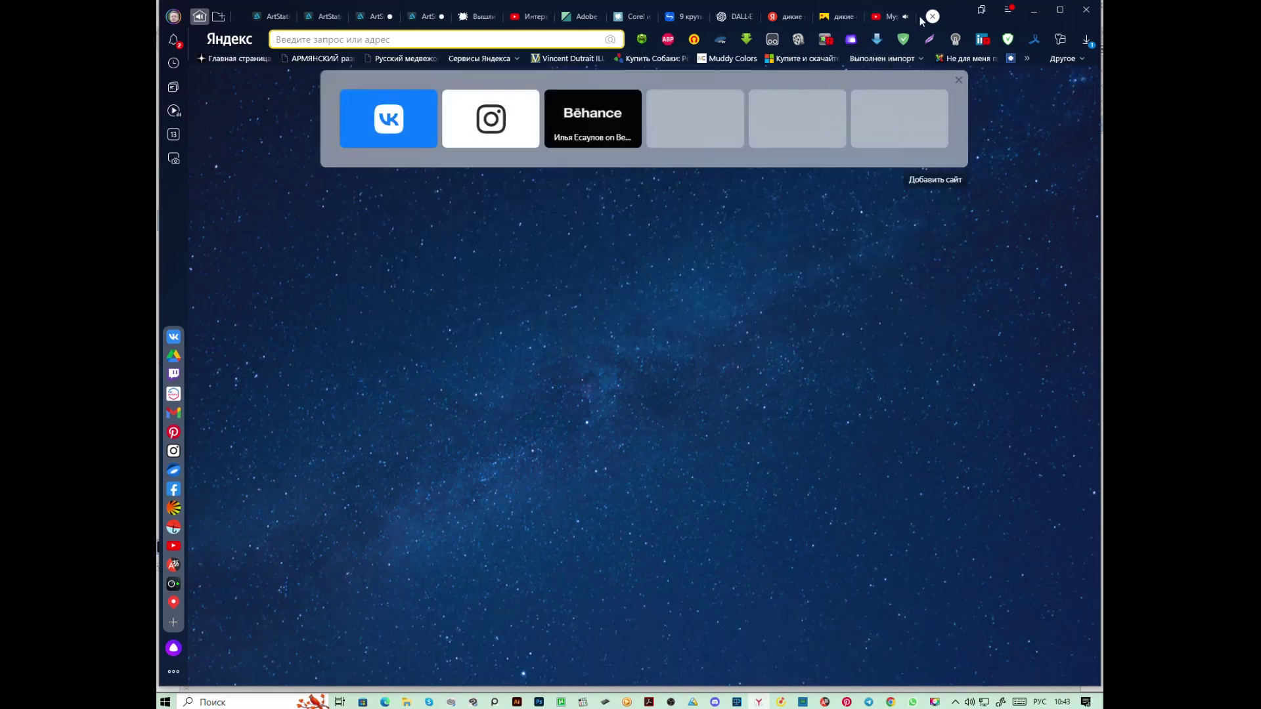
click(393, 130)
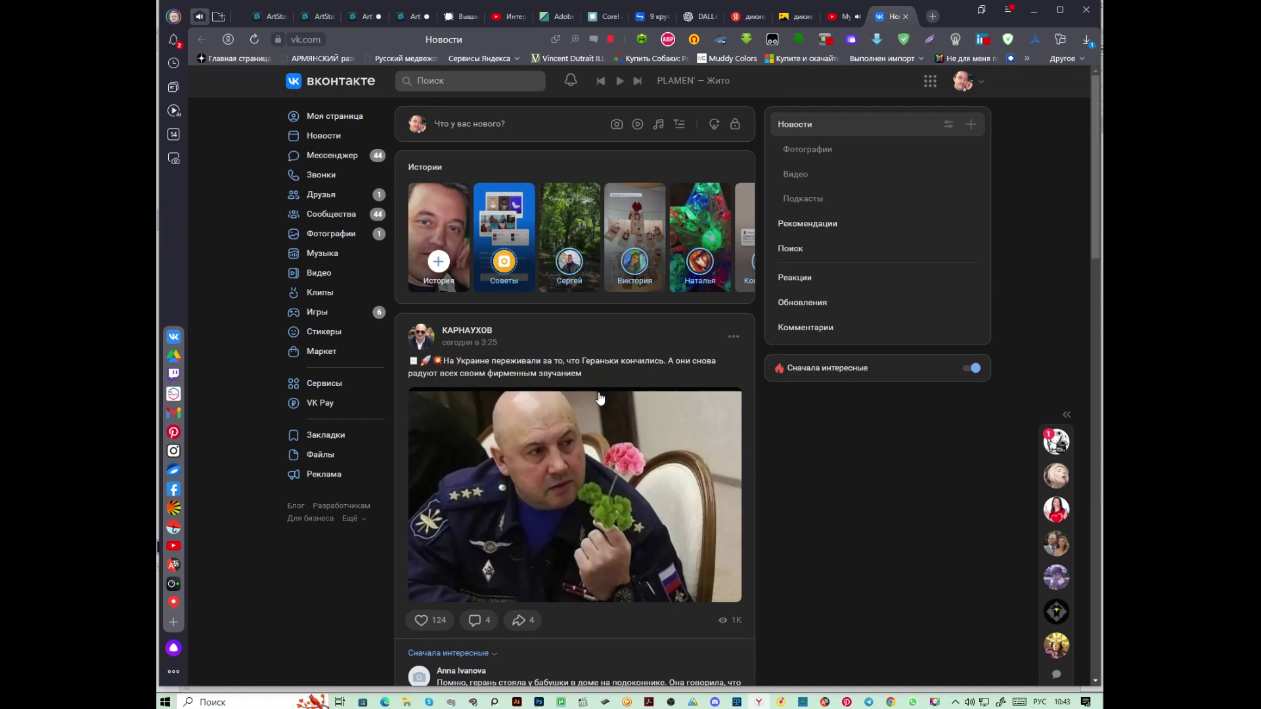
scroll(599, 398, down, 6)
scroll(599, 397, down, 12)
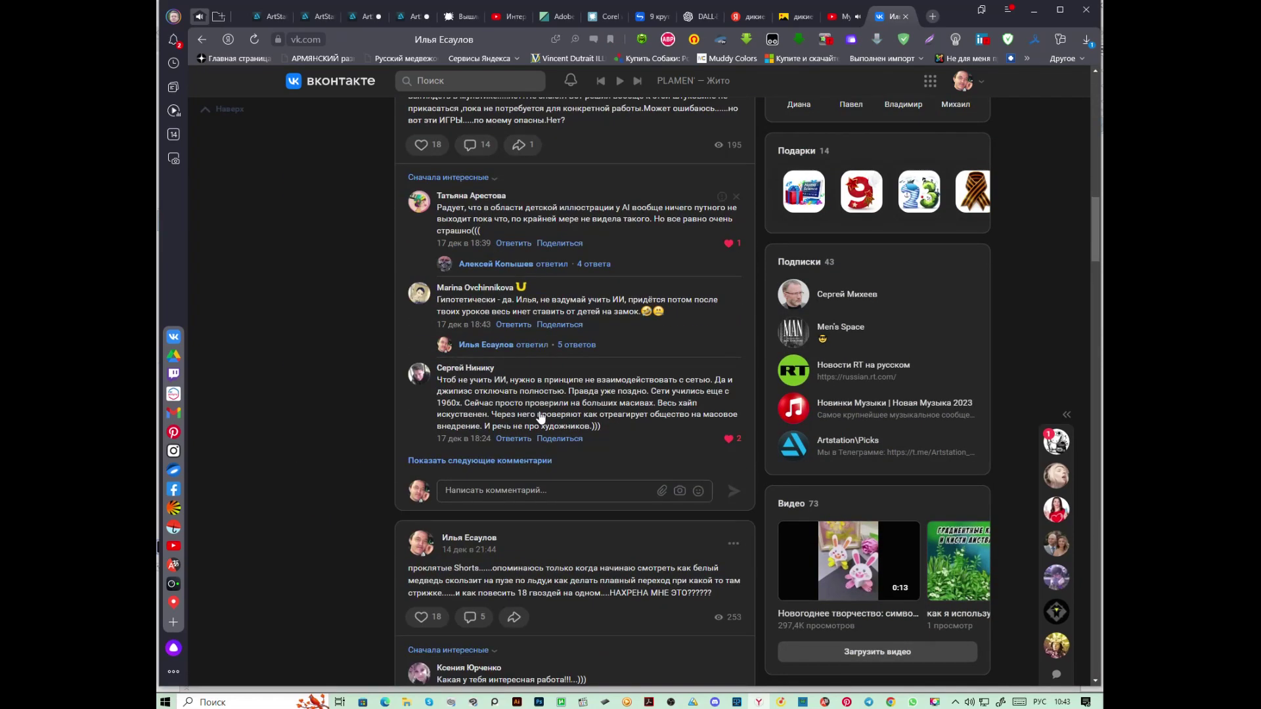
click(544, 345)
scroll(544, 345, down, 3)
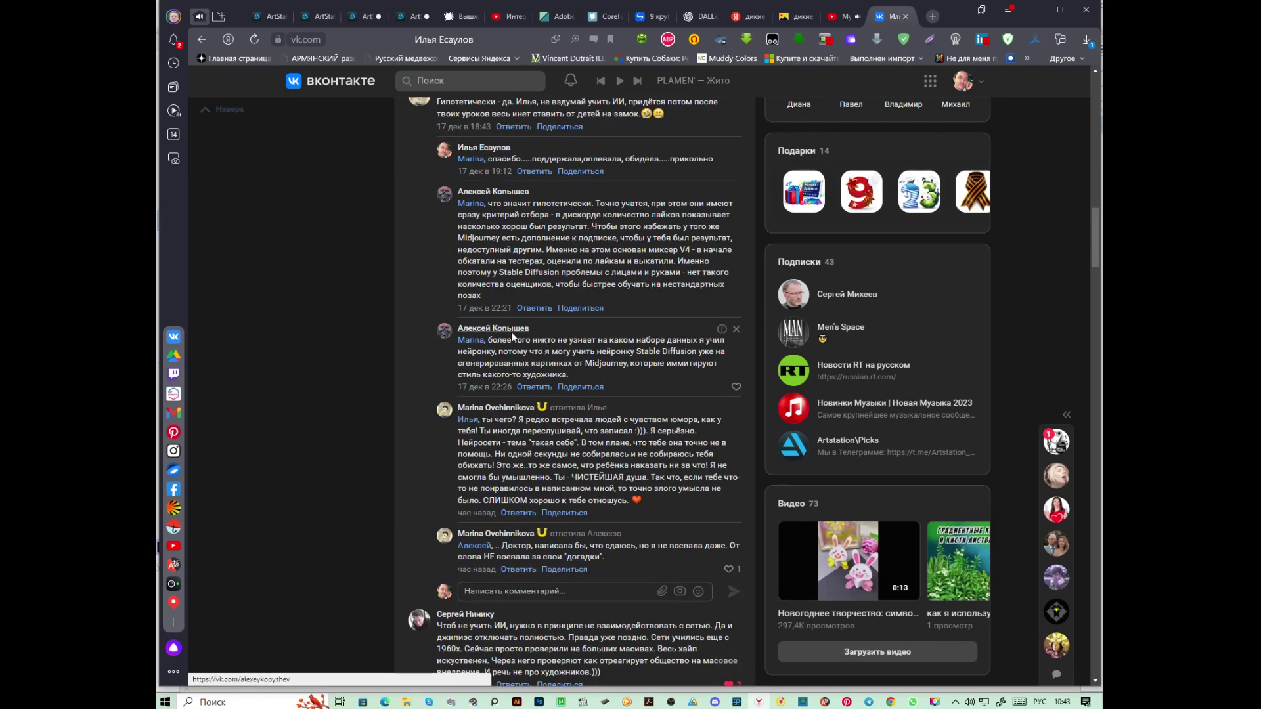
click(493, 328)
scroll(438, 347, down, 3)
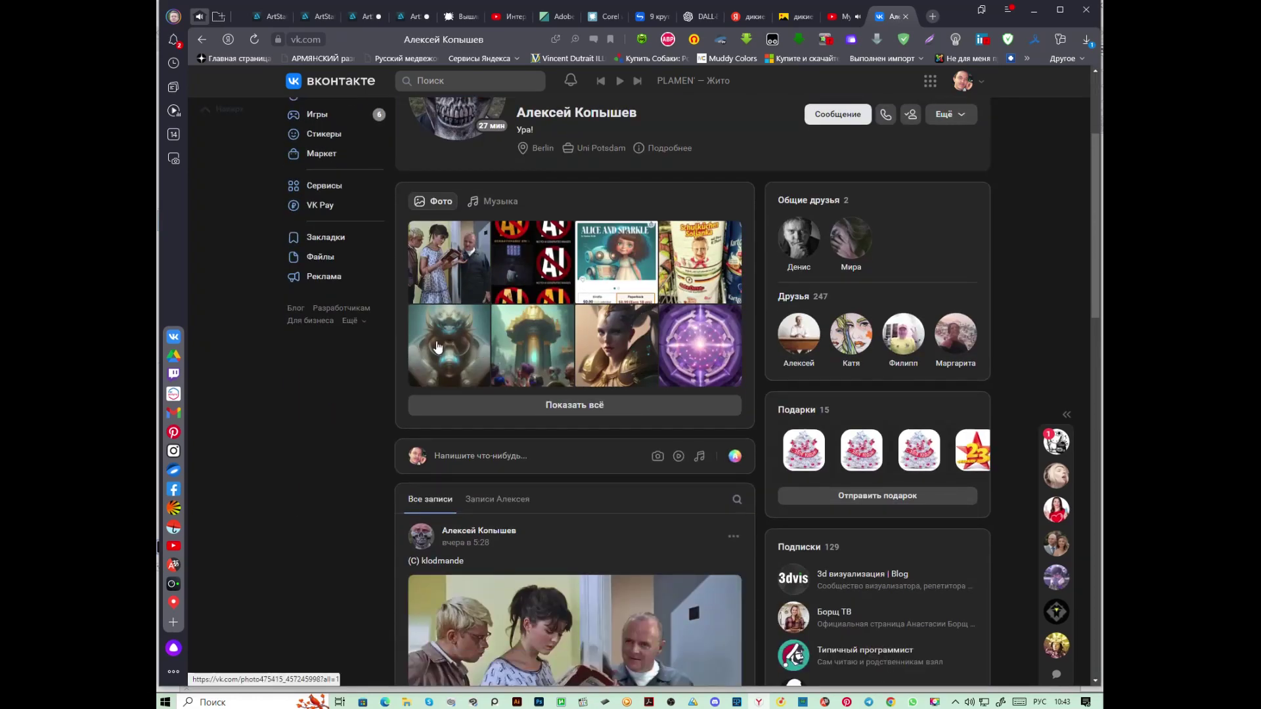
Examine the AI-generated artworks among the commenter's wall photos one by one, and close the photo viewer
click(436, 341)
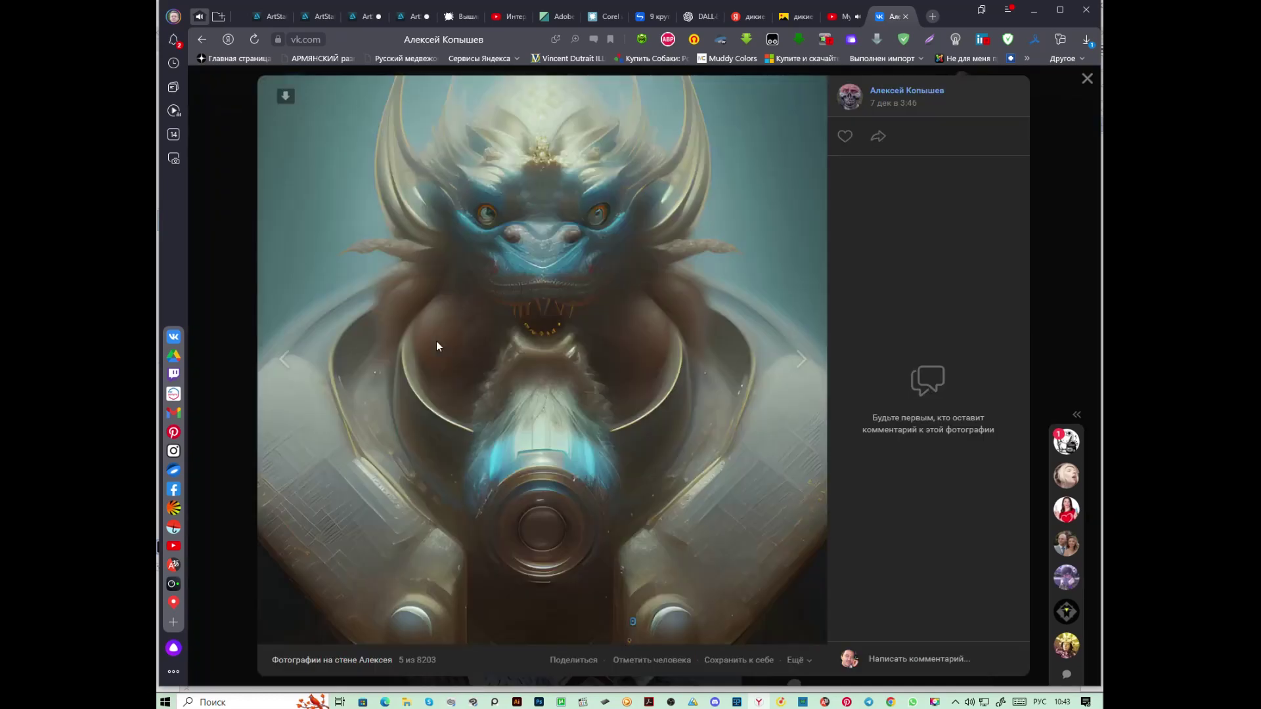
click(794, 356)
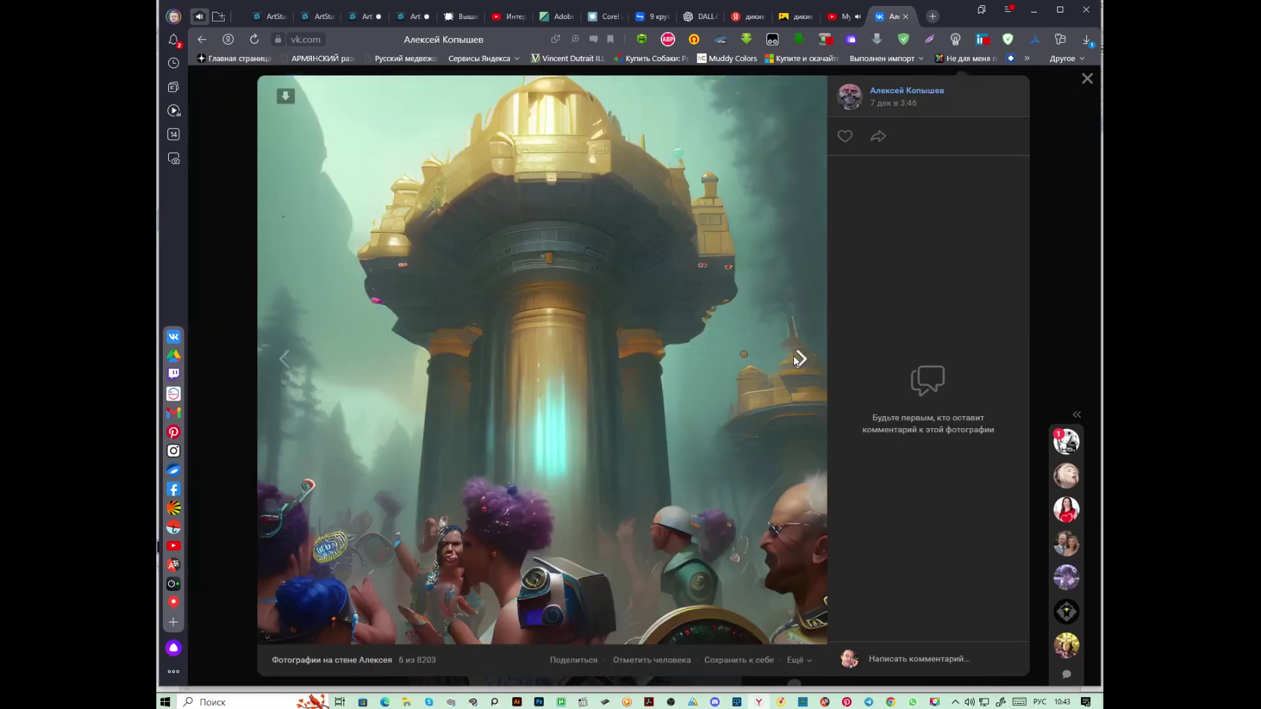
click(795, 358)
click(795, 359)
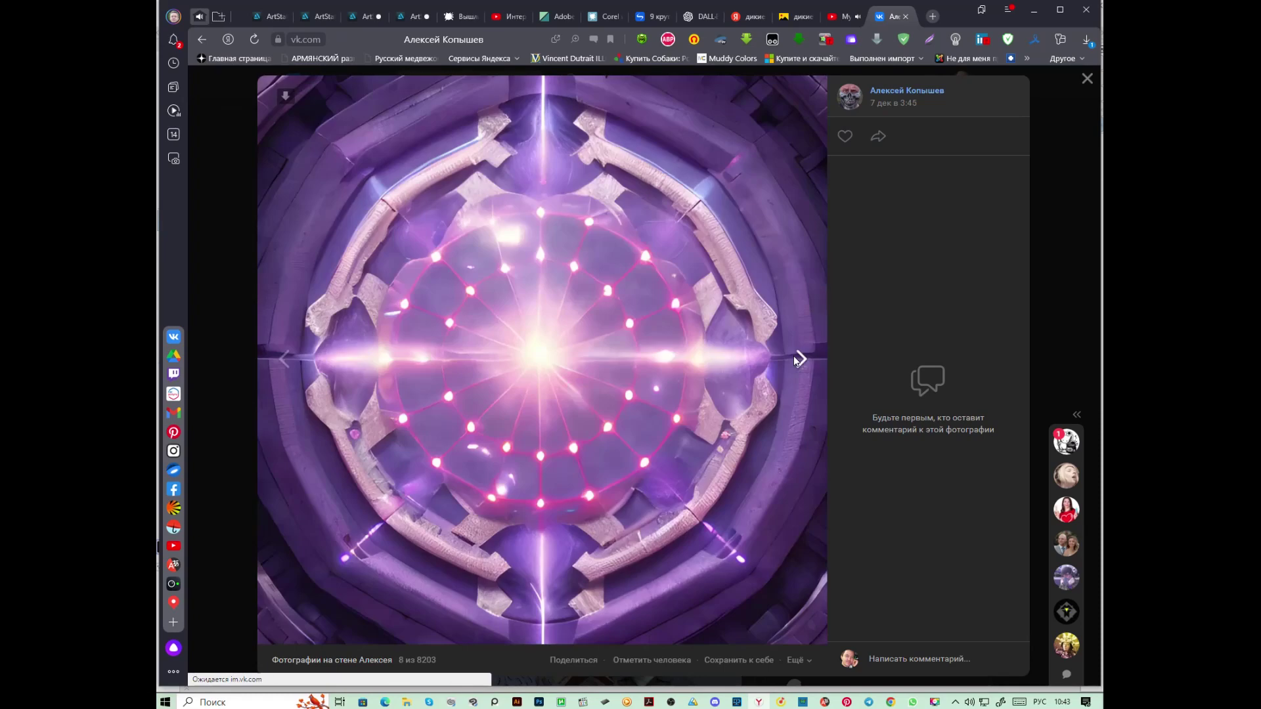
click(282, 359)
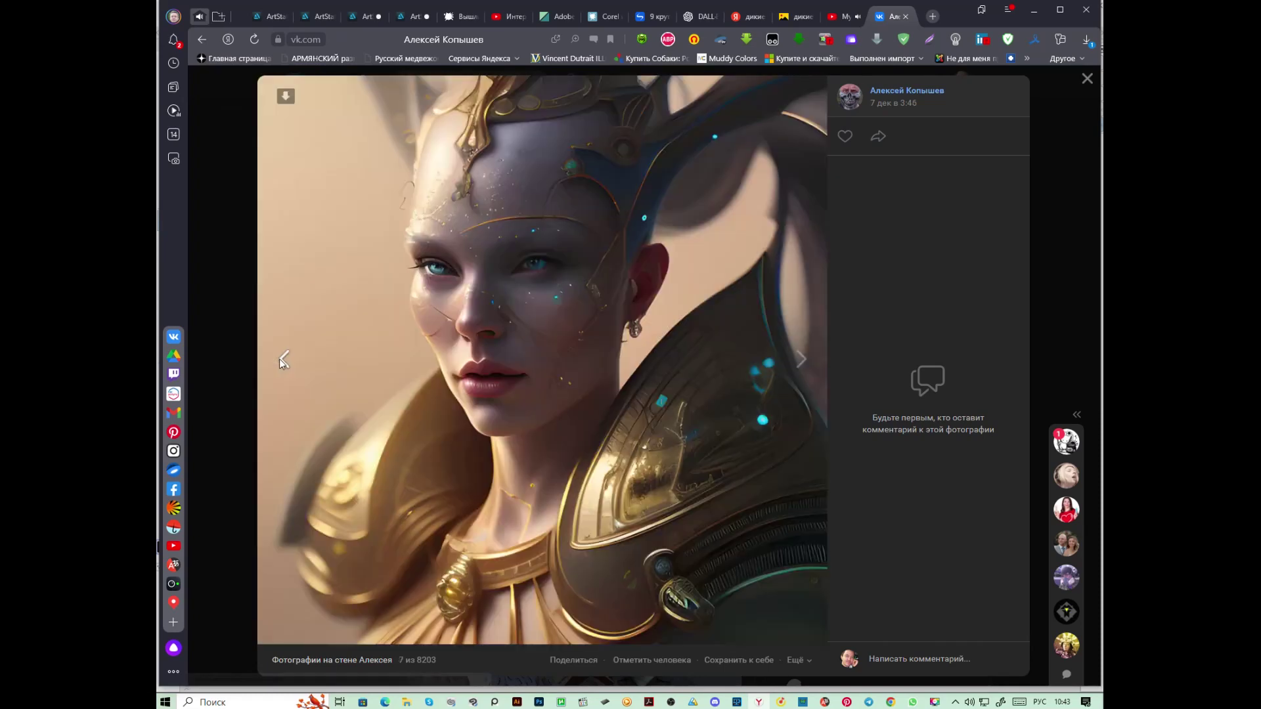
click(283, 360)
click(282, 360)
click(283, 360)
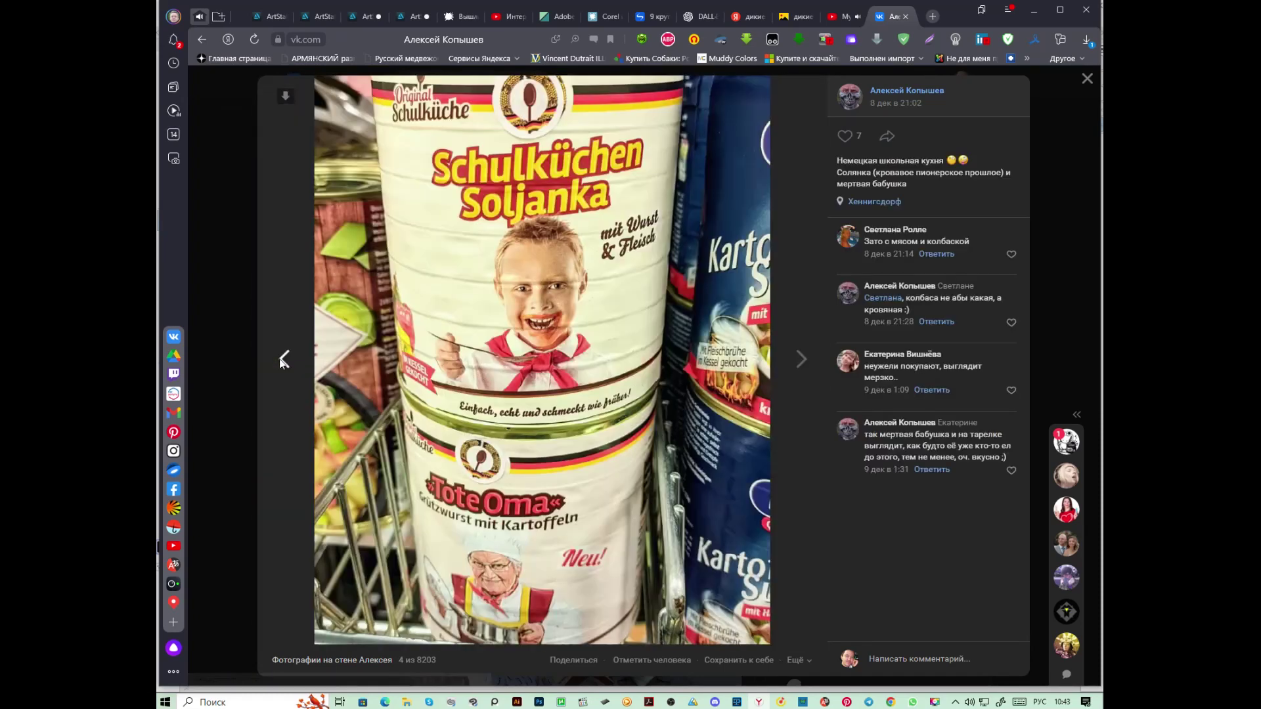
click(798, 369)
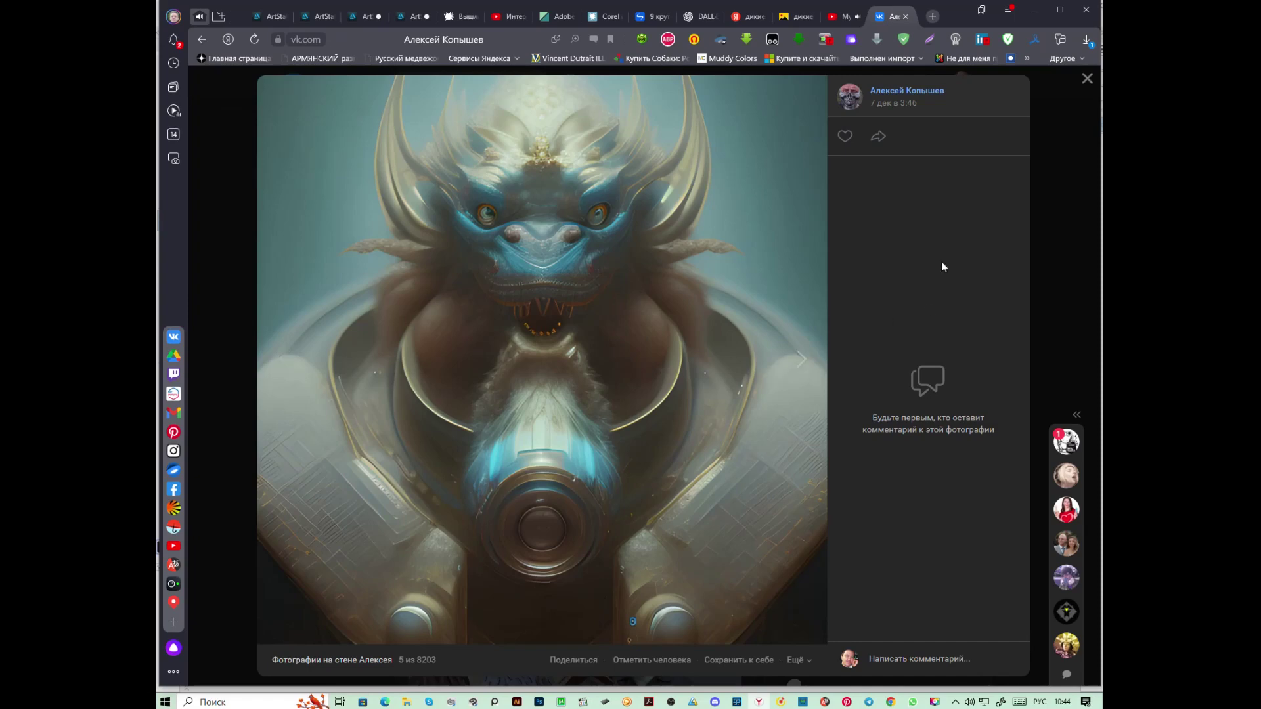
click(1087, 78)
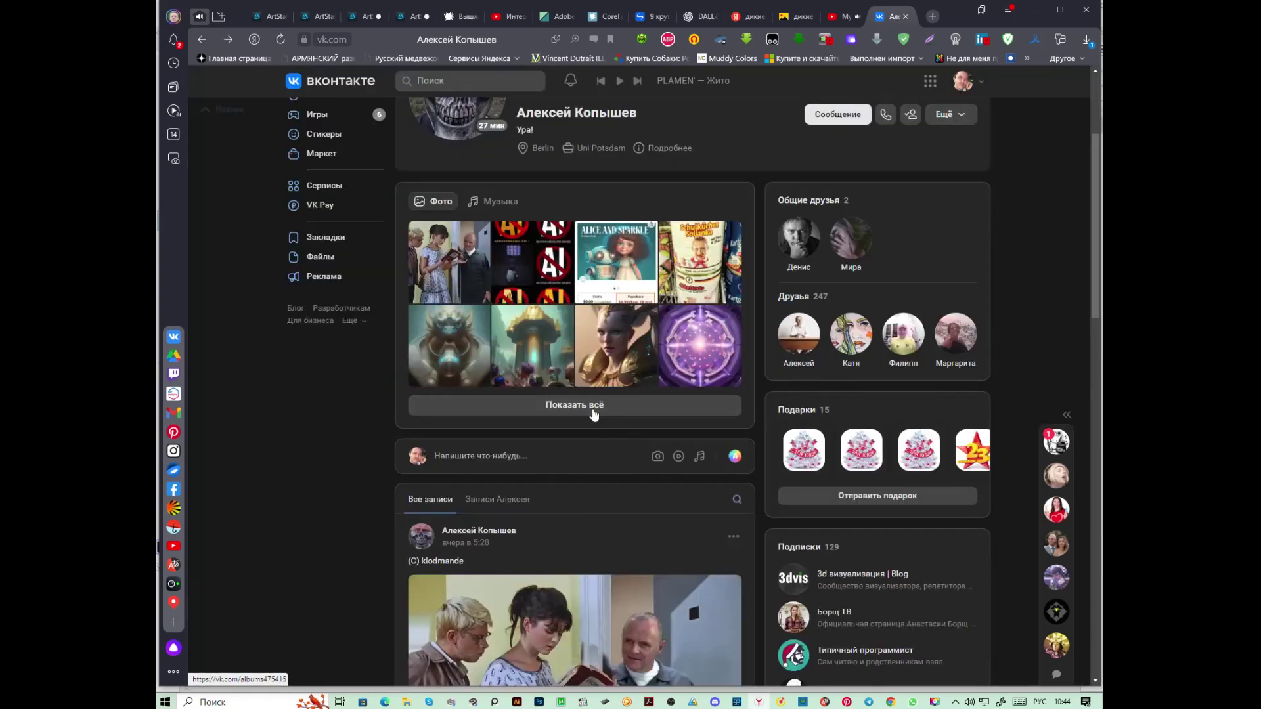
Examine the commenter's full 2022 photo gallery of trains, portraits and giant robots, and return to Clip Studio Paint
click(615, 406)
scroll(624, 397, down, 15)
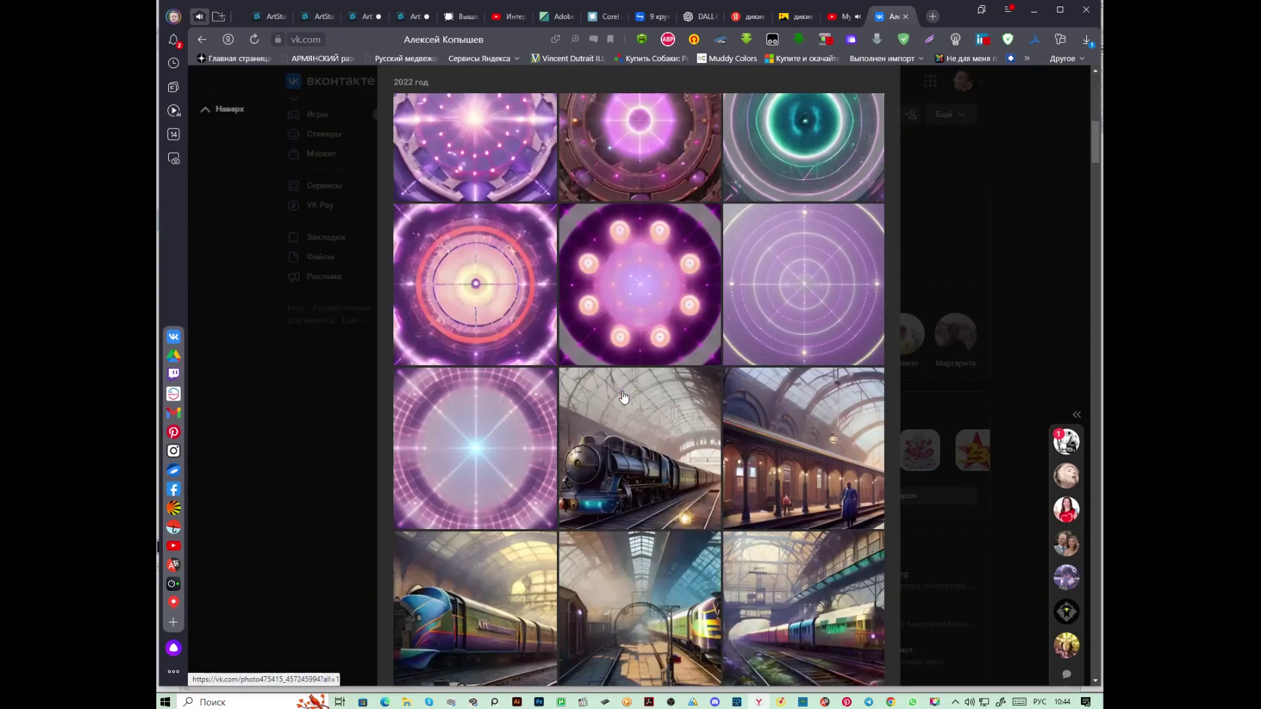
scroll(680, 379, up, 3)
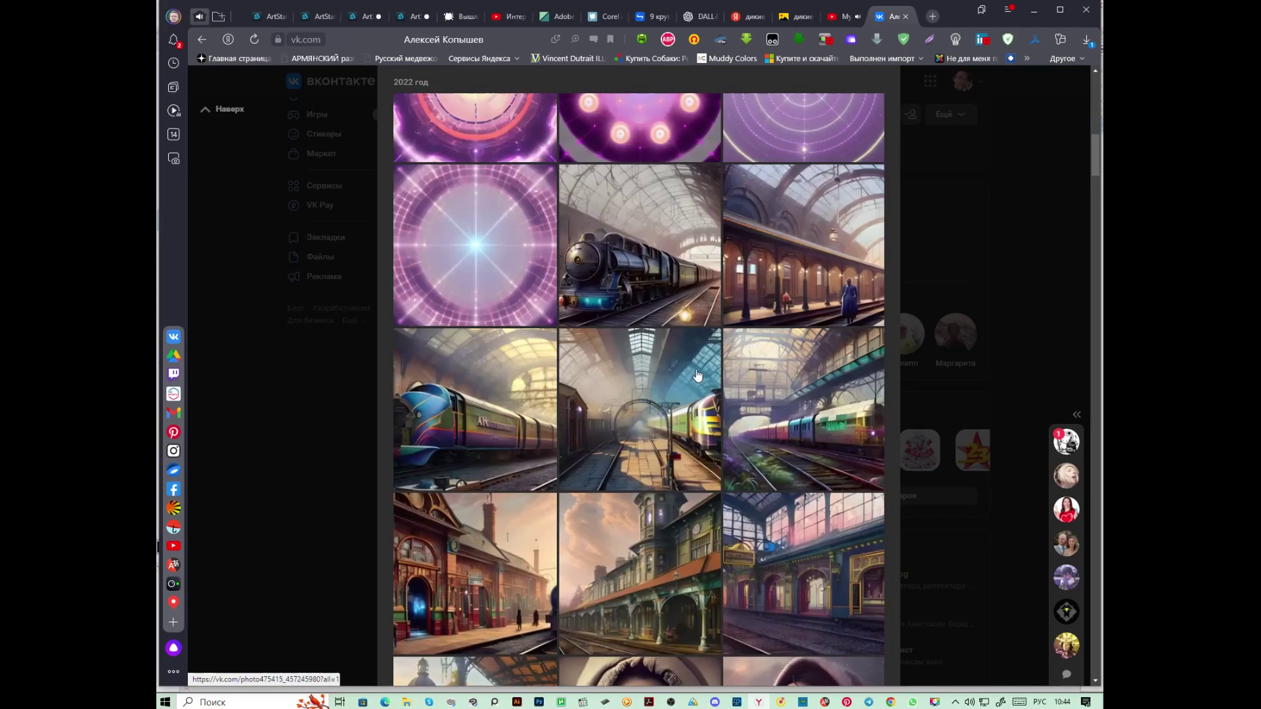
scroll(683, 394, down, 5)
scroll(688, 407, down, 1)
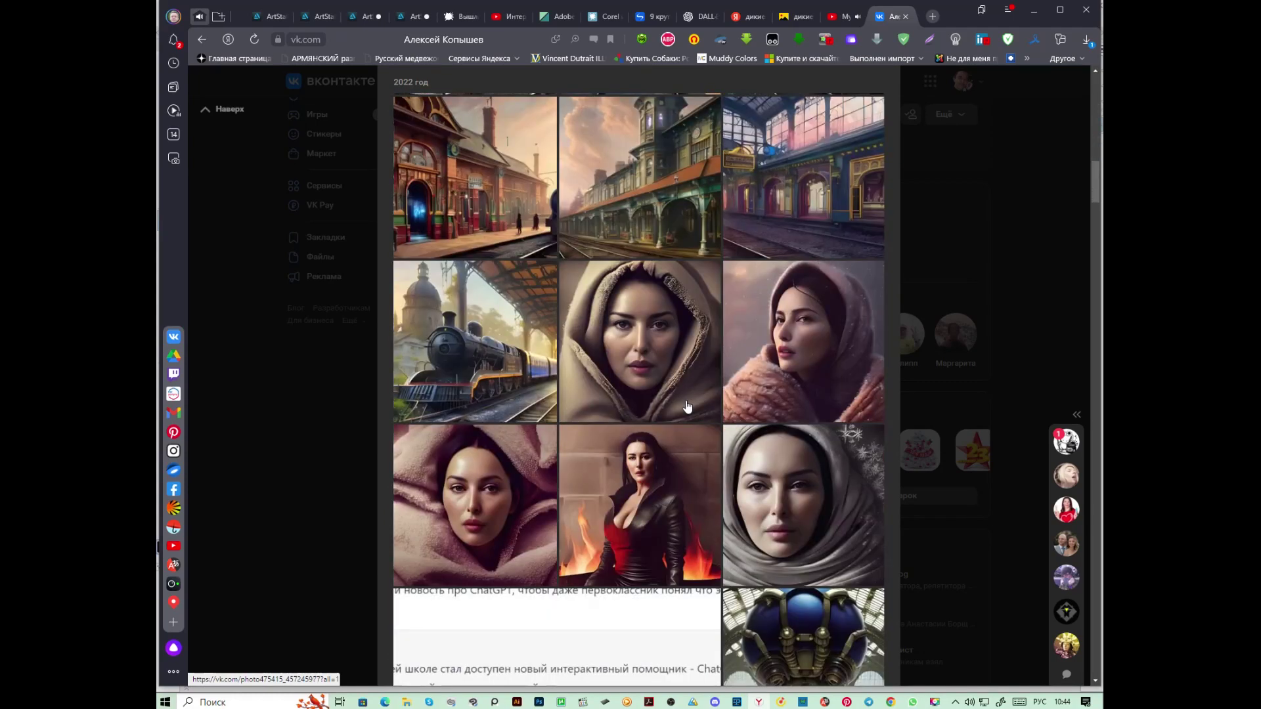
scroll(687, 408, up, 5)
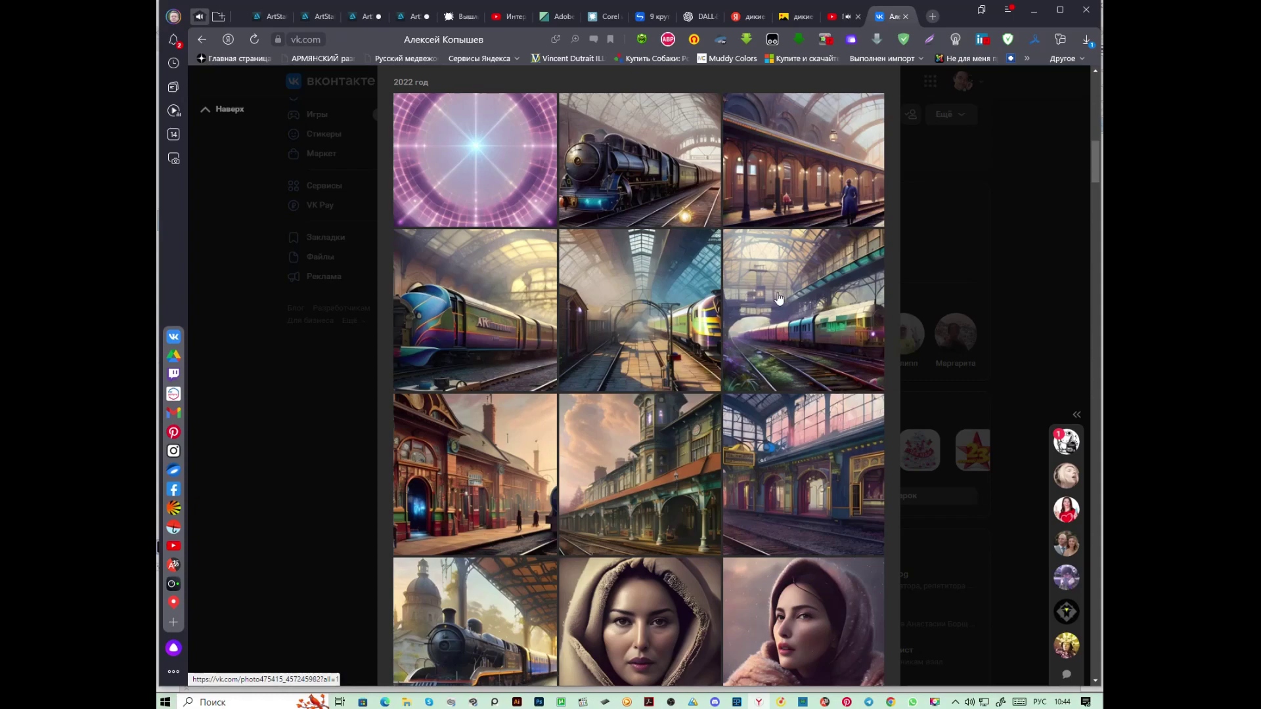
scroll(647, 421, down, 2)
scroll(647, 420, down, 3)
scroll(650, 418, up, 5)
scroll(657, 413, down, 5)
scroll(659, 411, down, 7)
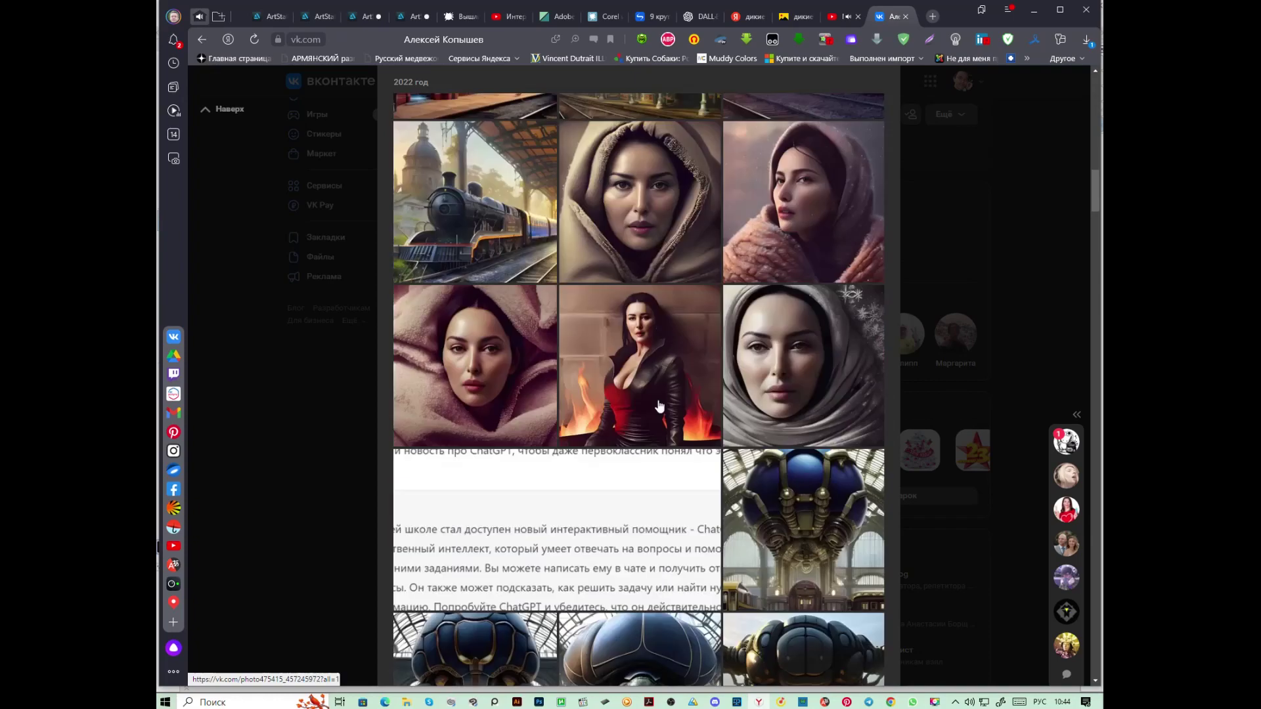
scroll(720, 410, down, 2)
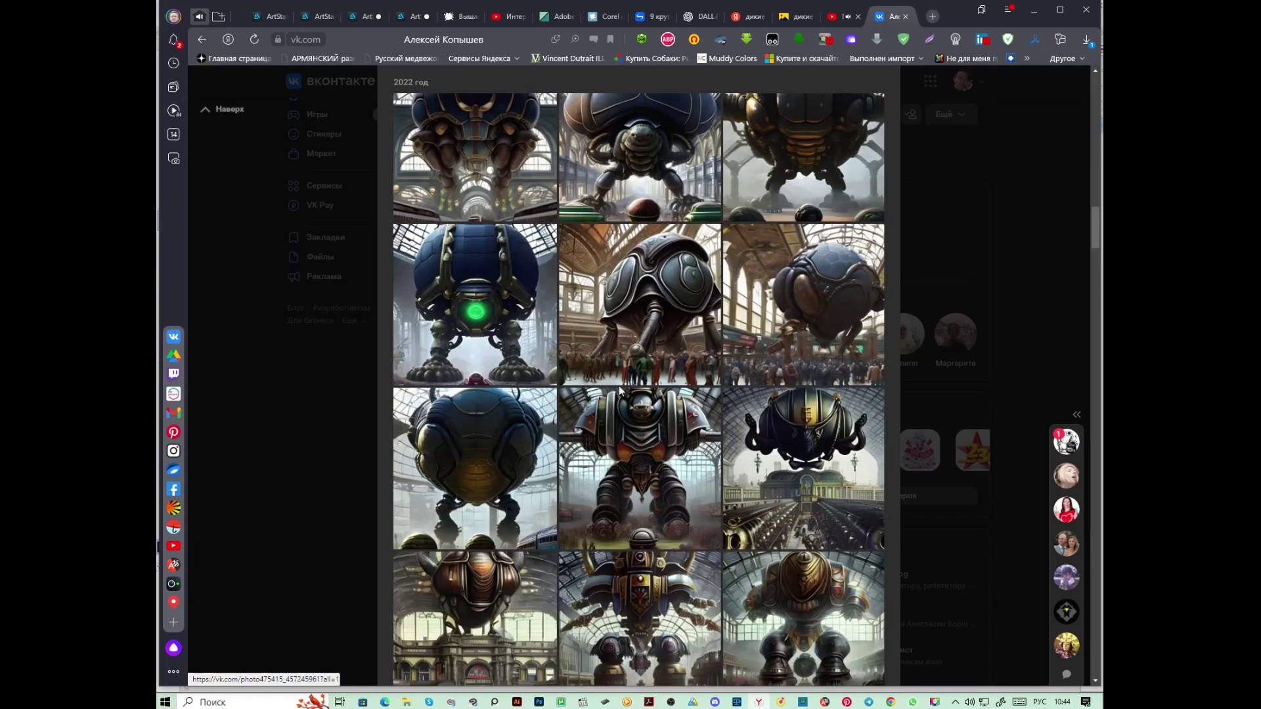
scroll(794, 481, down, 3)
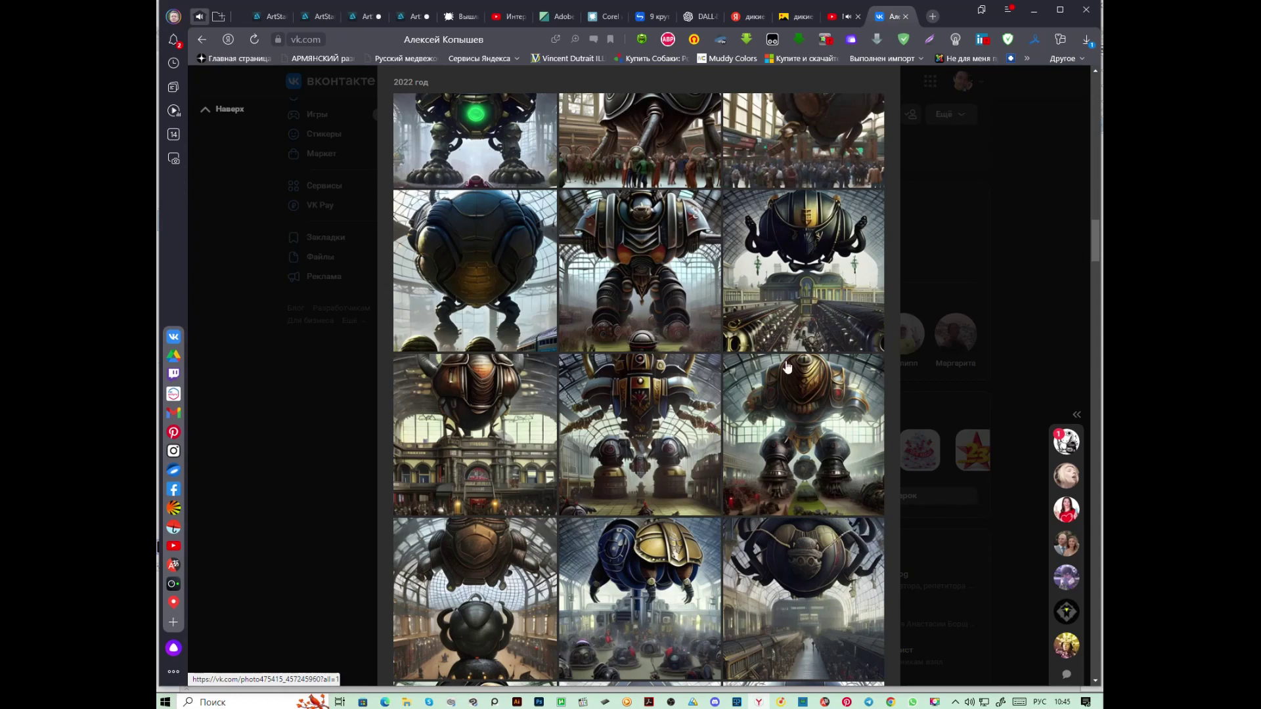
scroll(787, 365, down, 3)
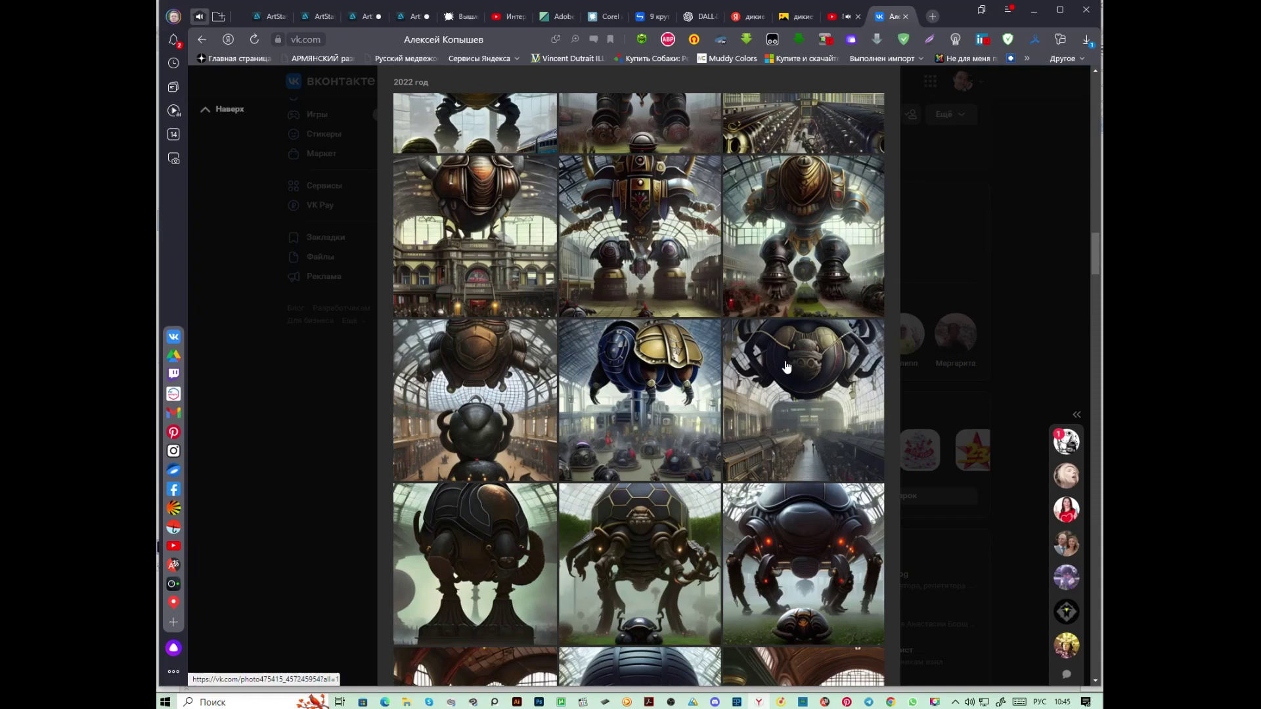
scroll(787, 365, down, 3)
scroll(787, 365, up, 5)
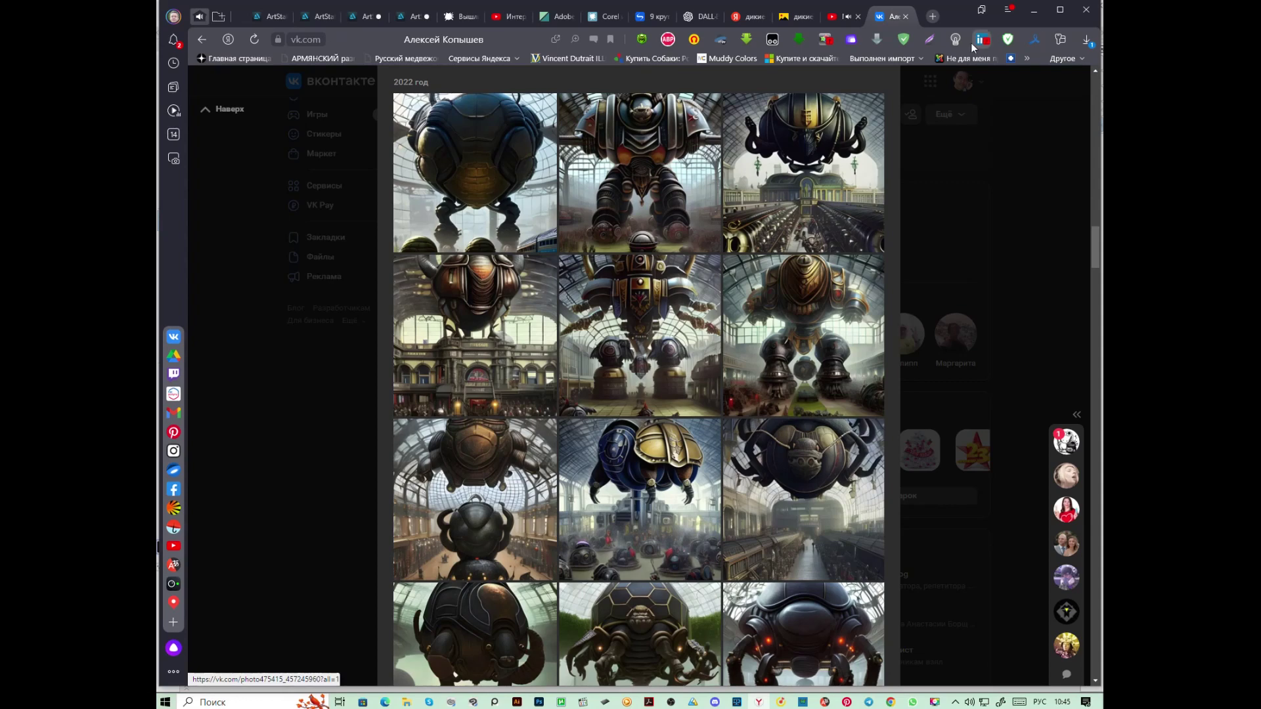
click(1034, 10)
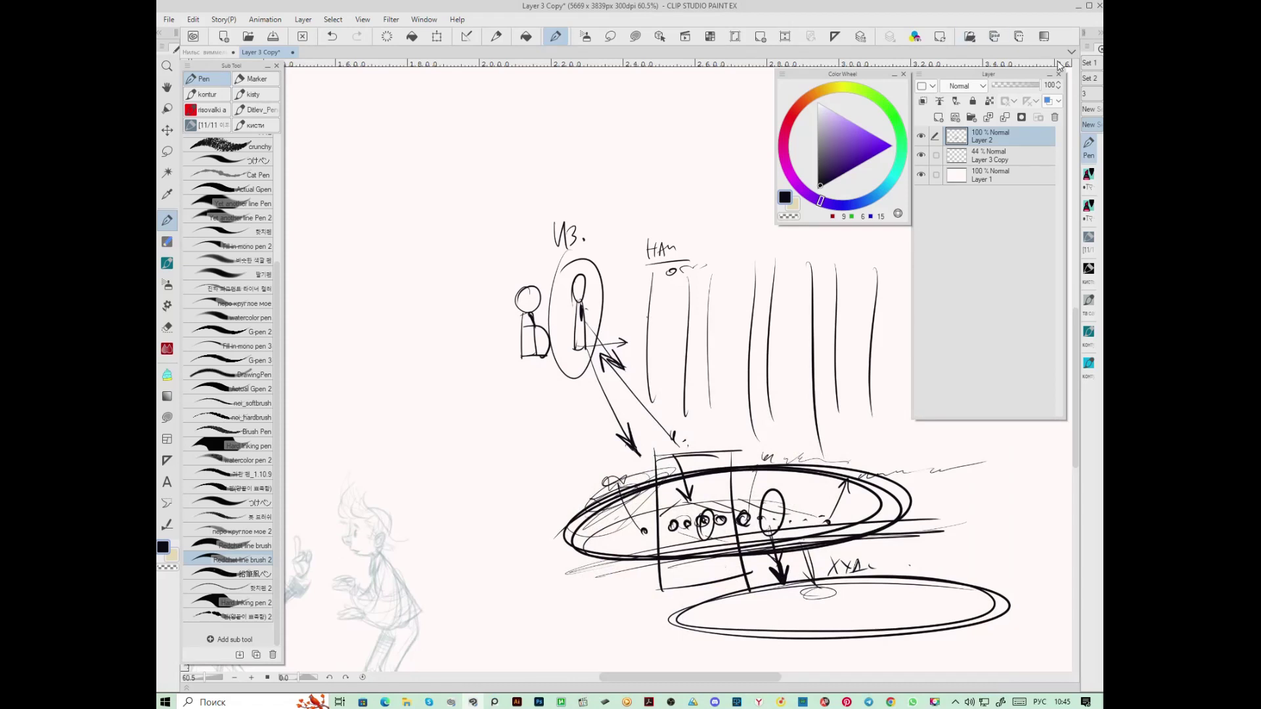
Add short vertical tick marks across the upper edge of the rectangle in the diagram
drag(707, 444, 707, 464)
drag(713, 442, 717, 463)
mouse_move(721, 454)
mouse_down()
mouse_move(761, 503)
mouse_move(866, 509)
mouse_up()
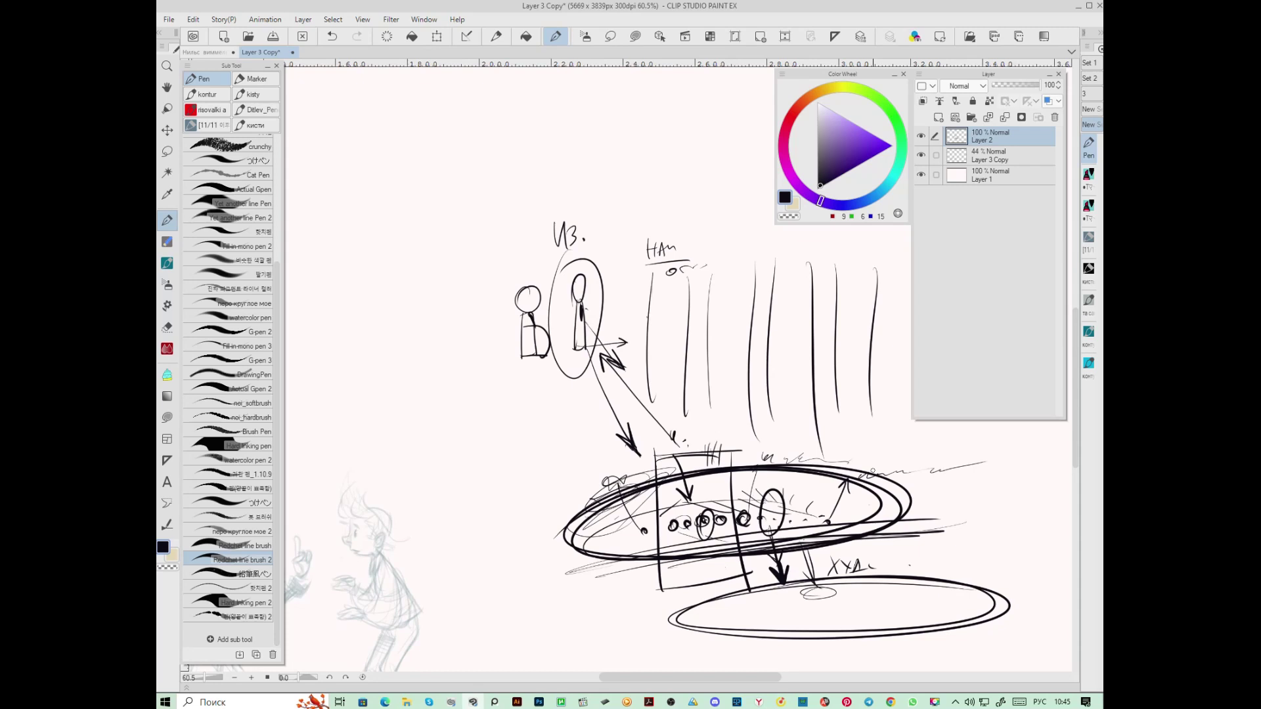
Enclose the lower ellipse in a larger one, scribble long strokes over the gap above it and add diagonal hatching
mouse_move(862, 578)
mouse_down()
mouse_move(850, 595)
mouse_move(869, 567)
mouse_up()
drag(725, 586, 983, 556)
drag(808, 558, 894, 554)
drag(701, 595, 1009, 569)
drag(780, 557, 1001, 565)
mouse_move(709, 572)
mouse_down()
mouse_move(857, 562)
mouse_move(1032, 592)
mouse_move(722, 571)
mouse_up()
drag(632, 632, 704, 586)
mouse_move(655, 637)
mouse_down()
mouse_move(725, 581)
mouse_move(755, 590)
mouse_up()
drag(716, 639, 798, 578)
drag(722, 636, 842, 573)
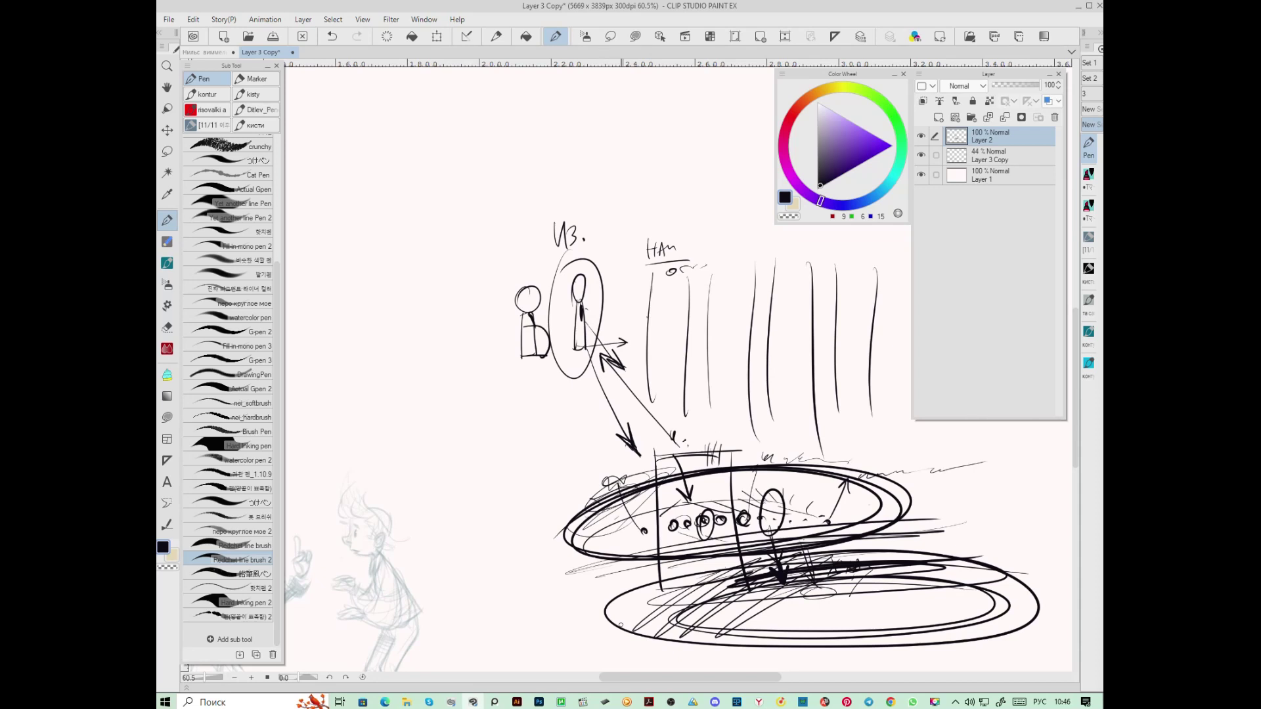
Sketch two upright posts with rounded bases and two long horizontal lines in the empty area above the diagram
drag(523, 224, 581, 543)
drag(438, 312, 695, 302)
drag(416, 411, 699, 384)
mouse_move(428, 180)
mouse_down()
mouse_move(458, 350)
mouse_move(484, 340)
mouse_up()
drag(451, 340, 504, 340)
drag(635, 167, 656, 332)
drag(671, 184, 683, 321)
mouse_move(647, 327)
mouse_down()
mouse_move(661, 332)
mouse_move(678, 308)
mouse_up()
drag(641, 175, 657, 172)
Draw slanted lines across the two posts, hatch the space between them and add a thin curve above the hatching
drag(418, 321, 724, 284)
drag(402, 309, 752, 269)
drag(606, 230, 544, 293)
mouse_move(597, 228)
mouse_down()
mouse_move(527, 289)
mouse_move(488, 295)
mouse_up()
drag(550, 217, 452, 293)
drag(483, 228, 447, 250)
drag(420, 224, 669, 211)
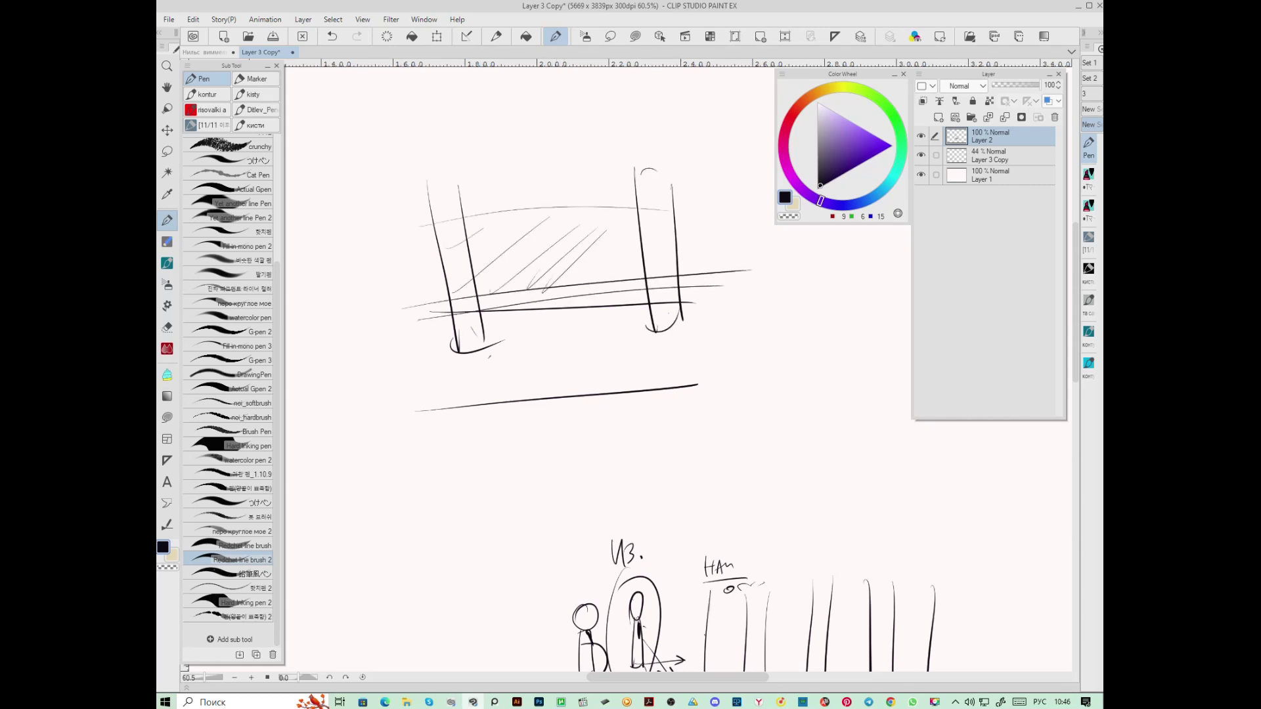
Sketch two diagonals and two thin horizontal lines on the ground area below the posts
drag(524, 306, 454, 411)
drag(584, 307, 504, 411)
drag(412, 377, 661, 350)
drag(426, 342, 644, 336)
Draw a long arrow pointing to the base line between the posts, and reinforce the first post and the crossing line
drag(359, 207, 526, 318)
drag(490, 272, 525, 318)
drag(499, 312, 526, 319)
drag(410, 189, 460, 356)
drag(458, 191, 503, 342)
drag(418, 310, 765, 264)
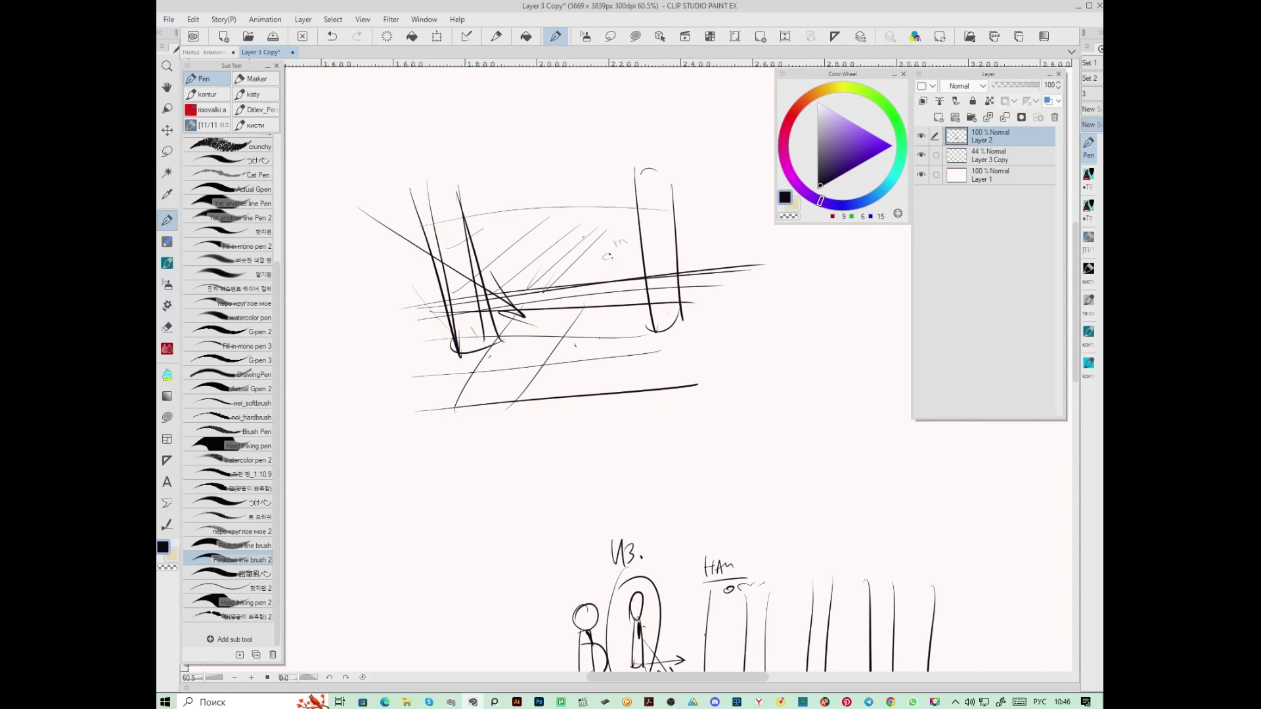
Draw a small circle on the line between the posts and add crossing grid strokes over the hatching
drag(542, 284, 548, 279)
drag(512, 223, 623, 230)
drag(503, 223, 623, 256)
Sketch a small cup shape beside the posts, standing on a perspective grid of crossing diagonals
drag(750, 423, 770, 476)
mouse_move(795, 454)
mouse_down()
mouse_move(796, 479)
mouse_move(822, 460)
mouse_move(821, 474)
mouse_up()
drag(719, 448, 846, 515)
drag(743, 422, 917, 509)
drag(762, 550, 928, 462)
drag(717, 514, 888, 445)
drag(665, 497, 830, 418)
Draw an arrow pointing down into the cup and another rising from the small circle between the posts
drag(728, 306, 782, 433)
drag(744, 391, 779, 419)
drag(785, 383, 786, 450)
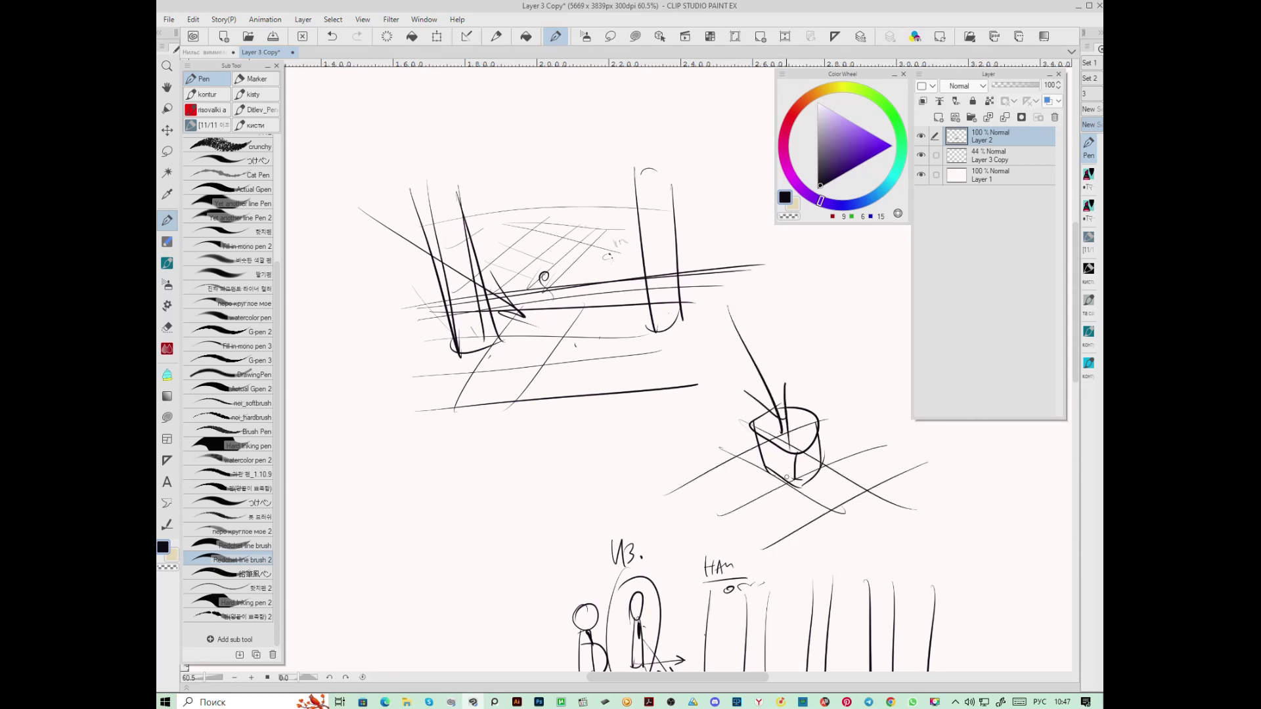
drag(519, 275, 548, 225)
Delete all the explanatory diagrams from Layer 2, keeping the character sketches
scroll(631, 368, down, 3)
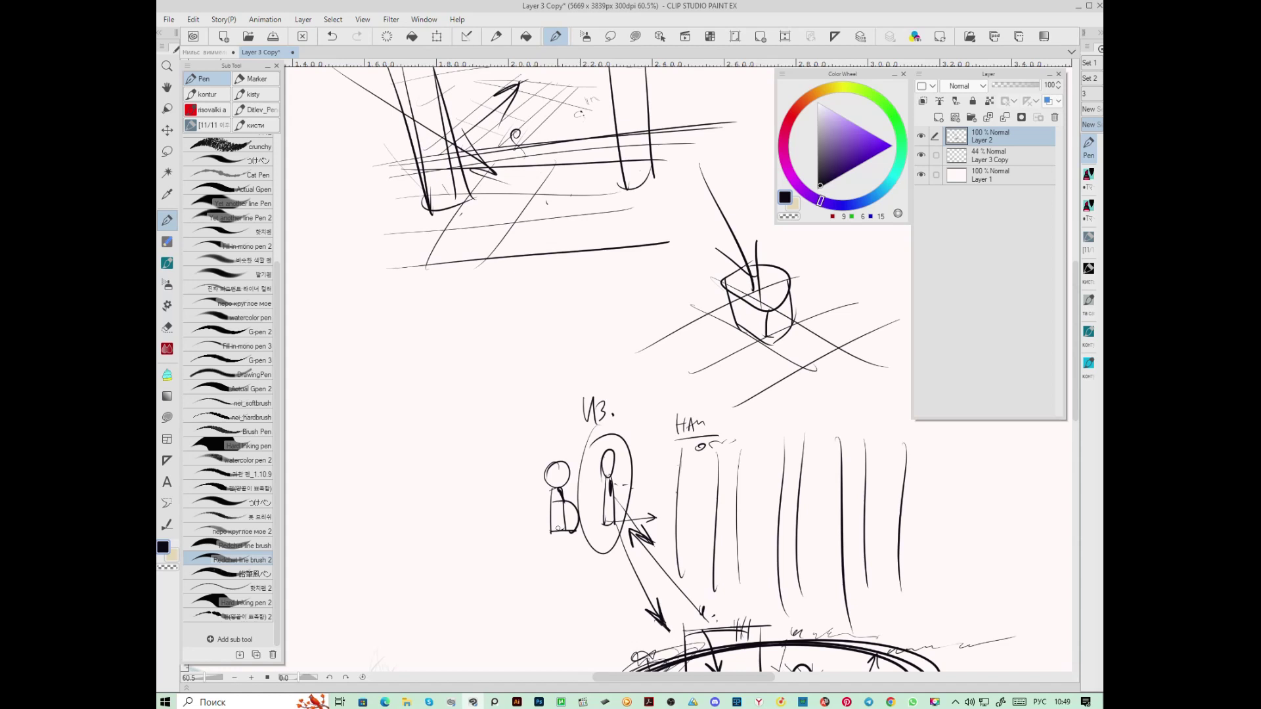
scroll(794, 440, down, 4)
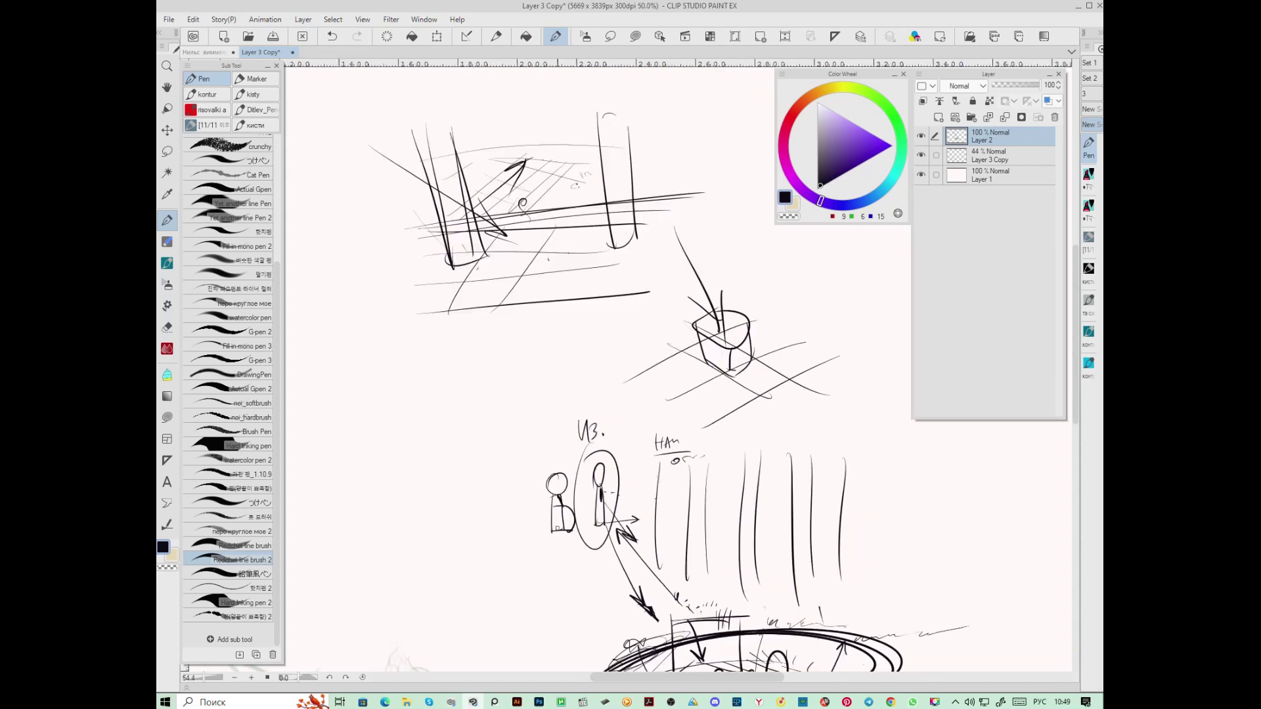
mouse_move(716, 198)
mouse_down()
mouse_move(520, 161)
mouse_move(457, 485)
mouse_move(795, 521)
mouse_up()
key(Delete)
mouse_move(874, 565)
mouse_down()
mouse_move(819, 295)
mouse_move(585, 303)
mouse_move(568, 525)
mouse_move(915, 513)
mouse_move(862, 313)
mouse_move(827, 288)
mouse_up()
key(Delete)
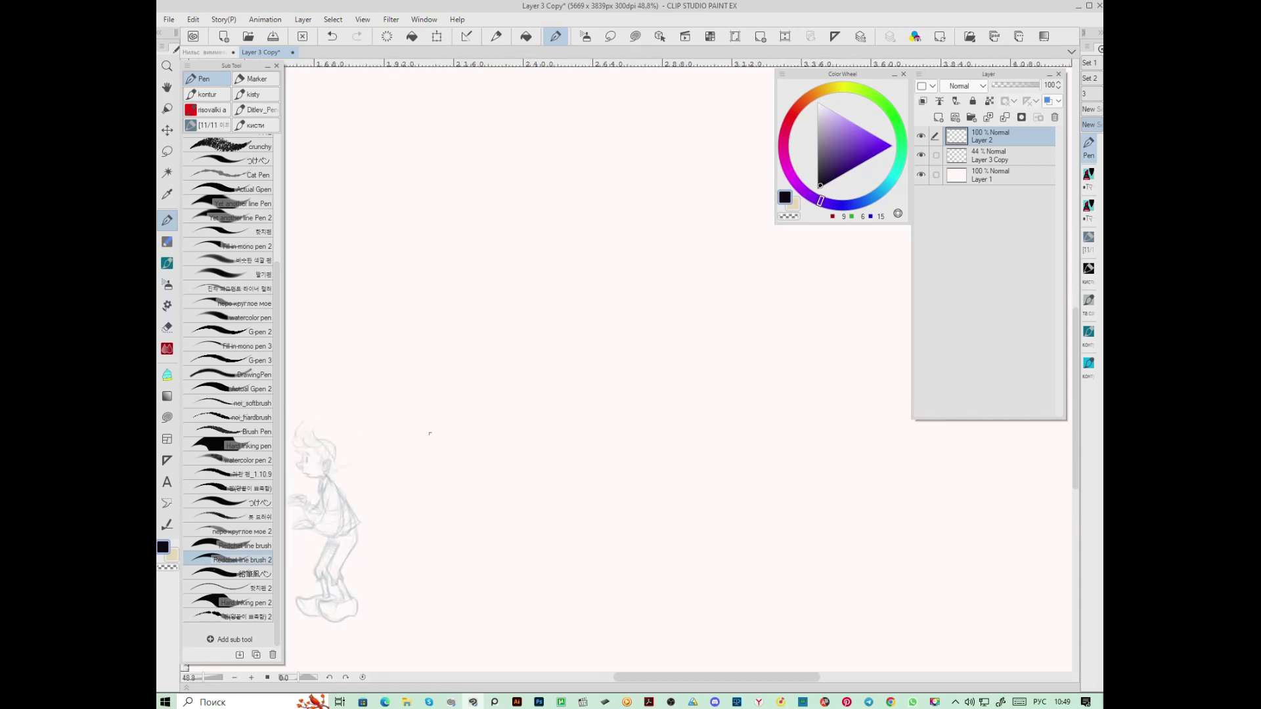
Ink the gnome's slanted hat brim and the curled buckle shape above it over the sketch
scroll(408, 507, up, 2)
scroll(700, 420, up, 2)
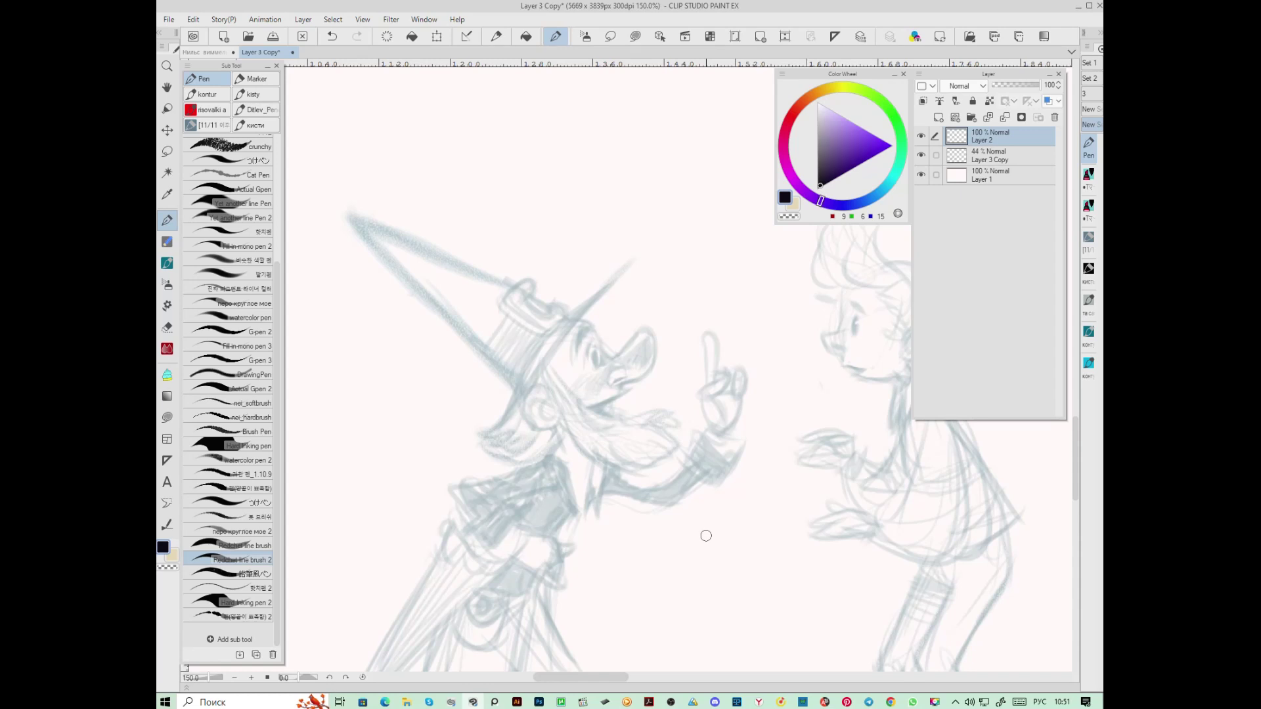
mouse_move(479, 438)
mouse_down()
mouse_move(641, 251)
mouse_move(558, 320)
mouse_move(480, 441)
mouse_up()
mouse_move(567, 314)
mouse_down()
mouse_move(563, 302)
mouse_move(523, 309)
mouse_move(511, 287)
mouse_move(529, 331)
mouse_move(550, 307)
mouse_move(540, 289)
mouse_up()
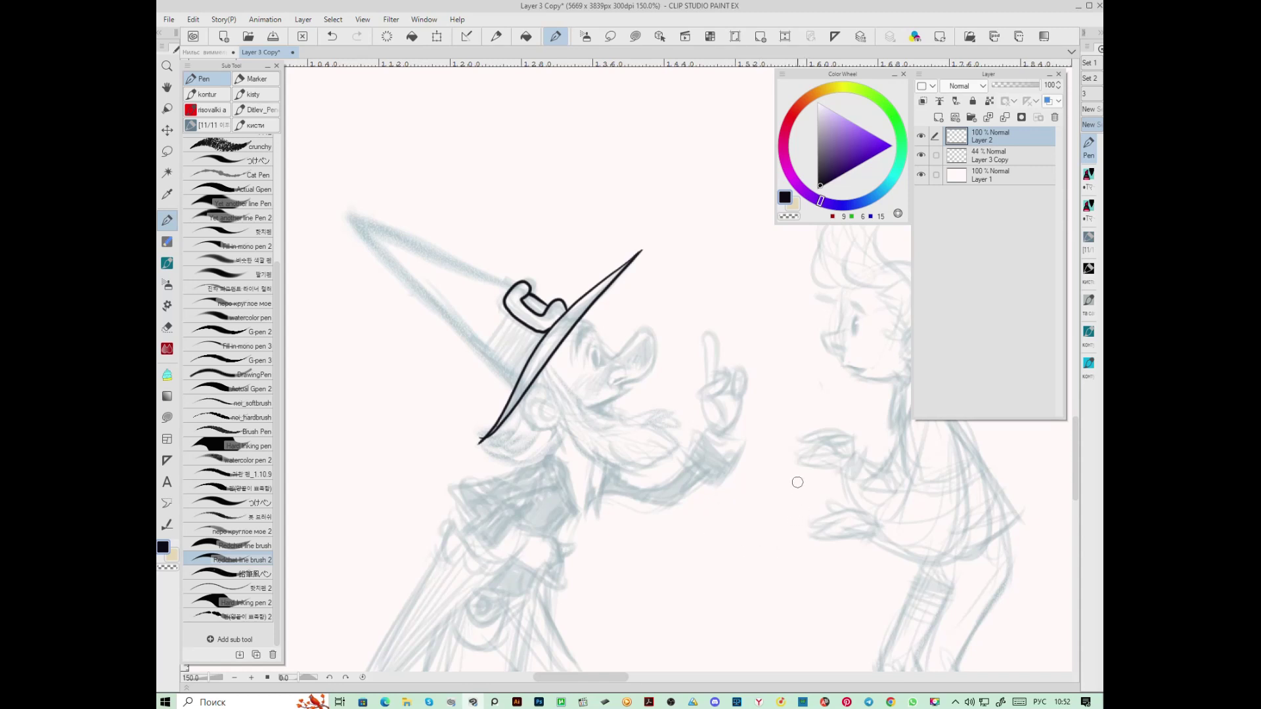
Ink the side and lower edge of the hat band between the curled buckle and the brim
scroll(595, 343, up, 1)
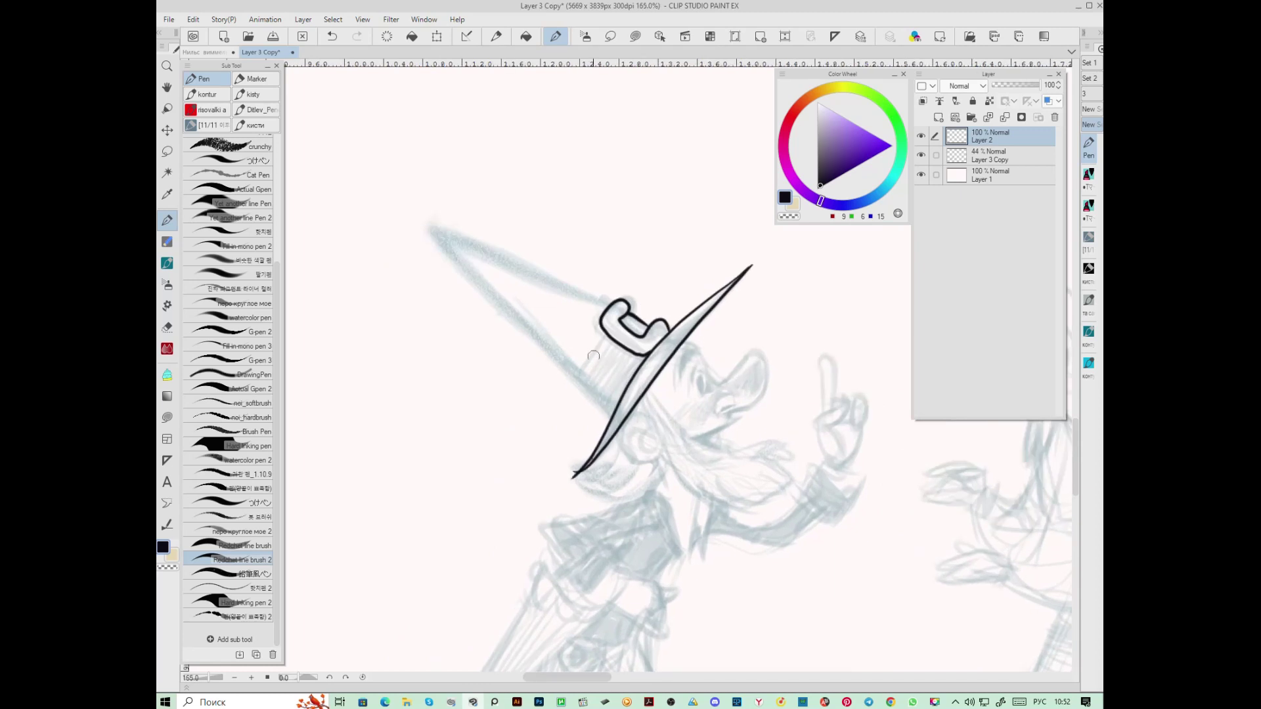
mouse_move(603, 334)
mouse_down()
mouse_move(571, 378)
mouse_move(612, 414)
mouse_up()
scroll(697, 328, up, 3)
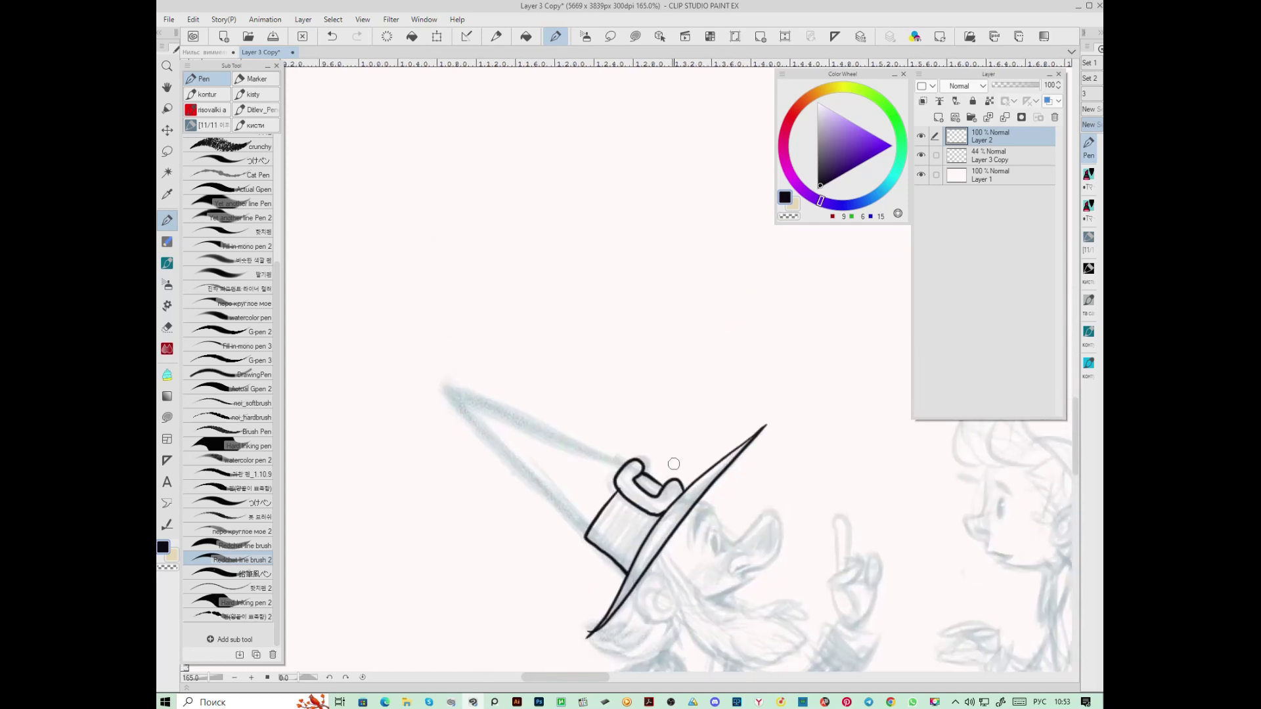
Draw a row of four circles growing in size between diverging lines, with an arrow and three equal circles above
mouse_move(417, 238)
mouse_down()
mouse_move(460, 237)
mouse_move(504, 214)
mouse_up()
mouse_move(613, 196)
mouse_down()
mouse_move(578, 230)
mouse_move(636, 254)
mouse_move(612, 195)
mouse_up()
drag(396, 258, 696, 279)
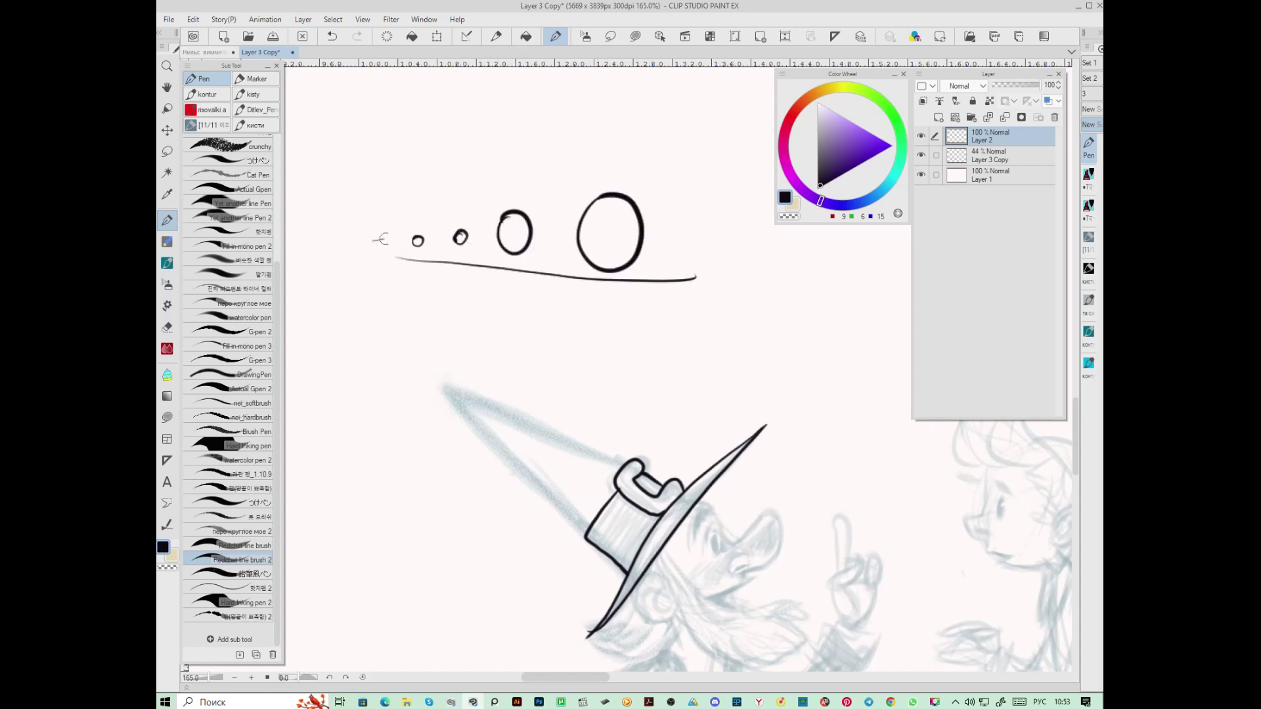
drag(372, 240, 674, 182)
drag(457, 196, 546, 174)
mouse_move(522, 188)
mouse_down()
mouse_move(575, 143)
mouse_move(617, 161)
mouse_move(628, 141)
mouse_up()
drag(669, 142, 669, 141)
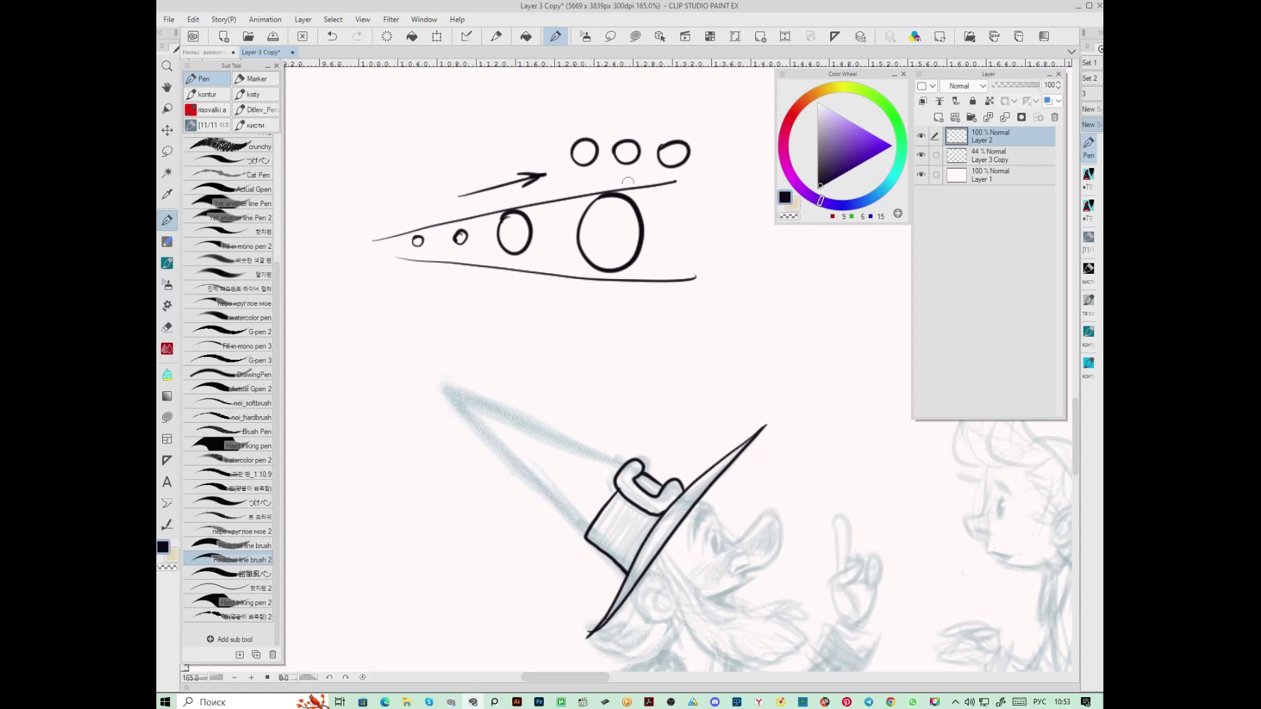
Draw three partly hatched ovals above a rising curve, and clear all the explanatory diagrams from the layer
mouse_move(394, 134)
mouse_down()
mouse_move(391, 149)
mouse_move(437, 133)
mouse_up()
mouse_move(511, 120)
mouse_down()
mouse_move(449, 135)
mouse_move(511, 122)
mouse_up()
mouse_move(450, 131)
mouse_down()
mouse_move(490, 93)
mouse_move(486, 127)
mouse_move(450, 139)
mouse_up()
mouse_move(603, 103)
mouse_down()
mouse_move(528, 118)
mouse_move(600, 105)
mouse_up()
mouse_move(531, 107)
mouse_down()
mouse_move(594, 105)
mouse_move(540, 111)
mouse_up()
click(477, 106)
click(511, 109)
click(413, 123)
drag(370, 180, 693, 123)
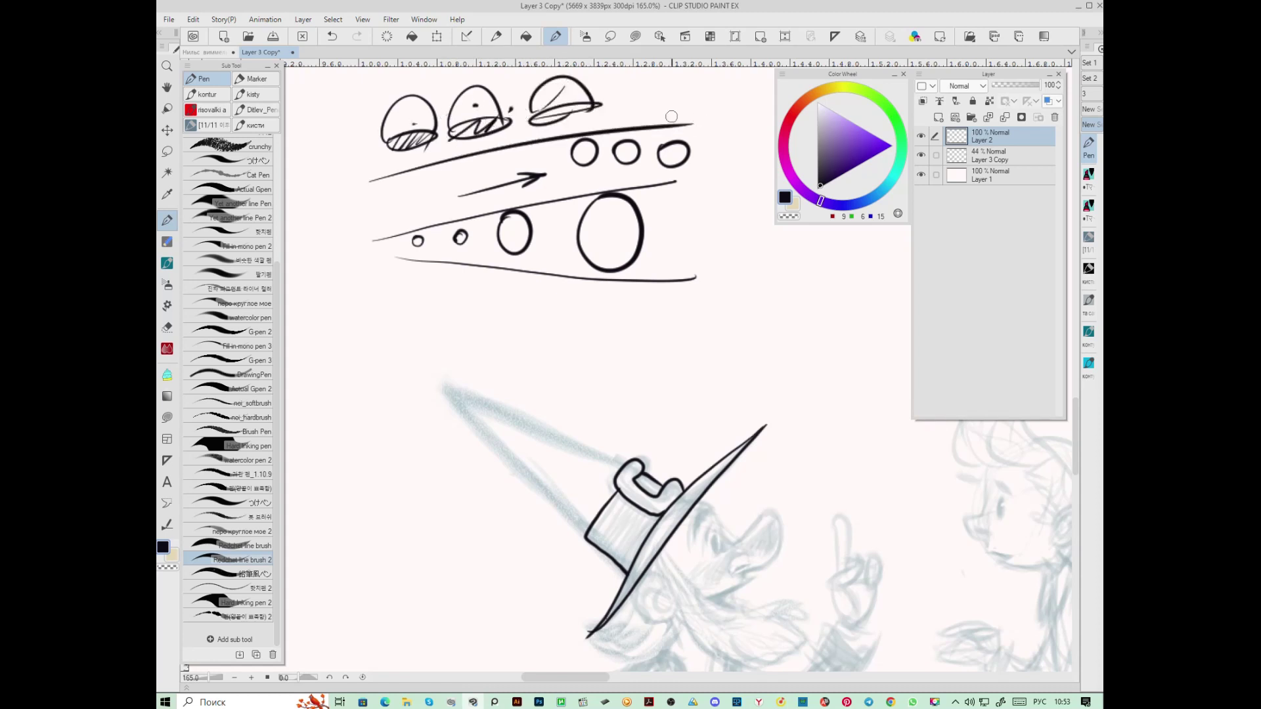
mouse_move(648, 328)
mouse_down()
mouse_move(708, 128)
mouse_move(337, 211)
mouse_move(664, 325)
mouse_up()
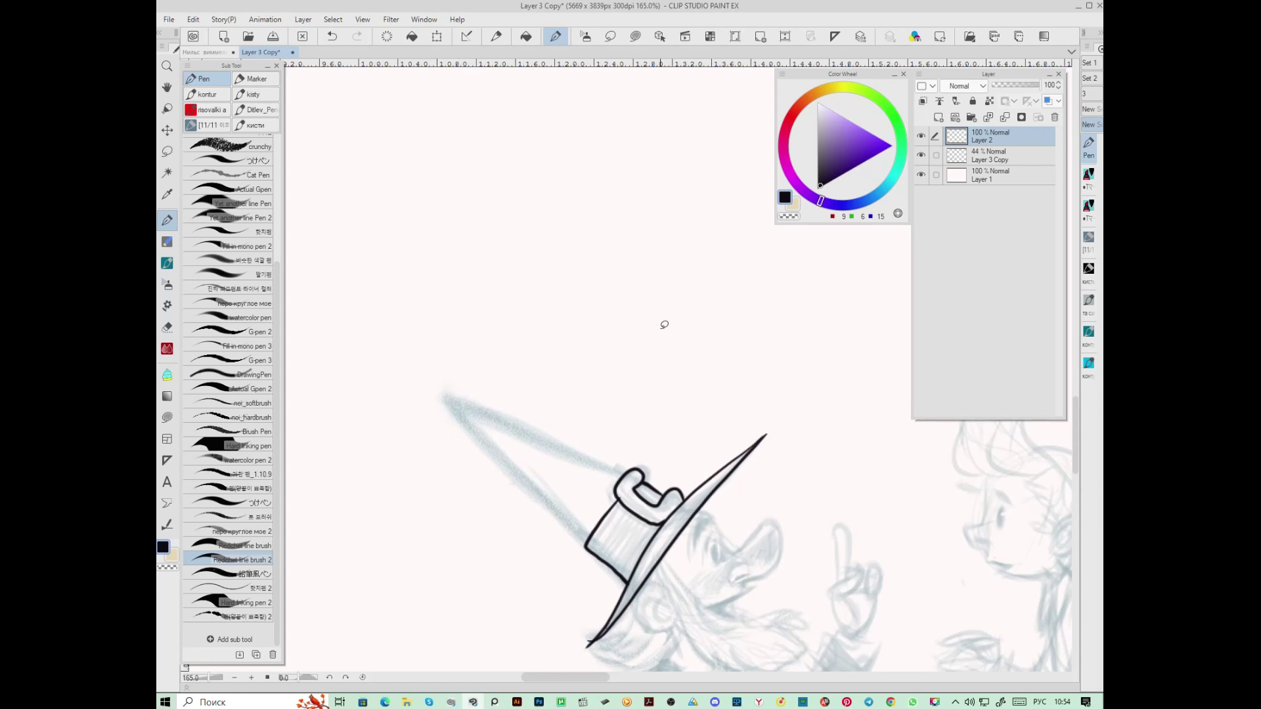
Ink the hat's long pointed cone and the gnome's eyebrow, eye, round nose and open mouth over the sketch
mouse_move(624, 474)
mouse_down()
mouse_move(444, 397)
mouse_move(588, 546)
mouse_up()
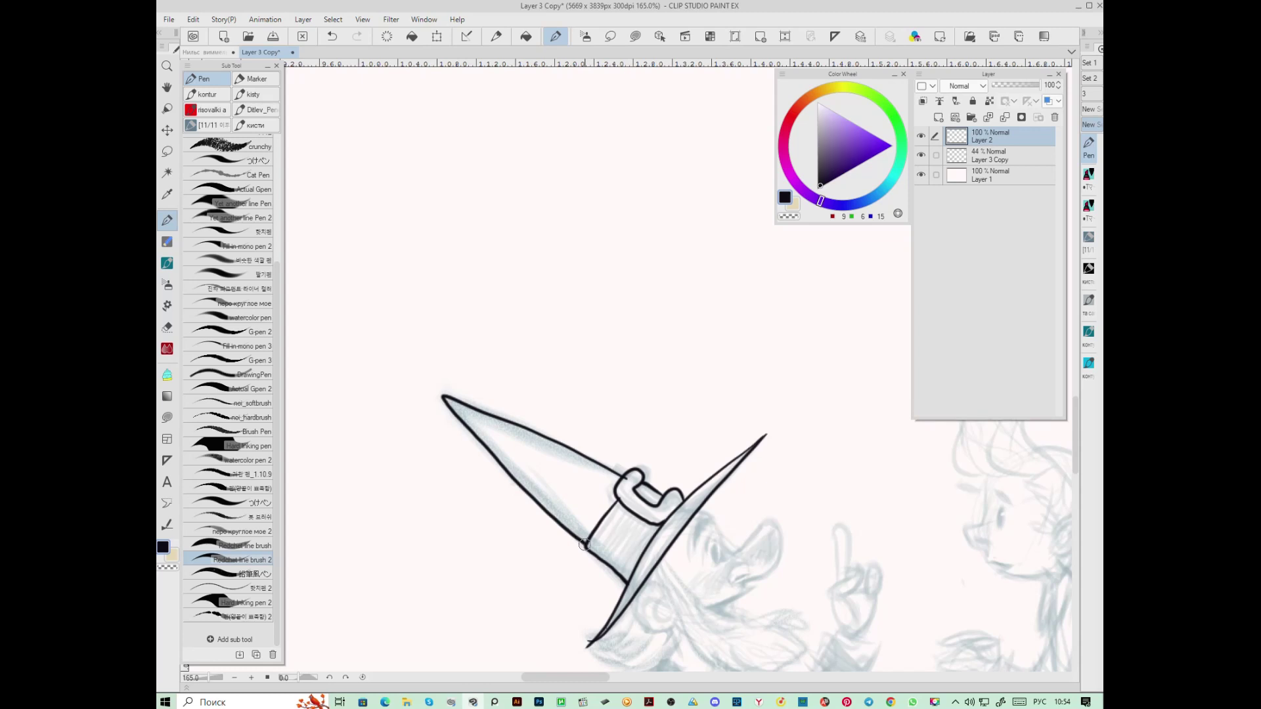
scroll(723, 557, up, 2)
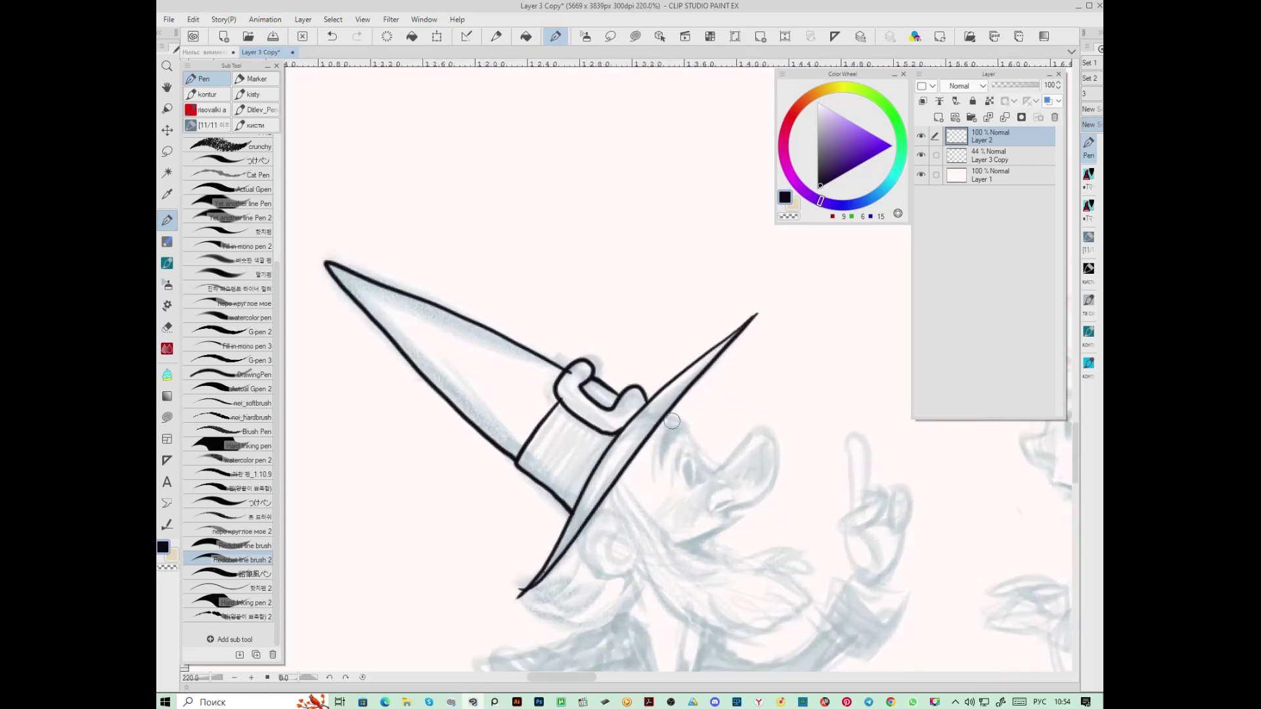
mouse_move(683, 429)
mouse_down()
mouse_move(661, 448)
mouse_move(663, 435)
mouse_move(663, 476)
mouse_move(683, 427)
mouse_move(729, 466)
mouse_move(717, 471)
mouse_move(756, 430)
mouse_move(774, 466)
mouse_move(759, 498)
mouse_move(728, 498)
mouse_move(693, 467)
mouse_move(680, 484)
mouse_move(691, 448)
mouse_move(677, 458)
mouse_move(712, 506)
mouse_move(705, 478)
mouse_move(682, 483)
mouse_move(730, 495)
mouse_move(704, 505)
mouse_move(743, 524)
mouse_up()
mouse_move(671, 545)
mouse_down()
mouse_move(736, 522)
mouse_move(708, 553)
mouse_move(671, 546)
mouse_move(715, 559)
mouse_move(707, 573)
mouse_move(677, 563)
mouse_up()
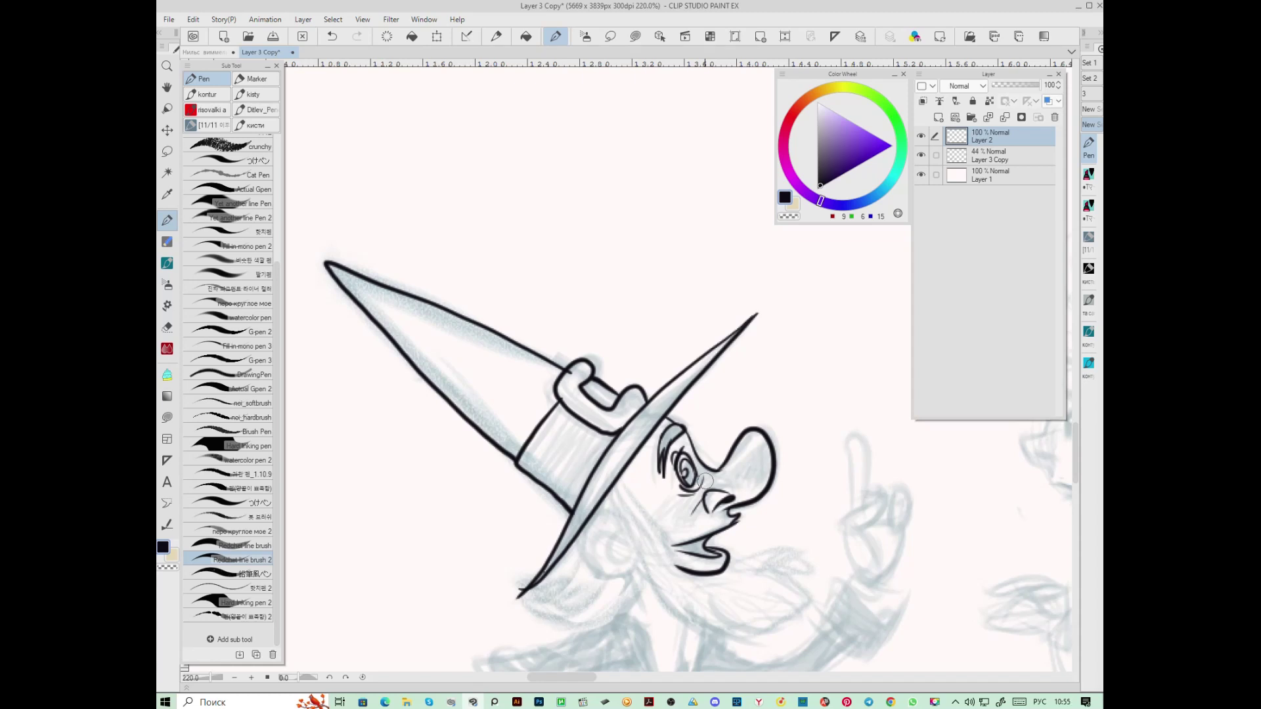
Sketch an explanatory diagram of small circles and dots above the gnome's hat, and clear it
mouse_move(539, 144)
mouse_down()
mouse_move(525, 157)
mouse_move(573, 142)
mouse_move(545, 120)
mouse_move(540, 145)
mouse_move(572, 139)
mouse_up()
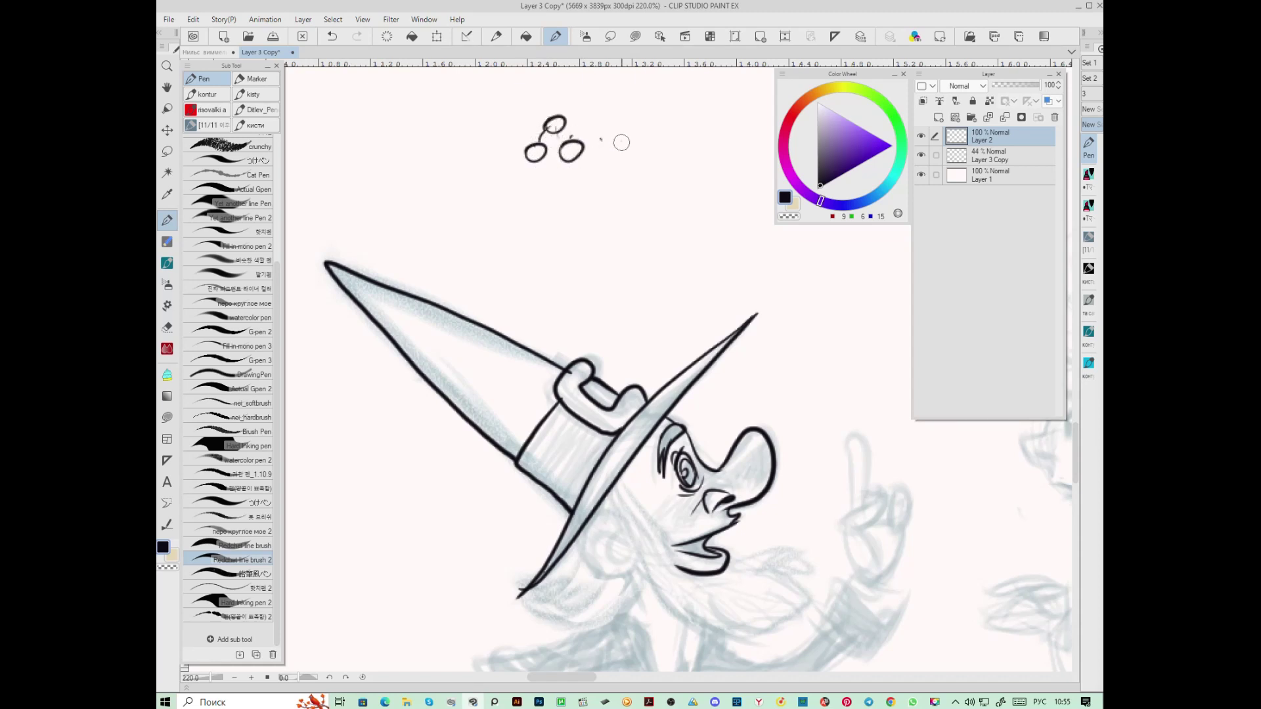
click(704, 149)
click(632, 156)
click(683, 160)
click(691, 167)
mouse_move(655, 189)
mouse_down()
mouse_move(636, 201)
mouse_move(669, 205)
mouse_up()
drag(679, 173, 676, 154)
drag(685, 138, 682, 142)
click(664, 137)
click(655, 122)
click(660, 110)
click(635, 102)
click(672, 116)
click(697, 165)
click(691, 200)
mouse_move(683, 249)
mouse_down()
mouse_move(686, 88)
mouse_move(762, 240)
mouse_up()
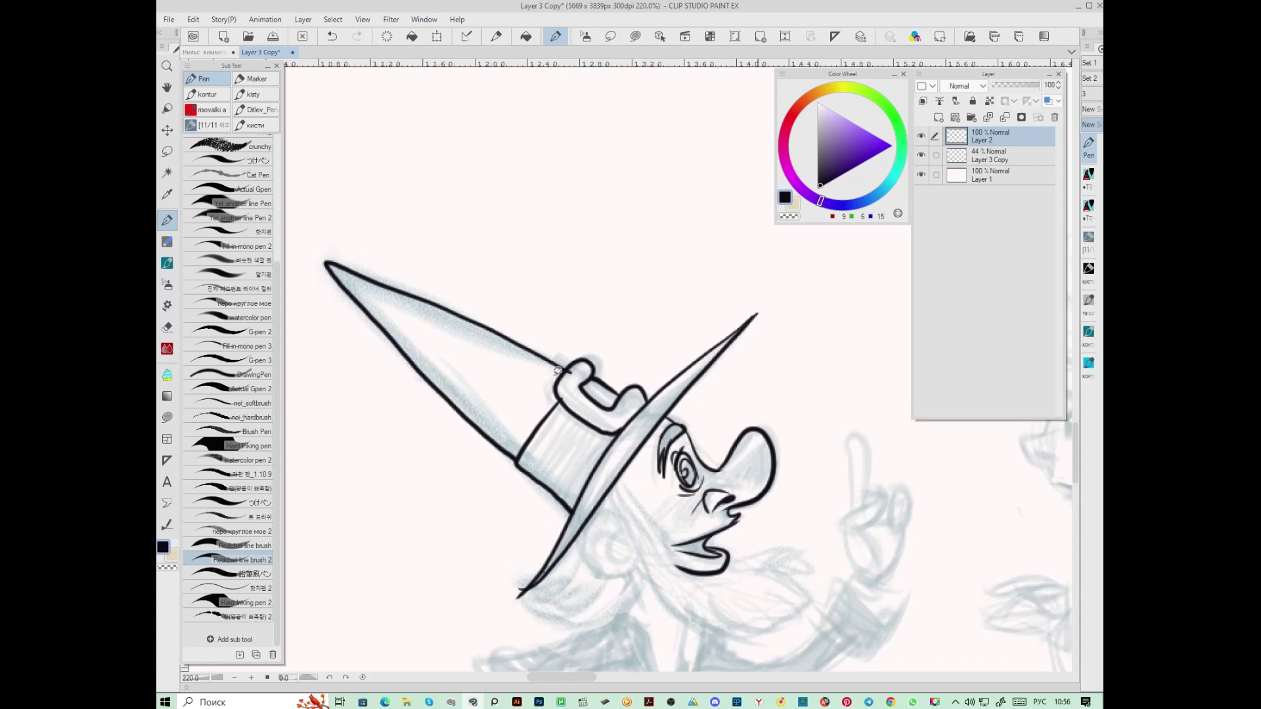
Erase the hat's curled buckle and redraw it with two rounder curls above the hat band
drag(581, 363, 564, 393)
drag(516, 474, 540, 441)
scroll(698, 529, up, 2)
mouse_move(549, 285)
mouse_down()
mouse_move(510, 352)
mouse_move(562, 405)
mouse_move(588, 398)
mouse_move(637, 345)
mouse_up()
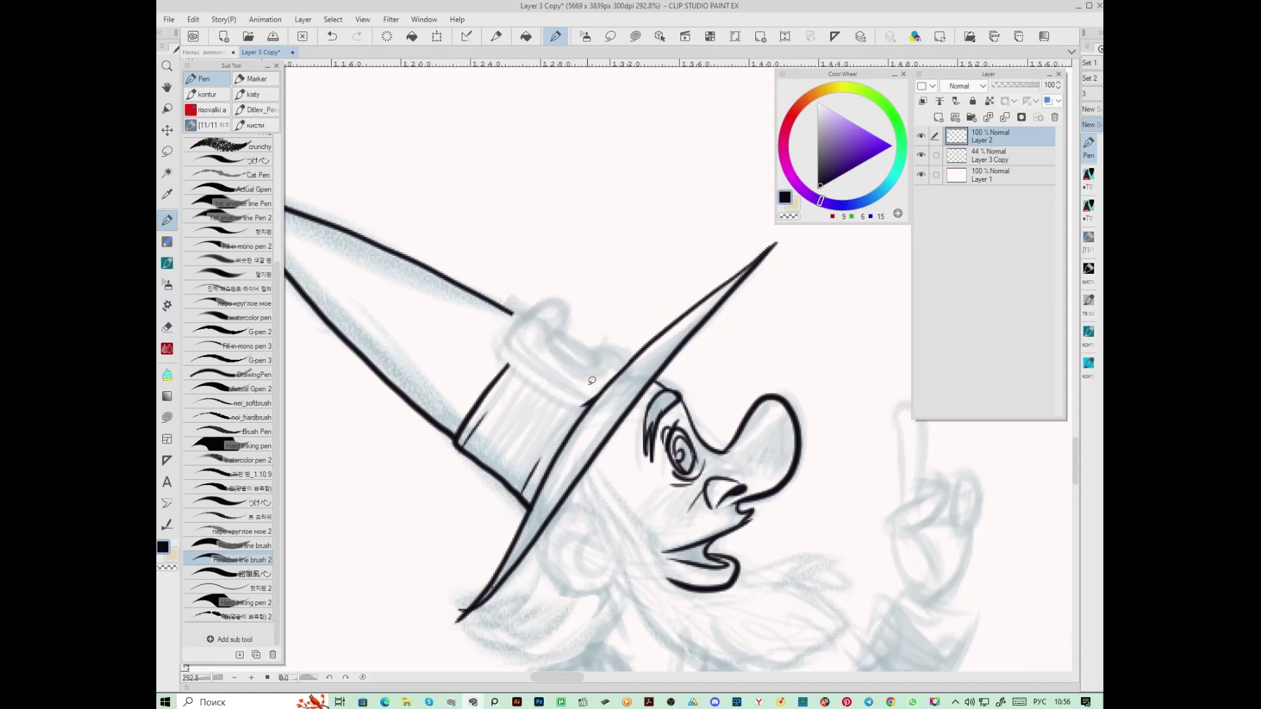
mouse_move(557, 336)
mouse_down()
mouse_move(550, 298)
mouse_move(509, 336)
mouse_move(538, 377)
mouse_move(579, 398)
mouse_up()
key(ctrl+z)
mouse_move(632, 360)
mouse_down()
mouse_move(603, 339)
mouse_move(588, 362)
mouse_move(551, 337)
mouse_move(594, 355)
mouse_up()
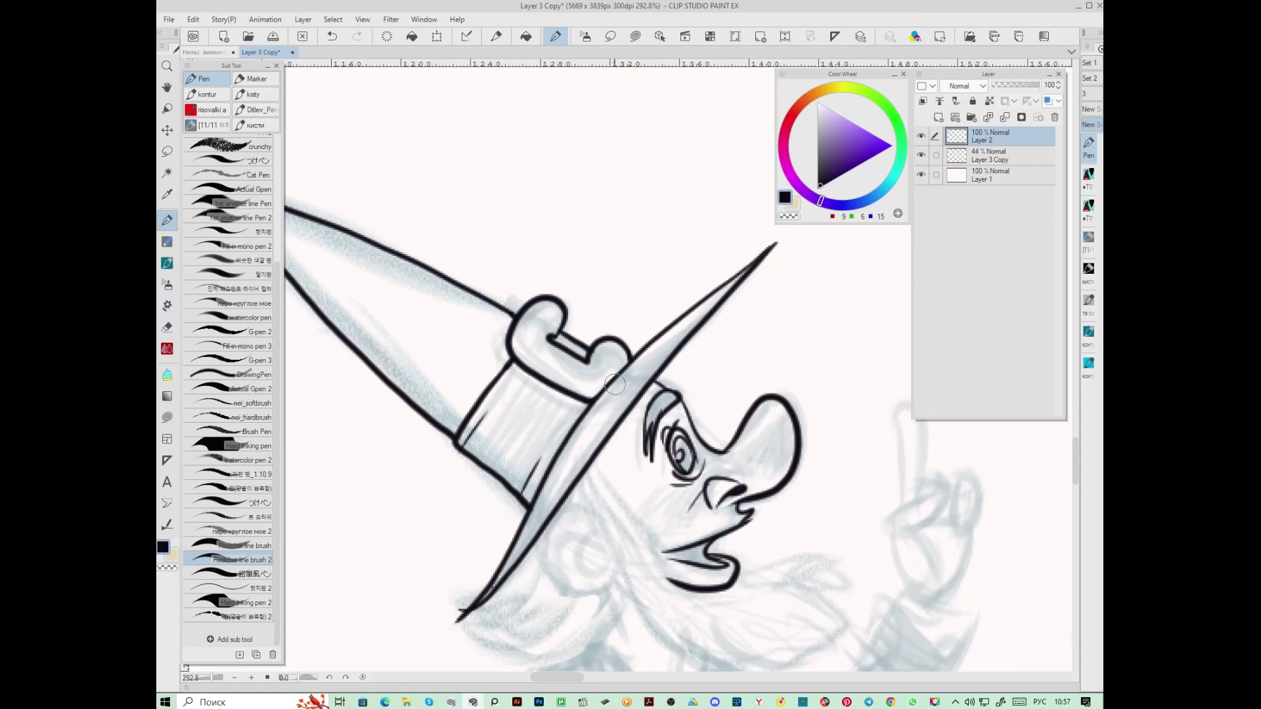
Ink the brim's back contour on both sides of the hat band and tidy the brim's lower tip
drag(629, 349, 684, 312)
drag(518, 500, 507, 557)
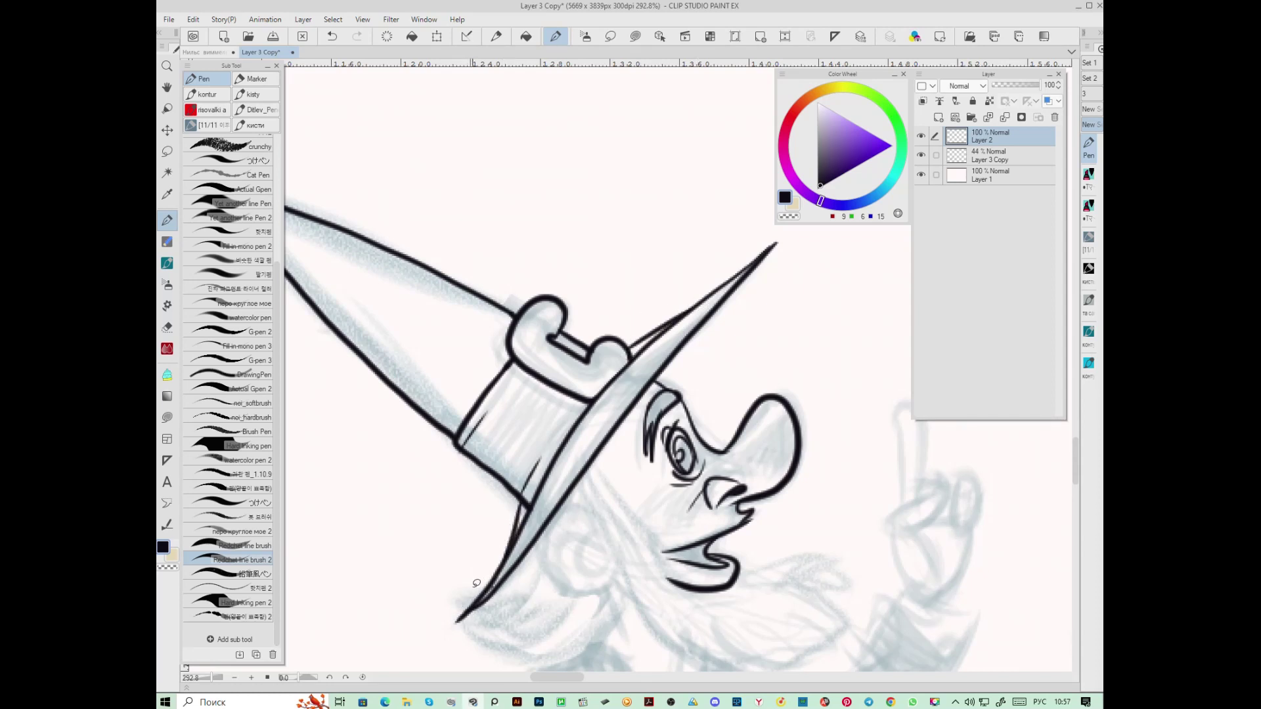
scroll(476, 583, down, 1)
scroll(477, 583, down, 1)
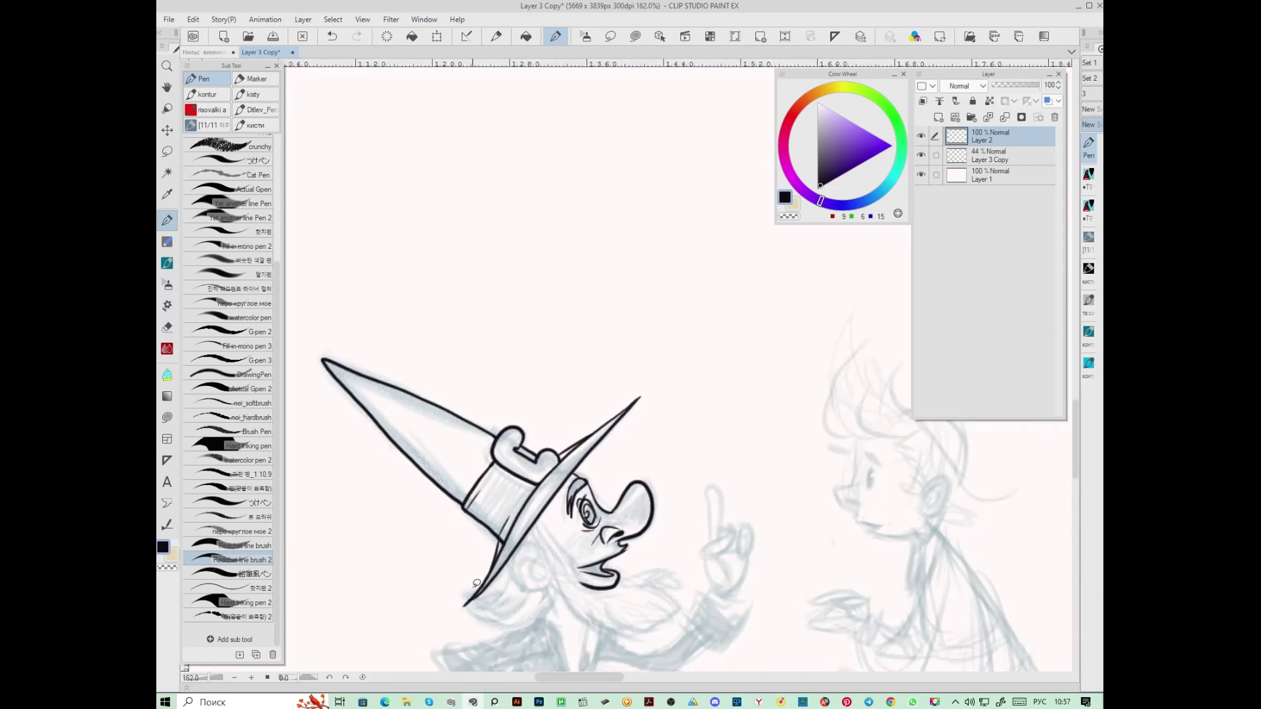
Ink the gnome's ear with its inner curves and the pointed sideburn strands beside the cheek
scroll(477, 583, up, 3)
mouse_move(542, 507)
mouse_down()
mouse_move(505, 553)
mouse_move(555, 538)
mouse_move(513, 518)
mouse_move(545, 555)
mouse_up()
mouse_move(537, 450)
mouse_down()
mouse_move(601, 503)
mouse_move(567, 498)
mouse_move(605, 522)
mouse_up()
mouse_move(546, 485)
mouse_down()
mouse_move(522, 512)
mouse_move(537, 526)
mouse_up()
drag(577, 492, 552, 550)
Darken the gnome's pupil and ink the curved nostril at the base of the nose
mouse_move(612, 439)
mouse_down()
mouse_move(630, 462)
mouse_move(622, 435)
mouse_move(632, 458)
mouse_move(656, 444)
mouse_move(639, 464)
mouse_up()
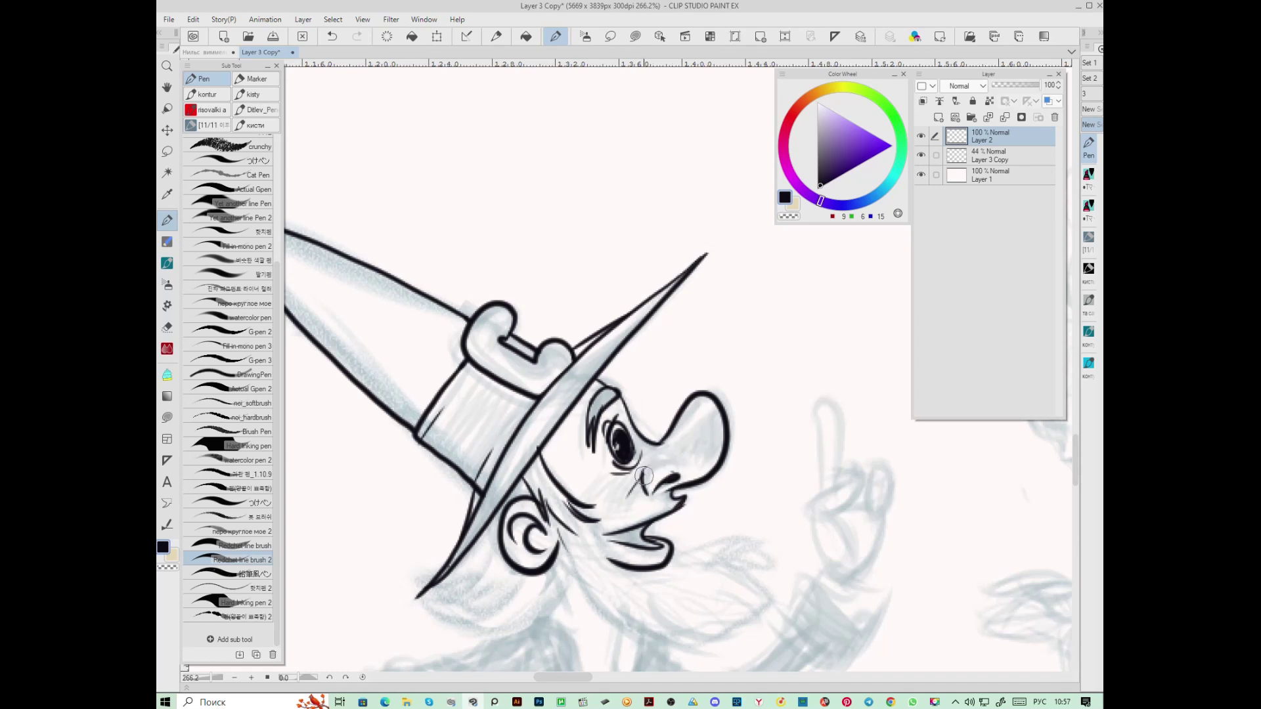
drag(667, 460, 681, 464)
key(ctrl+z)
drag(665, 475, 657, 485)
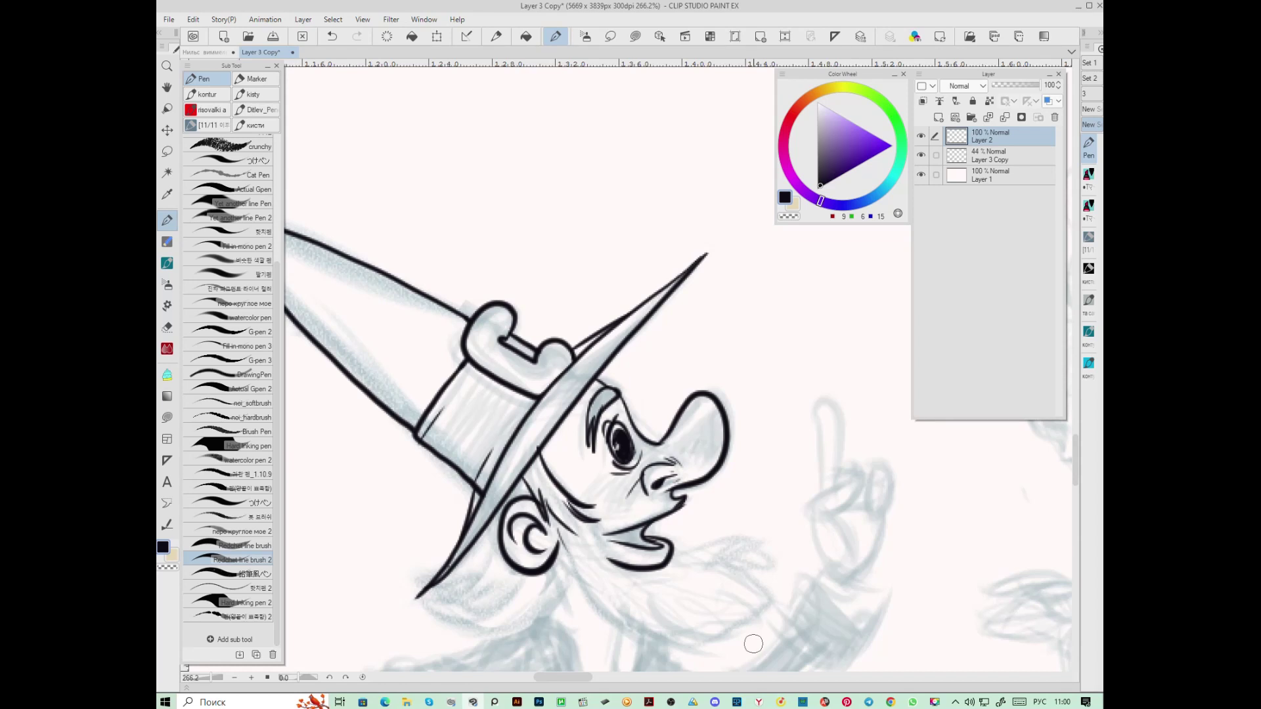
Ink the beard's outline with its pointed, forward-sweeping tip and short hair strands inside
drag(800, 583, 769, 431)
mouse_move(682, 414)
mouse_down()
mouse_move(769, 433)
mouse_move(733, 439)
mouse_move(755, 469)
mouse_up()
drag(557, 384, 624, 490)
mouse_move(608, 453)
mouse_down()
mouse_move(677, 499)
mouse_move(668, 482)
mouse_move(734, 492)
mouse_move(778, 459)
mouse_up()
drag(677, 475, 779, 460)
drag(705, 490, 755, 475)
drag(685, 447, 704, 453)
Ink the lower lip, darken the open mouth, and add short texture marks on the cheek and nose
mouse_move(608, 411)
mouse_down()
mouse_move(642, 426)
mouse_move(619, 400)
mouse_move(649, 406)
mouse_move(646, 389)
mouse_move(661, 410)
mouse_up()
drag(684, 363, 647, 379)
mouse_move(578, 342)
mouse_down()
mouse_move(693, 309)
mouse_move(711, 321)
mouse_up()
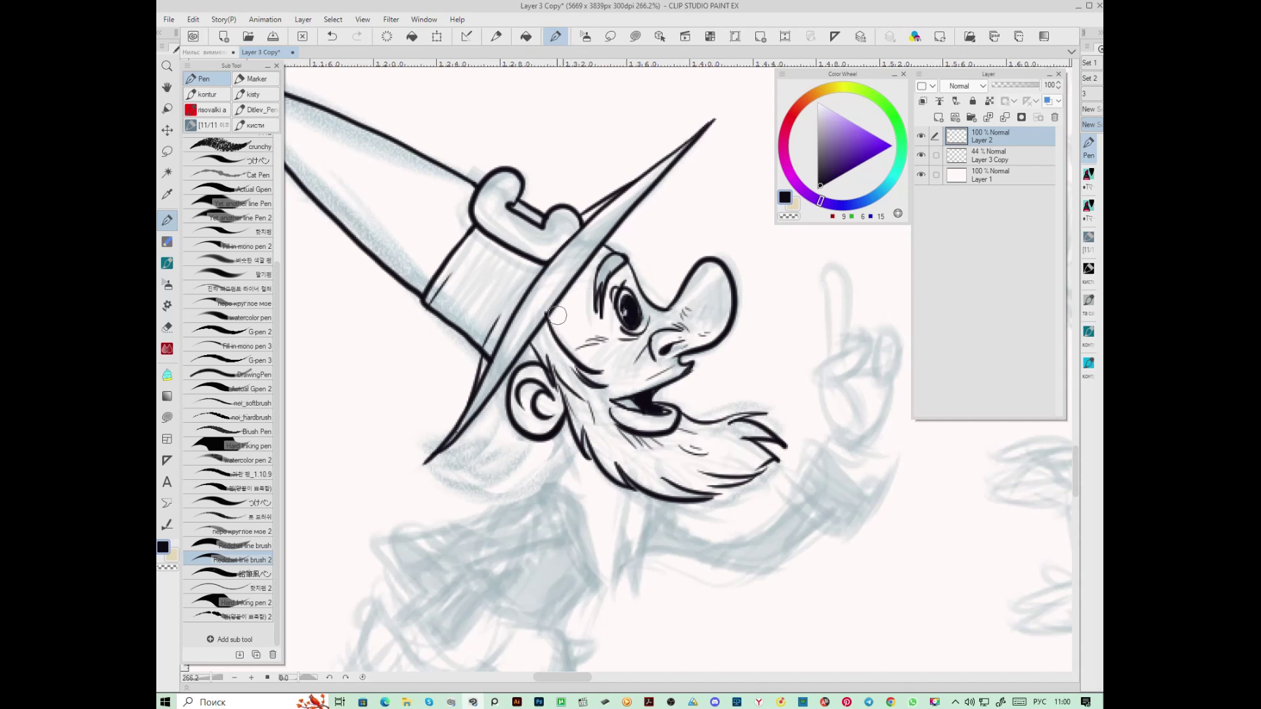
Ink the hair strands beside the face and the curved locks behind the ear under the hat brim
mouse_move(562, 294)
mouse_down()
mouse_move(551, 341)
mouse_move(560, 328)
mouse_up()
mouse_move(506, 384)
mouse_down()
mouse_move(476, 444)
mouse_move(452, 446)
mouse_move(503, 425)
mouse_up()
drag(437, 467, 534, 436)
mouse_move(478, 488)
mouse_down()
mouse_move(540, 453)
mouse_move(572, 456)
mouse_move(557, 489)
mouse_up()
drag(574, 421, 556, 491)
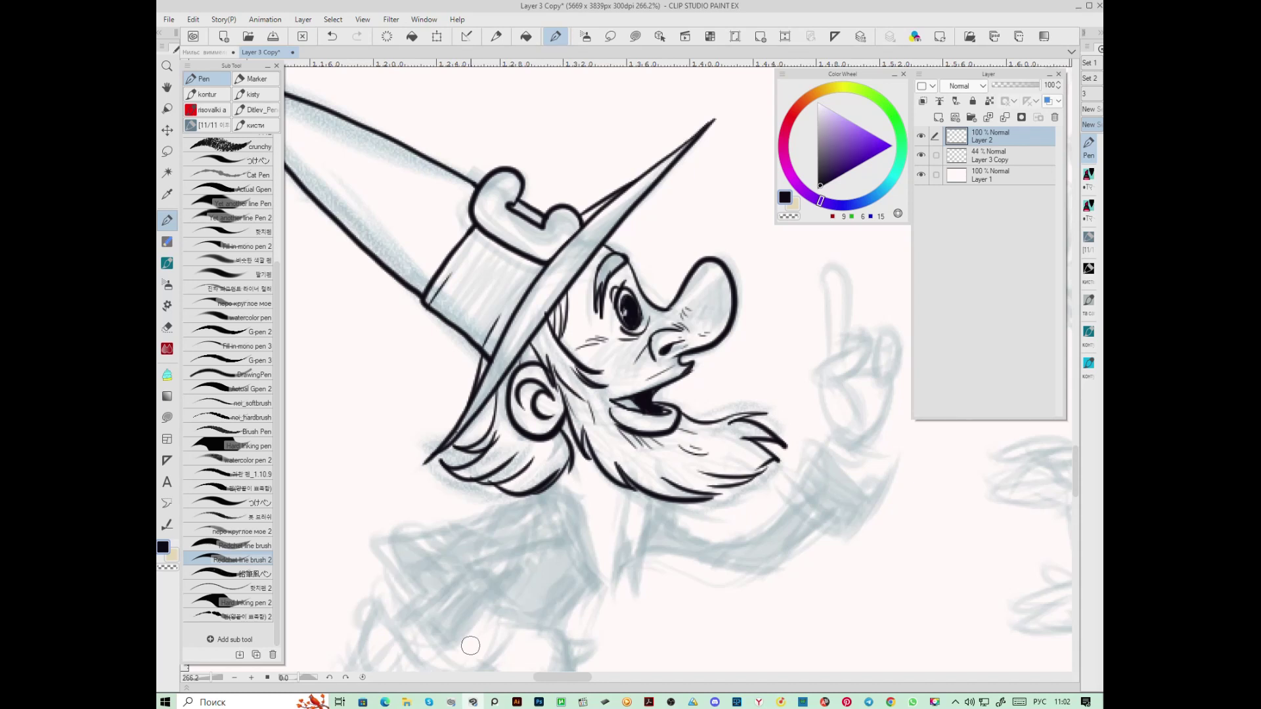
Ink the pointed collar below the beard and the curved shoulder line behind the neck
drag(759, 479, 802, 391)
mouse_move(603, 401)
mouse_down()
mouse_move(634, 470)
mouse_move(667, 423)
mouse_move(681, 522)
mouse_move(675, 410)
mouse_up()
mouse_move(591, 401)
mouse_down()
mouse_move(606, 439)
mouse_move(581, 461)
mouse_up()
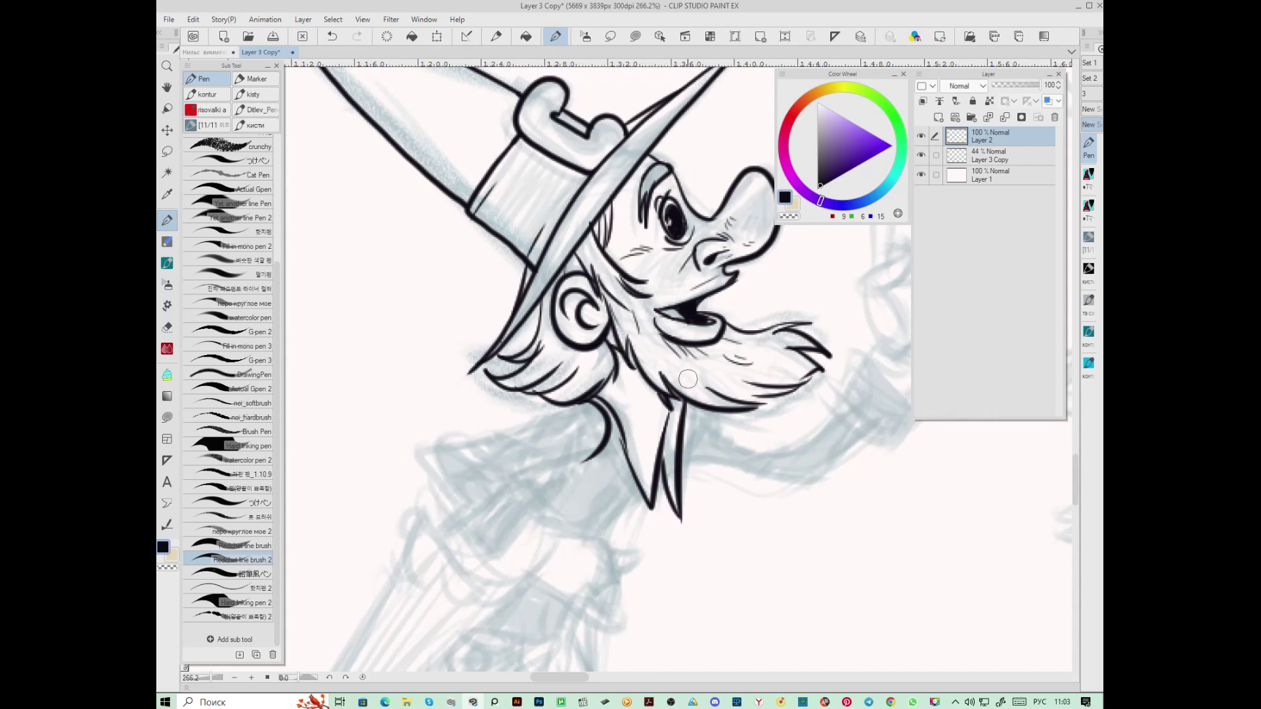
Ink the bent sleeve from the gnome's shoulder and the wide cuff at its end
mouse_move(576, 403)
mouse_down()
mouse_move(523, 434)
mouse_move(482, 440)
mouse_move(478, 510)
mouse_up()
mouse_move(572, 462)
mouse_down()
mouse_move(464, 480)
mouse_move(515, 480)
mouse_move(559, 529)
mouse_move(506, 585)
mouse_up()
drag(449, 527, 481, 586)
drag(481, 587, 516, 580)
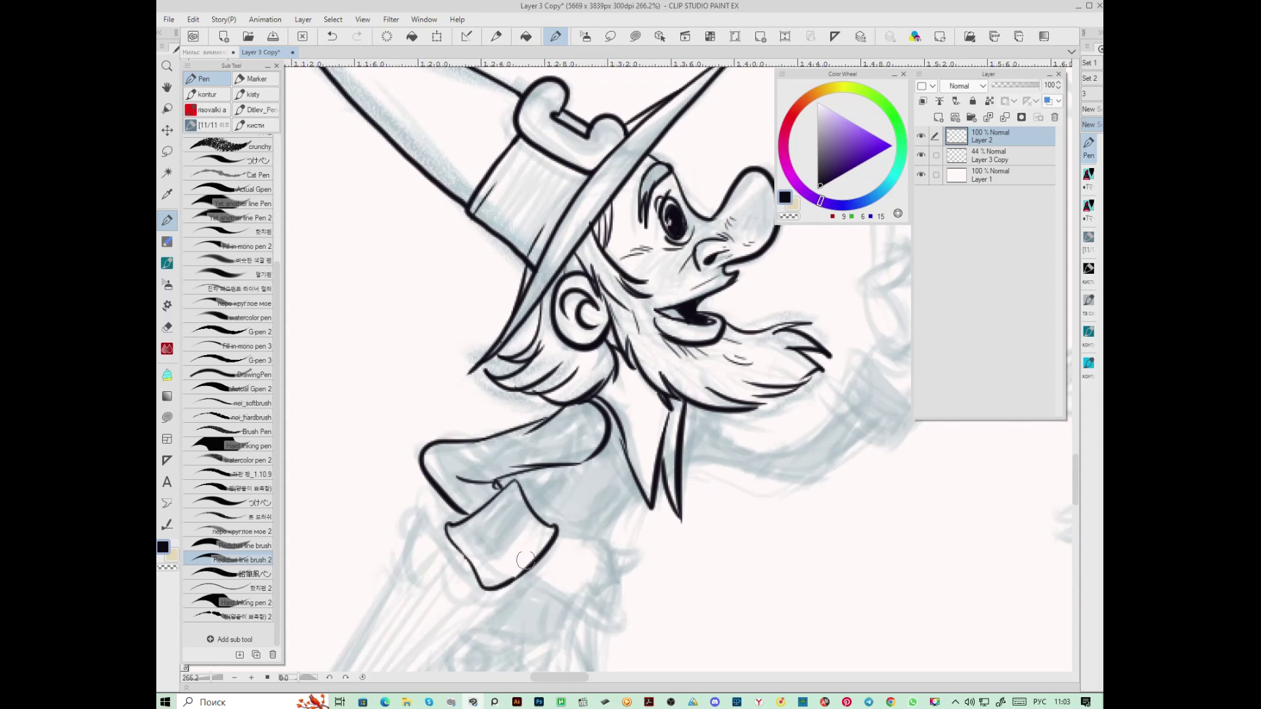
Ink the hand and fingers emerging from the cuff, and add fold lines to the sleeve
mouse_move(591, 545)
mouse_down()
mouse_move(607, 506)
mouse_move(586, 491)
mouse_move(638, 502)
mouse_move(647, 529)
mouse_move(620, 552)
mouse_move(639, 570)
mouse_move(548, 524)
mouse_up()
drag(630, 522, 624, 540)
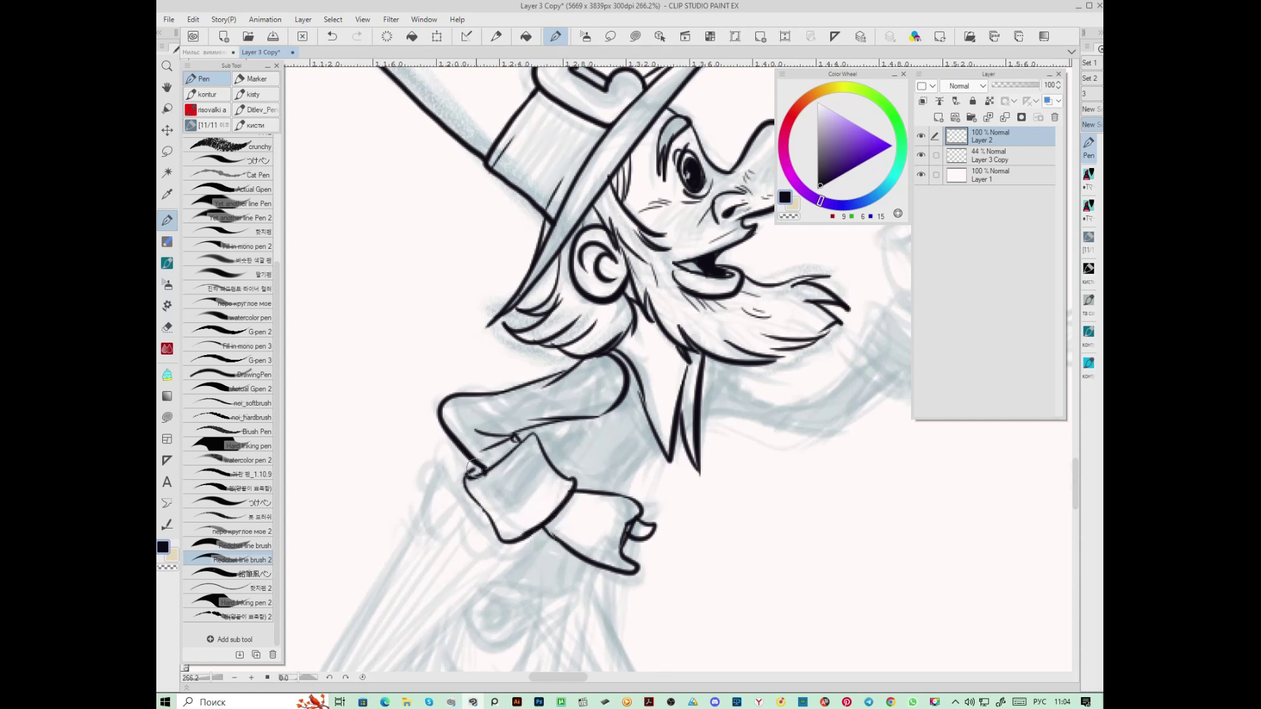
drag(564, 428, 621, 418)
Trim the front collar point below the beard and redraw its shorter tip
drag(702, 414, 695, 459)
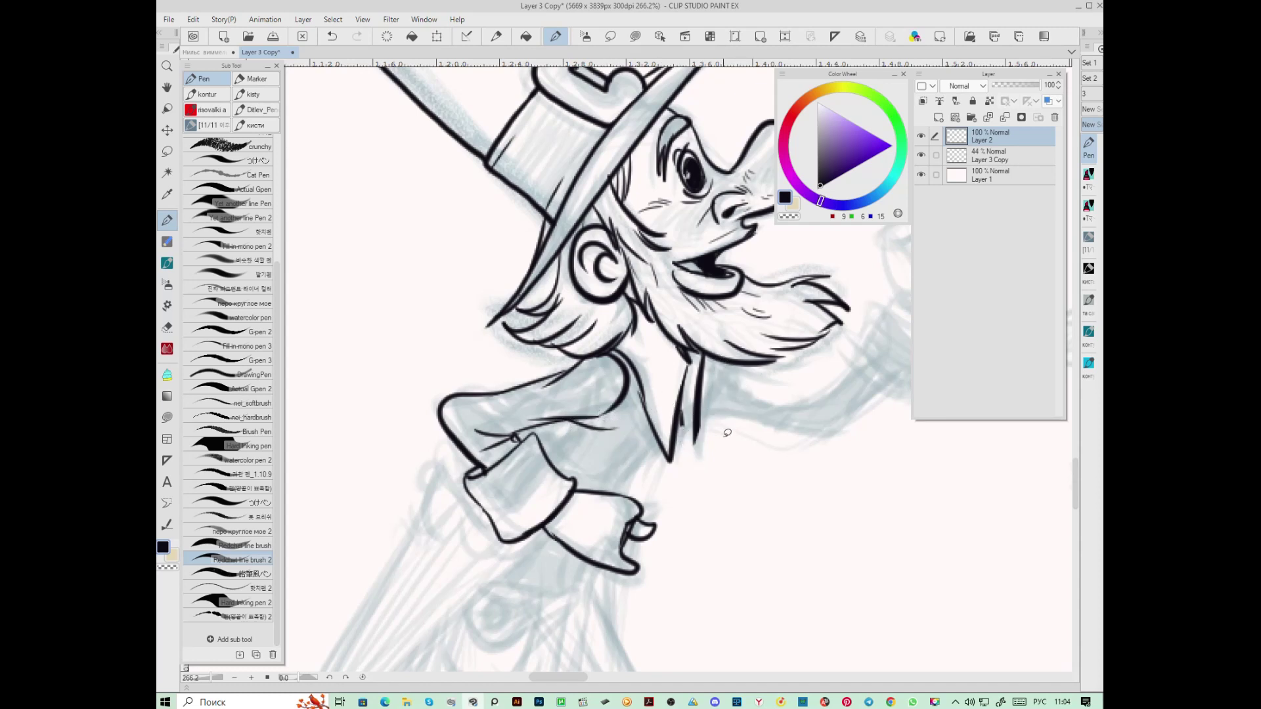
mouse_move(690, 358)
mouse_down()
mouse_move(677, 431)
mouse_move(684, 384)
mouse_up()
drag(605, 548, 697, 381)
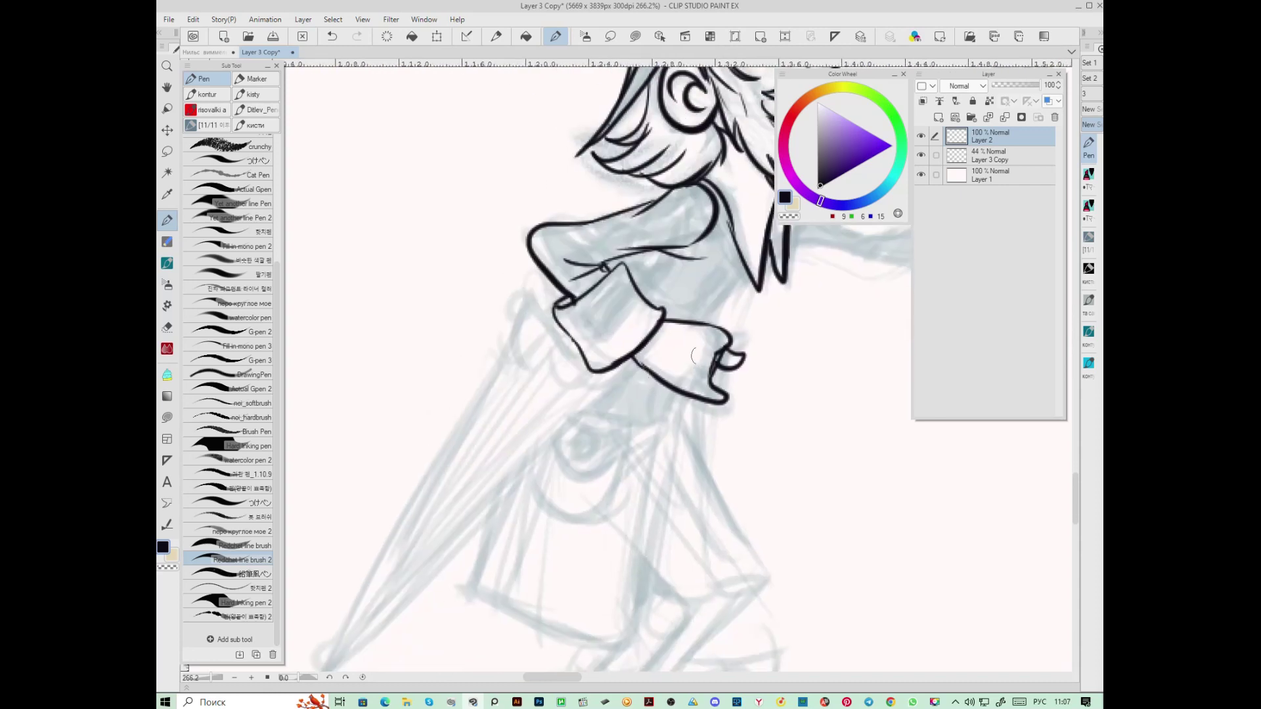
Ink a rounded rectangular tab across the sleeve cuff and add short hatch marks to it
mouse_move(654, 266)
mouse_down()
mouse_move(586, 317)
mouse_move(616, 327)
mouse_move(641, 279)
mouse_up()
key(ctrl+z)
drag(657, 268, 655, 277)
drag(593, 320, 613, 318)
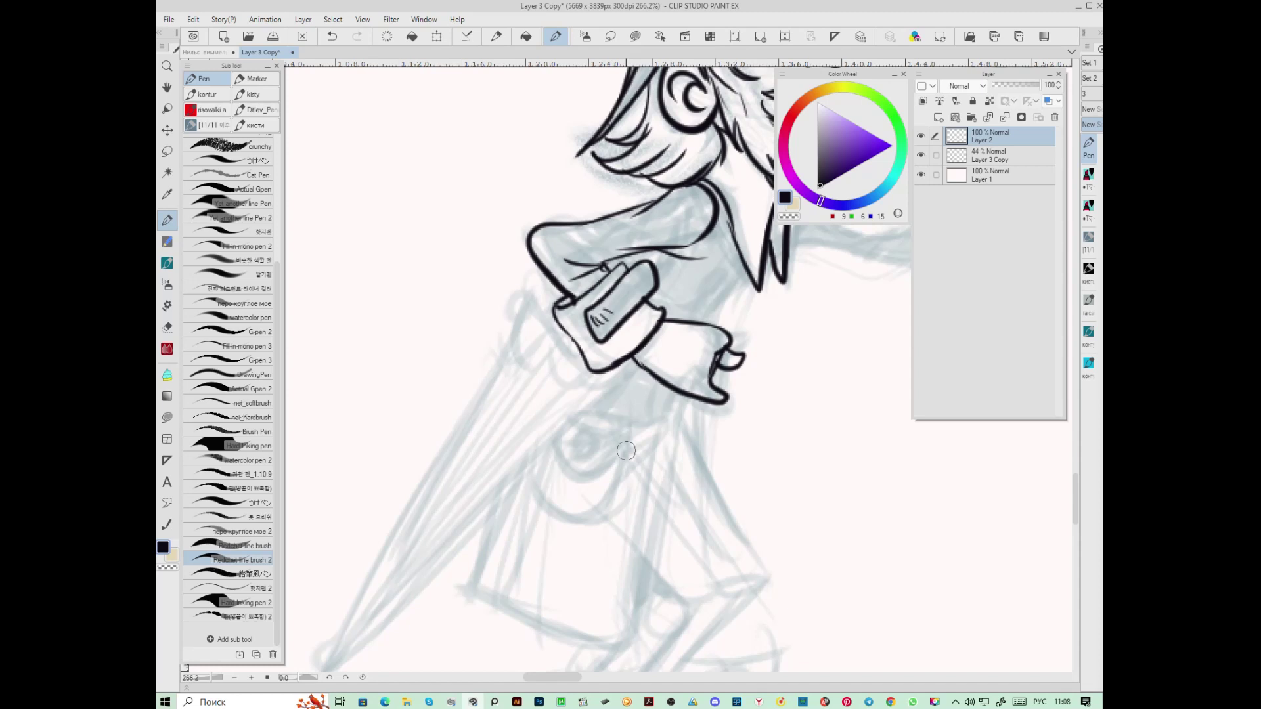
key(ctrl+z)
key(ctrl+z)
mouse_move(586, 308)
mouse_down()
mouse_move(599, 342)
mouse_move(620, 332)
mouse_up()
drag(642, 283, 648, 278)
Ink the curled loops below the cuff and the long tapering lines running down from them over the sketch
mouse_move(557, 334)
mouse_down()
mouse_move(531, 360)
mouse_move(526, 309)
mouse_move(543, 301)
mouse_move(473, 404)
mouse_up()
drag(547, 357, 576, 373)
mouse_move(528, 322)
mouse_down()
mouse_move(519, 361)
mouse_move(549, 337)
mouse_move(553, 376)
mouse_up()
mouse_move(572, 335)
mouse_down()
mouse_move(566, 386)
mouse_move(588, 402)
mouse_move(605, 371)
mouse_move(607, 388)
mouse_move(559, 425)
mouse_up()
mouse_move(515, 378)
mouse_down()
mouse_move(568, 324)
mouse_move(526, 384)
mouse_up()
drag(608, 302, 534, 399)
drag(630, 328, 554, 414)
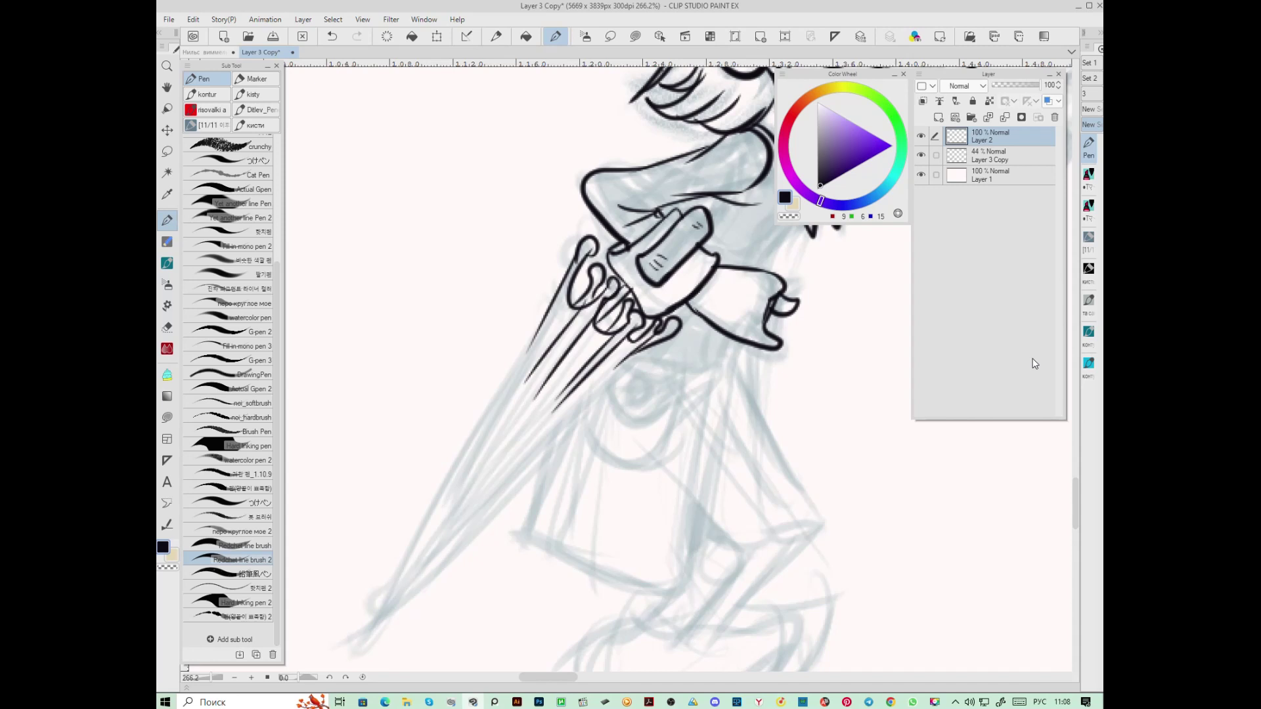
Draw two small circles with crosshairs on the empty canvas beside the gnome
drag(661, 557, 663, 567)
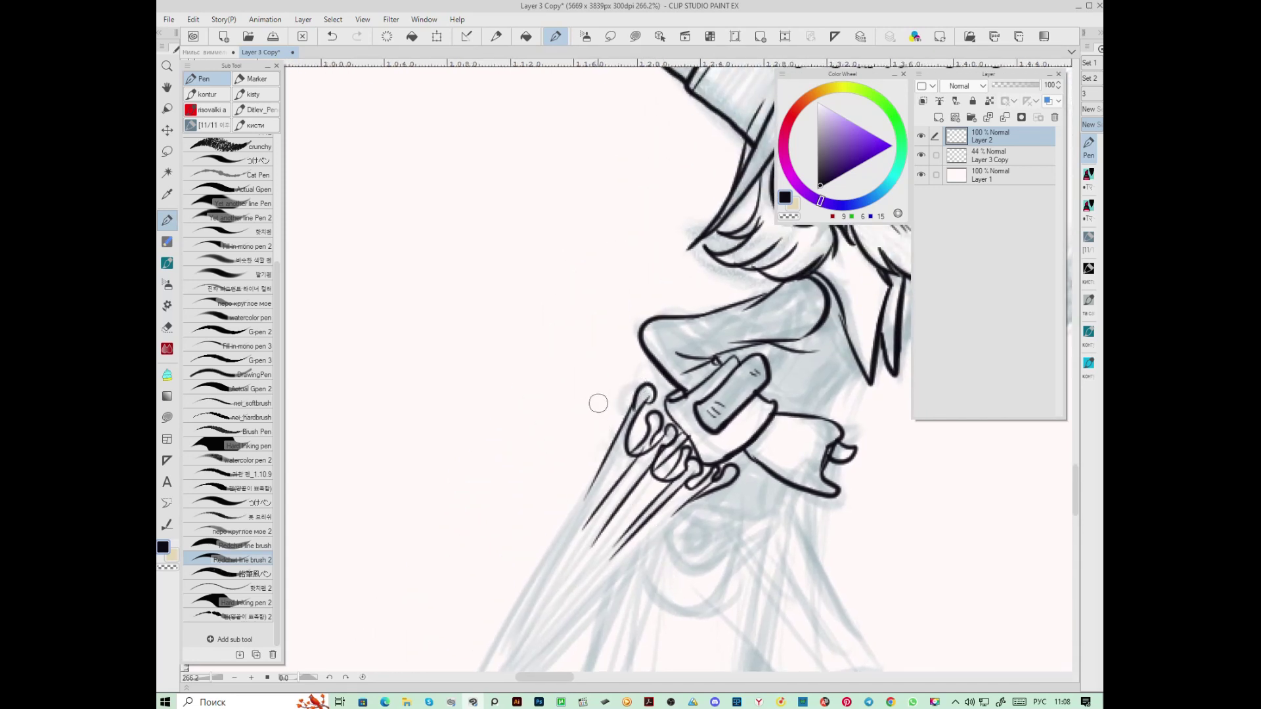
drag(377, 377, 366, 393)
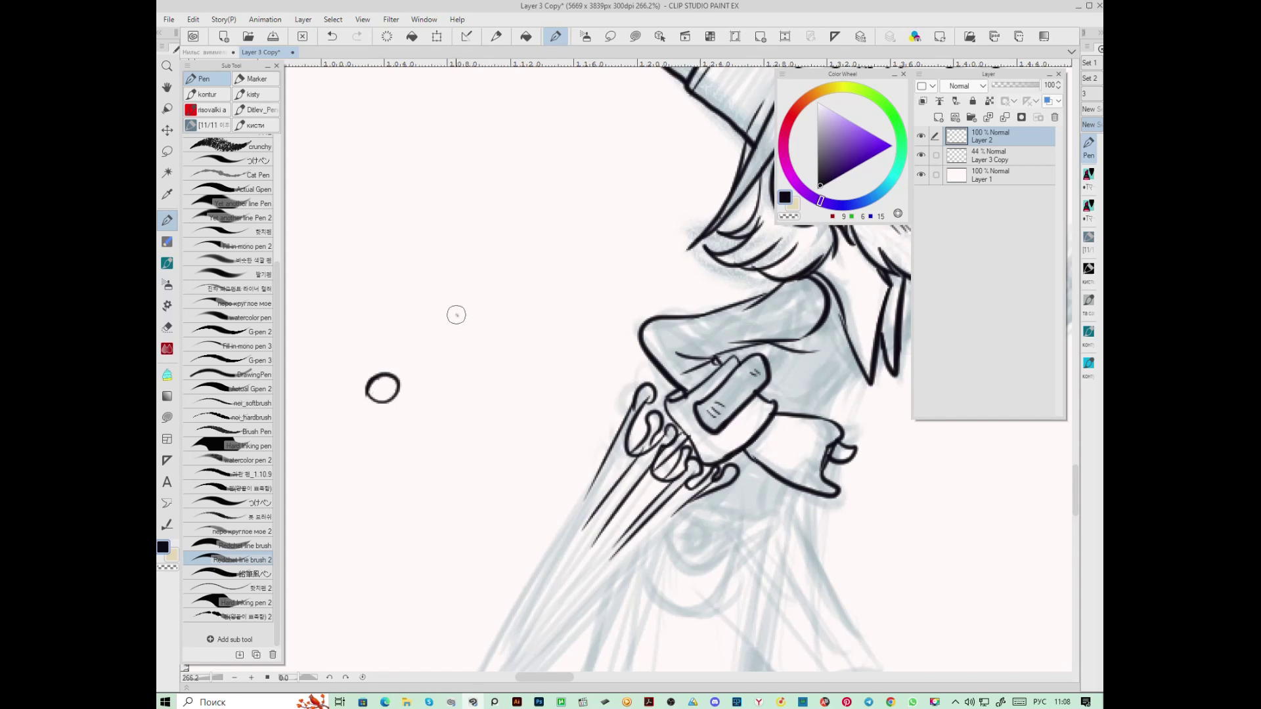
mouse_move(461, 310)
mouse_down()
mouse_move(447, 337)
mouse_move(457, 353)
mouse_move(484, 335)
mouse_up()
drag(387, 358, 381, 411)
drag(359, 380, 407, 399)
Draw a dotted path from the lower crosshair circle, ending in an arrowhead and a short curve
drag(411, 387, 414, 385)
drag(419, 382, 427, 378)
drag(429, 375, 453, 385)
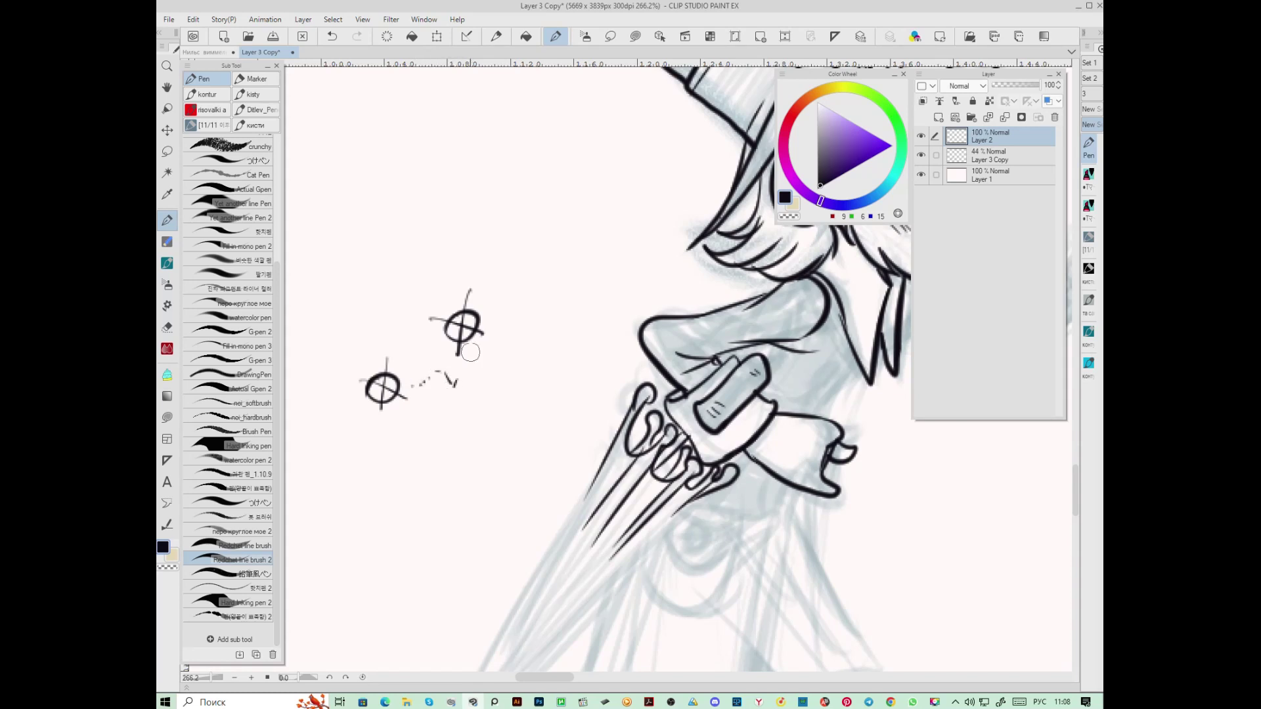
drag(444, 373, 452, 385)
mouse_move(458, 376)
mouse_down()
mouse_move(462, 393)
mouse_move(485, 384)
mouse_up()
Shade the lower crosshair circle, enclose it in a larger ring, and draw two arrows pointing down at it
drag(467, 316, 460, 329)
mouse_move(392, 377)
mouse_down()
mouse_move(387, 401)
mouse_move(375, 378)
mouse_up()
drag(453, 322, 460, 332)
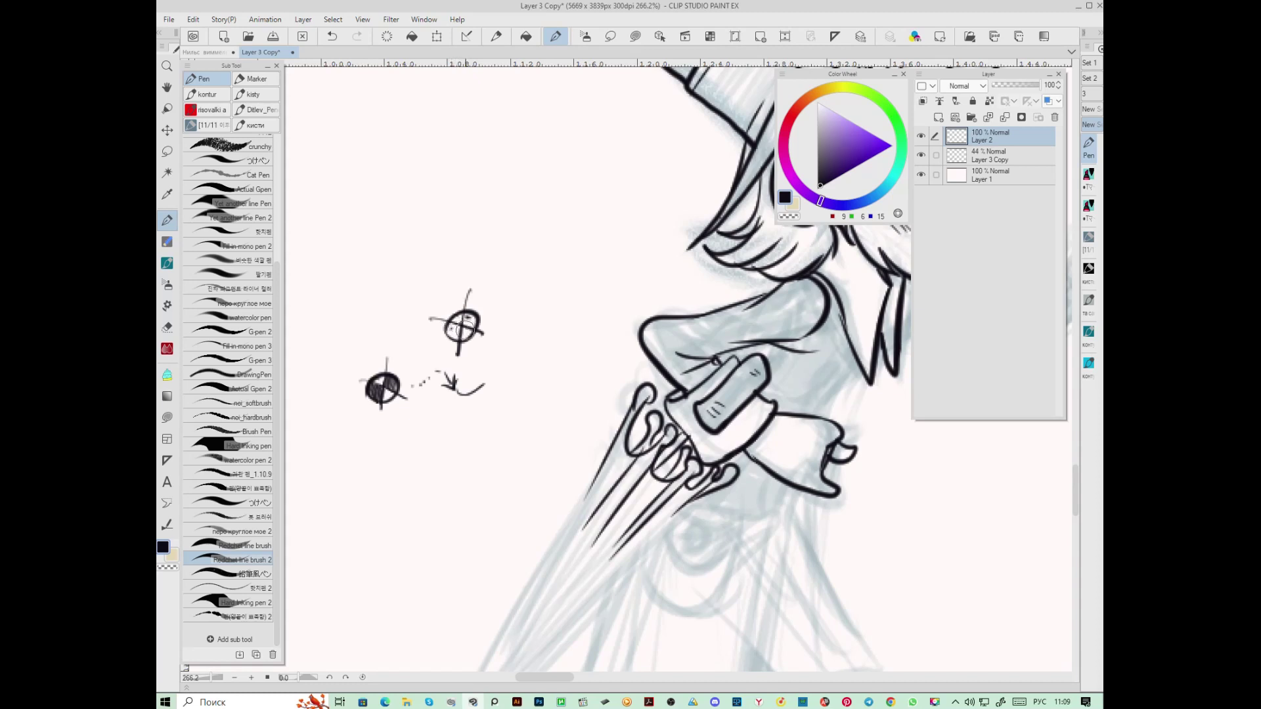
mouse_move(373, 311)
mouse_down()
mouse_move(374, 348)
mouse_move(380, 337)
mouse_up()
mouse_move(386, 253)
mouse_down()
mouse_move(373, 338)
mouse_move(408, 368)
mouse_move(366, 356)
mouse_move(396, 303)
mouse_up()
drag(389, 347, 381, 303)
drag(394, 344, 456, 215)
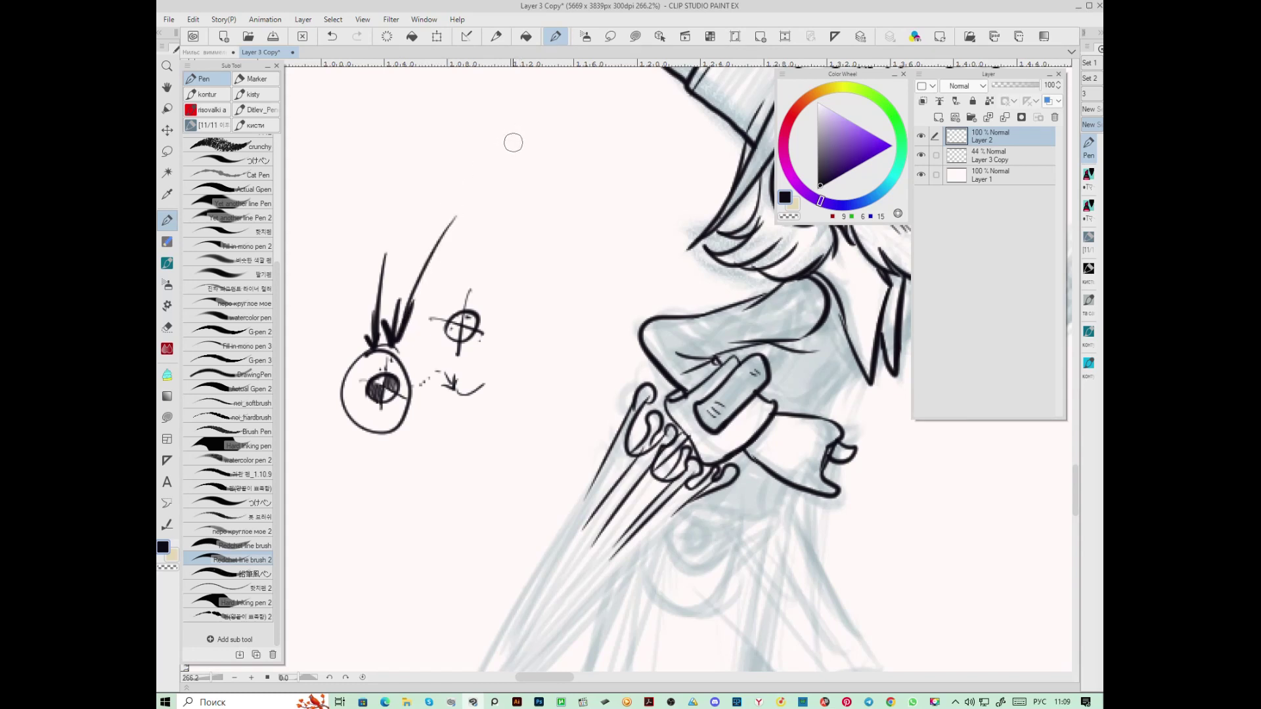
Draw an arrow toward the upper crosshair circle, with small circles and dots above it inside a large hooked curve
mouse_move(490, 185)
mouse_down()
mouse_move(502, 186)
mouse_move(492, 247)
mouse_move(467, 284)
mouse_up()
click(541, 172)
drag(483, 244, 467, 282)
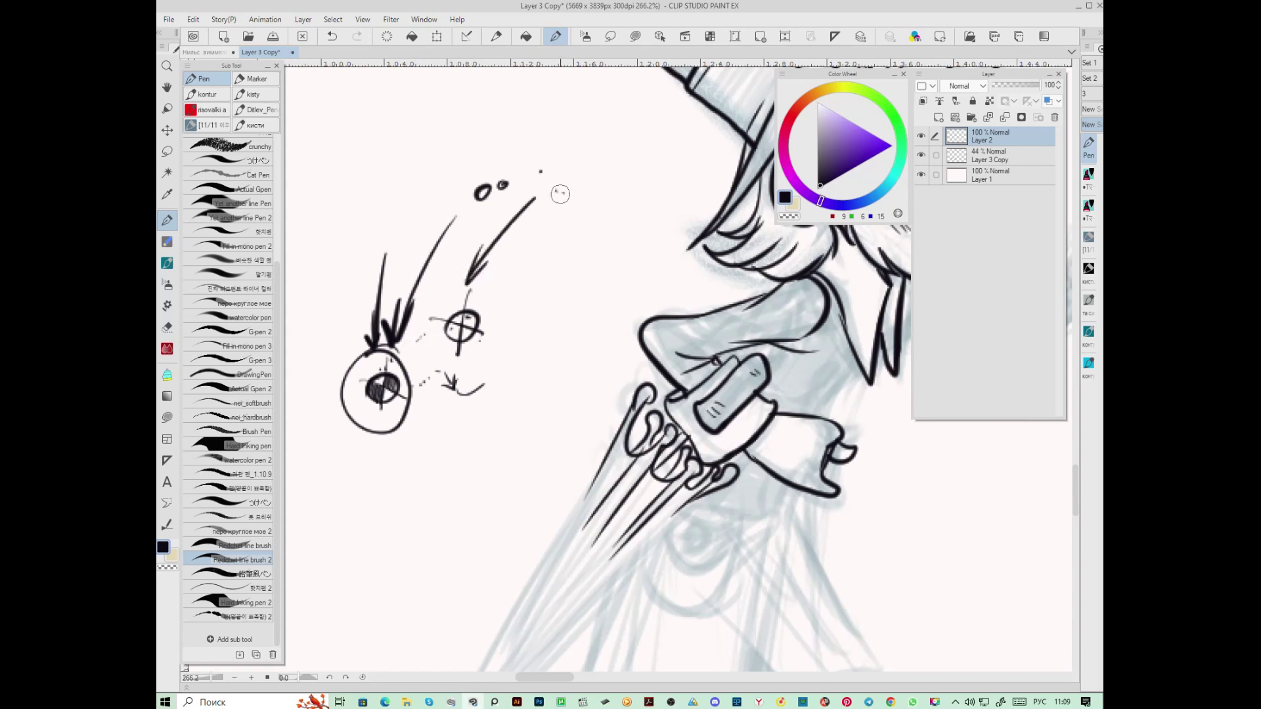
mouse_move(415, 205)
mouse_down()
mouse_move(437, 192)
mouse_move(526, 228)
mouse_up()
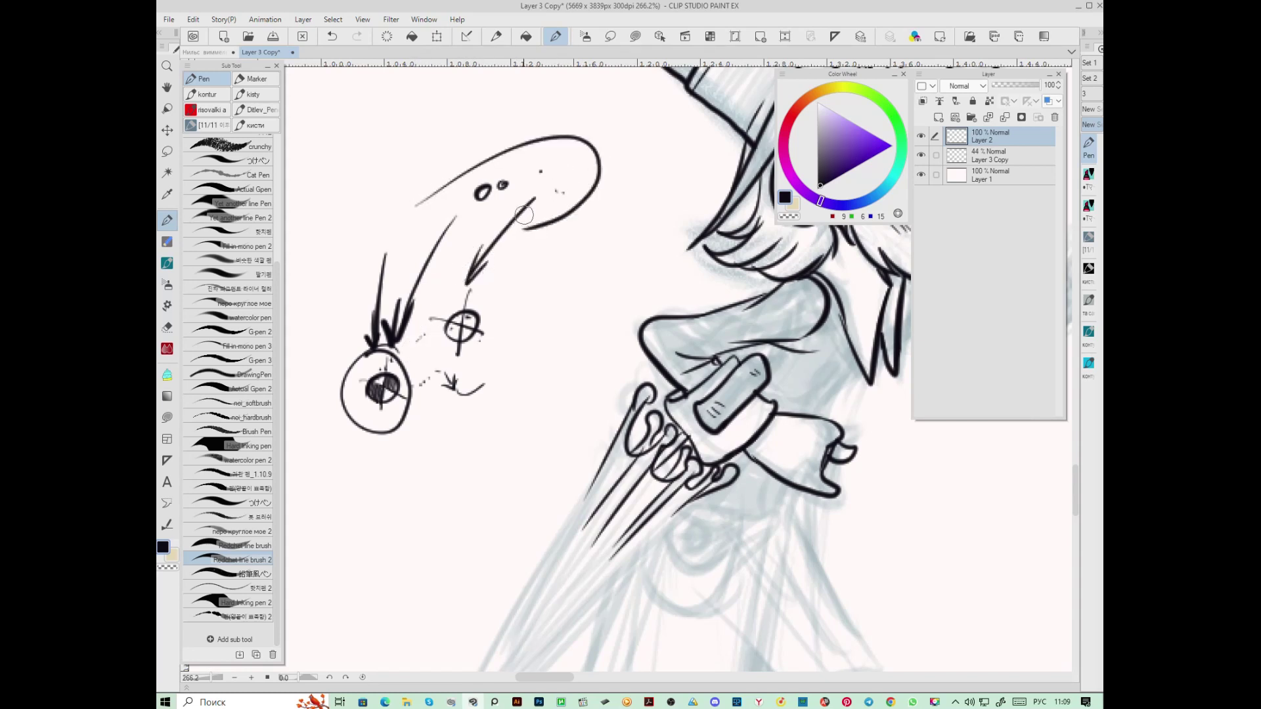
Add a filled circle under the hooked curve and two linked circles above it, and clear the entire diagram
mouse_move(546, 155)
mouse_down()
mouse_move(540, 168)
mouse_move(547, 158)
mouse_up()
drag(521, 219, 528, 208)
drag(530, 106, 546, 139)
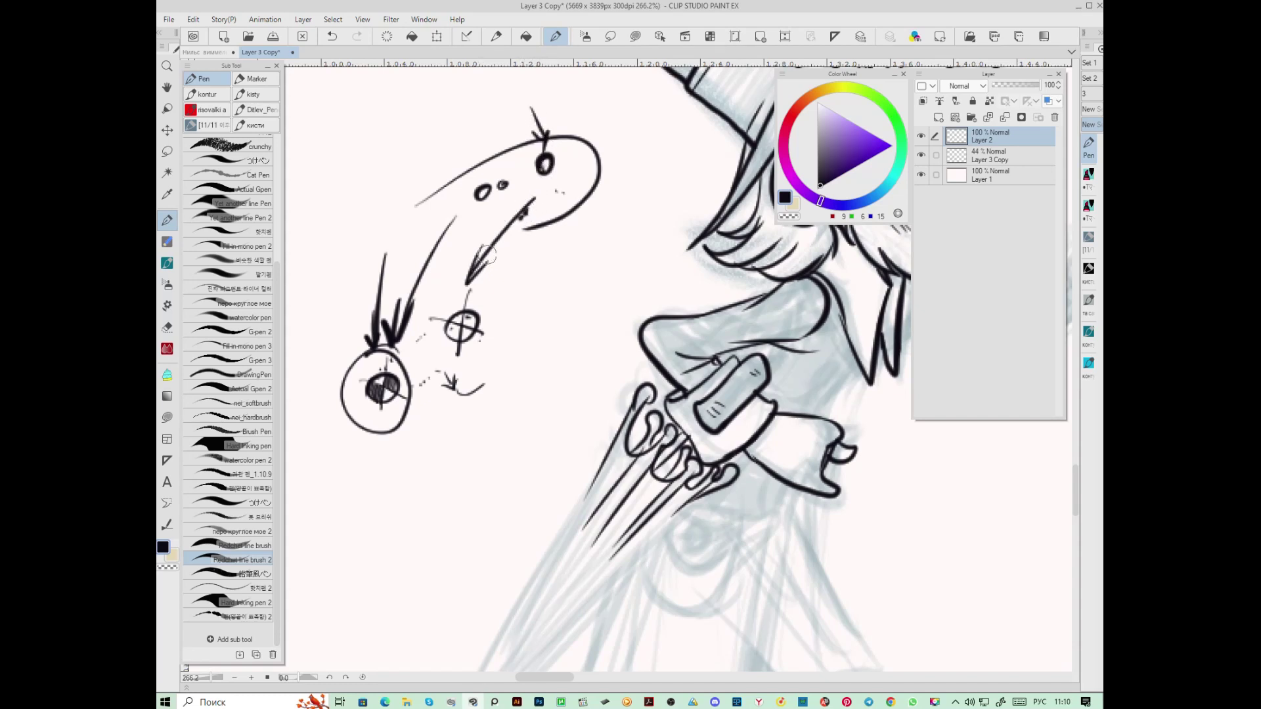
mouse_move(529, 109)
mouse_down()
mouse_move(457, 86)
mouse_move(481, 94)
mouse_move(444, 104)
mouse_move(443, 83)
mouse_move(460, 111)
mouse_move(446, 97)
mouse_move(532, 109)
mouse_up()
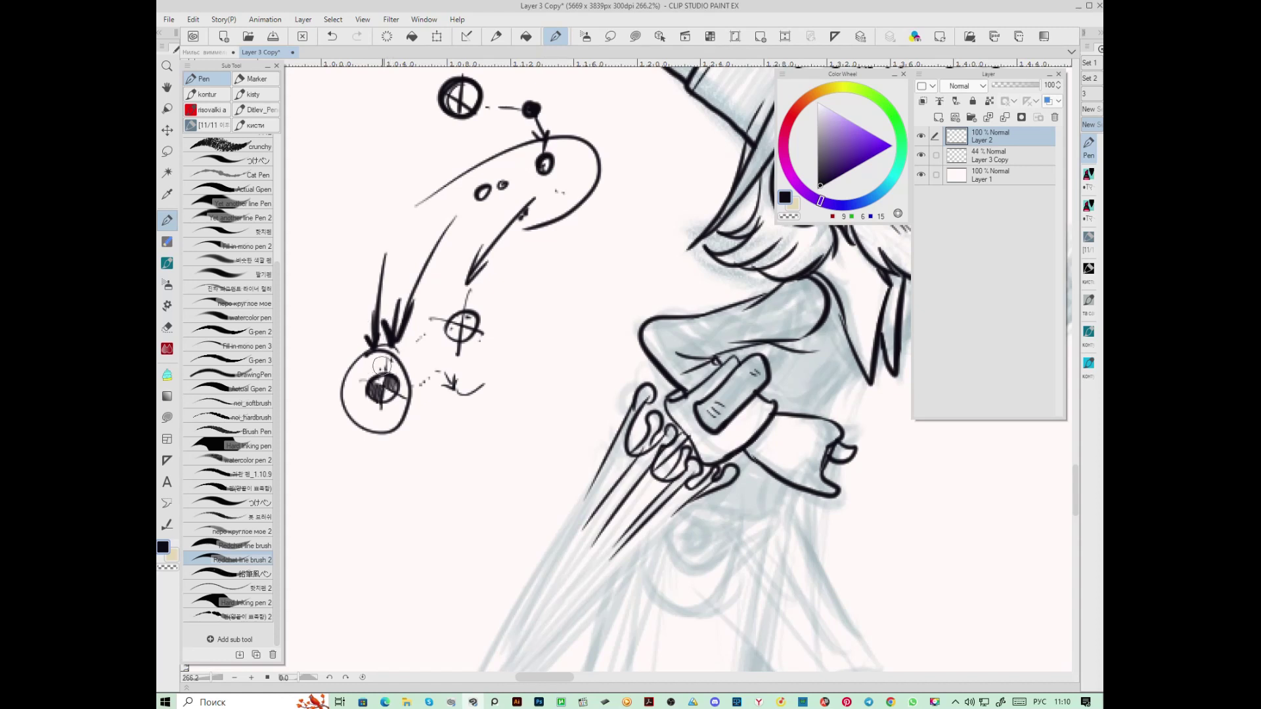
drag(547, 161, 545, 160)
mouse_move(531, 108)
mouse_down()
mouse_move(468, 97)
mouse_move(460, 109)
mouse_up()
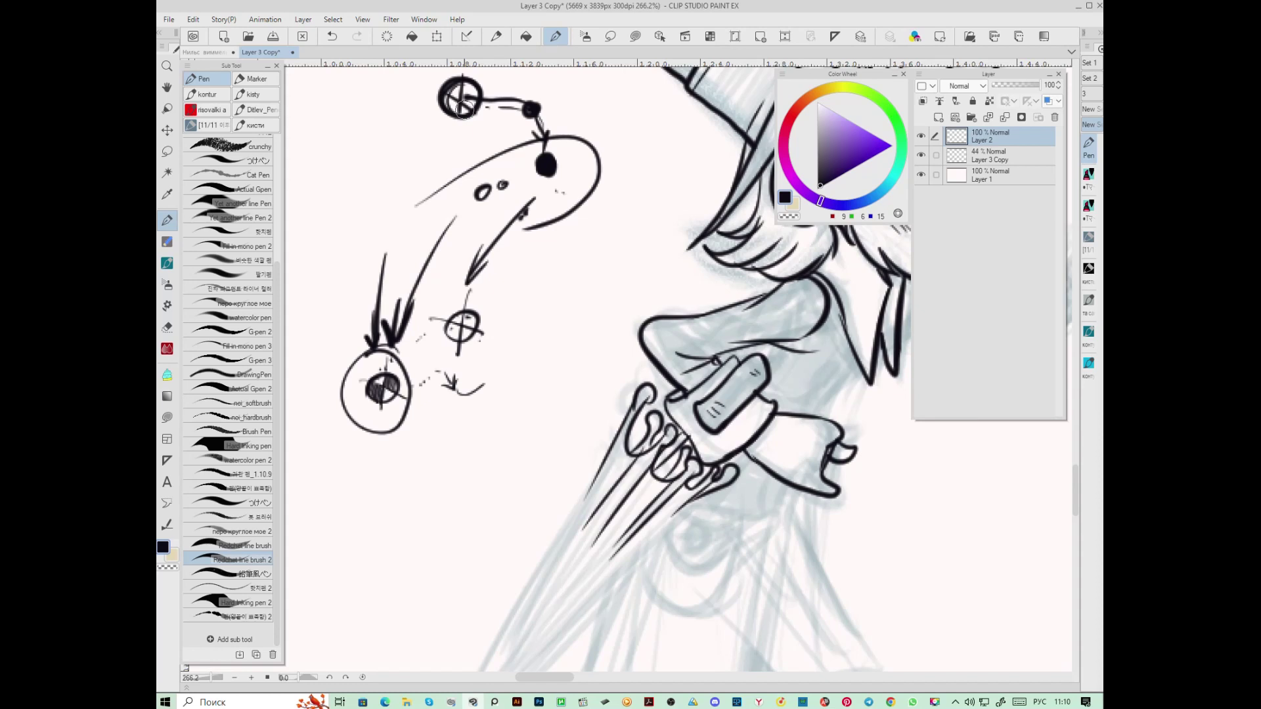
mouse_move(453, 446)
mouse_down()
mouse_move(489, 413)
mouse_move(378, 187)
mouse_move(409, 515)
mouse_up()
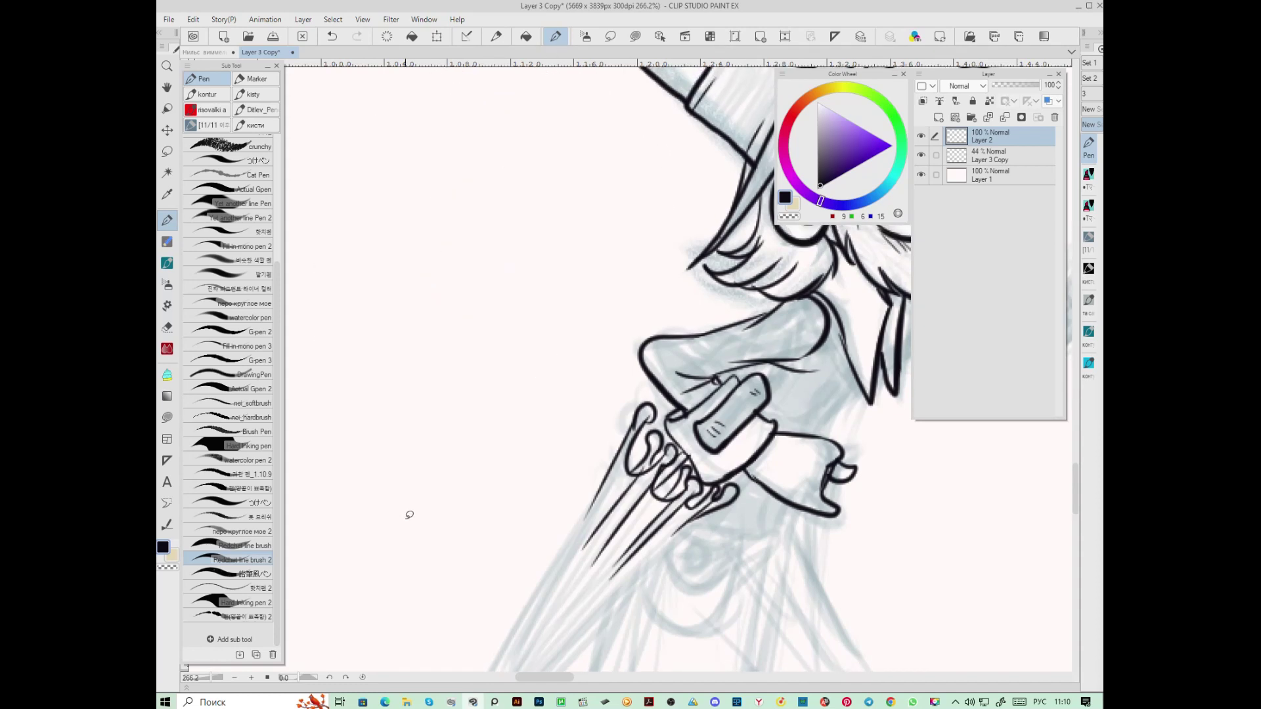
Ink the jacket's lapel and front edge between the bent sleeve and the pointed scarf ends
mouse_move(409, 515)
mouse_down()
mouse_move(383, 473)
mouse_move(327, 436)
mouse_up()
mouse_move(772, 301)
mouse_down()
mouse_move(746, 293)
mouse_move(743, 332)
mouse_move(767, 300)
mouse_move(748, 328)
mouse_move(765, 312)
mouse_move(732, 358)
mouse_up()
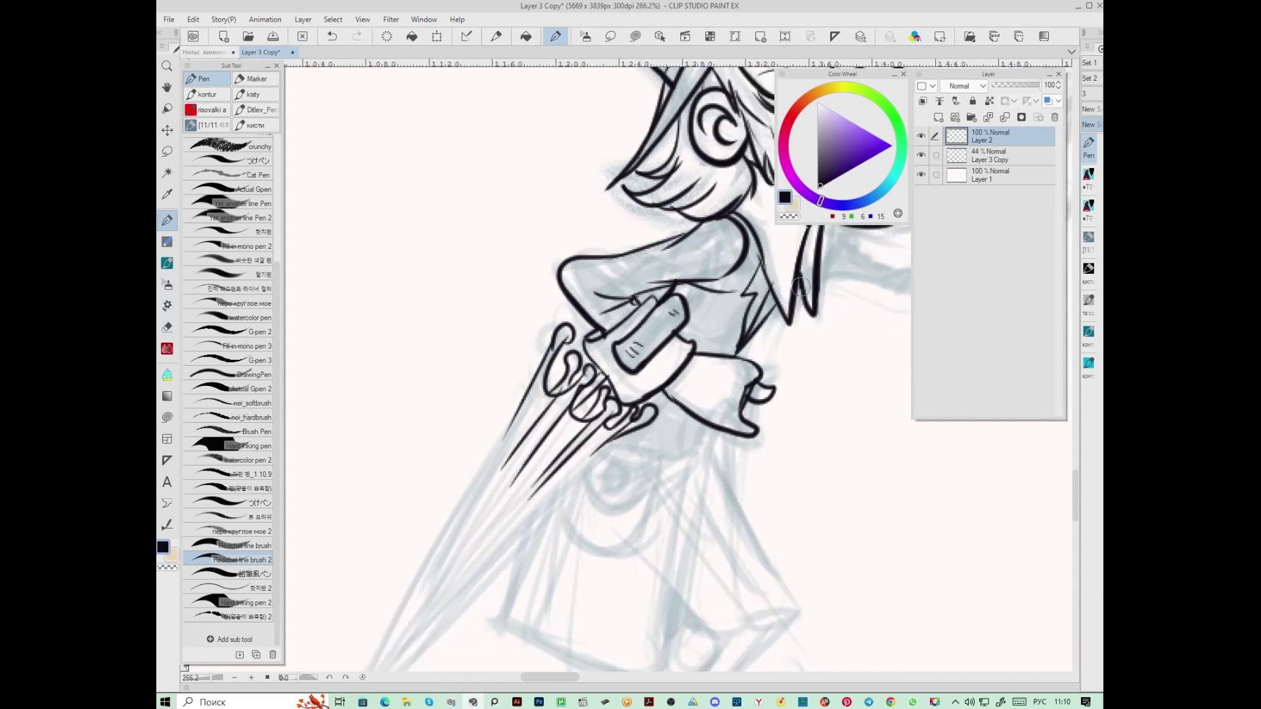
mouse_move(850, 315)
mouse_down()
mouse_move(613, 425)
mouse_move(581, 418)
mouse_move(674, 433)
mouse_move(723, 378)
mouse_up()
mouse_move(693, 360)
mouse_down()
mouse_move(647, 420)
mouse_move(548, 352)
mouse_move(549, 410)
mouse_up()
mouse_move(551, 355)
mouse_down()
mouse_move(530, 400)
mouse_move(720, 301)
mouse_up()
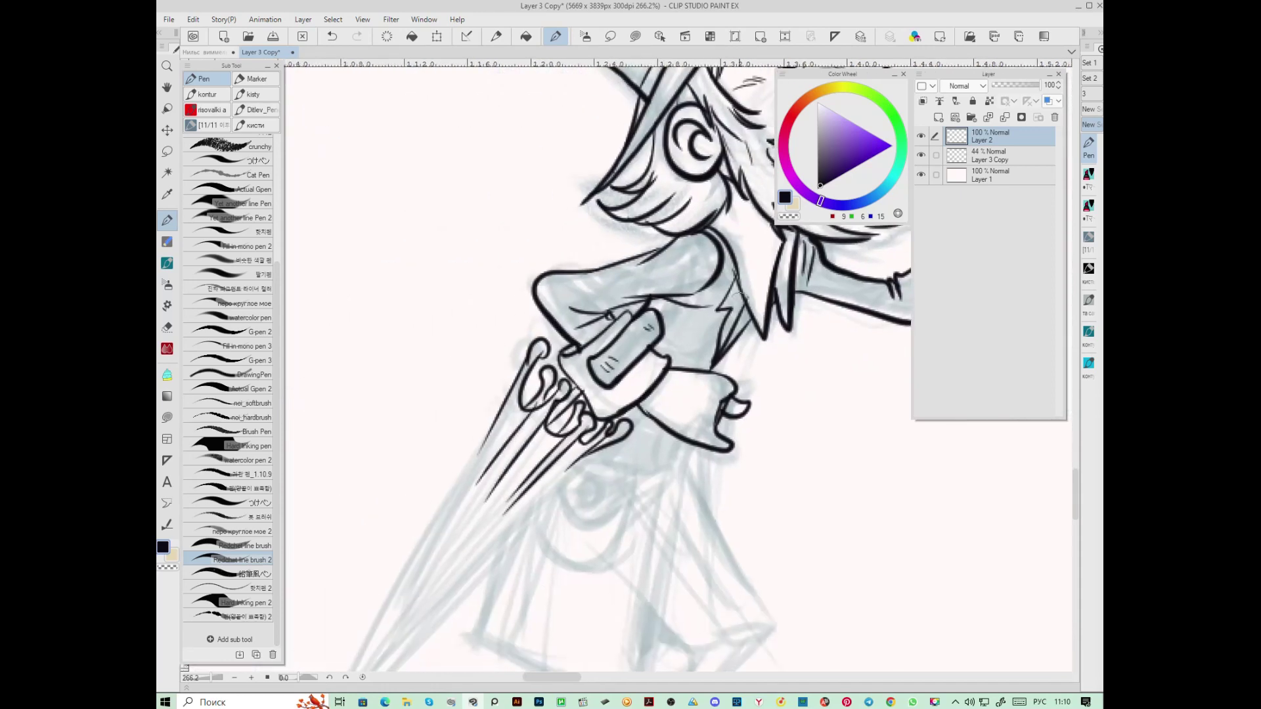
Ink the closed umbrella's long edges, collar and narrow tip, adding fold lines along the canopy and small bands on the tip
mouse_move(491, 415)
mouse_down()
mouse_move(609, 247)
mouse_move(548, 319)
mouse_move(412, 559)
mouse_move(725, 246)
mouse_move(650, 303)
mouse_up()
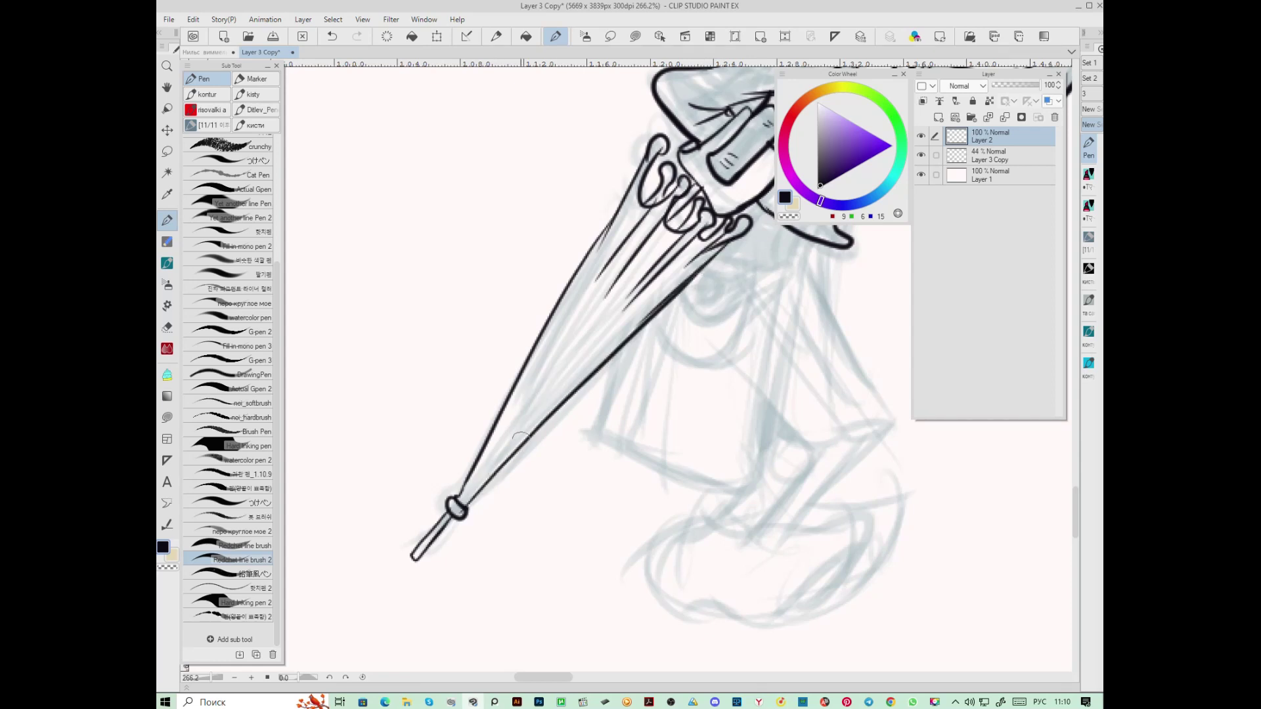
mouse_move(462, 501)
mouse_down()
mouse_move(493, 444)
mouse_move(461, 506)
mouse_move(515, 430)
mouse_up()
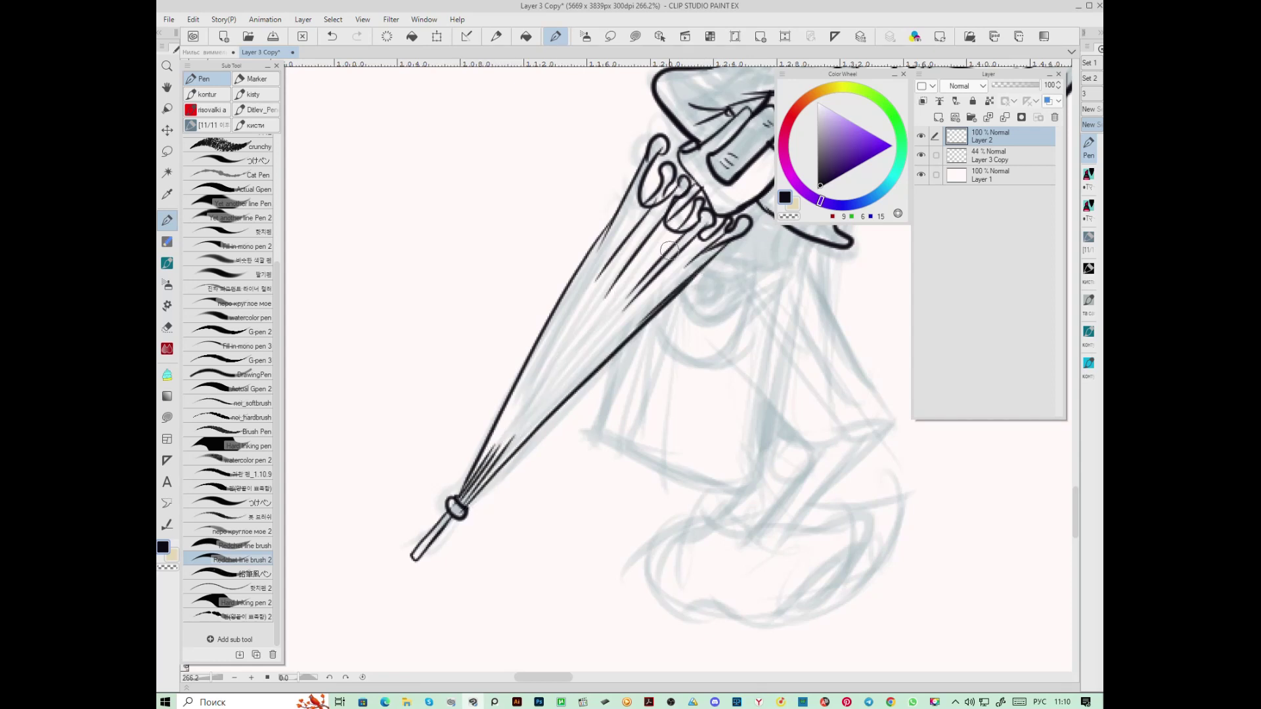
drag(612, 235, 518, 375)
drag(683, 272, 475, 499)
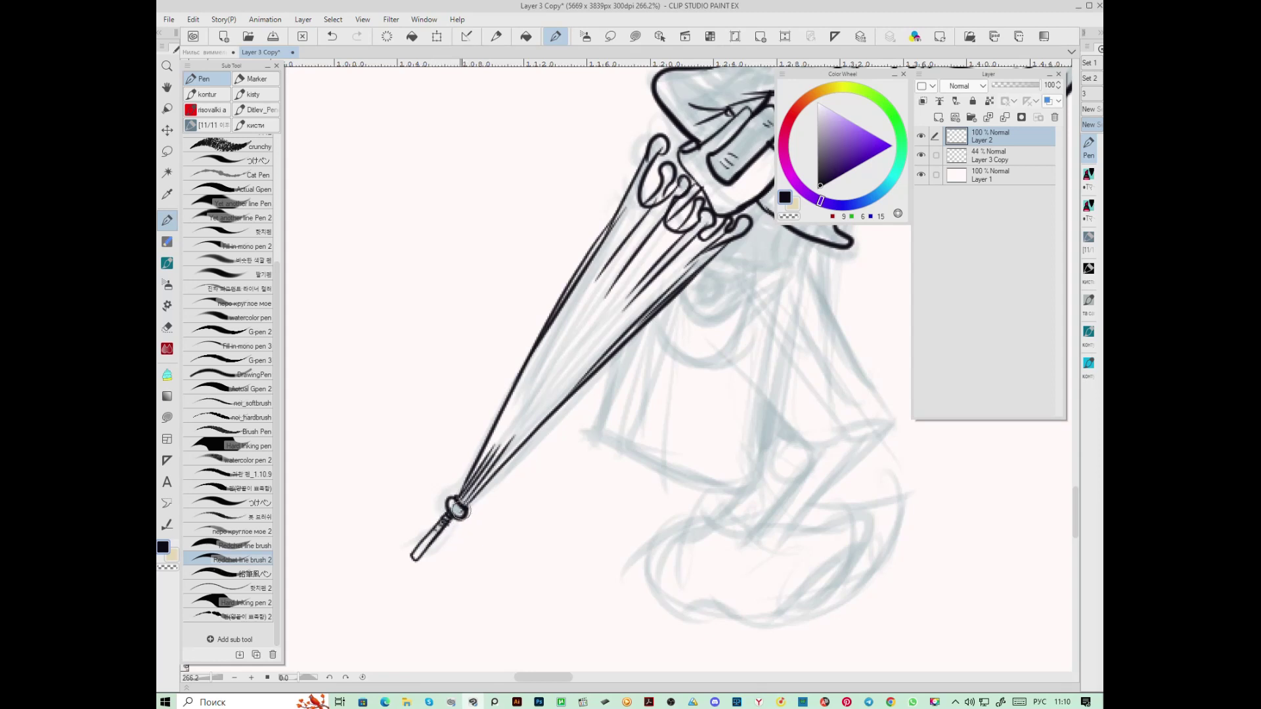
drag(441, 526, 453, 509)
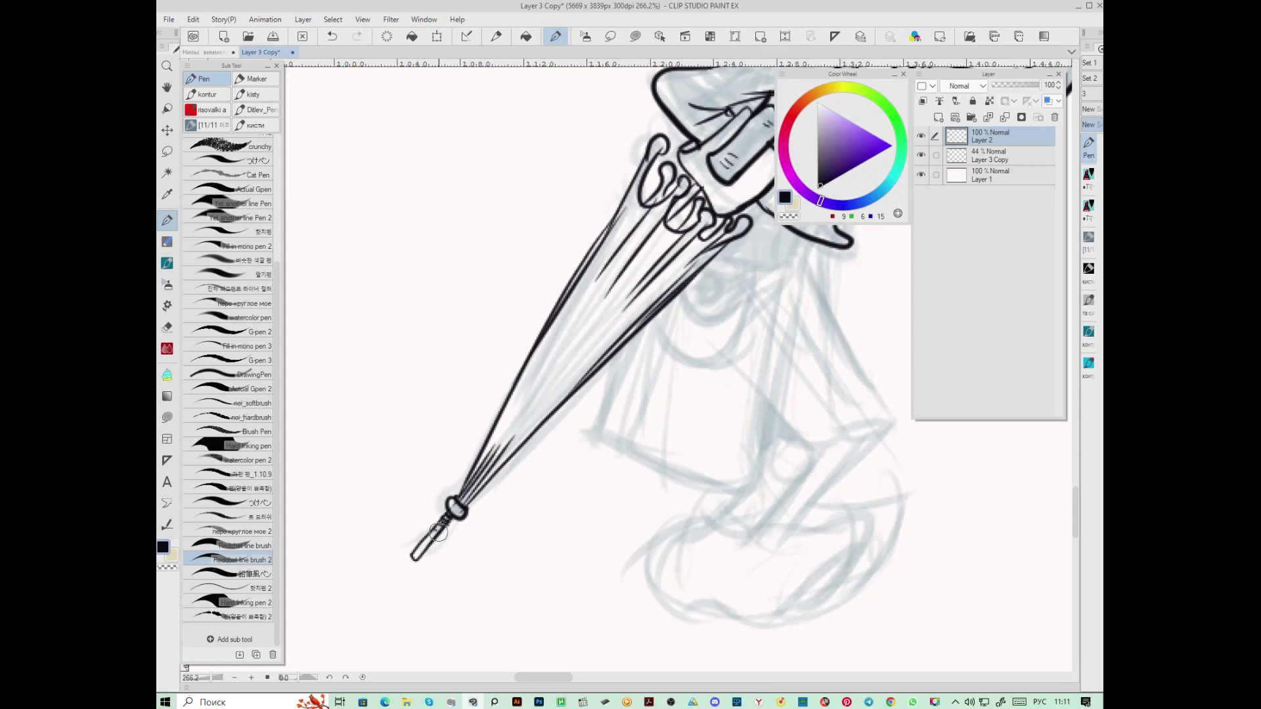
Doodle a T-shaped figure, an arrow, small marks and a long thin line in the blank area beside the umbrella, and clear them
mouse_move(431, 217)
mouse_down()
mouse_move(386, 236)
mouse_move(417, 295)
mouse_move(446, 274)
mouse_move(431, 218)
mouse_up()
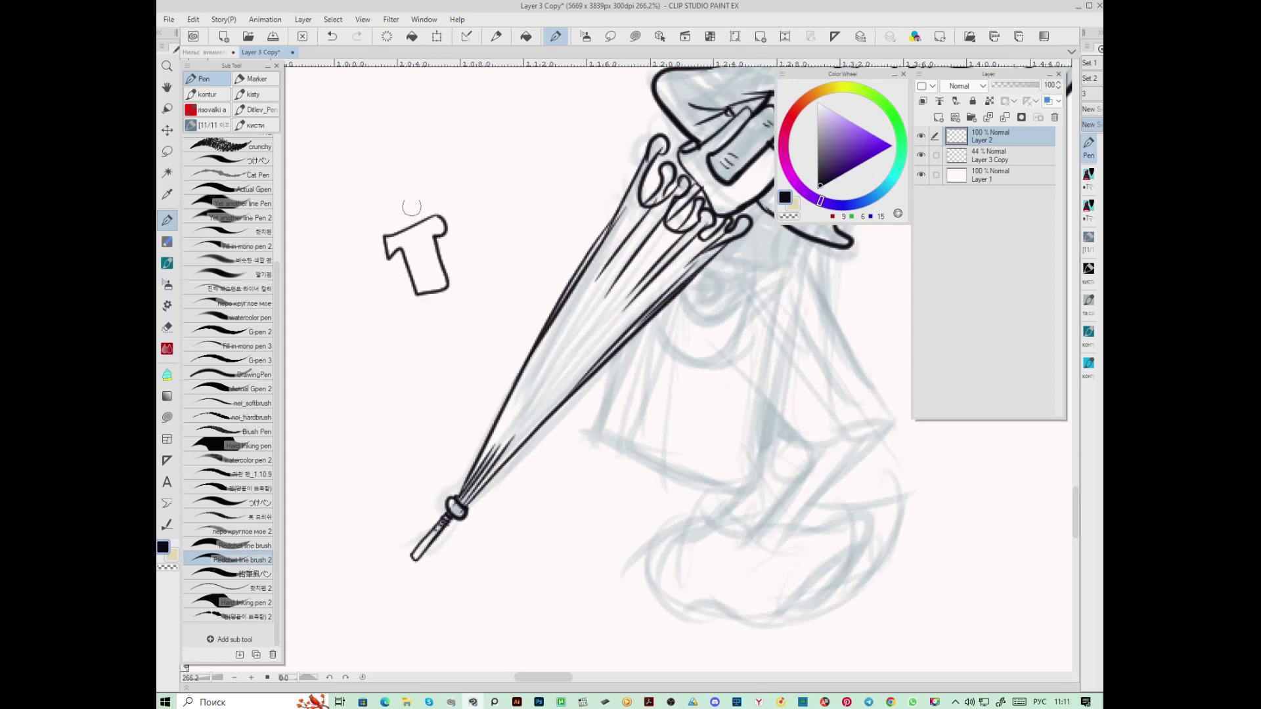
drag(364, 152, 396, 180)
drag(407, 241, 433, 243)
drag(417, 252, 429, 276)
drag(400, 136, 402, 172)
mouse_move(355, 248)
mouse_down()
mouse_move(361, 267)
mouse_move(367, 254)
mouse_up()
drag(468, 212, 465, 225)
click(477, 222)
drag(343, 269, 321, 438)
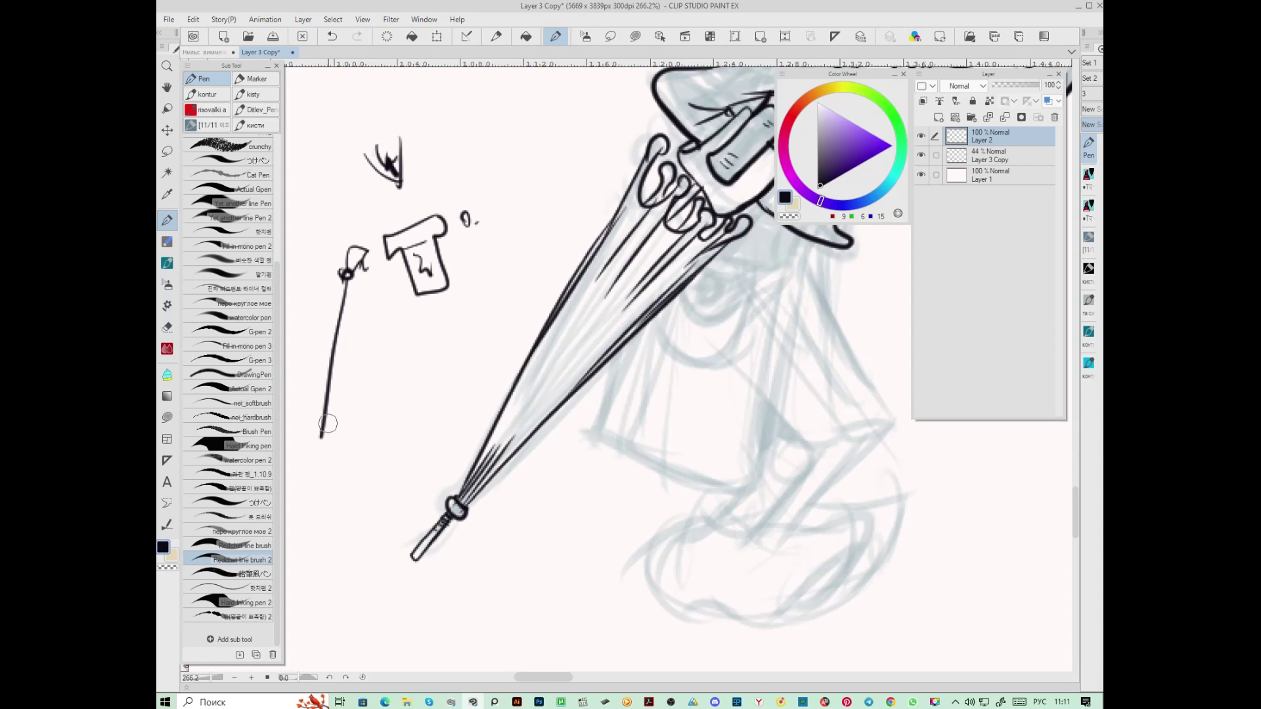
mouse_move(494, 152)
mouse_down()
mouse_move(434, 99)
mouse_move(489, 301)
mouse_up()
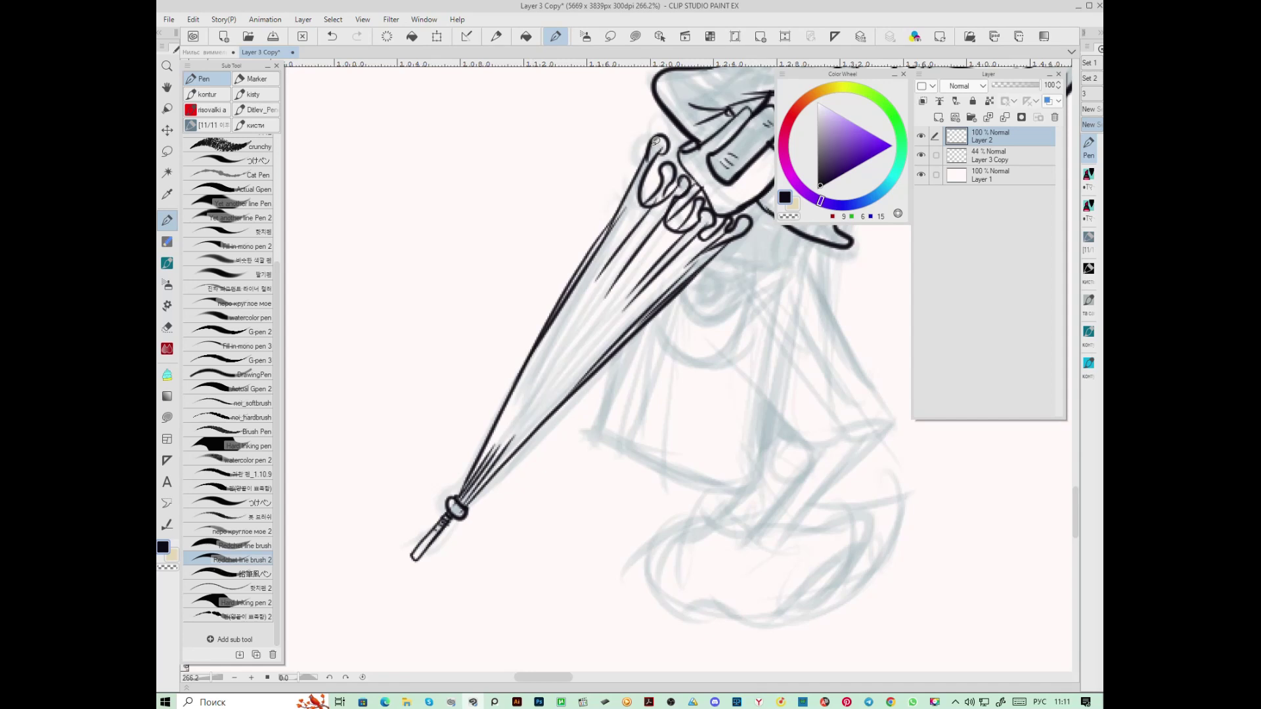
Redraw the umbrella's outer edge closer to its folds and thicken the fold strokes near the collar
mouse_move(639, 190)
mouse_down()
mouse_move(546, 329)
mouse_move(637, 194)
mouse_move(552, 299)
mouse_move(483, 437)
mouse_up()
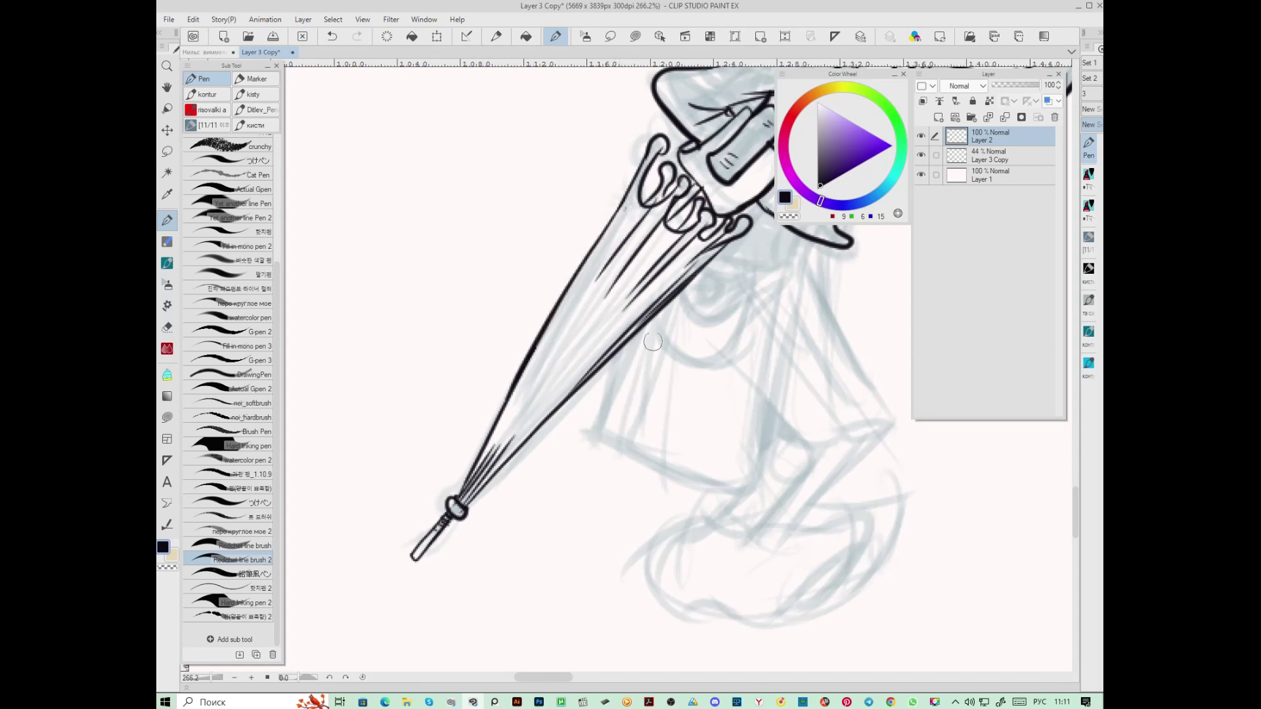
mouse_move(623, 197)
mouse_down()
mouse_move(571, 235)
mouse_move(585, 266)
mouse_move(624, 200)
mouse_move(471, 482)
mouse_up()
drag(489, 417, 527, 349)
drag(471, 454, 491, 433)
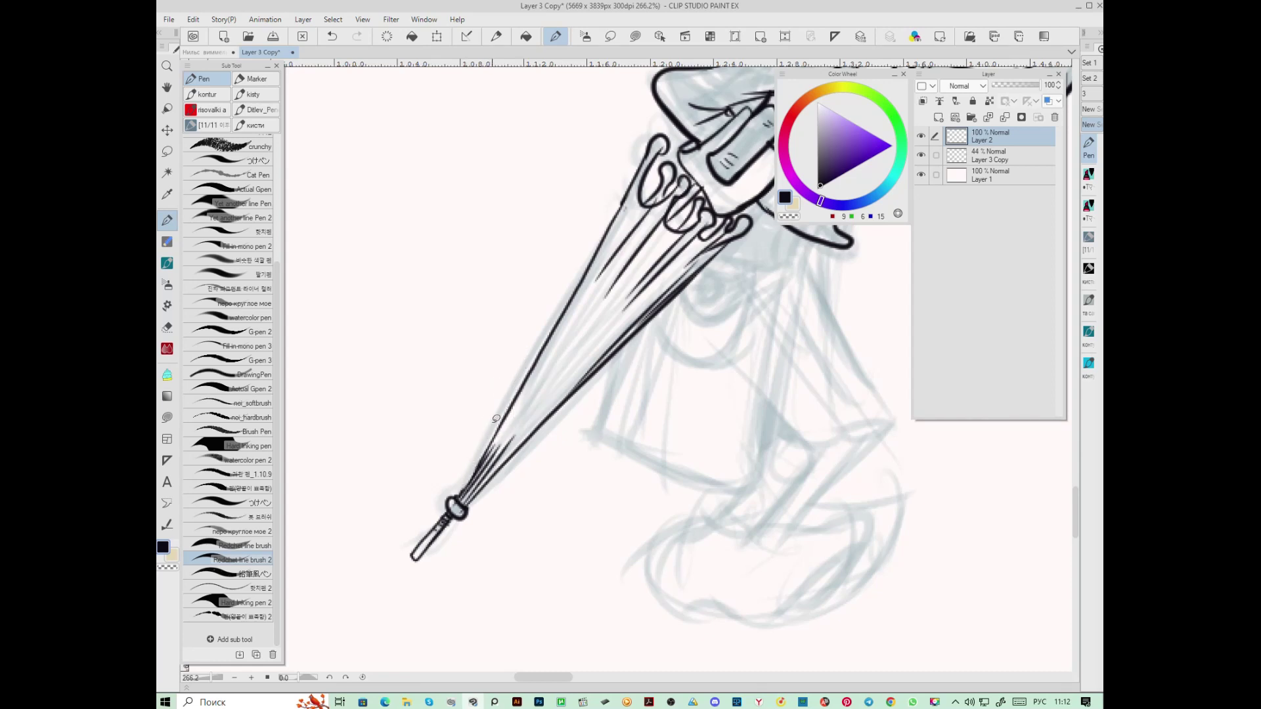
drag(460, 503, 485, 452)
Shade the umbrella's central frill loop and ink the rounded pouch with its flap and oval clasp below the hand
mouse_move(669, 222)
mouse_down()
mouse_move(687, 217)
mouse_move(689, 194)
mouse_up()
mouse_move(691, 287)
mouse_down()
mouse_move(748, 281)
mouse_move(716, 298)
mouse_move(728, 311)
mouse_move(755, 277)
mouse_move(708, 264)
mouse_up()
mouse_move(755, 276)
mouse_down()
mouse_move(693, 367)
mouse_move(666, 316)
mouse_move(700, 369)
mouse_move(755, 306)
mouse_move(736, 355)
mouse_up()
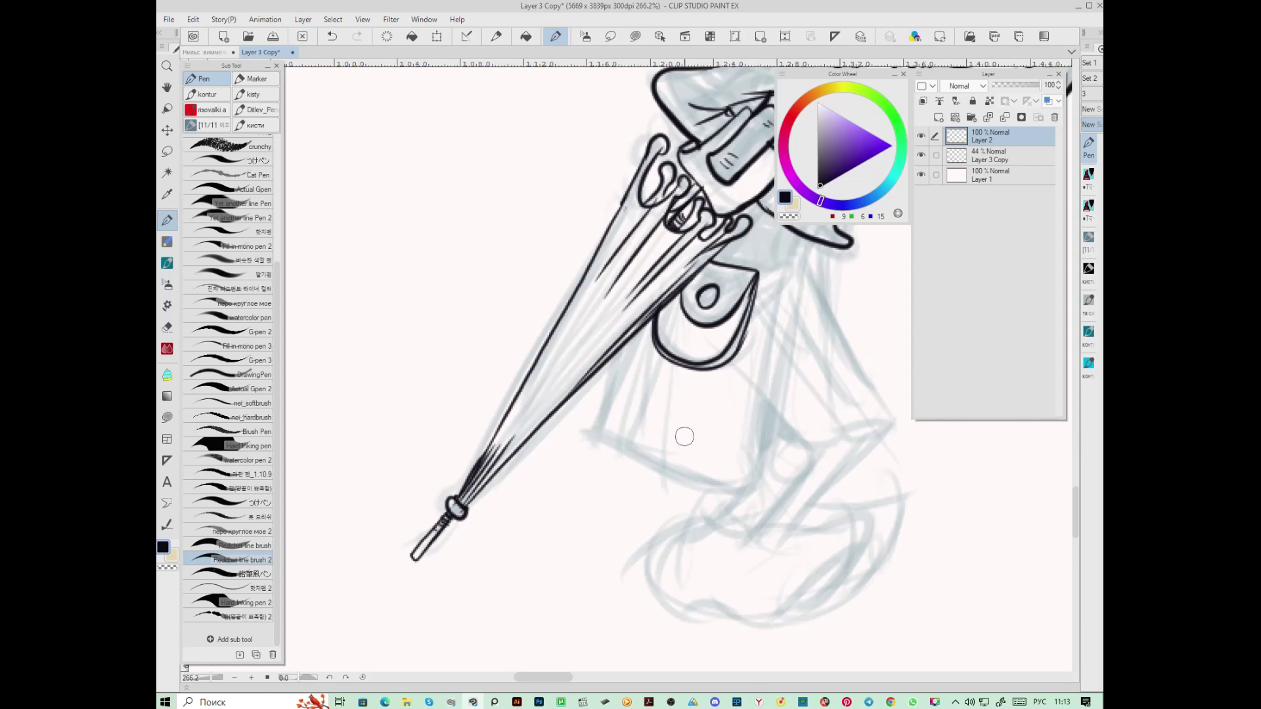
Switch to the Yandex browser and read the RBC article about Adobe stopping sales in Russia
right_click(758, 702)
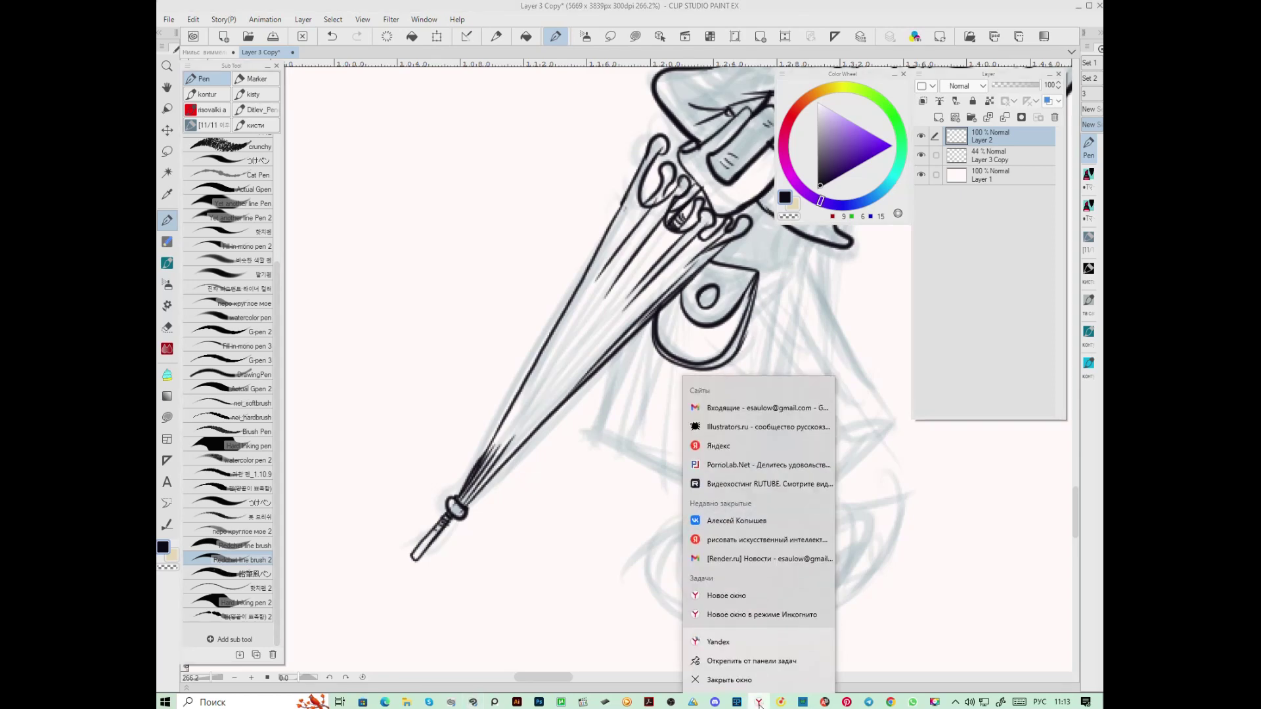
click(760, 705)
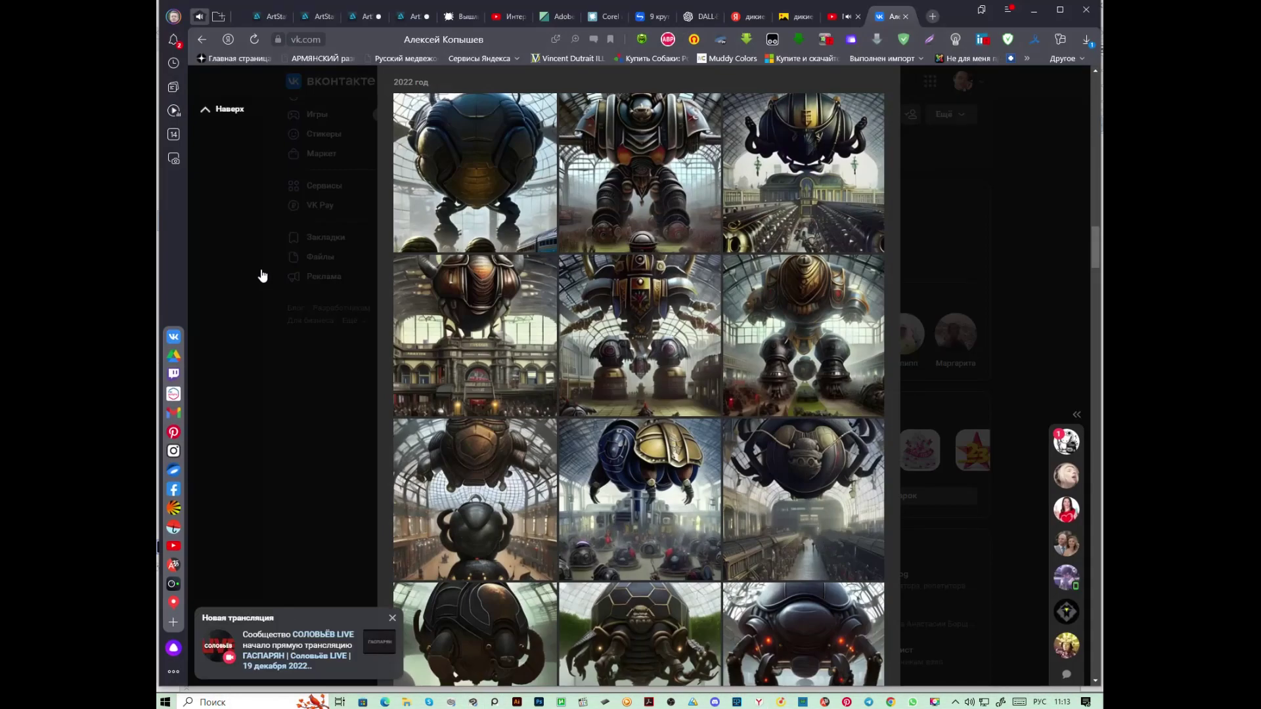
click(555, 16)
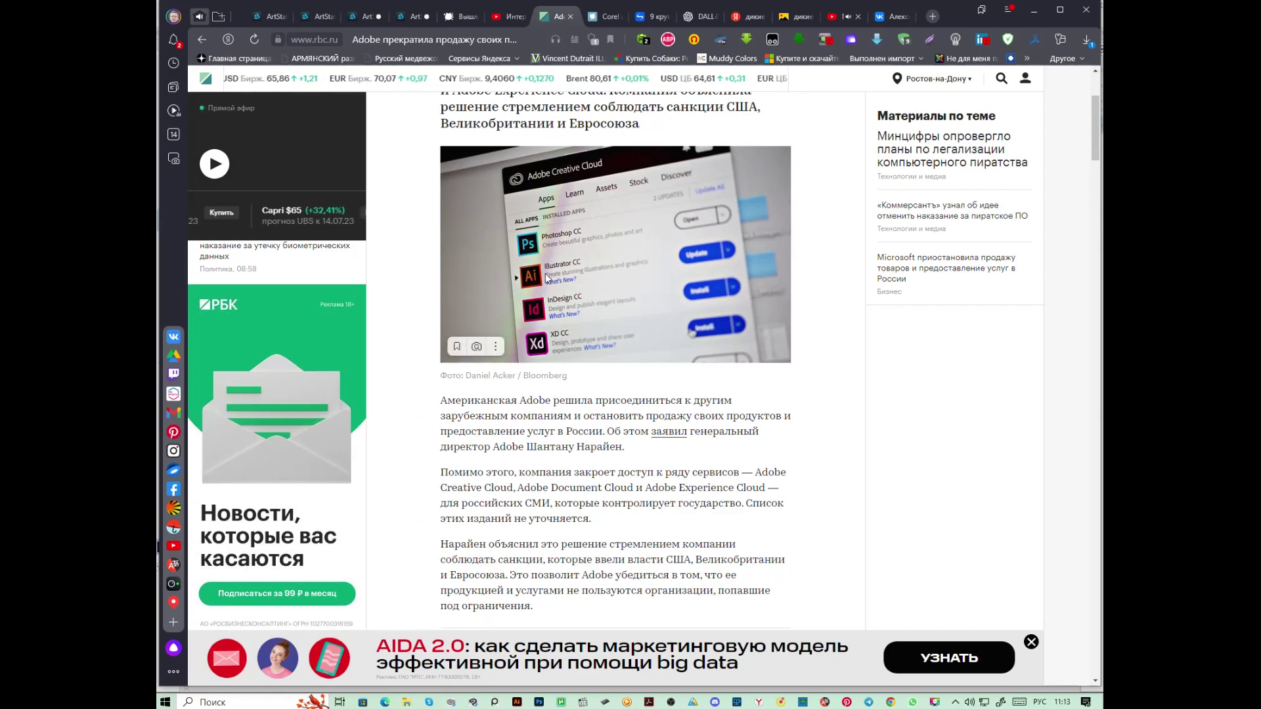
scroll(555, 266, up, 3)
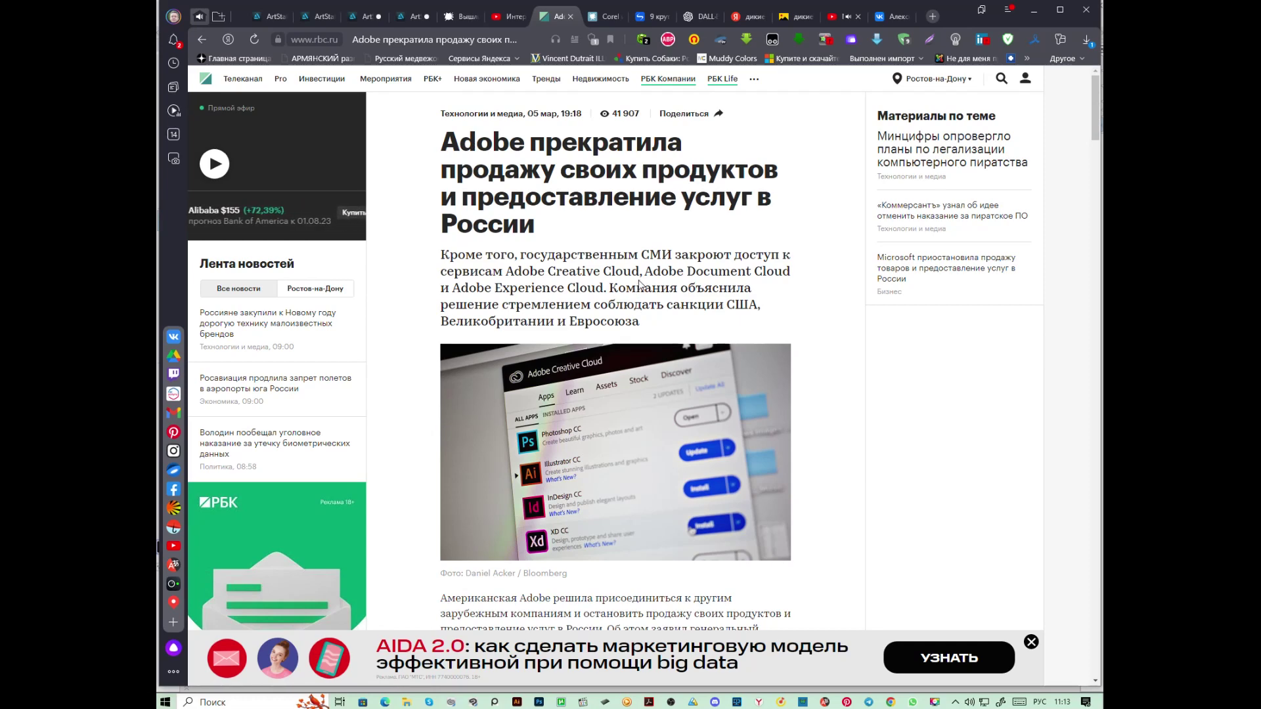
scroll(640, 284, down, 10)
scroll(640, 284, down, 6)
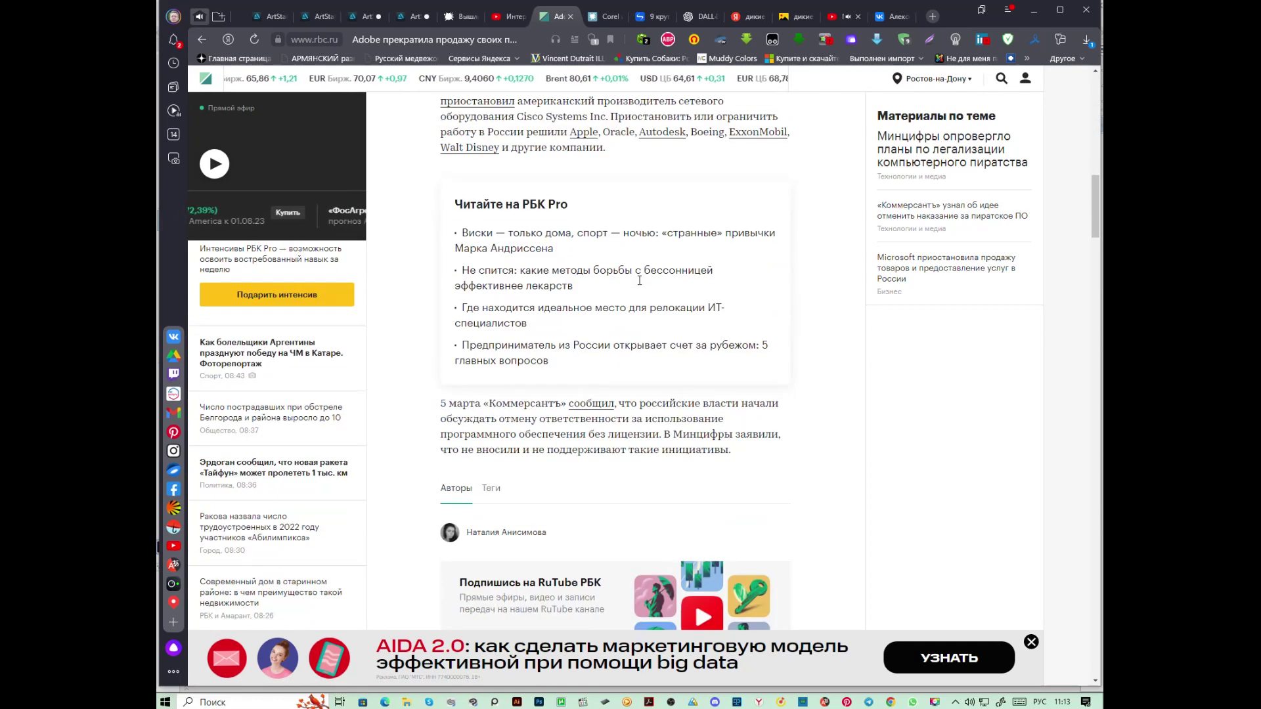
scroll(641, 282, up, 4)
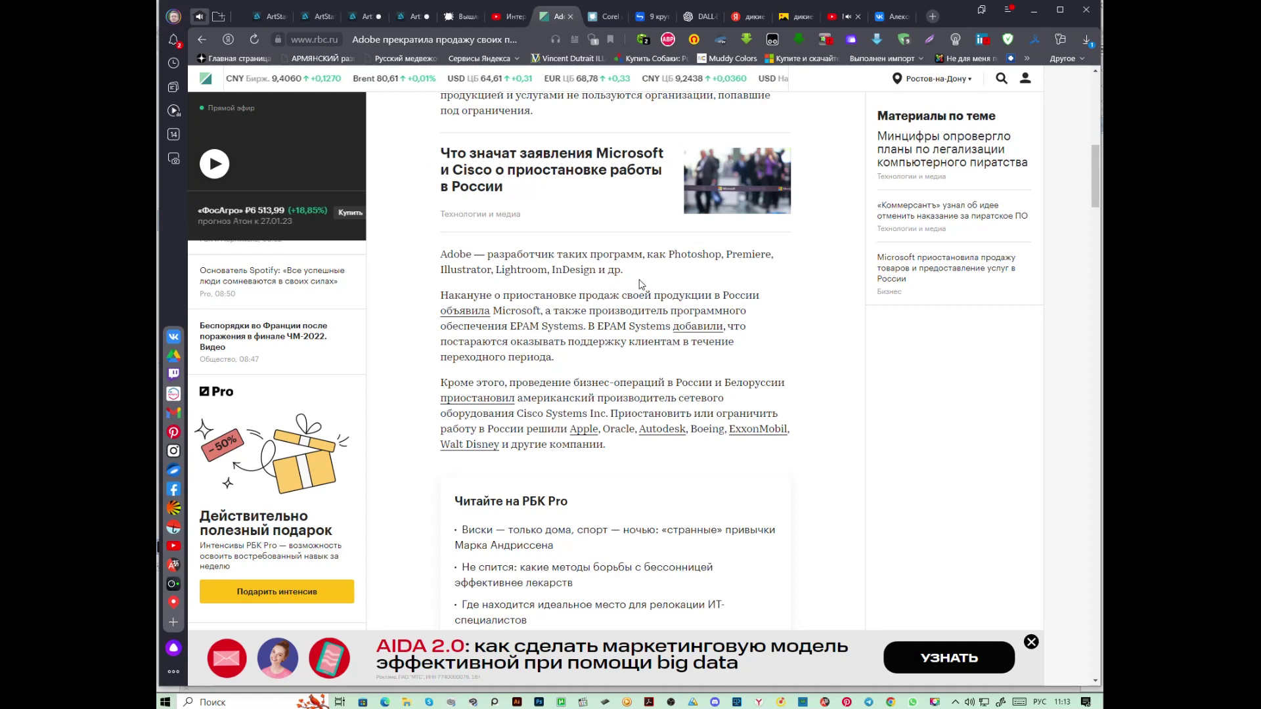
Compare the Habr article on Corel and Parallels suspending work in Russia with the Adobe article
click(589, 17)
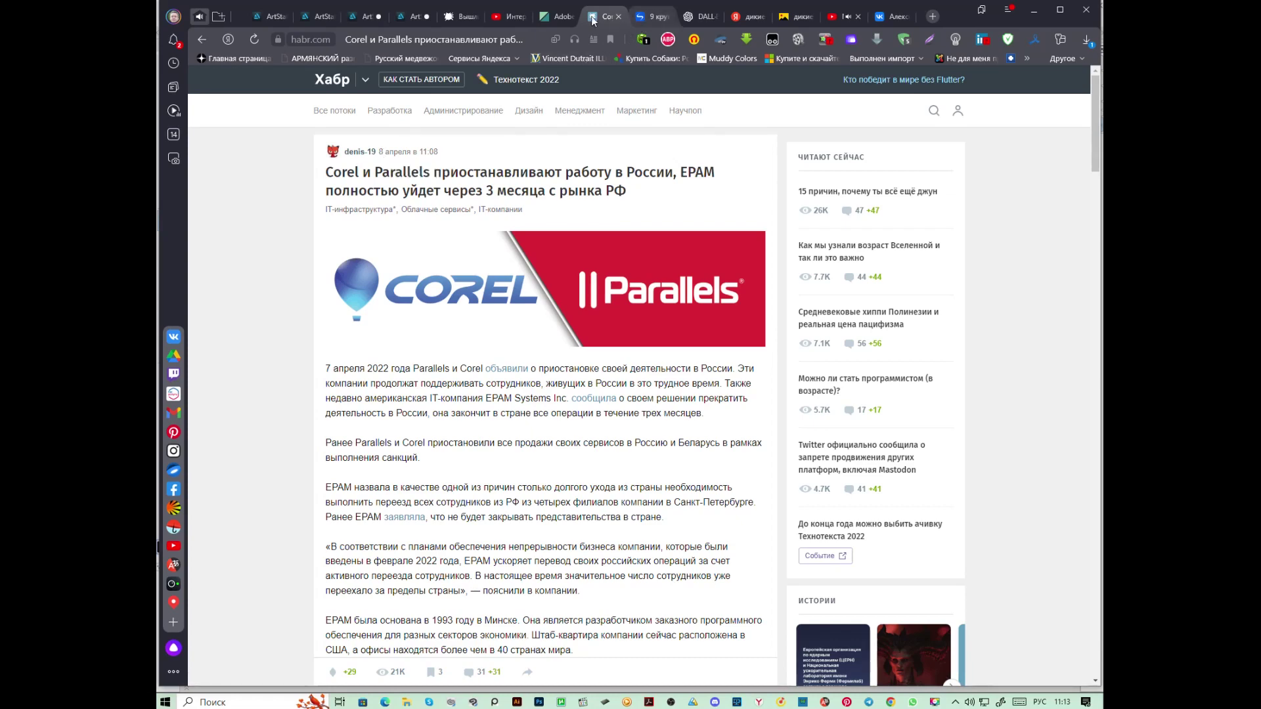
click(557, 16)
scroll(536, 162, up, 1)
scroll(536, 162, up, 6)
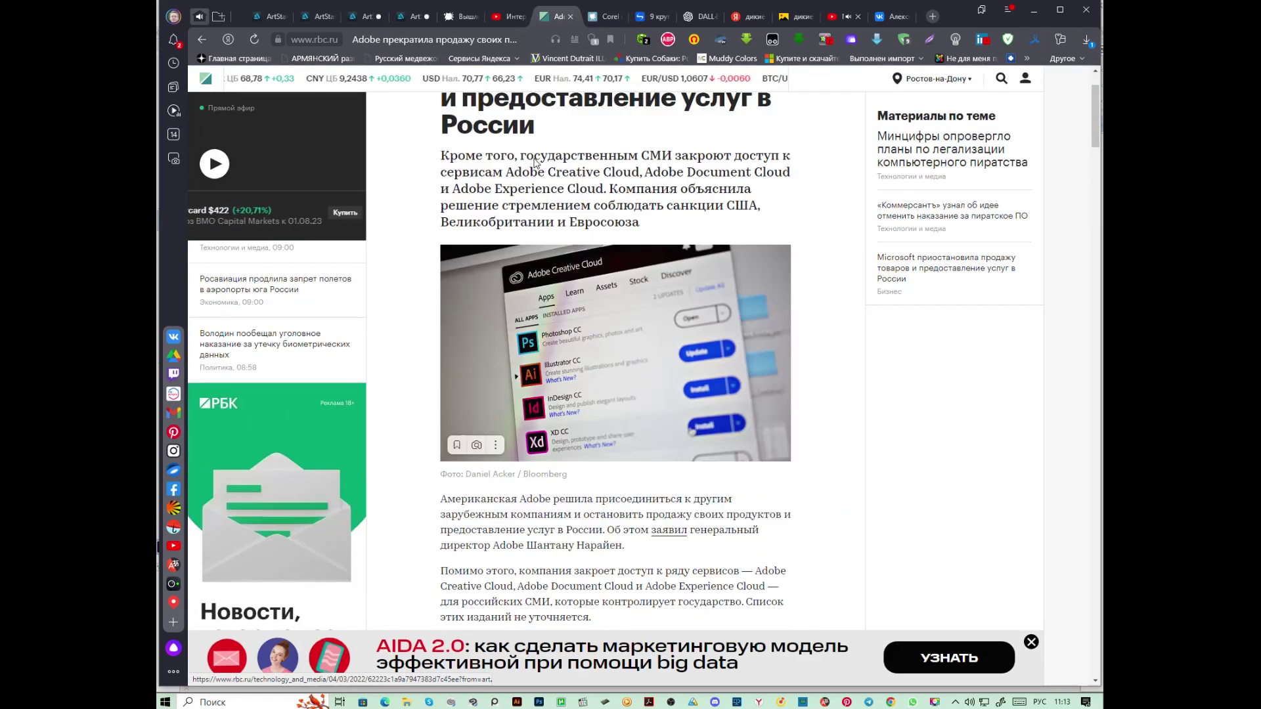
click(608, 18)
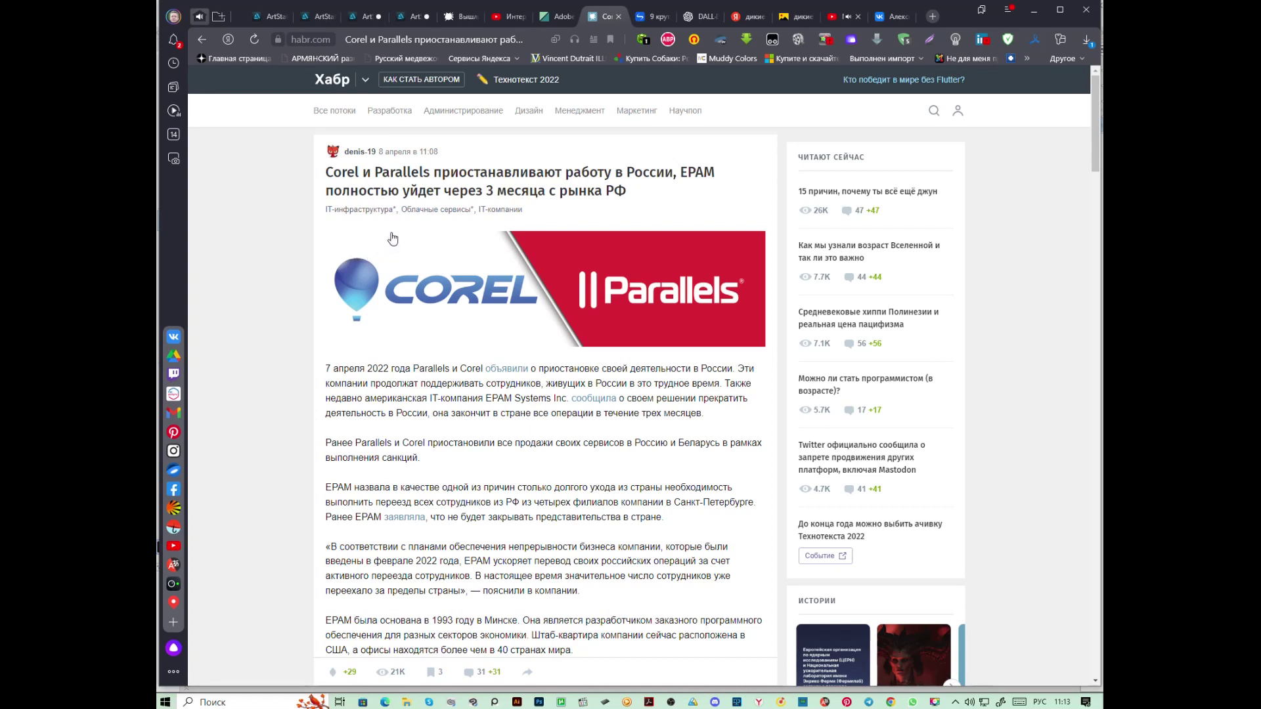
Open the DALL·E 2 page on openai.com and read its introduction
click(691, 15)
scroll(663, 197, down, 1)
scroll(663, 197, down, 3)
scroll(663, 197, up, 1)
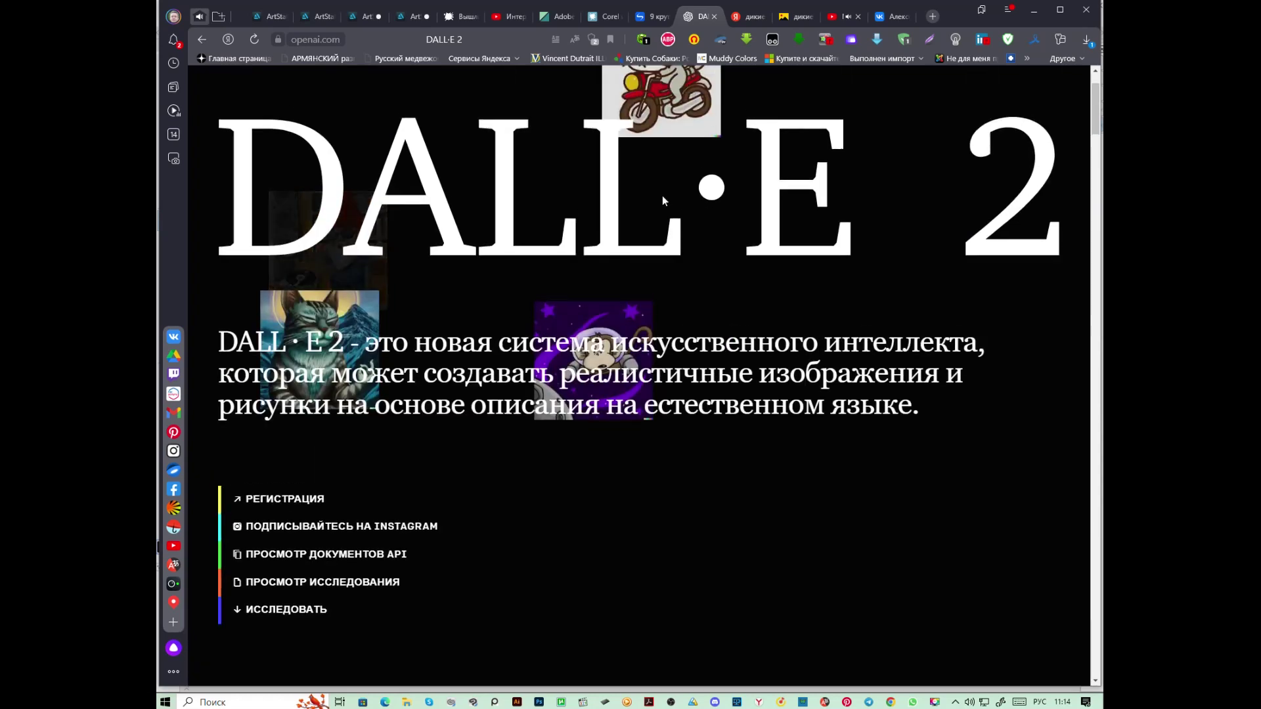
scroll(662, 195, up, 1)
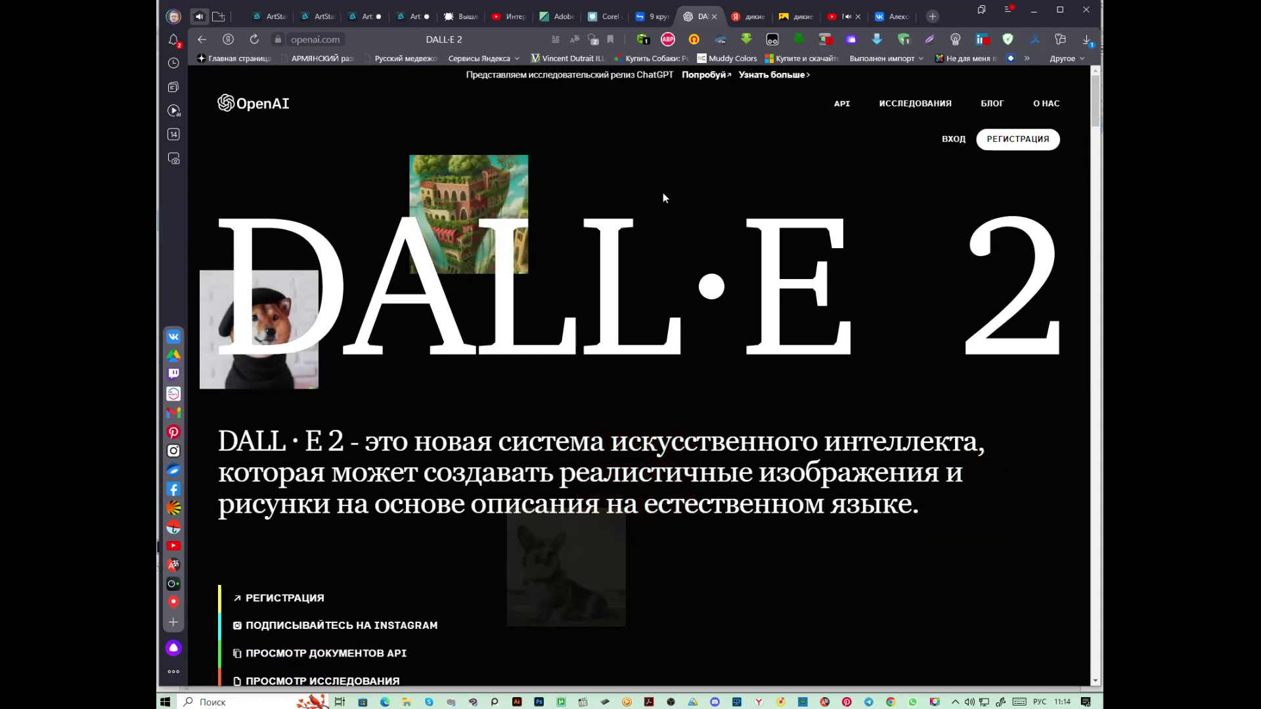
Examine the astronaut-on-horse example of text-to-image generation, its text description and the red image variant
scroll(768, 350, down, 10)
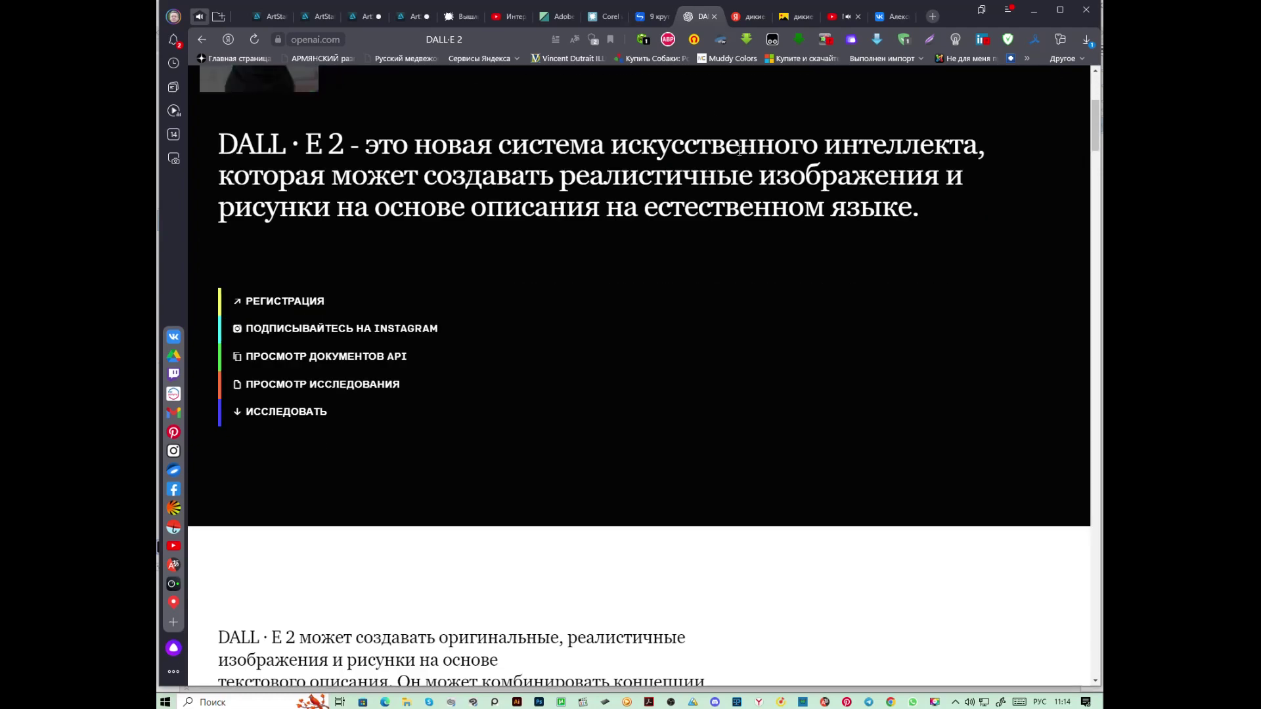
scroll(767, 350, down, 2)
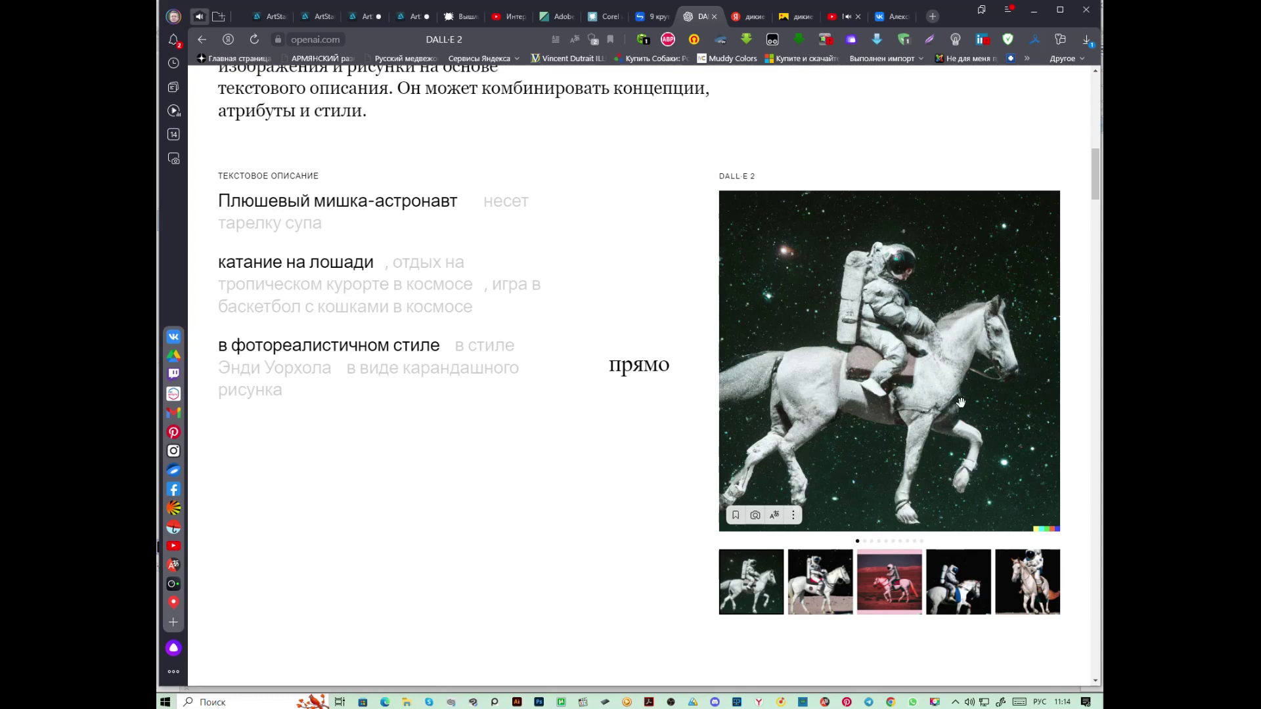
scroll(963, 407, down, 10)
scroll(963, 407, up, 8)
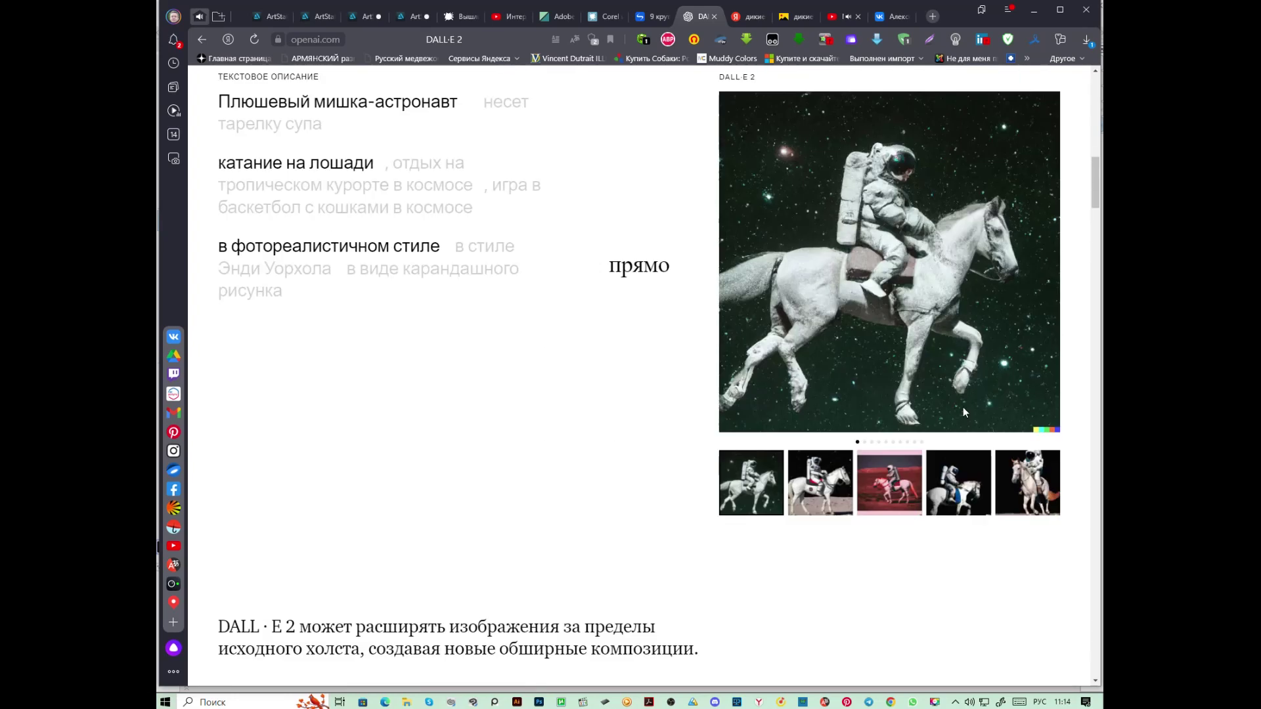
scroll(676, 355, up, 3)
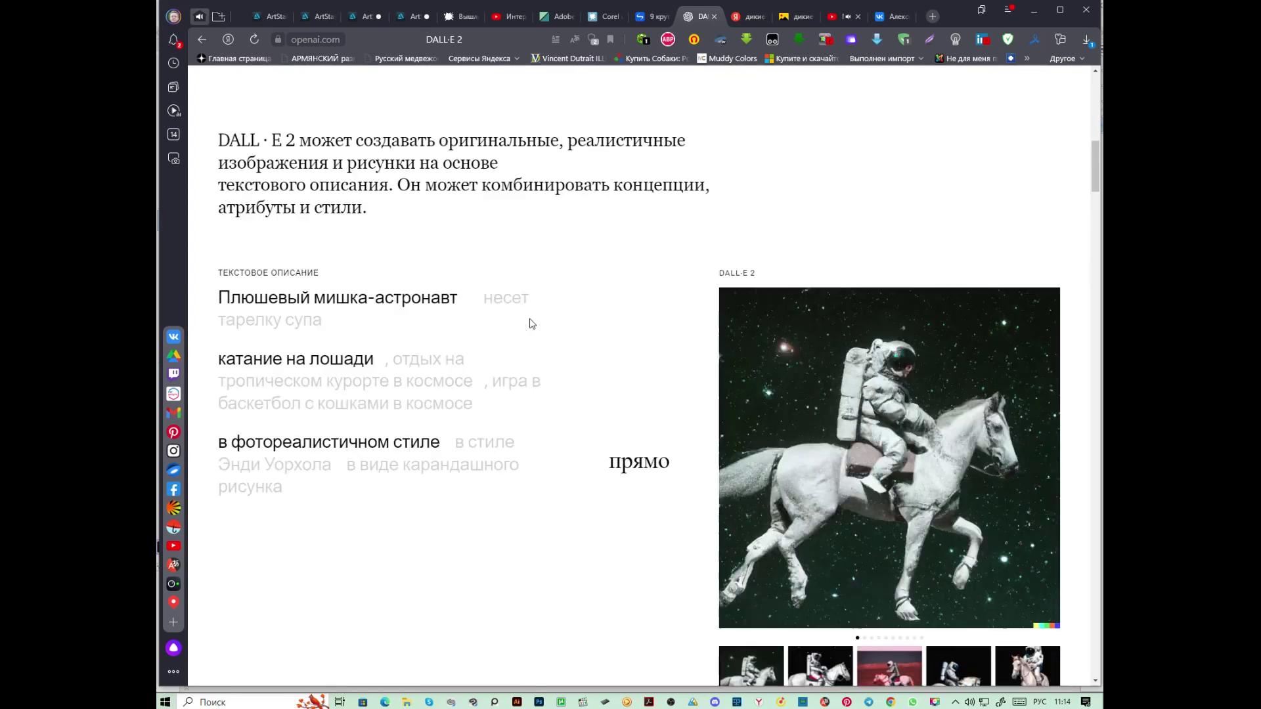
triple_click(307, 330)
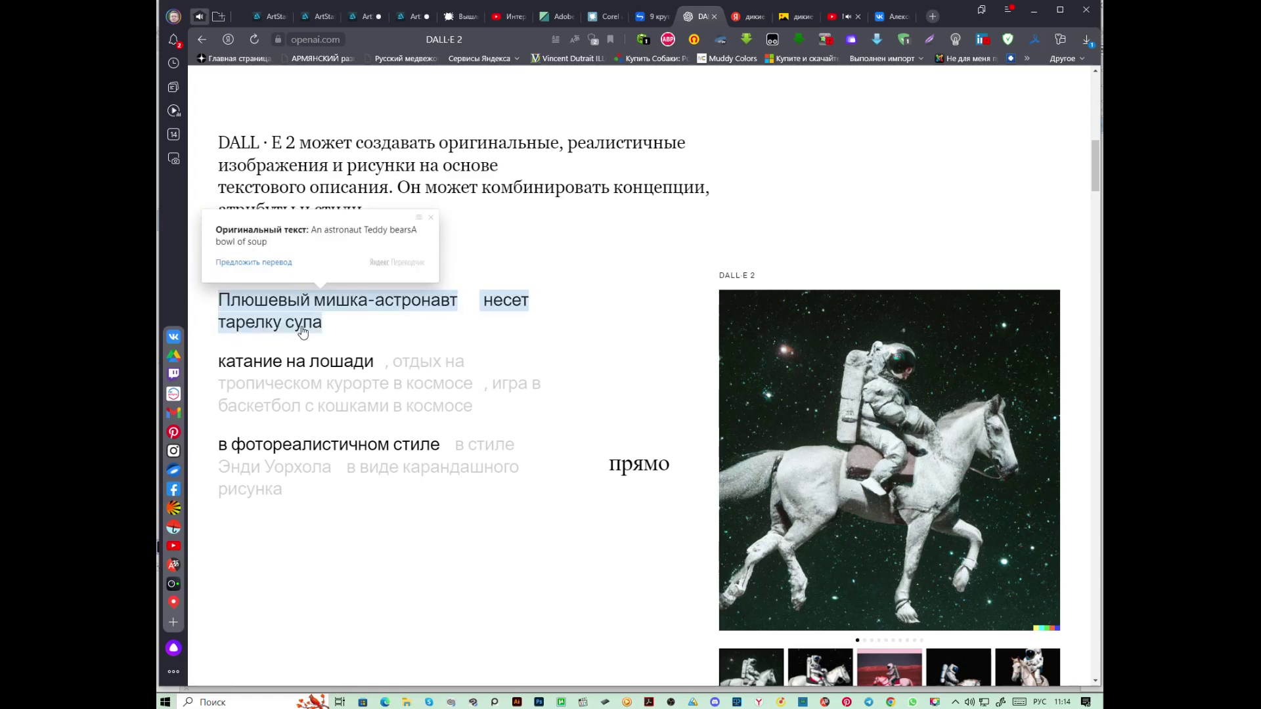
scroll(487, 330, down, 3)
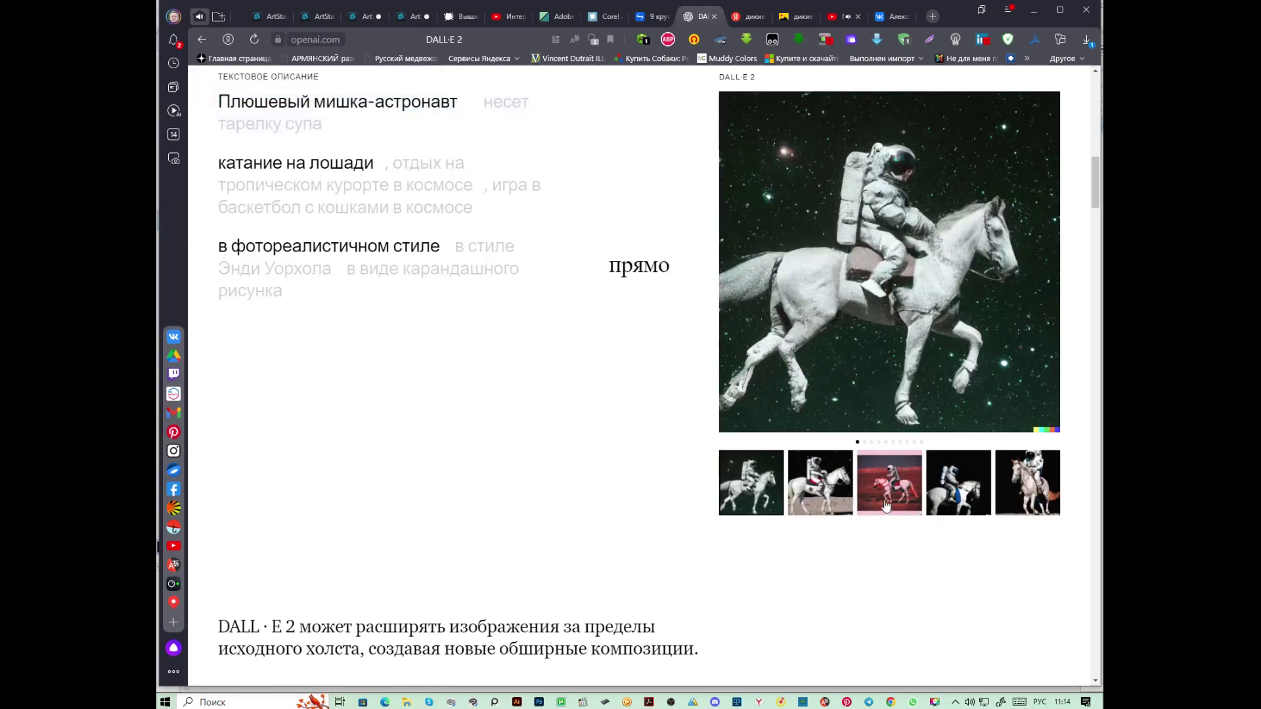
click(899, 503)
Examine the DALL·E 2 examples of extending a painting beyond its canvas and creating variations of the girl's portrait
scroll(808, 454, down, 10)
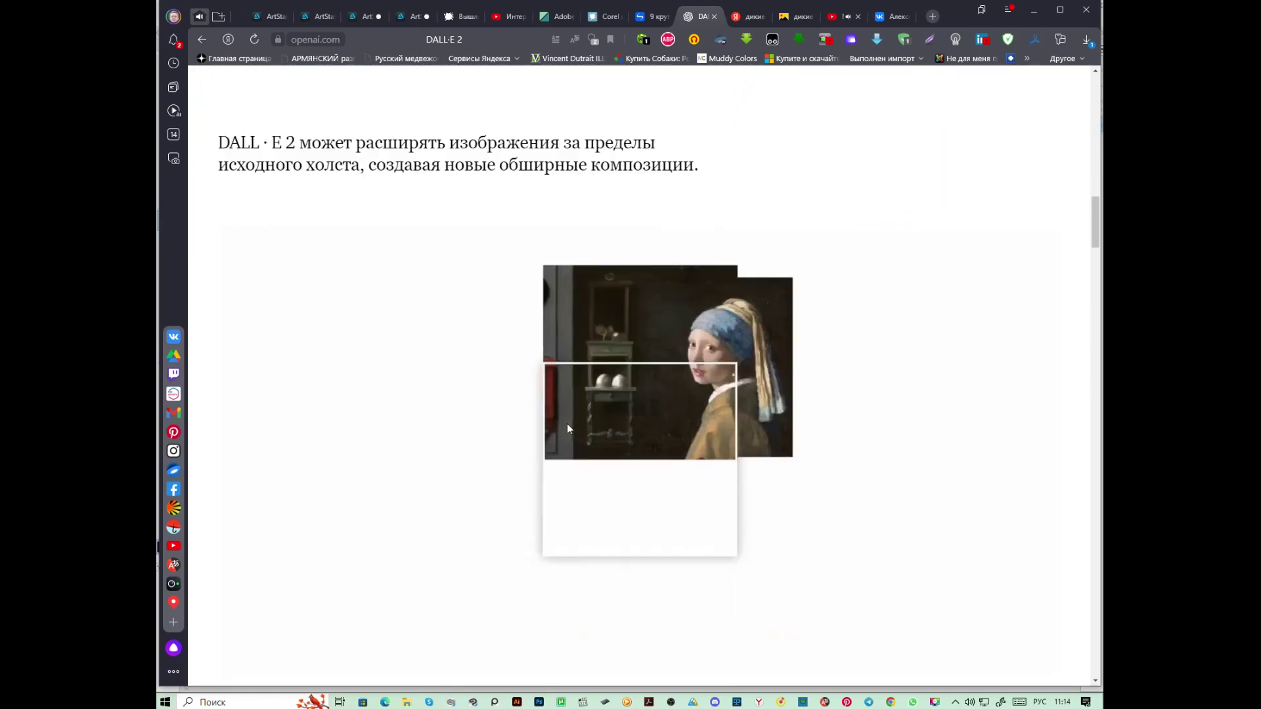
scroll(574, 428, down, 15)
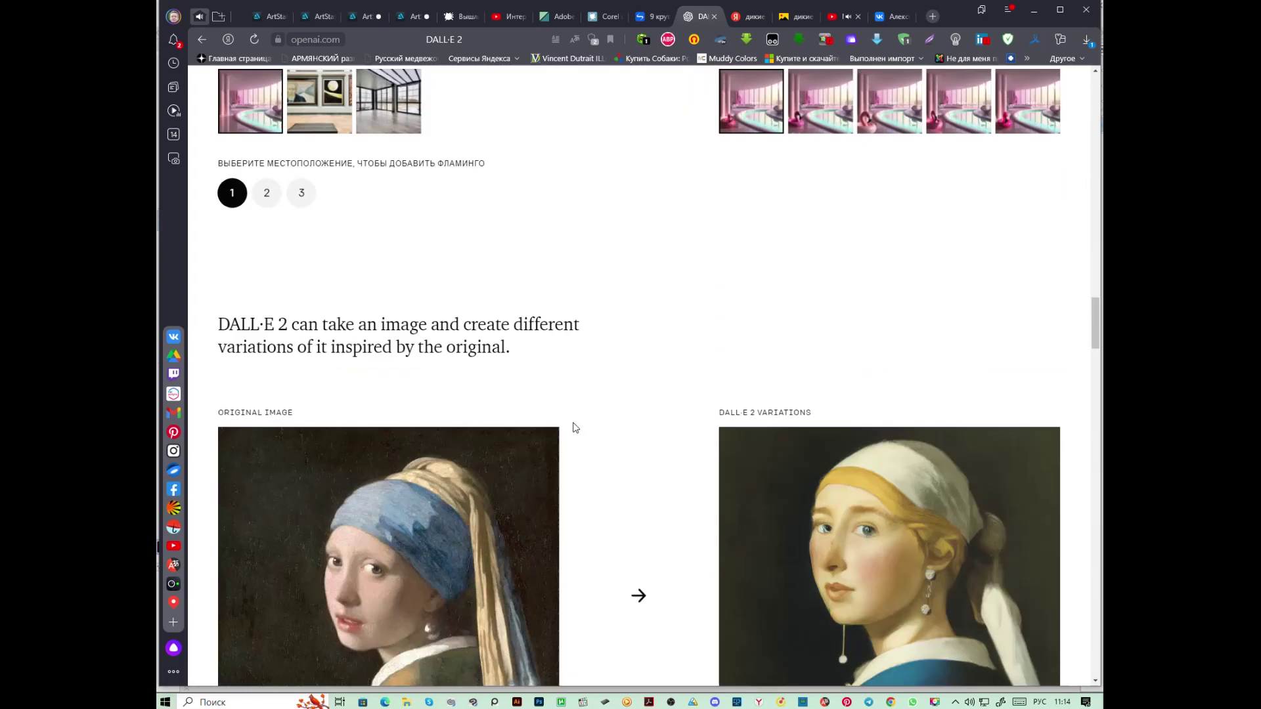
scroll(575, 428, down, 4)
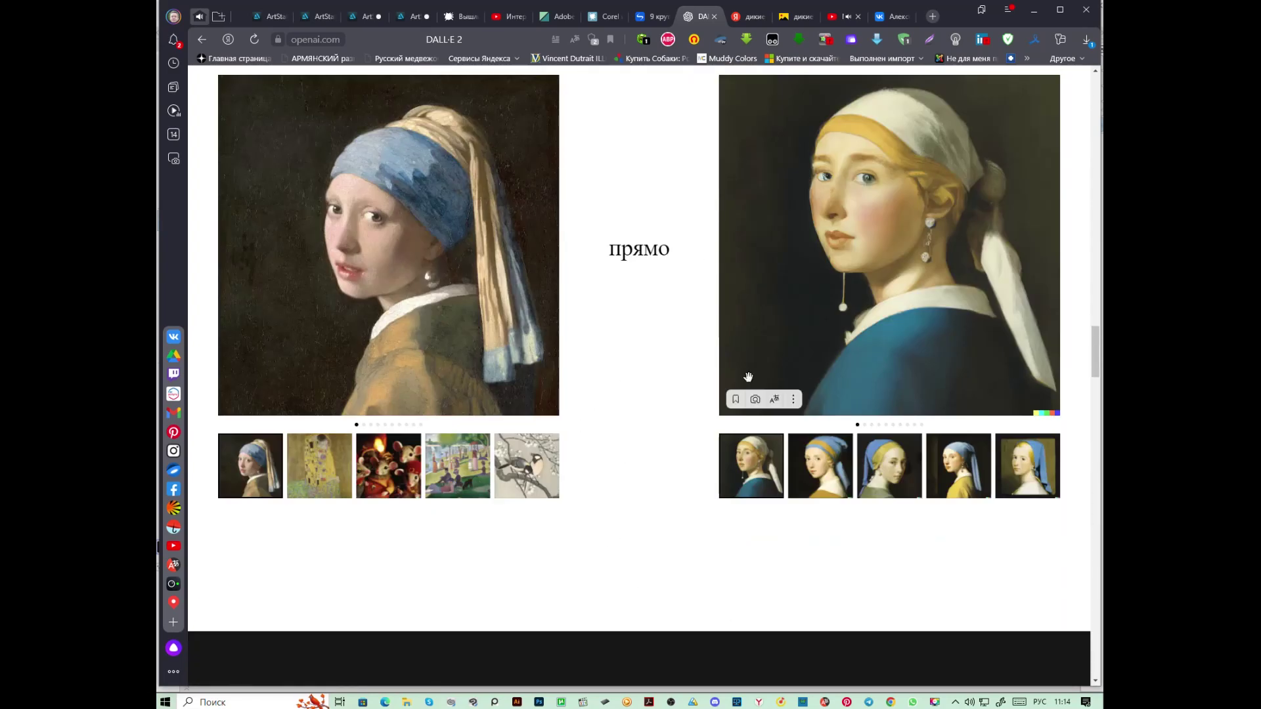
scroll(657, 381, up, 3)
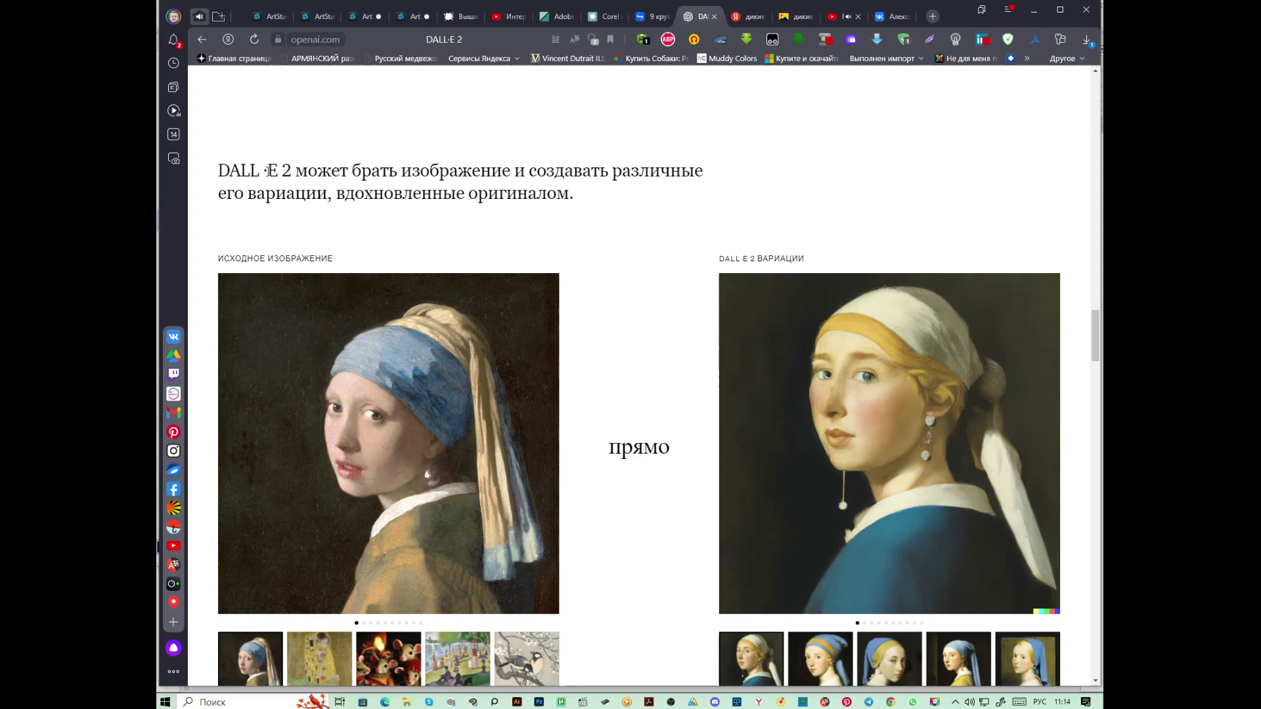
mouse_move(326, 175)
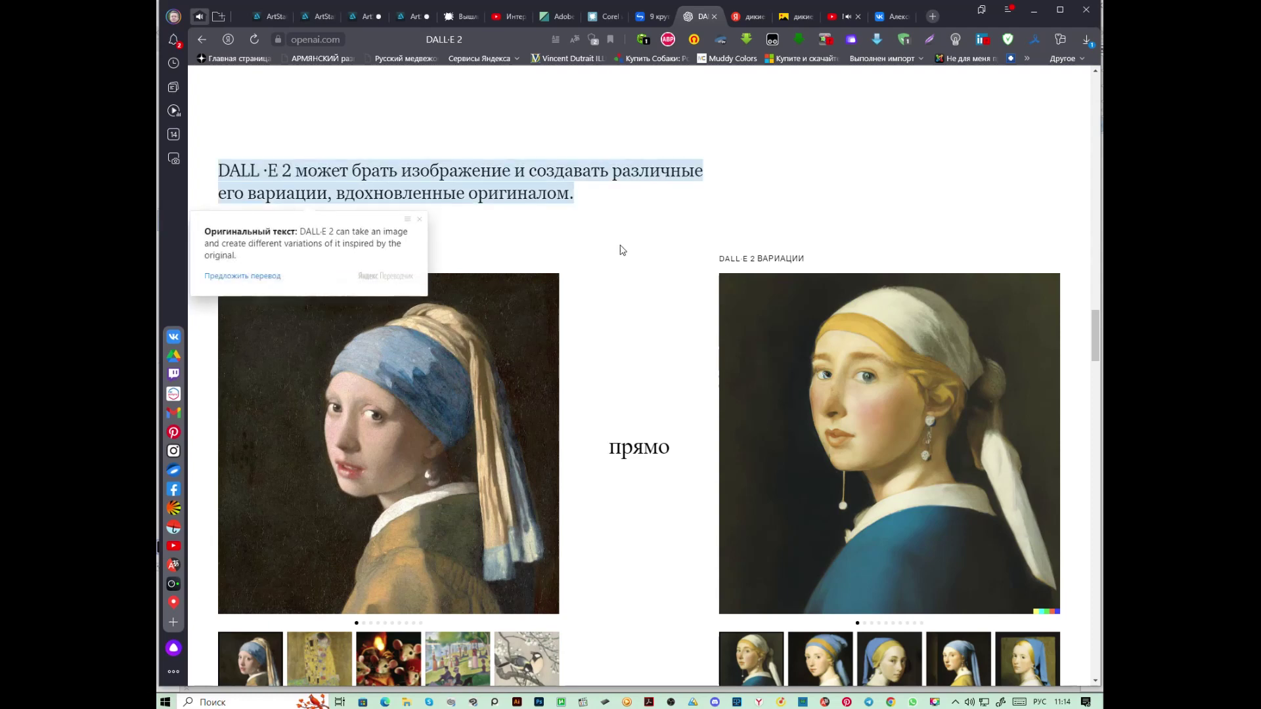
scroll(772, 355, down, 3)
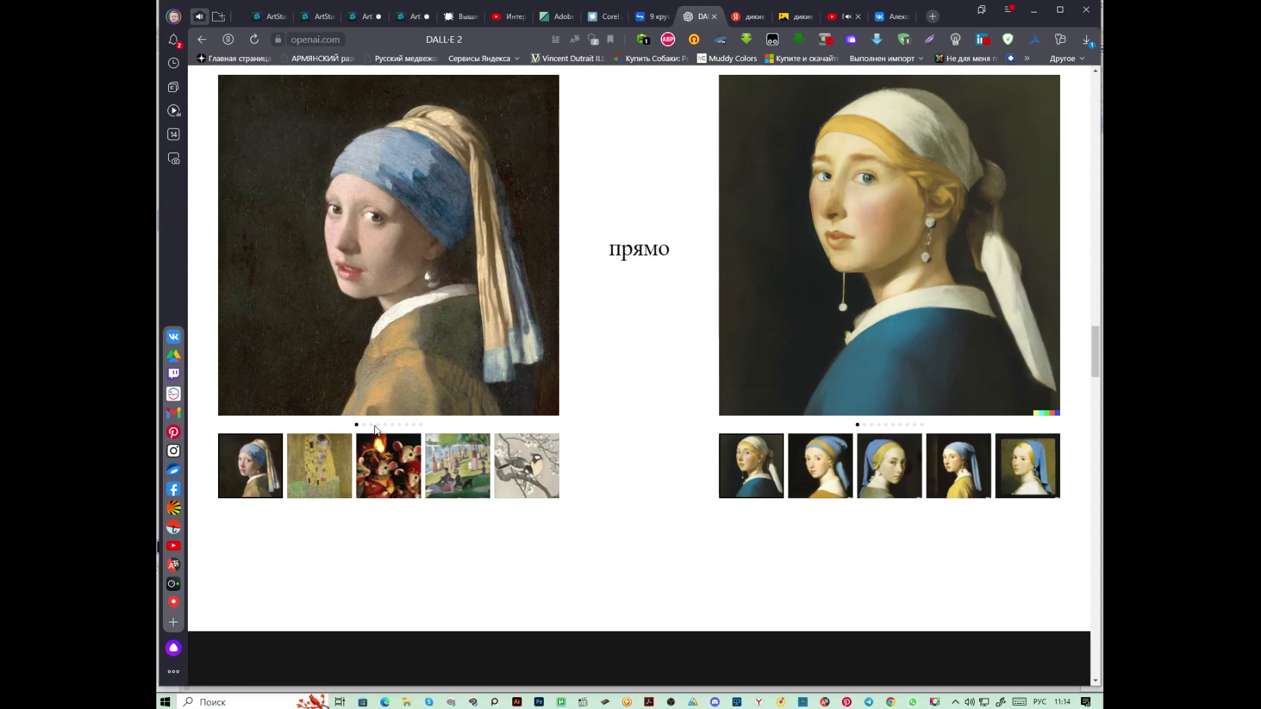
Examine the DALL·E 2 variations of the birds on a branch, the flower shop front and the half-mechanical moustached portrait
click(523, 463)
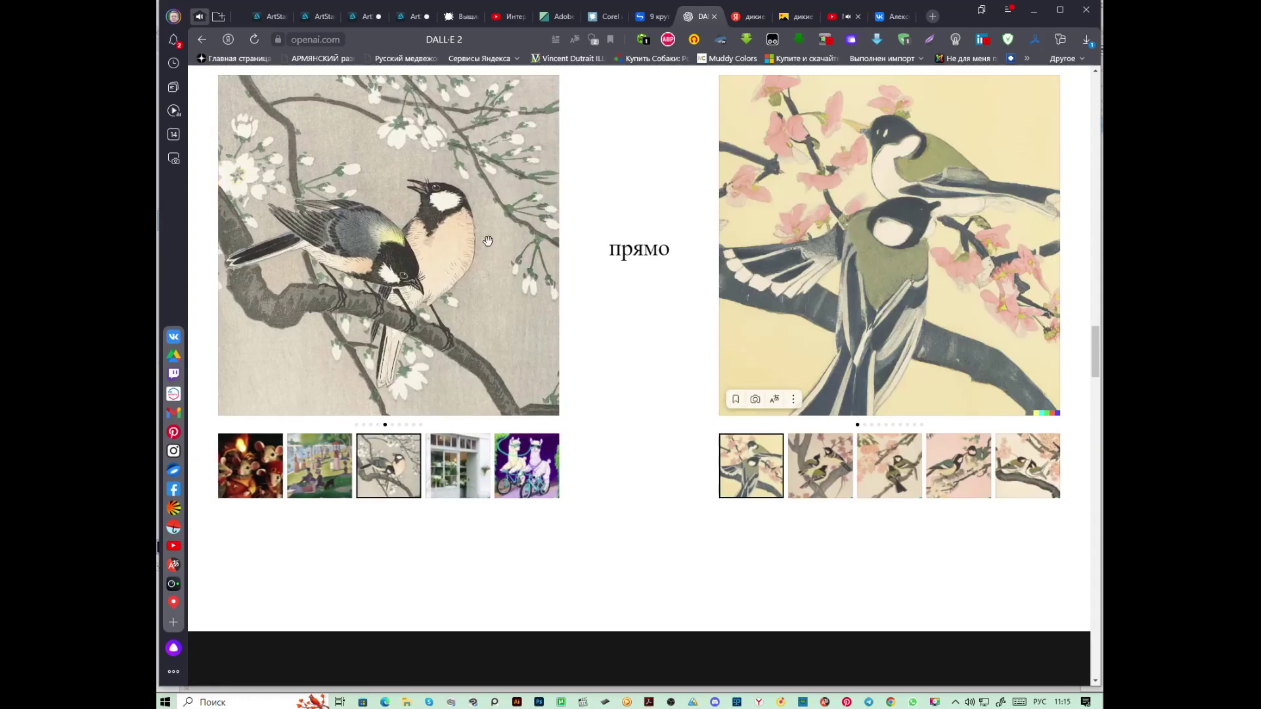
click(458, 470)
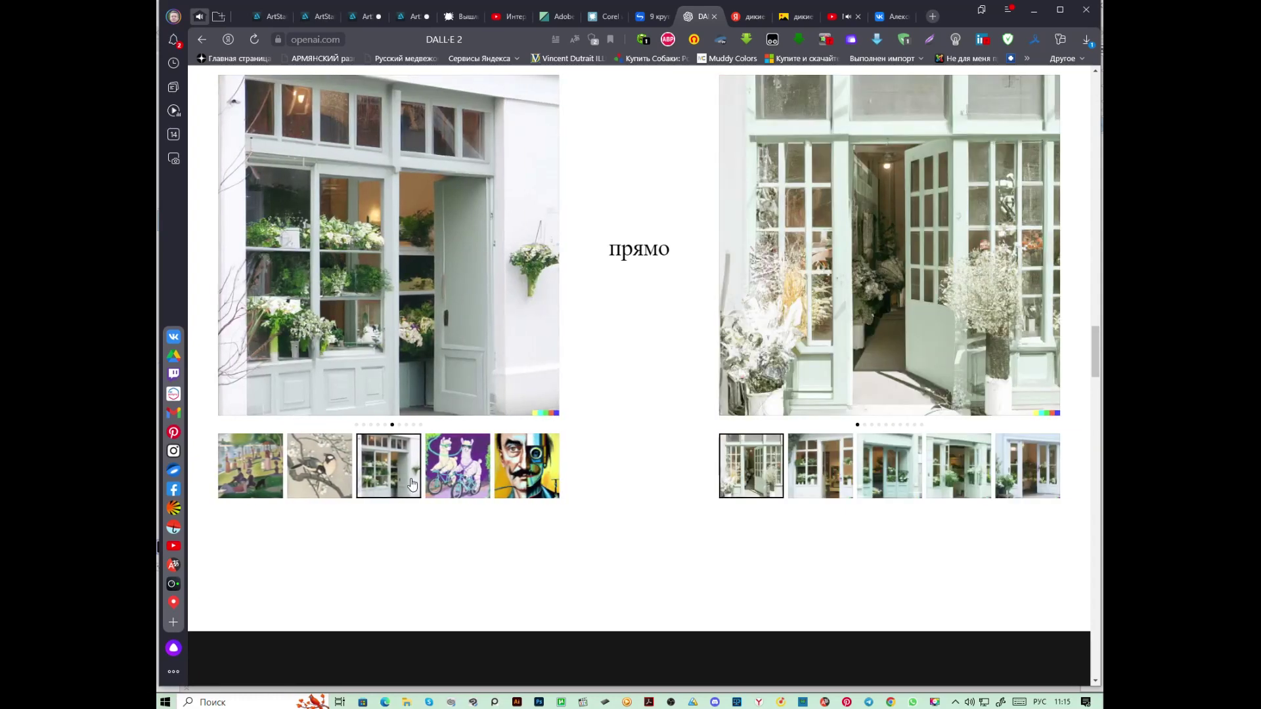
click(525, 467)
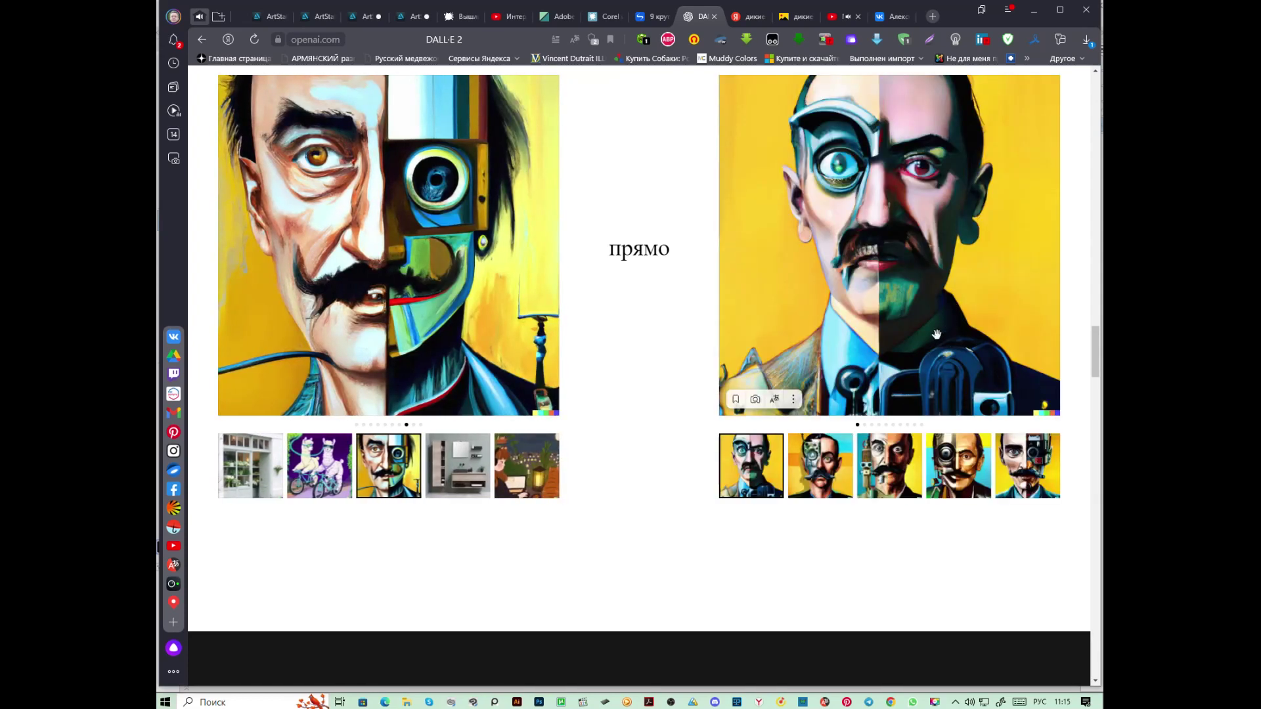
Read the DALL·E 2 explanation of diffusion and compare the DALL·E 1 and DALL·E 2 fox paintings
scroll(863, 489, down, 10)
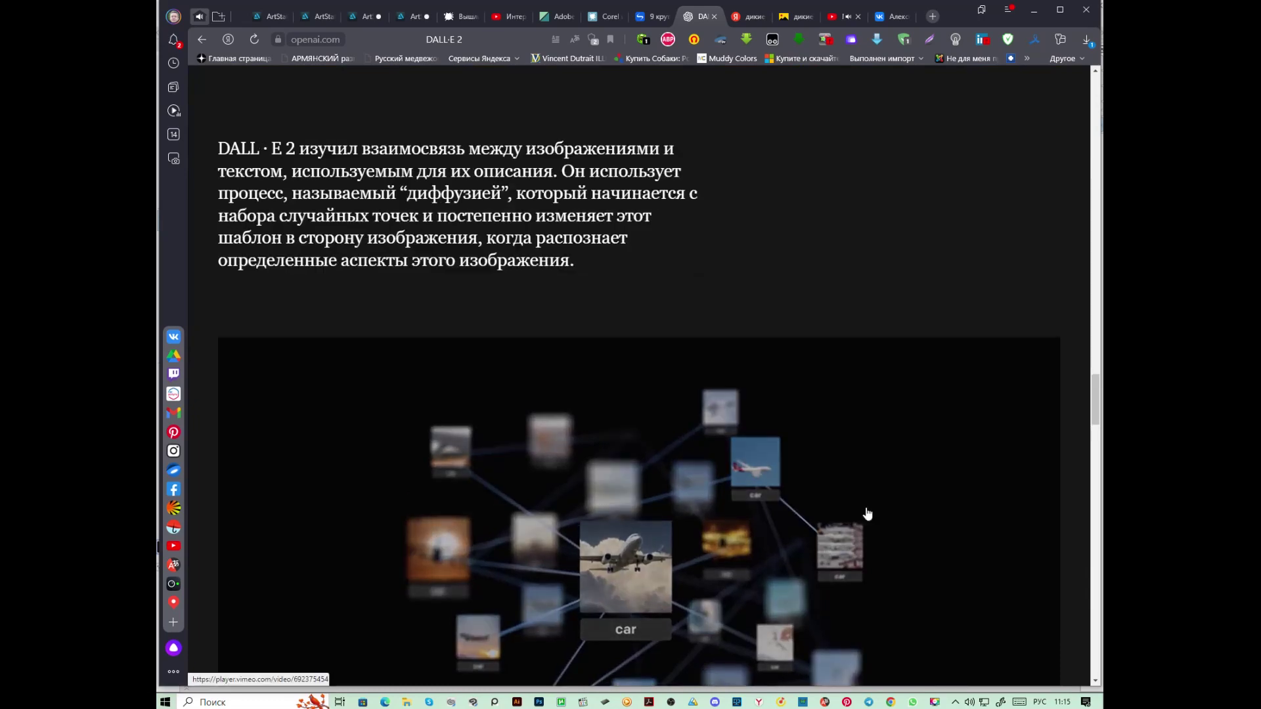
scroll(887, 521, down, 10)
scroll(887, 521, down, 5)
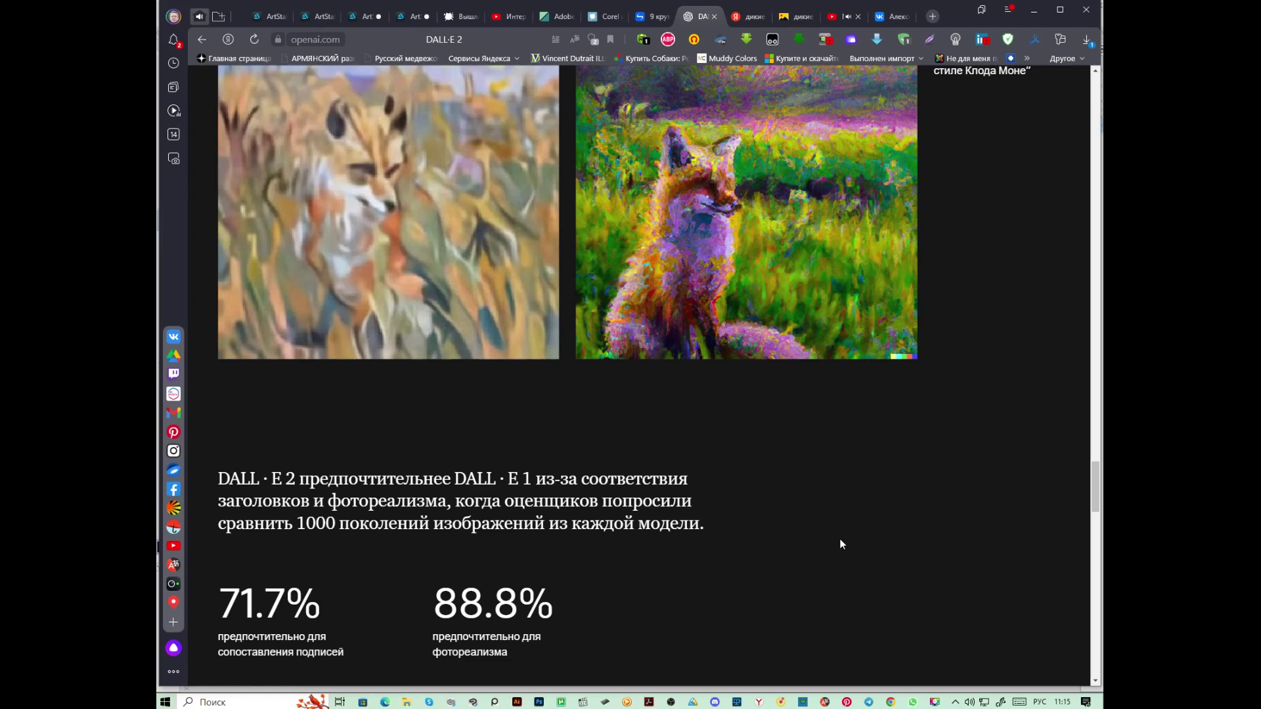
scroll(847, 542, up, 3)
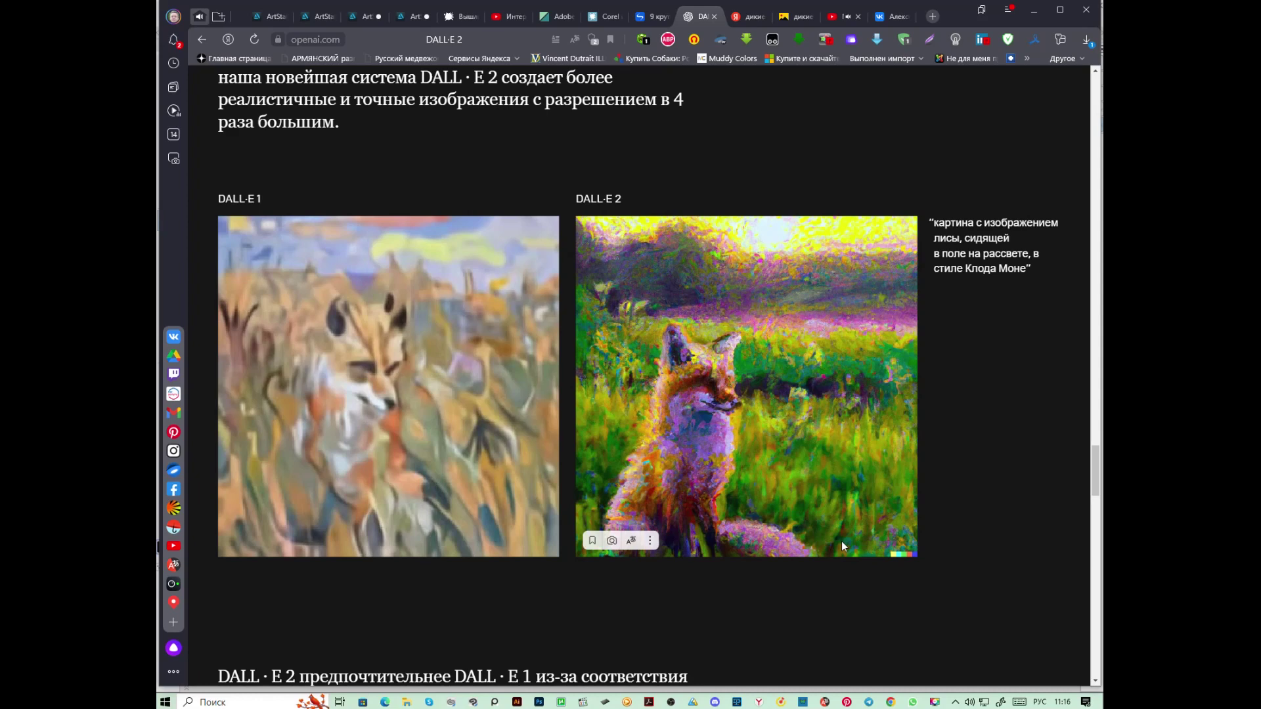
Switch back to Clip Studio Paint and ink the wide turned-up cuff on the gnome's raised arm
click(1033, 10)
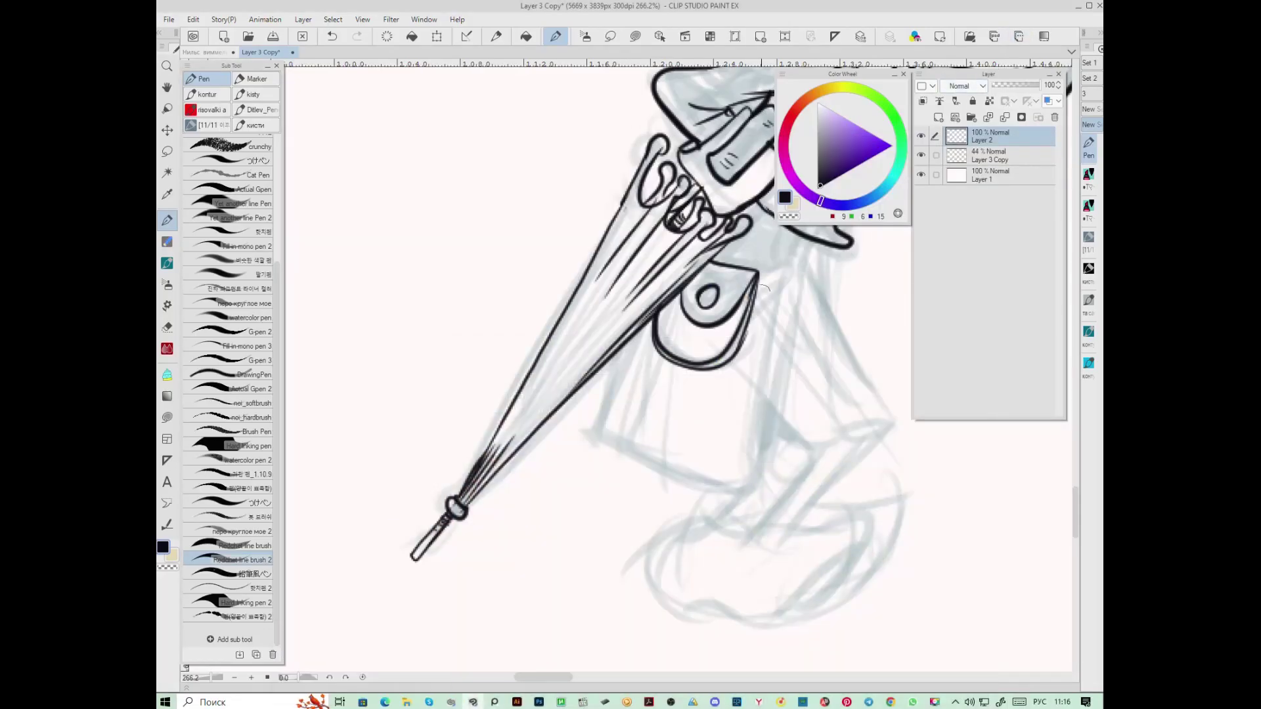
mouse_move(769, 392)
mouse_down()
mouse_move(611, 550)
mouse_move(543, 641)
mouse_up()
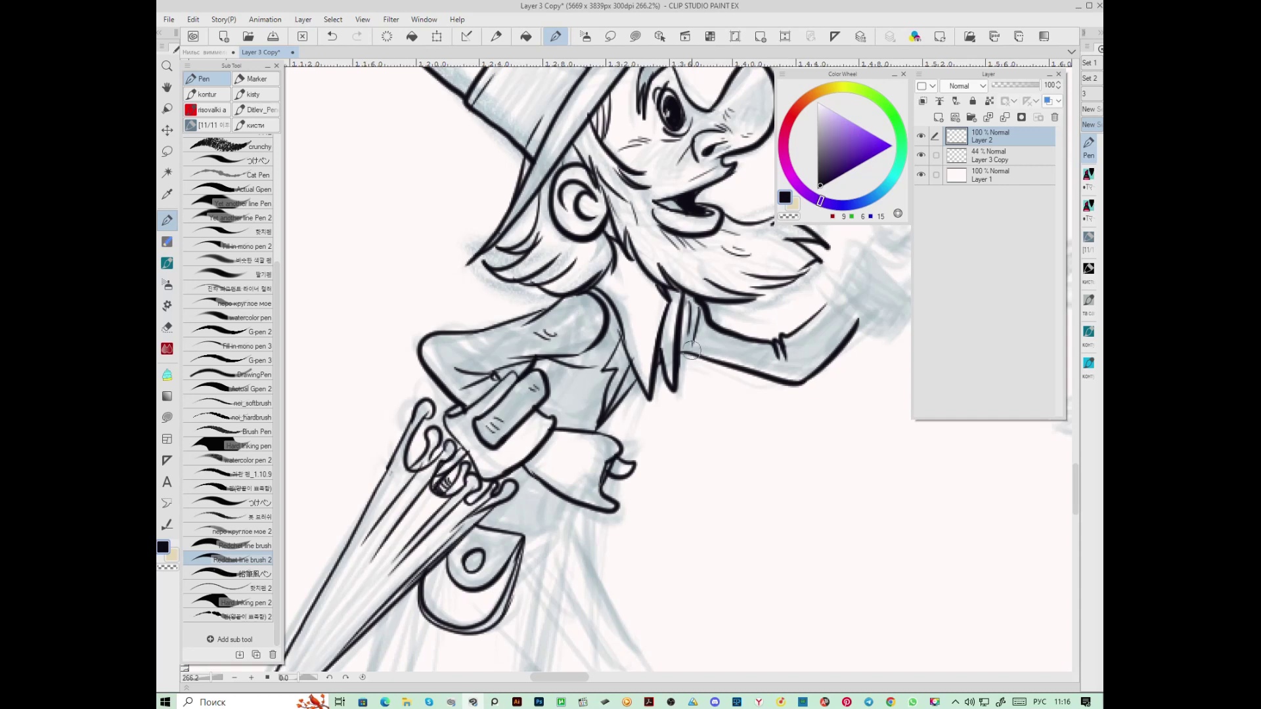
scroll(769, 351, down, 1)
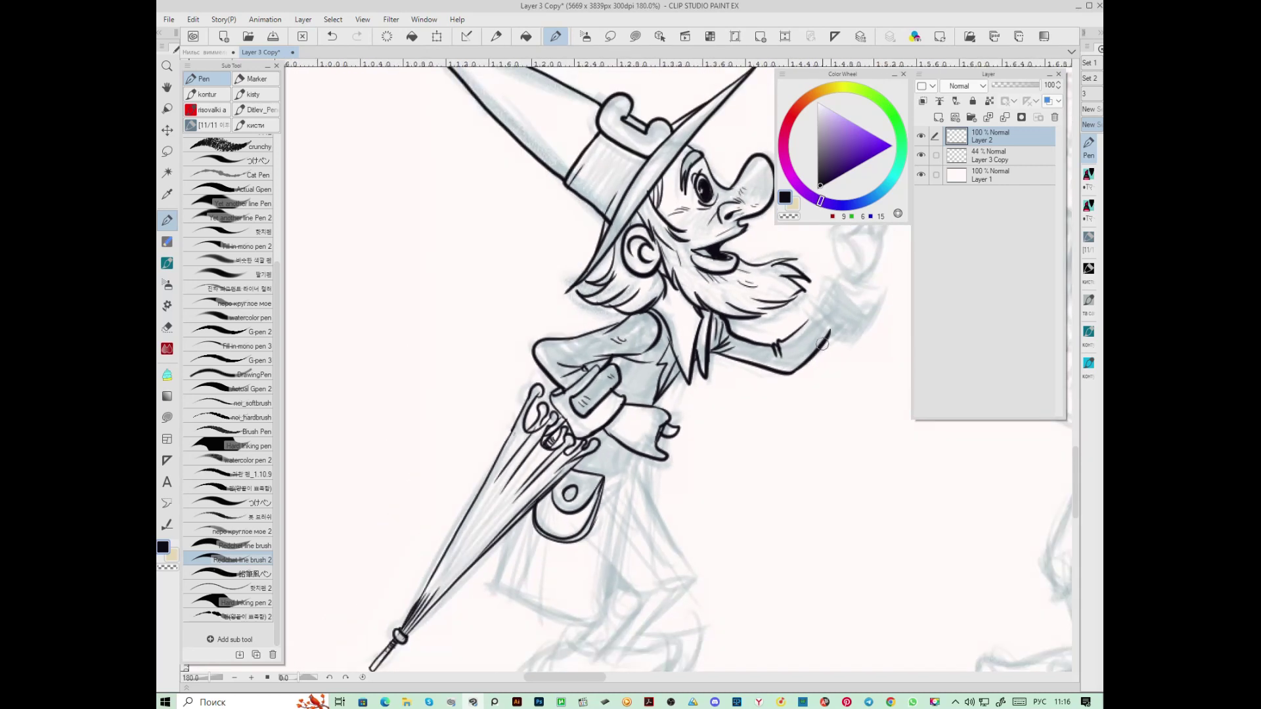
scroll(769, 351, up, 2)
mouse_move(685, 350)
mouse_down()
mouse_move(758, 404)
mouse_move(787, 362)
mouse_move(783, 321)
mouse_move(727, 292)
mouse_move(685, 345)
mouse_move(685, 384)
mouse_up()
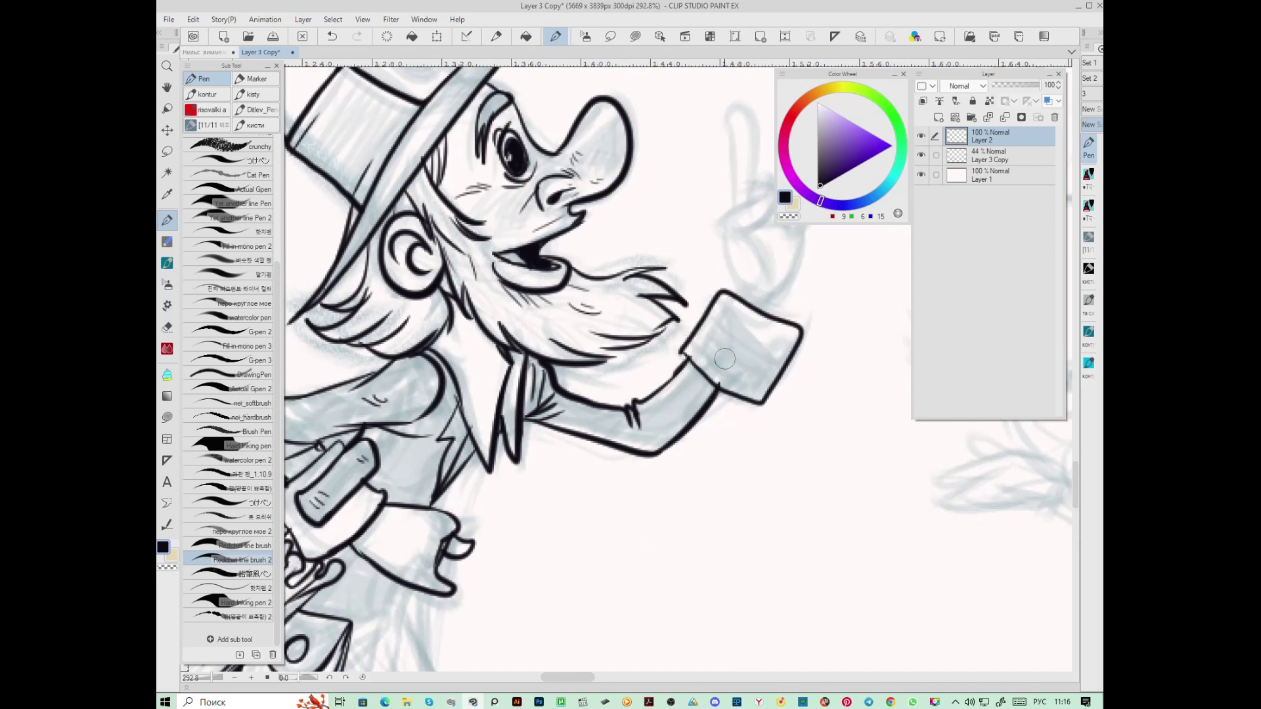
Ink the gnome's raised hand with its pointing index finger, redrawing the curled fingers and adding their small detail lines
drag(725, 358, 659, 457)
mouse_move(675, 392)
mouse_down()
mouse_move(658, 317)
mouse_move(662, 329)
mouse_move(705, 286)
mouse_move(677, 332)
mouse_move(695, 352)
mouse_move(693, 389)
mouse_move(735, 354)
mouse_move(740, 319)
mouse_move(721, 326)
mouse_move(741, 299)
mouse_move(706, 320)
mouse_move(703, 276)
mouse_move(688, 307)
mouse_move(691, 247)
mouse_move(667, 214)
mouse_move(670, 307)
mouse_move(730, 352)
mouse_up()
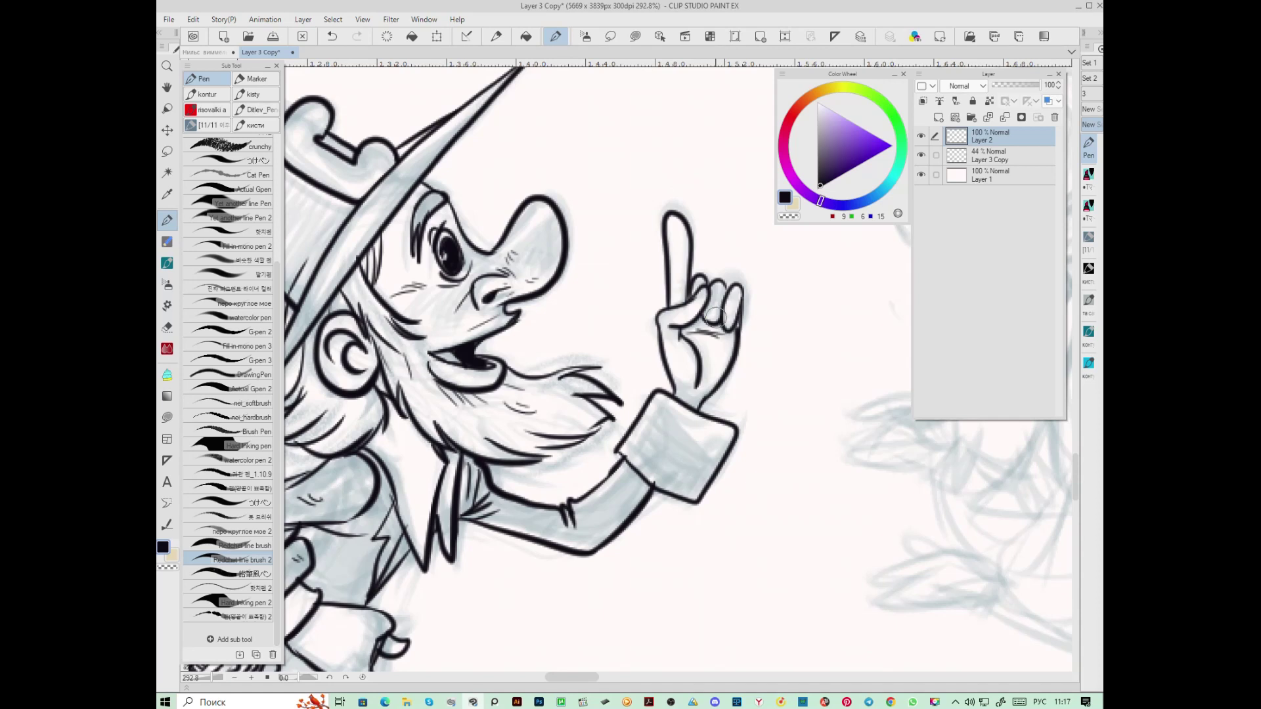
key(ctrl+z)
drag(722, 286, 727, 327)
key(ctrl+z)
drag(720, 281, 726, 325)
mouse_move(729, 282)
mouse_down()
mouse_move(737, 322)
mouse_move(741, 305)
mouse_move(729, 329)
mouse_move(704, 317)
mouse_move(716, 309)
mouse_move(693, 318)
mouse_move(708, 303)
mouse_move(704, 277)
mouse_move(693, 284)
mouse_move(686, 268)
mouse_move(676, 319)
mouse_up()
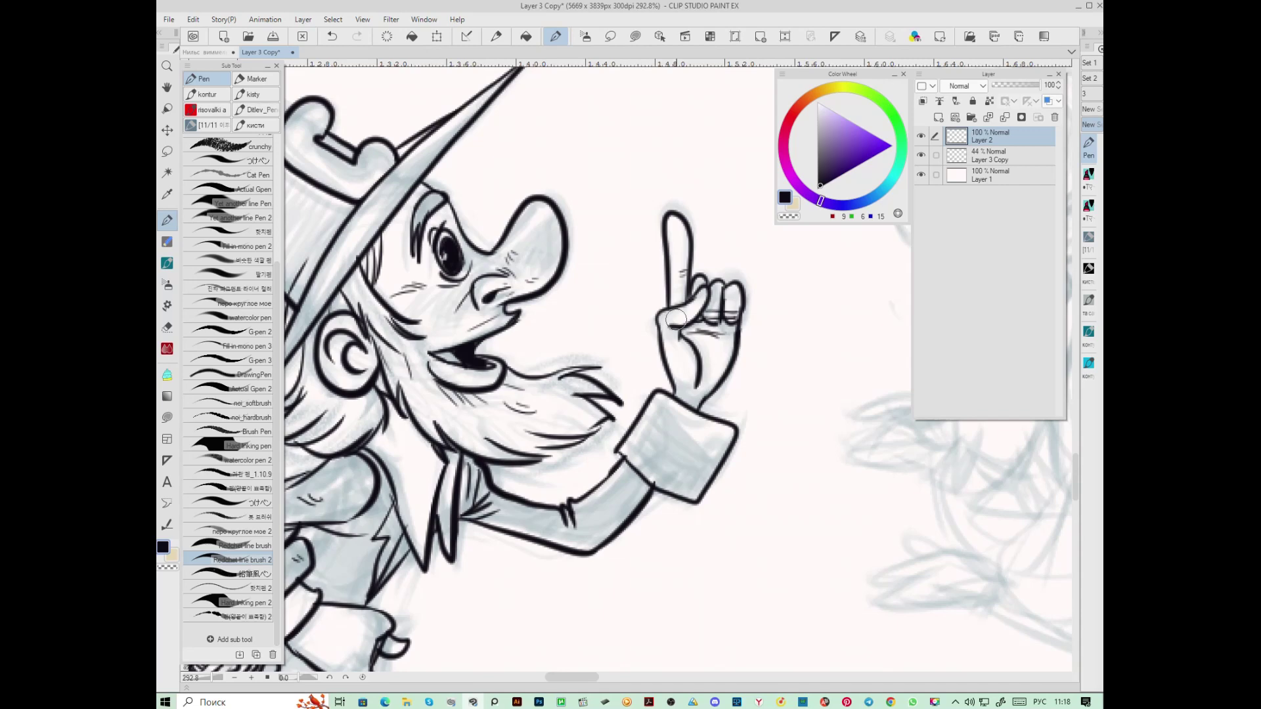
mouse_move(675, 319)
mouse_down()
mouse_move(853, 368)
mouse_move(872, 405)
mouse_move(739, 373)
mouse_up()
Ink the gnome's coat skirt around the pouch, the small front flap and the knee-length trouser leg
scroll(739, 374, down, 3)
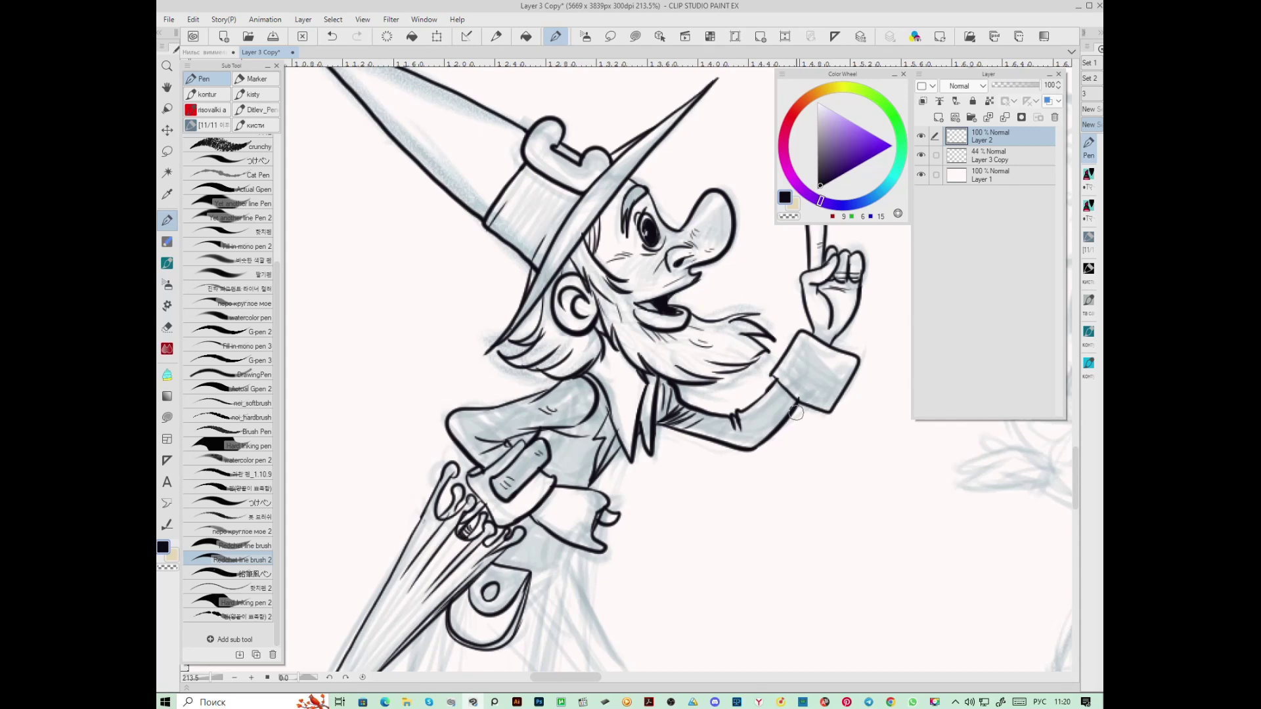
scroll(650, 473, down, 5)
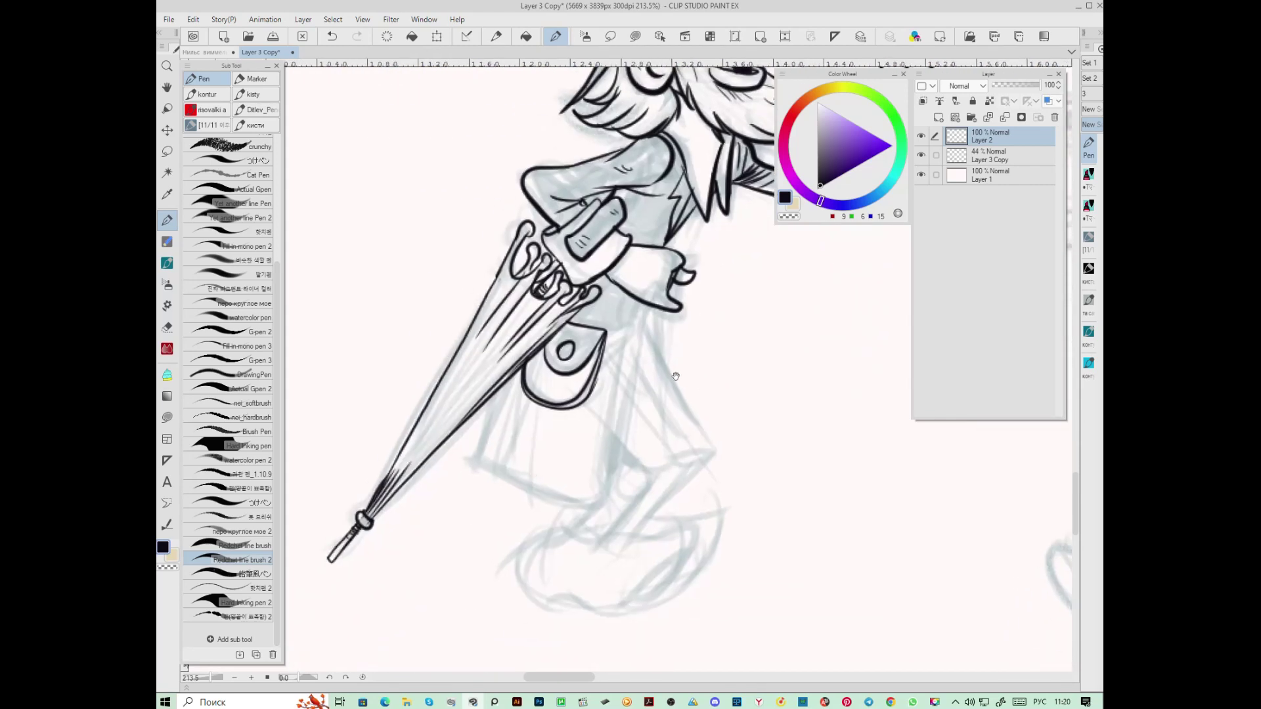
mouse_move(647, 319)
mouse_down()
mouse_move(601, 500)
mouse_move(479, 477)
mouse_move(504, 381)
mouse_up()
drag(671, 228, 667, 254)
mouse_move(649, 304)
mouse_down()
mouse_move(635, 358)
mouse_move(701, 431)
mouse_move(650, 473)
mouse_up()
mouse_move(614, 426)
mouse_down()
mouse_move(645, 467)
mouse_move(667, 464)
mouse_up()
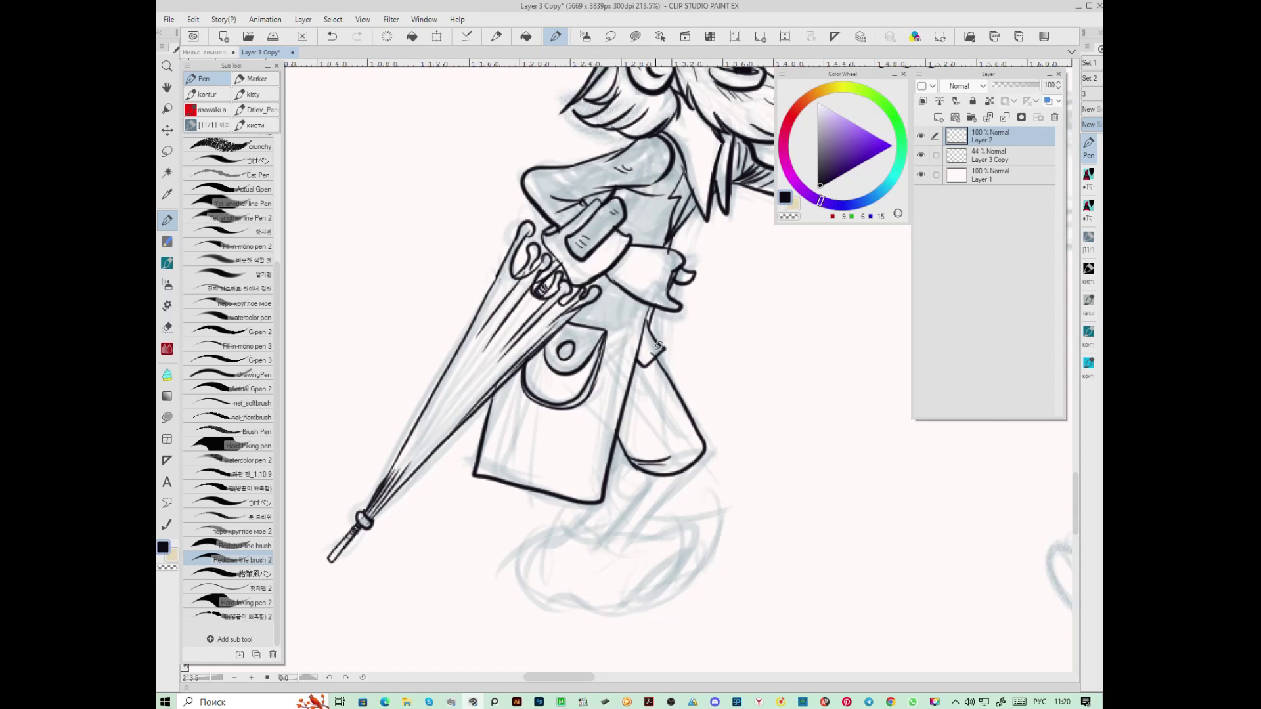
Ink the gnome's lower legs with the stocking band and both rounded shoes
drag(657, 484, 595, 545)
mouse_move(618, 467)
mouse_down()
mouse_move(638, 477)
mouse_move(615, 478)
mouse_move(557, 538)
mouse_move(621, 553)
mouse_move(641, 541)
mouse_move(627, 538)
mouse_move(680, 530)
mouse_move(608, 618)
mouse_move(533, 602)
mouse_move(555, 531)
mouse_move(577, 531)
mouse_up()
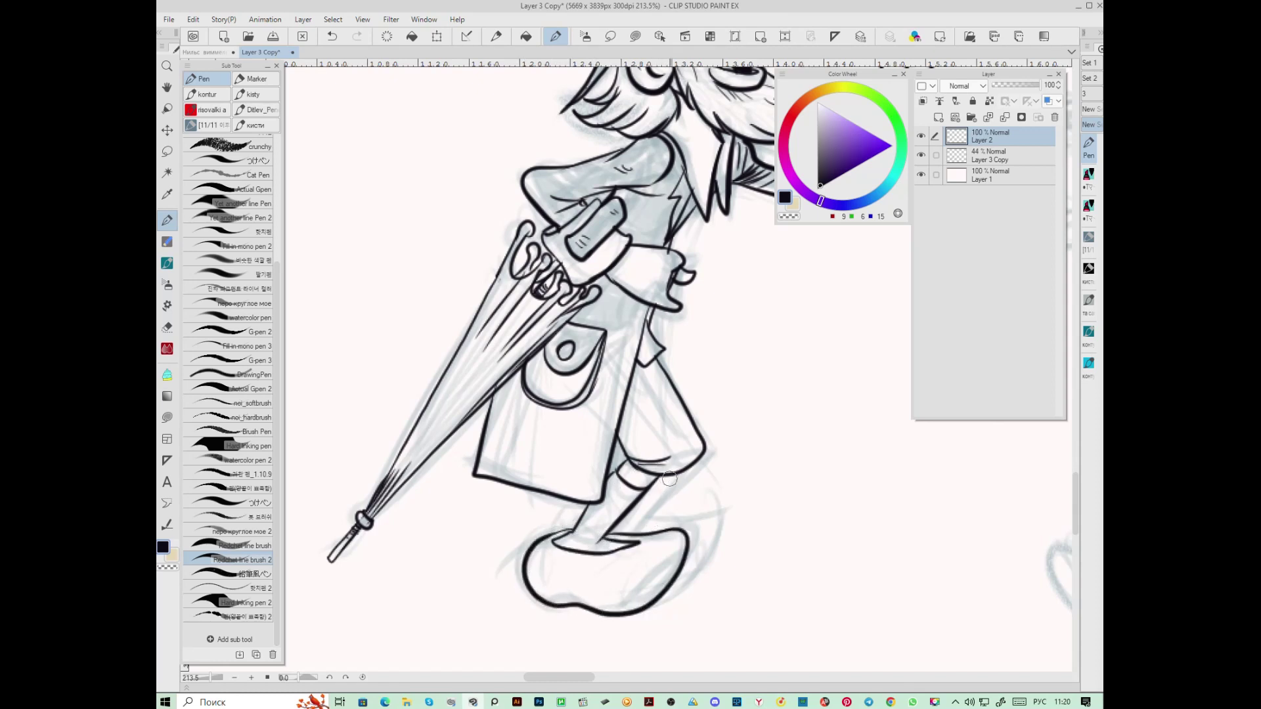
mouse_move(656, 355)
mouse_down()
mouse_move(711, 447)
mouse_move(617, 531)
mouse_move(669, 523)
mouse_move(706, 547)
mouse_move(665, 606)
mouse_move(636, 607)
mouse_up()
drag(581, 526, 547, 536)
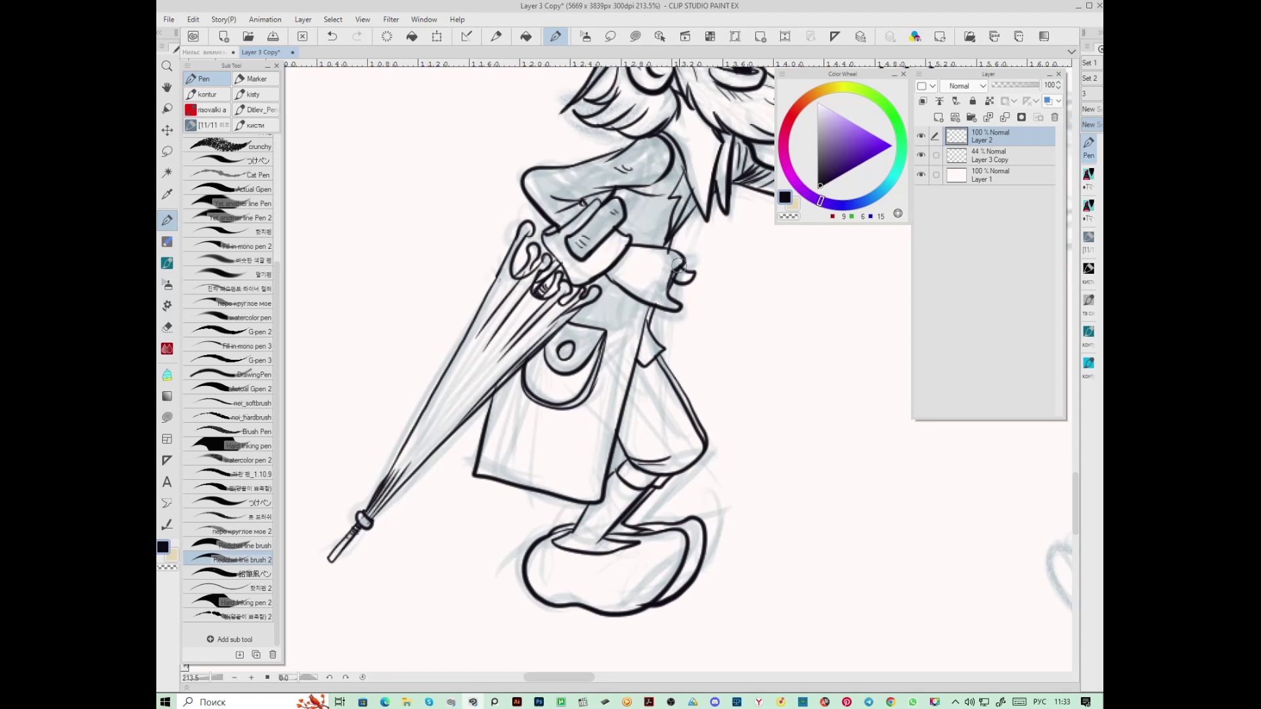
Ink the small rounded tab below the lowered sleeve and fill dark shadows under the cuff and behind the coat hem
key(ctrl+z)
mouse_move(653, 304)
mouse_down()
mouse_move(698, 292)
mouse_move(679, 296)
mouse_move(687, 304)
mouse_up()
mouse_move(632, 240)
mouse_down()
mouse_move(608, 276)
mouse_move(619, 259)
mouse_up()
scroll(726, 463, down, 2)
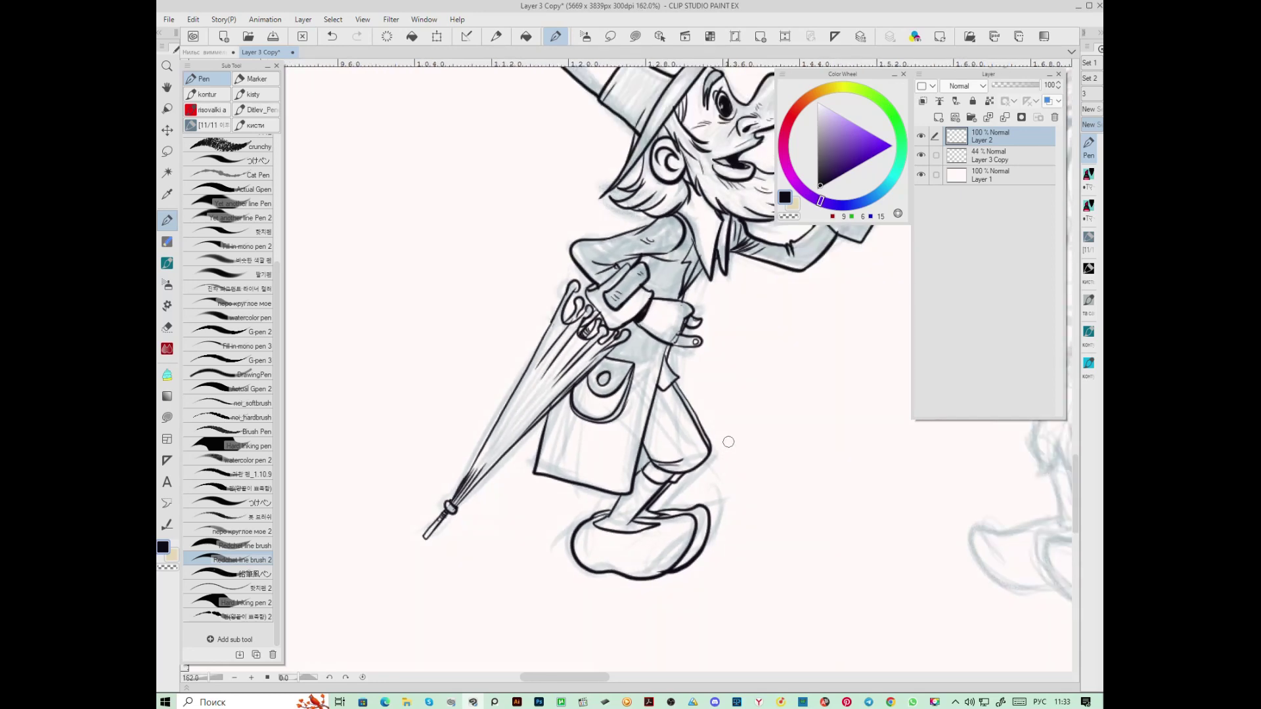
mouse_move(627, 451)
mouse_down()
mouse_move(605, 499)
mouse_move(633, 476)
mouse_move(601, 502)
mouse_move(630, 507)
mouse_up()
drag(722, 448, 671, 370)
drag(547, 450, 572, 433)
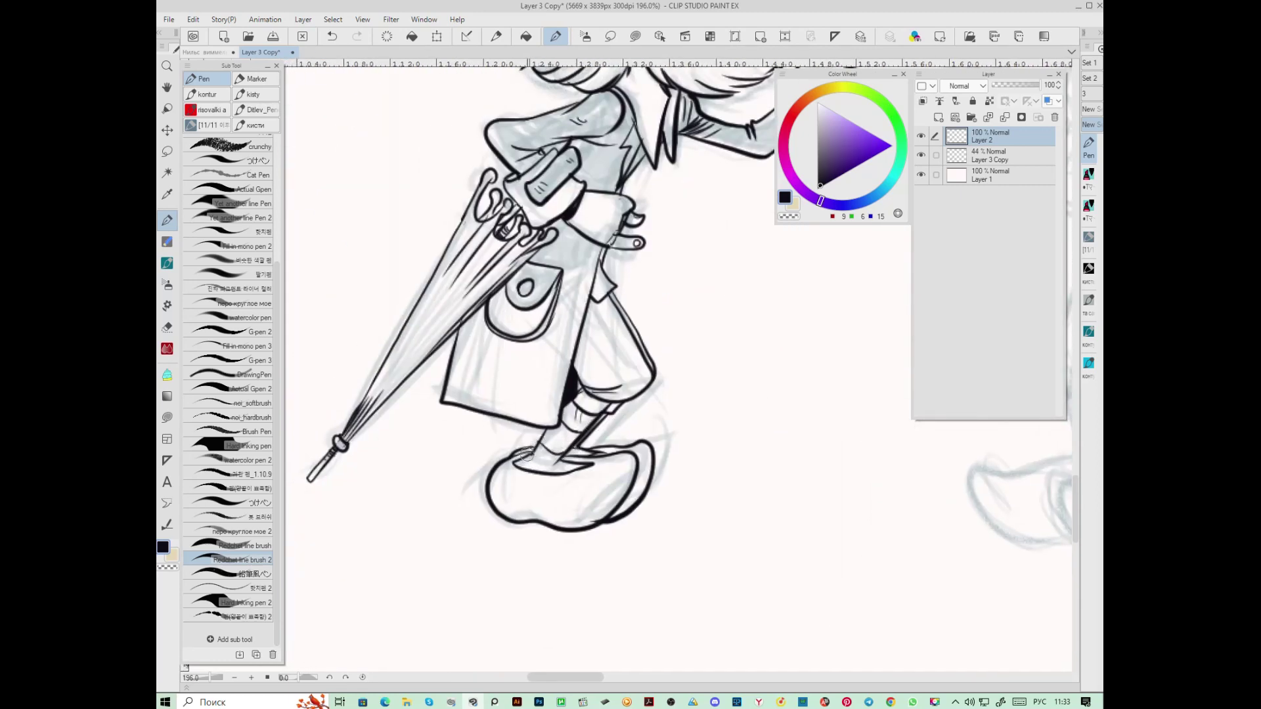
Ink the boy's face in profile, his ear, the front quiff and the hair at his nape
mouse_move(696, 454)
mouse_down()
mouse_move(640, 486)
mouse_move(623, 566)
mouse_move(535, 594)
mouse_up()
mouse_move(646, 386)
mouse_down()
mouse_move(567, 474)
mouse_move(498, 509)
mouse_move(461, 543)
mouse_up()
mouse_move(595, 238)
mouse_down()
mouse_move(569, 323)
mouse_move(617, 348)
mouse_move(609, 360)
mouse_move(680, 364)
mouse_move(671, 340)
mouse_move(699, 352)
mouse_move(686, 337)
mouse_move(743, 338)
mouse_move(731, 340)
mouse_up()
mouse_move(684, 288)
mouse_down()
mouse_move(674, 327)
mouse_move(660, 312)
mouse_move(666, 289)
mouse_move(644, 290)
mouse_move(660, 287)
mouse_move(603, 304)
mouse_move(598, 257)
mouse_move(609, 266)
mouse_move(541, 223)
mouse_move(548, 208)
mouse_move(564, 224)
mouse_move(590, 154)
mouse_move(585, 194)
mouse_move(624, 220)
mouse_up()
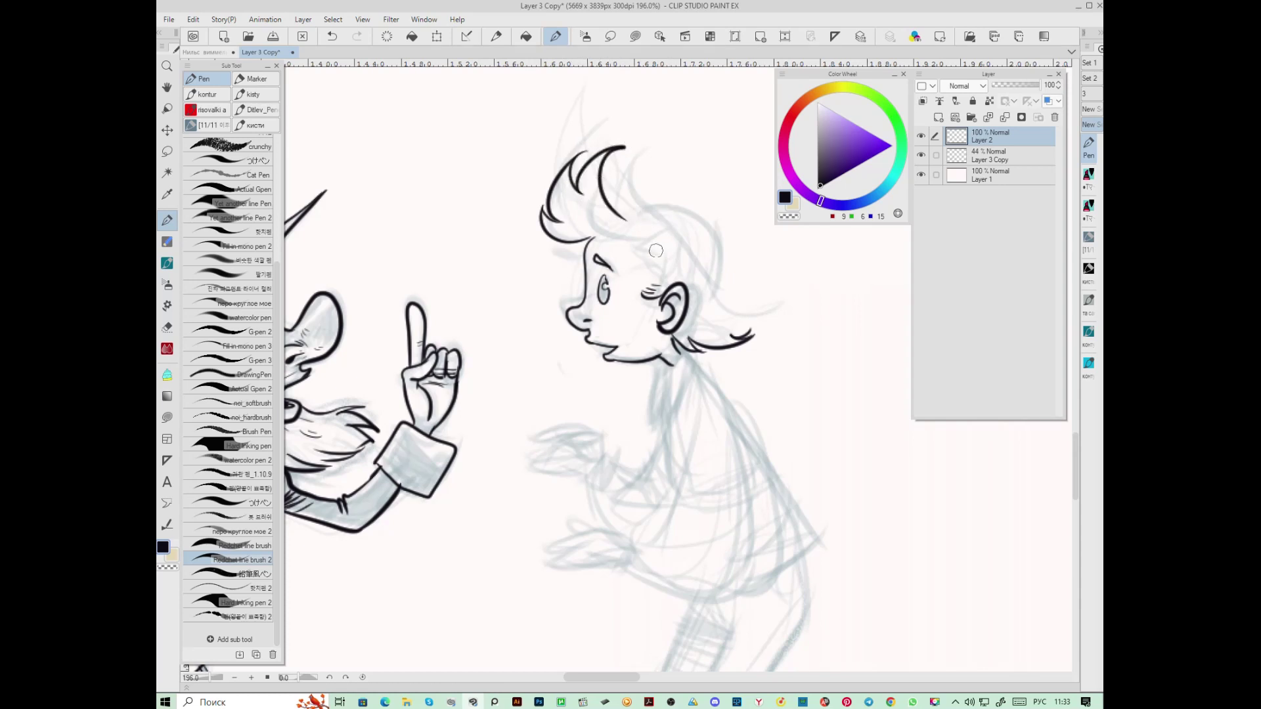
Ink the back of the boy's hair and side strands, and fill in the pupil of his eye
mouse_move(654, 241)
mouse_down()
mouse_move(628, 248)
mouse_move(665, 278)
mouse_up()
mouse_move(758, 324)
mouse_down()
mouse_move(735, 335)
mouse_move(766, 312)
mouse_move(735, 317)
mouse_move(676, 235)
mouse_move(607, 205)
mouse_move(676, 217)
mouse_up()
mouse_move(676, 216)
mouse_down()
mouse_move(712, 228)
mouse_move(717, 289)
mouse_up()
mouse_move(601, 282)
mouse_down()
mouse_move(602, 295)
mouse_move(603, 281)
mouse_up()
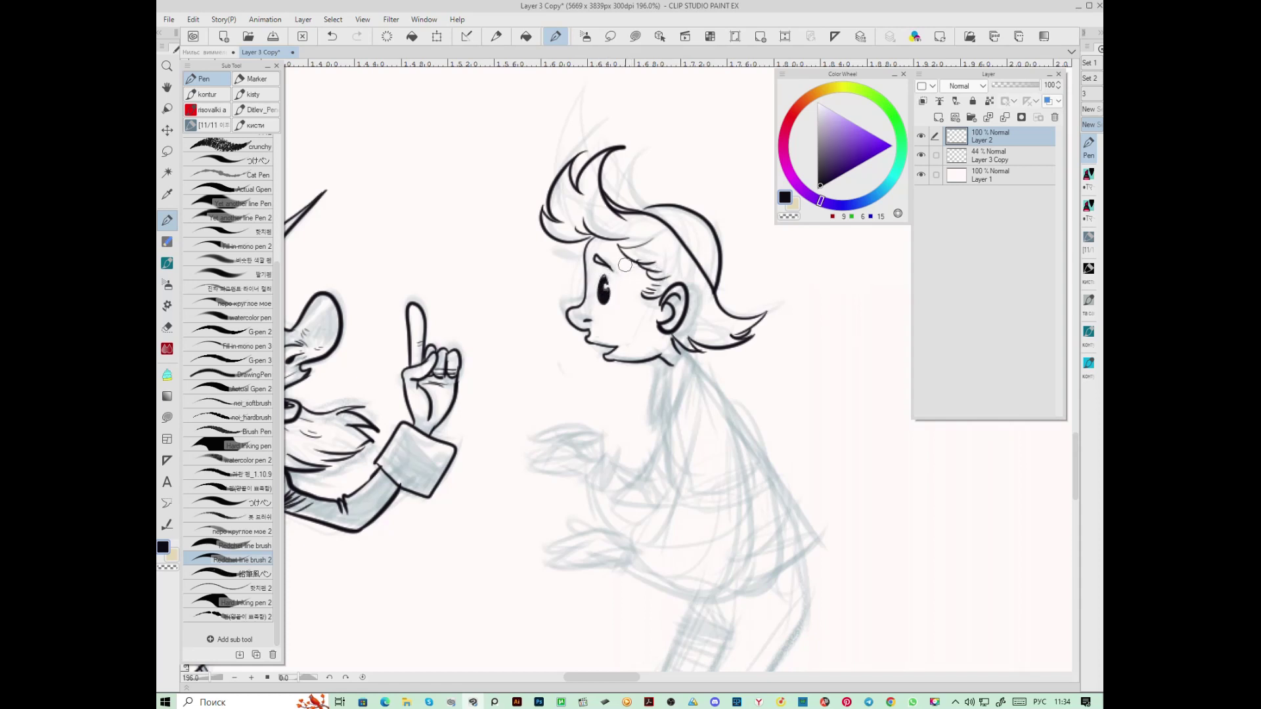
Ink the boy's collar, bent sleeve, jacket front and the flared back of the jacket
mouse_move(663, 358)
mouse_down()
mouse_move(661, 423)
mouse_move(676, 362)
mouse_move(666, 370)
mouse_move(686, 351)
mouse_move(706, 359)
mouse_move(672, 504)
mouse_move(708, 537)
mouse_move(633, 535)
mouse_move(628, 574)
mouse_move(643, 538)
mouse_move(630, 572)
mouse_move(720, 588)
mouse_move(750, 546)
mouse_move(725, 426)
mouse_up()
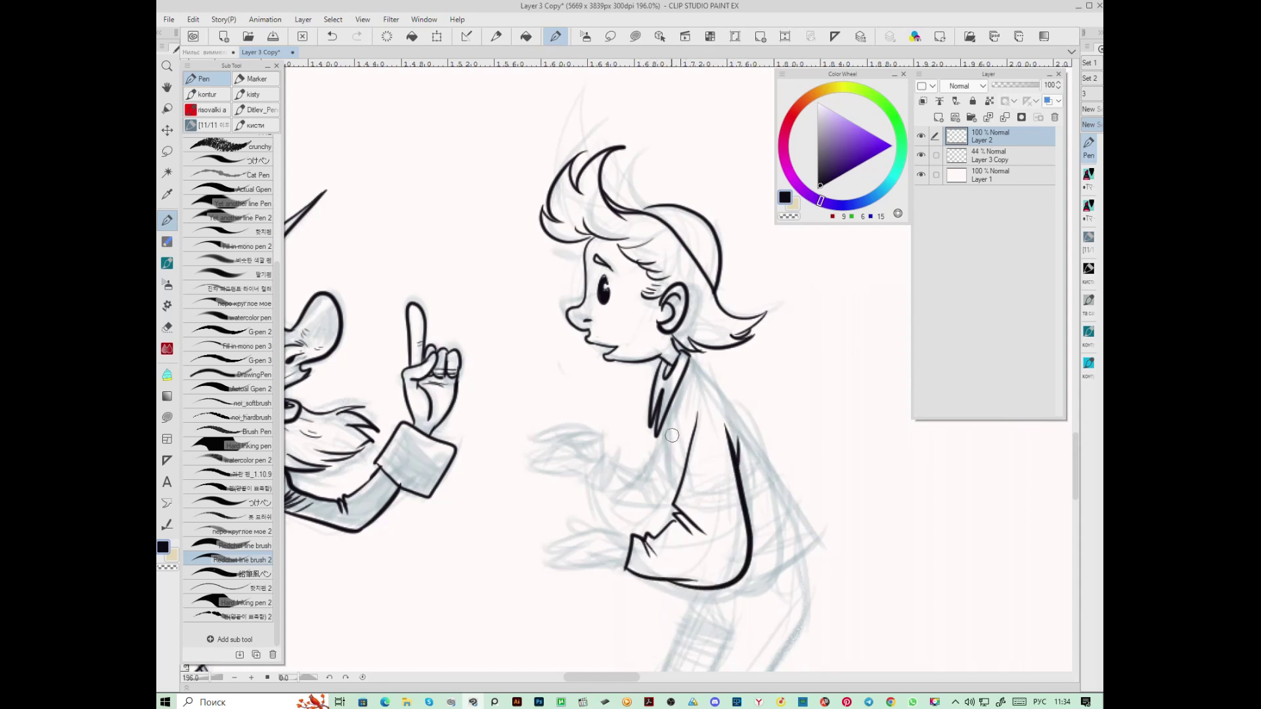
mouse_move(689, 365)
mouse_down()
mouse_move(816, 526)
mouse_move(791, 563)
mouse_move(709, 598)
mouse_up()
mouse_move(695, 422)
mouse_down()
mouse_move(739, 447)
mouse_move(732, 427)
mouse_move(685, 416)
mouse_move(694, 372)
mouse_move(673, 421)
mouse_move(680, 494)
mouse_up()
mouse_move(656, 431)
mouse_down()
mouse_move(668, 504)
mouse_move(693, 512)
mouse_up()
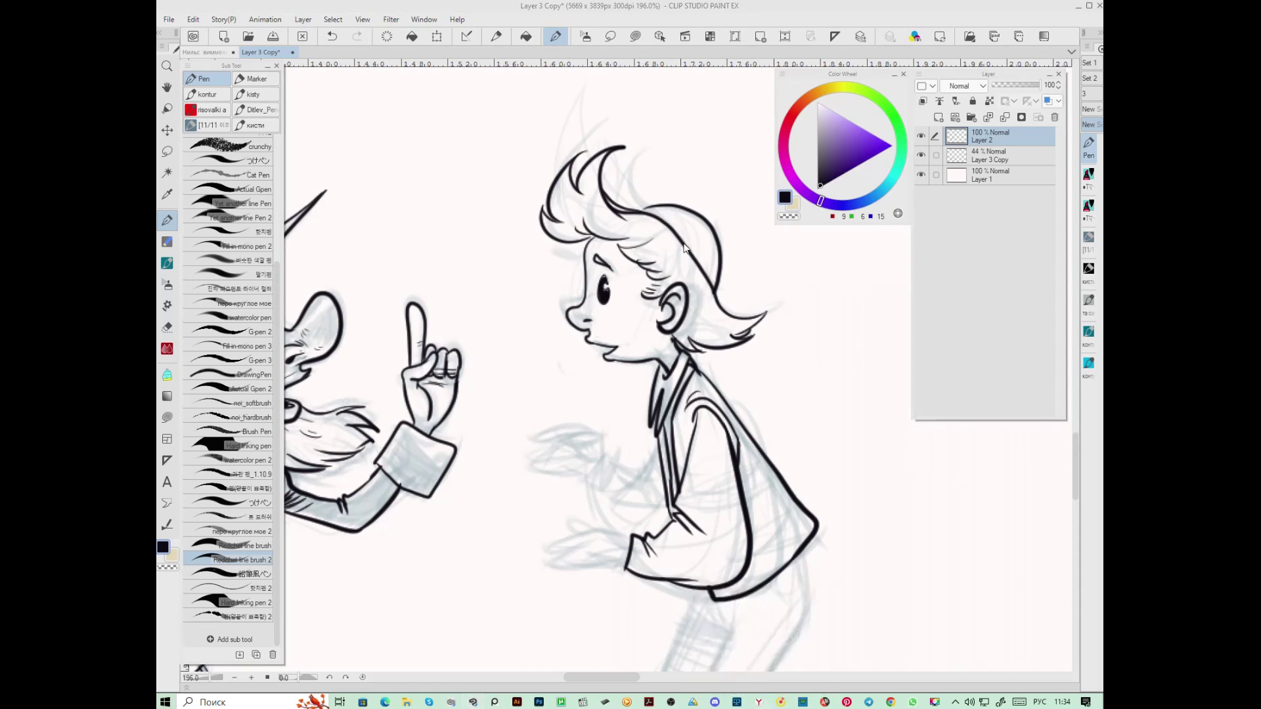
click(935, 701)
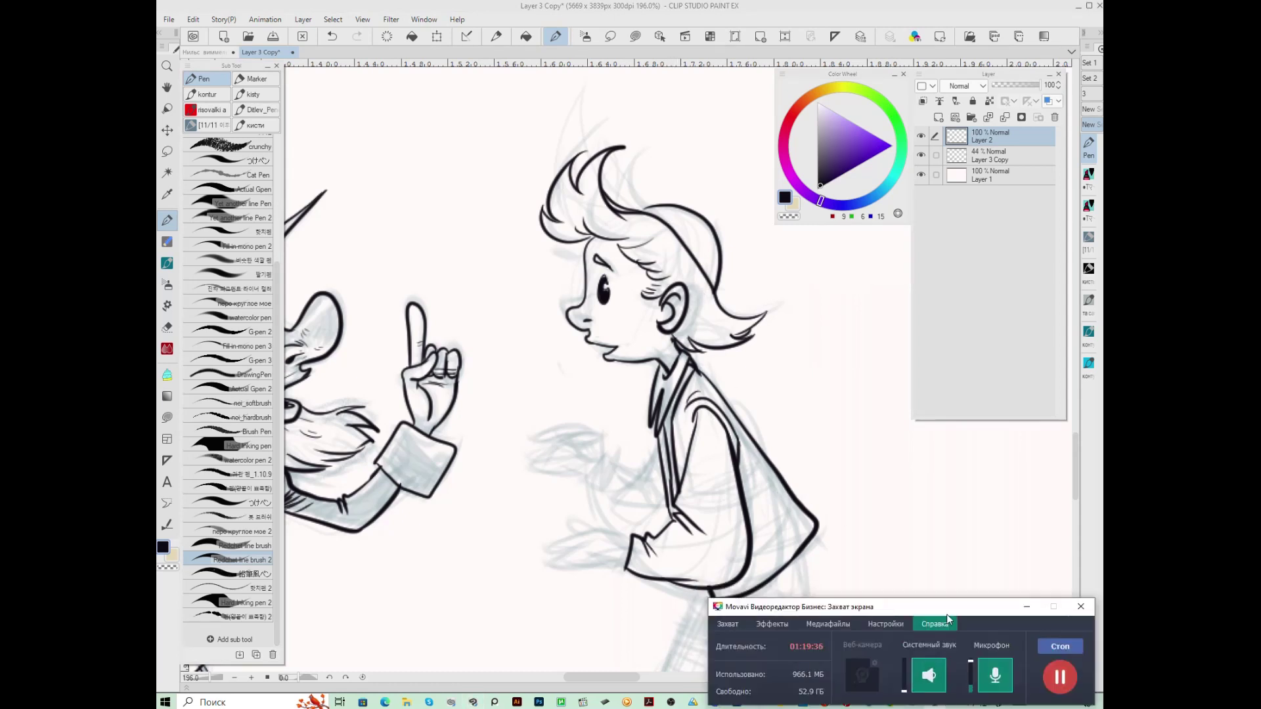
drag(955, 597, 905, 553)
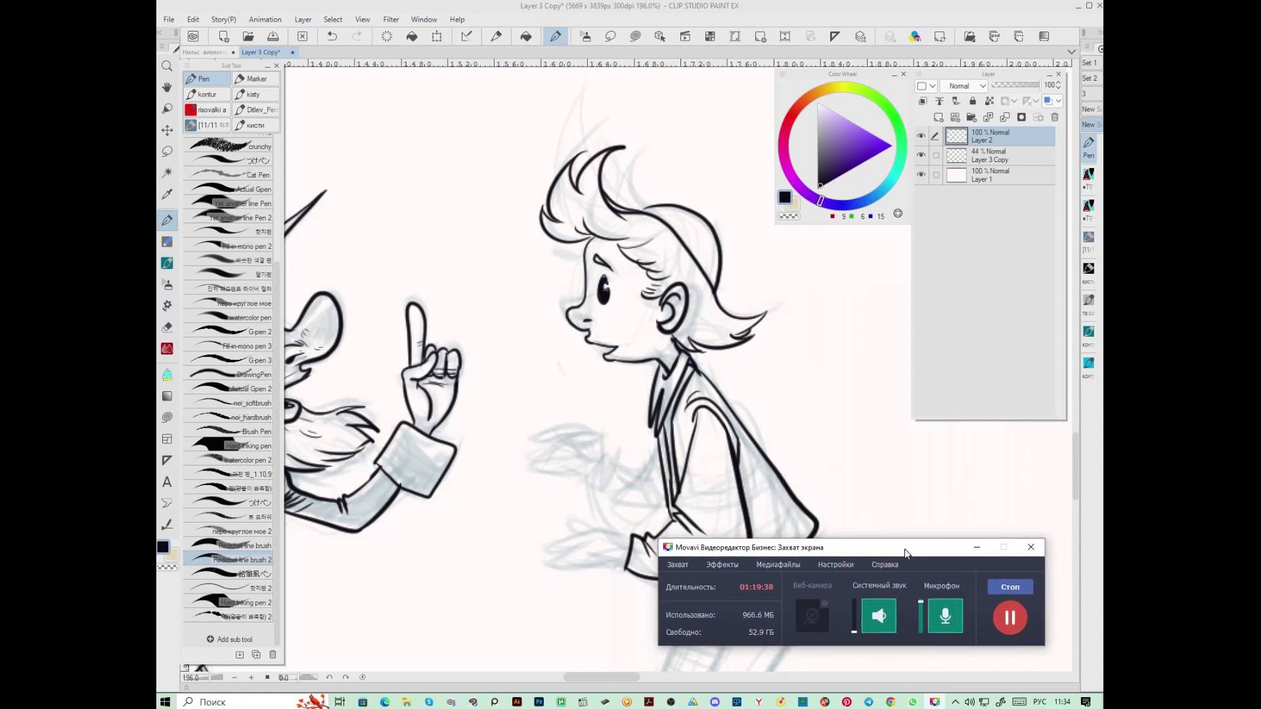